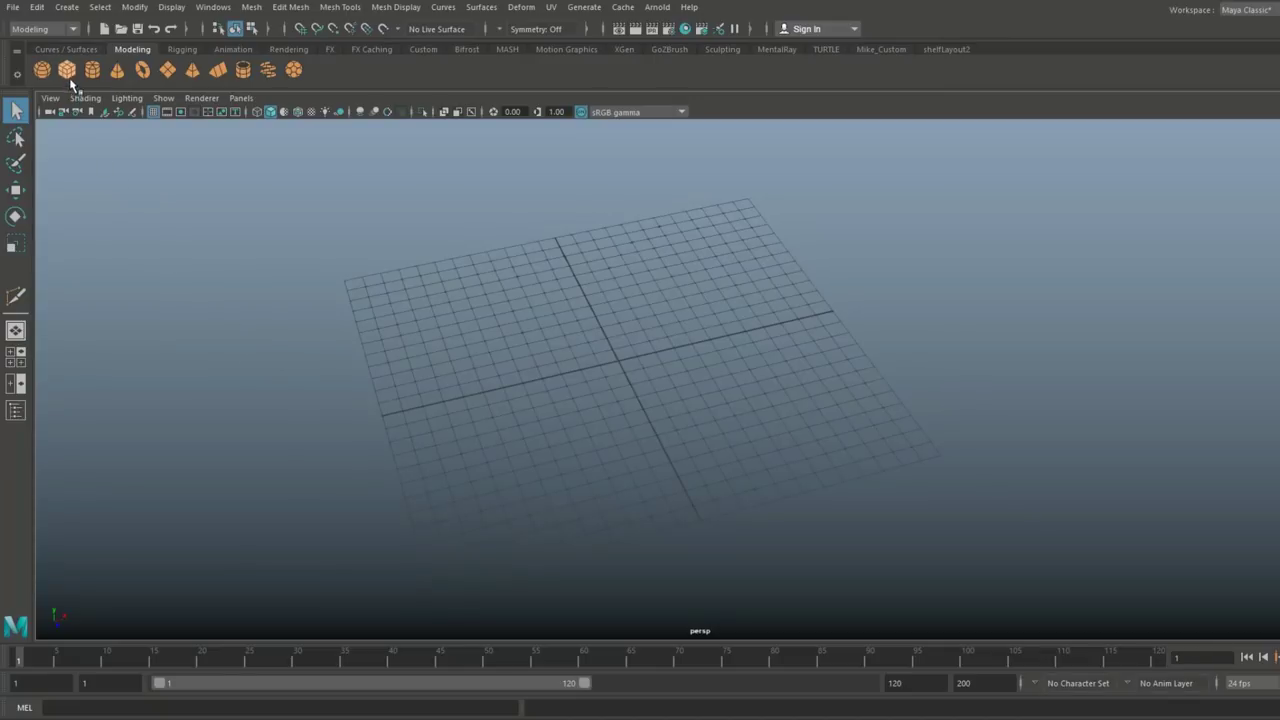
Create a polygon cube at the grid centre and scale it up uniformly to several grid cells wide
scroll(668, 468, up, 3)
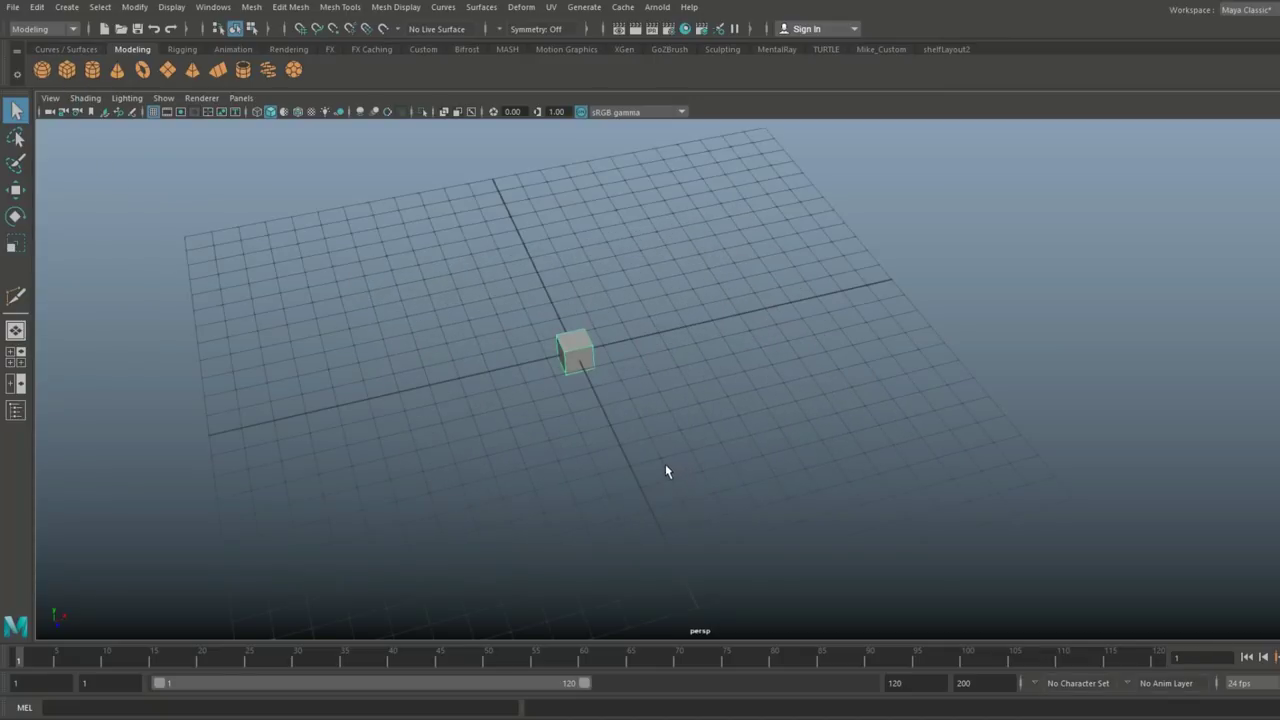
click(575, 350)
key(r)
drag(575, 356, 876, 372)
scroll(866, 420, down, 4)
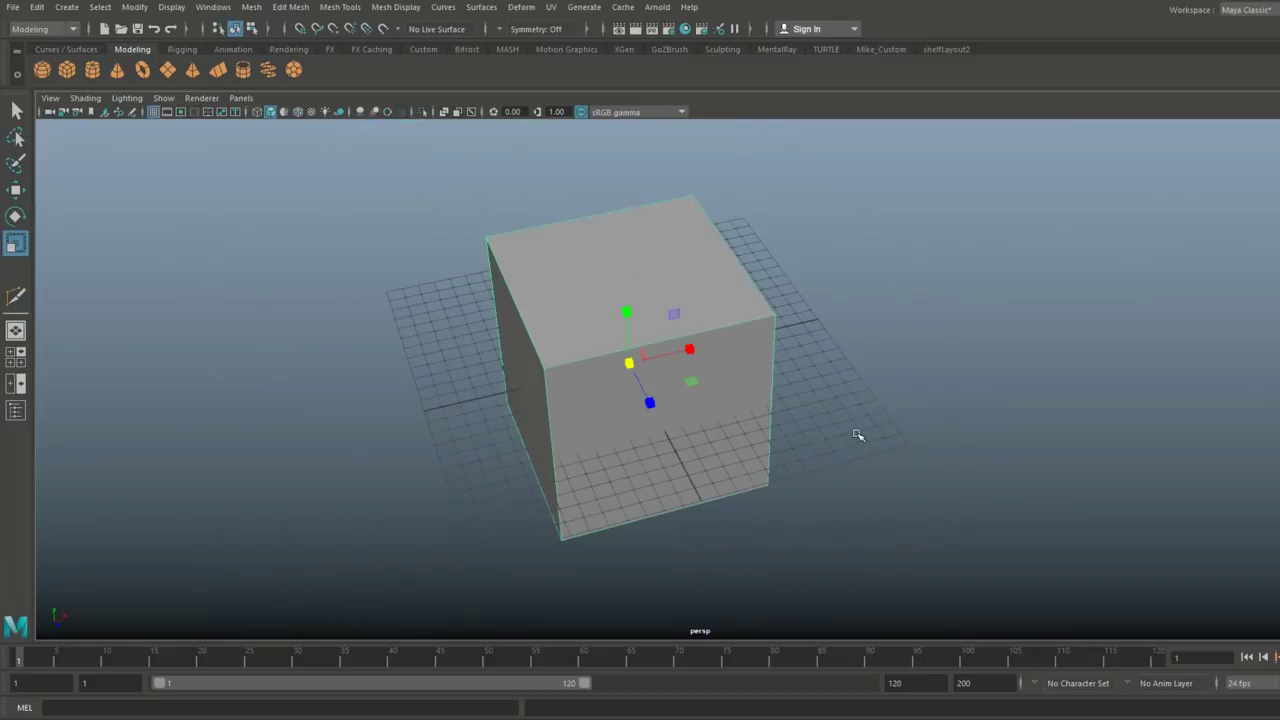
Flatten the cube vertically and widen it along X into a rectangular slab nearly spanning the grid
alt+drag(866, 420, 952, 402)
drag(677, 290, 648, 471)
drag(694, 358, 736, 352)
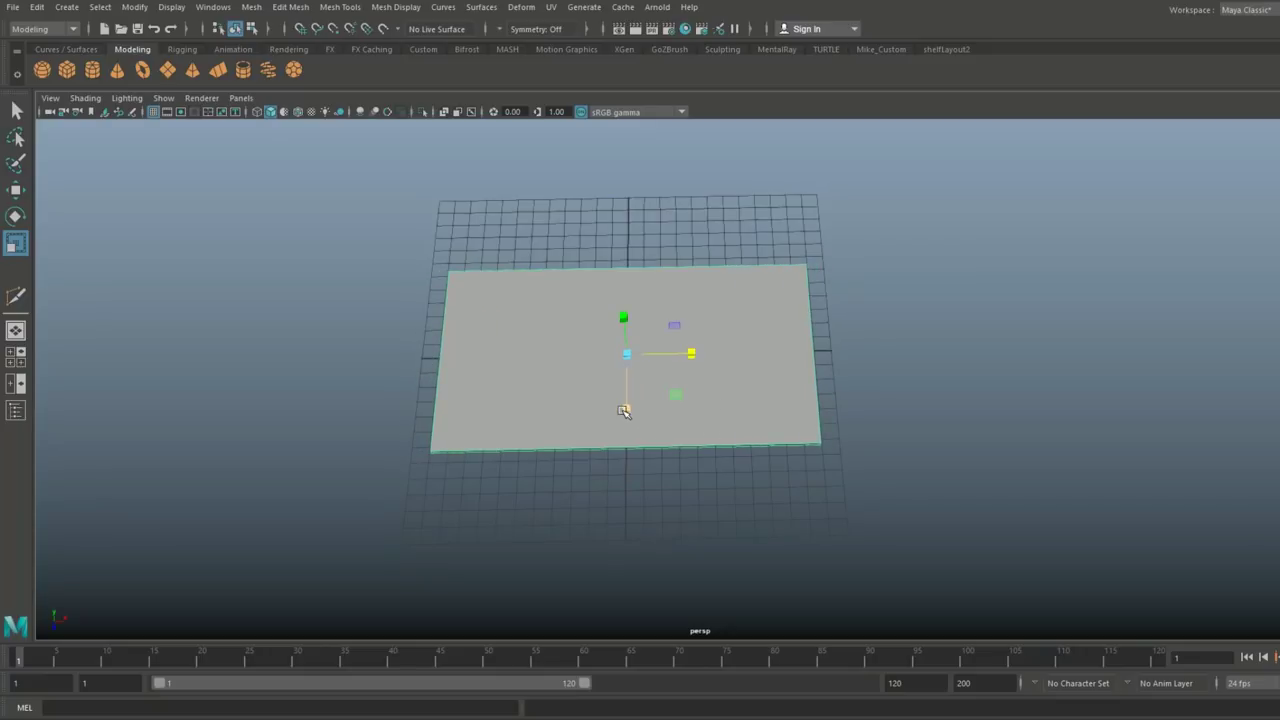
Scale the slab thinner in height until it is almost flush with the grid, and deselect it
alt+drag(626, 420, 701, 426)
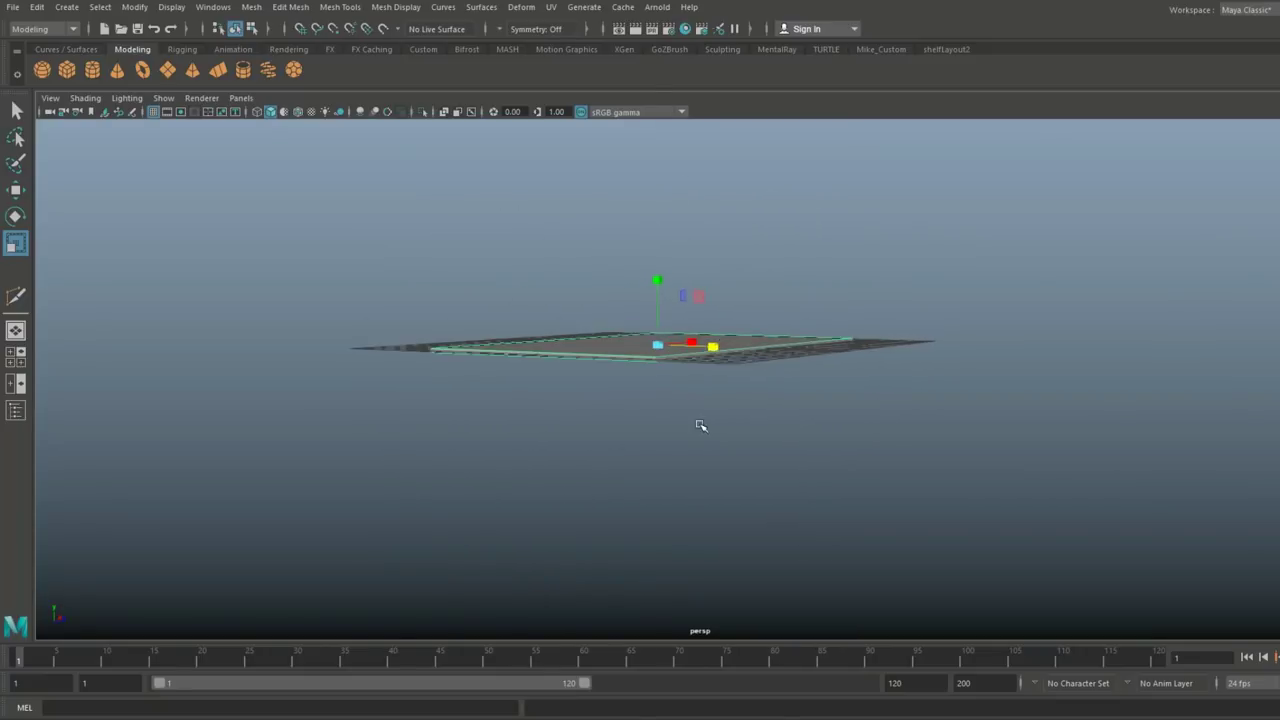
scroll(699, 420, up, 3)
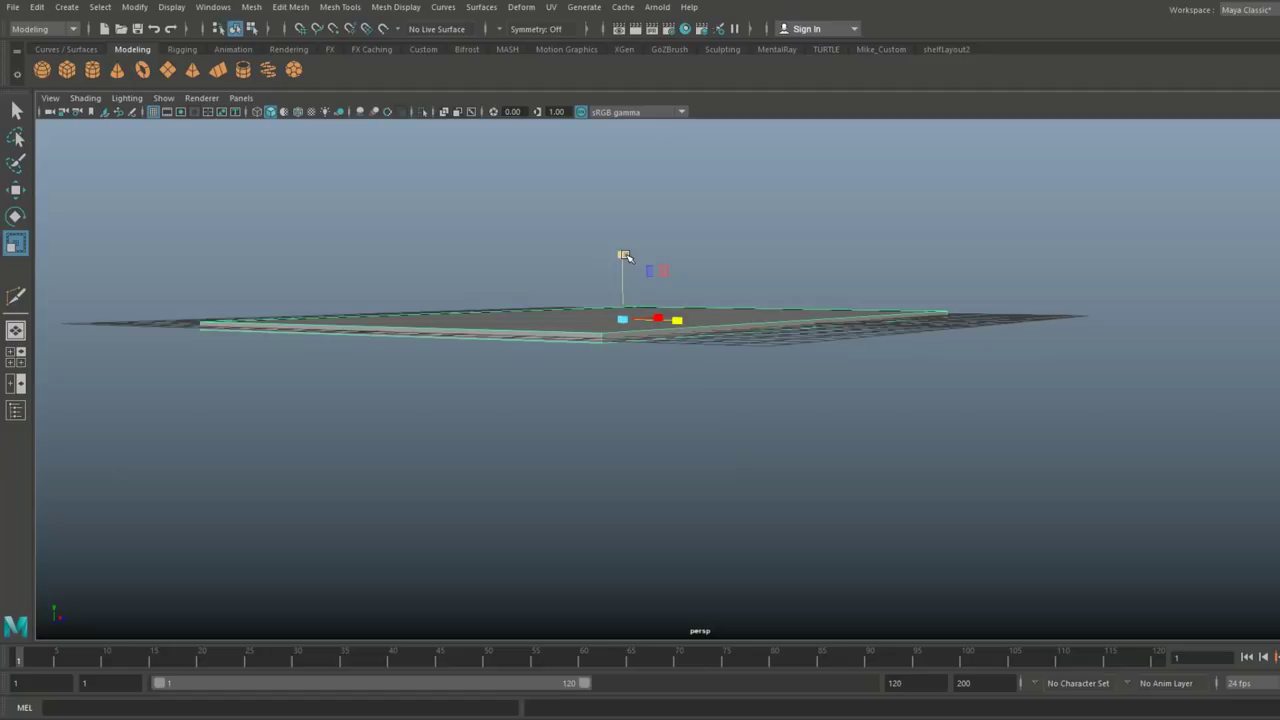
drag(624, 257, 767, 330)
drag(740, 241, 743, 290)
alt+drag(743, 290, 760, 418)
click(760, 418)
alt+drag(823, 463, 782, 448)
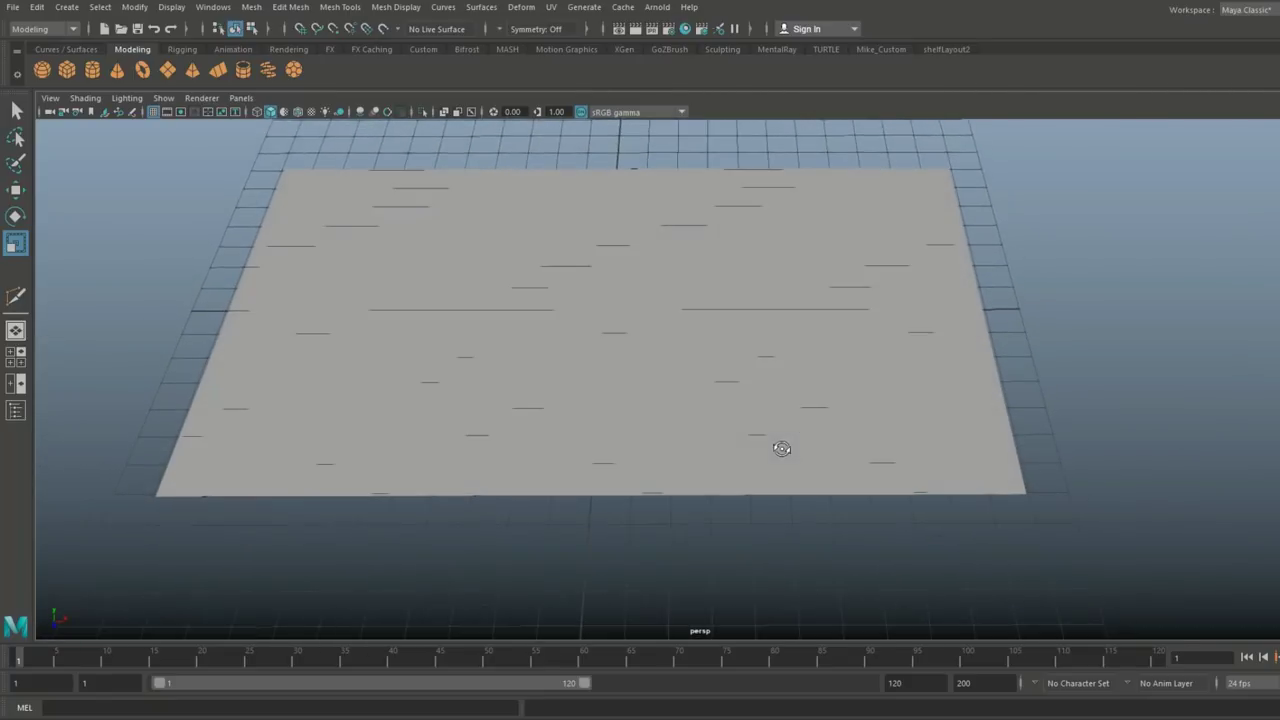
Insert two evenly spaced edge loops across the slab, dividing its long sides into thirds, using the multiple edge loops option
click(396, 7)
mouse_move(340, 7)
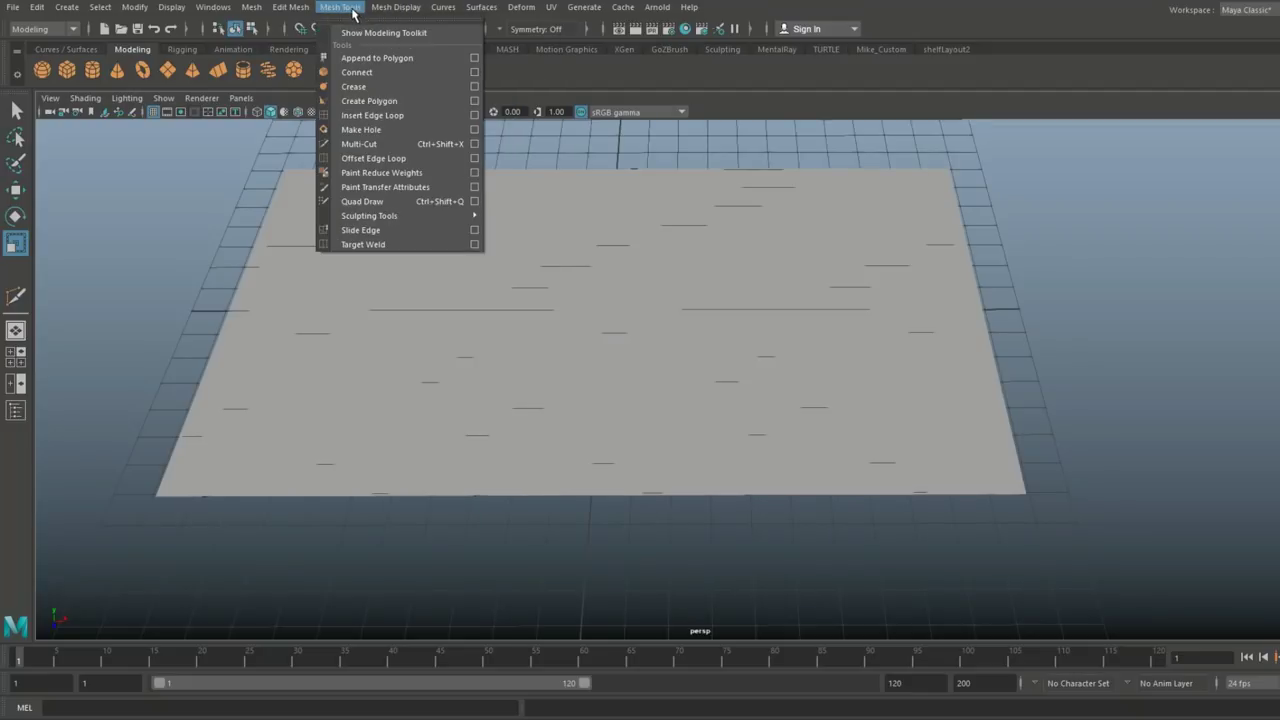
click(475, 115)
click(109, 112)
drag(134, 141, 107, 198)
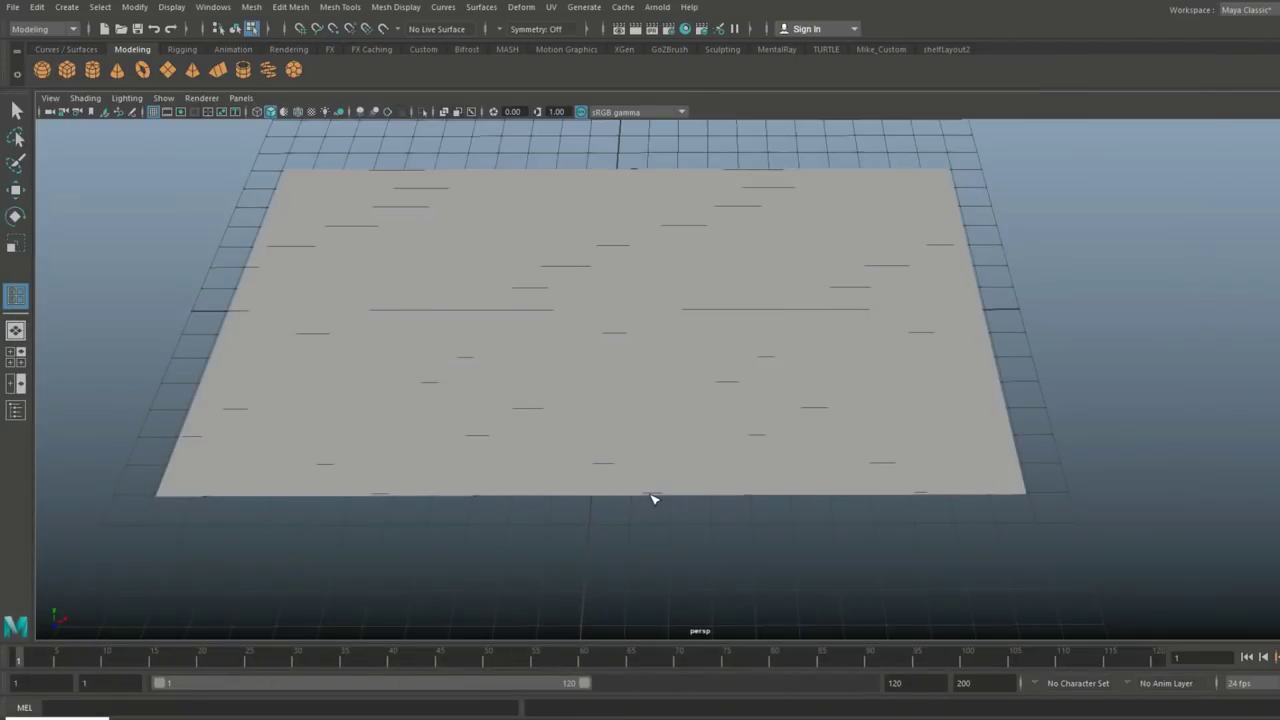
click(651, 498)
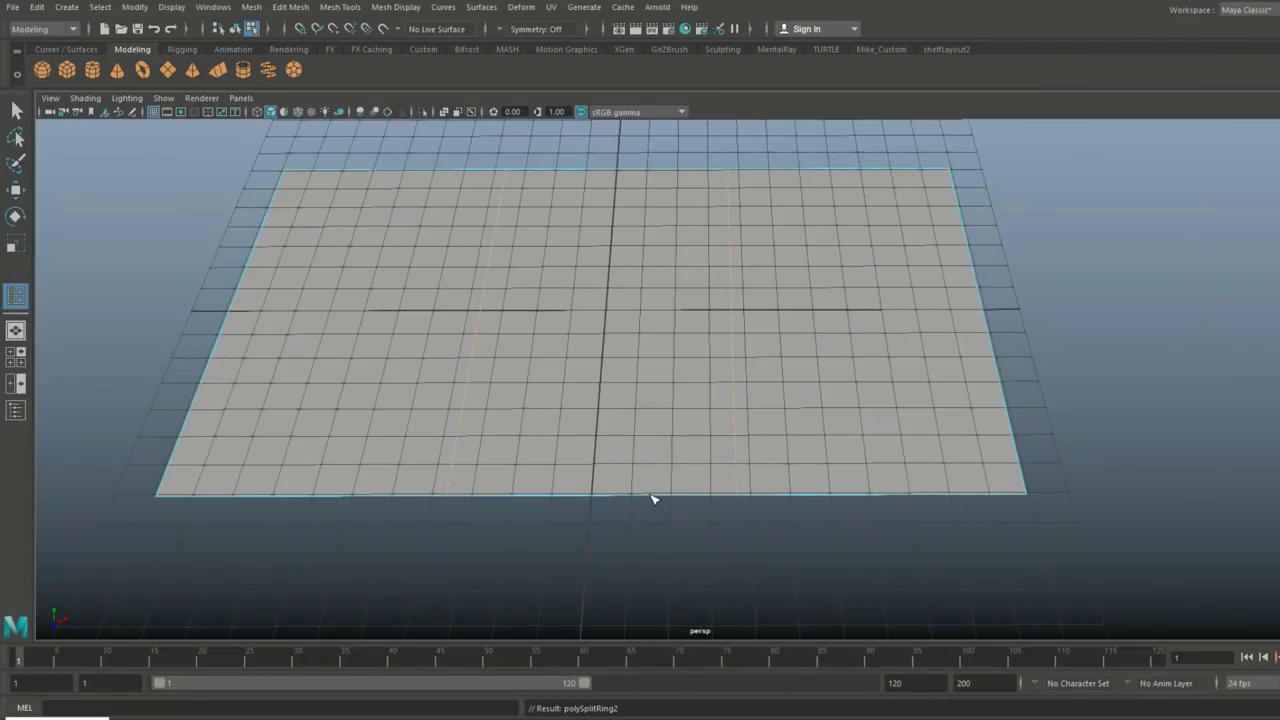
In wireframe display, scale the two edge loops apart along X until they lie just inside the slab's short sides
key(4)
key(r)
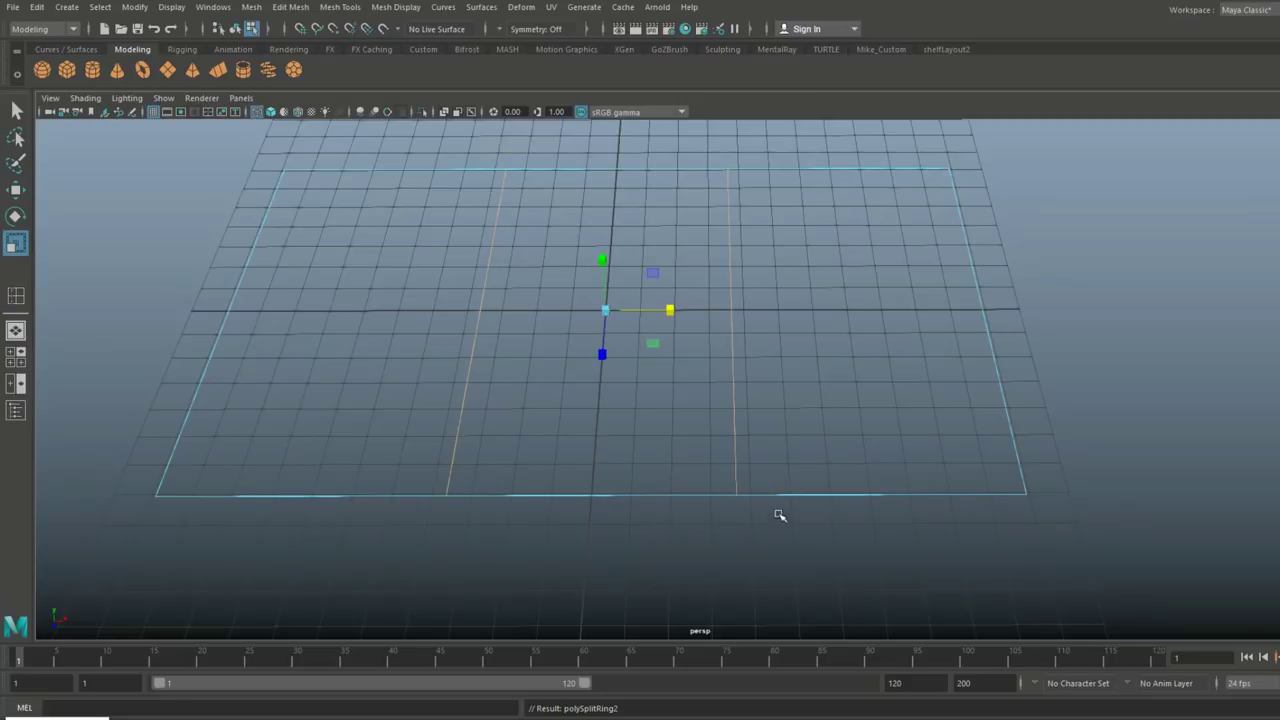
drag(671, 309, 800, 343)
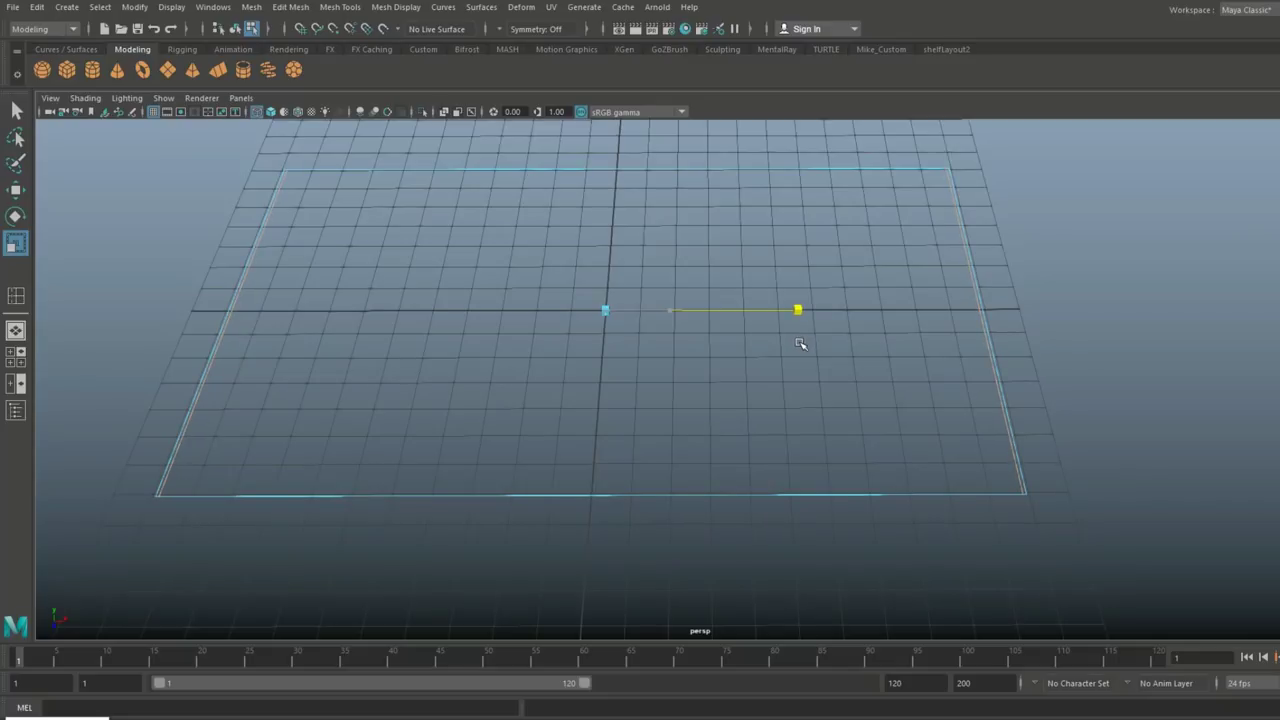
drag(800, 343, 801, 346)
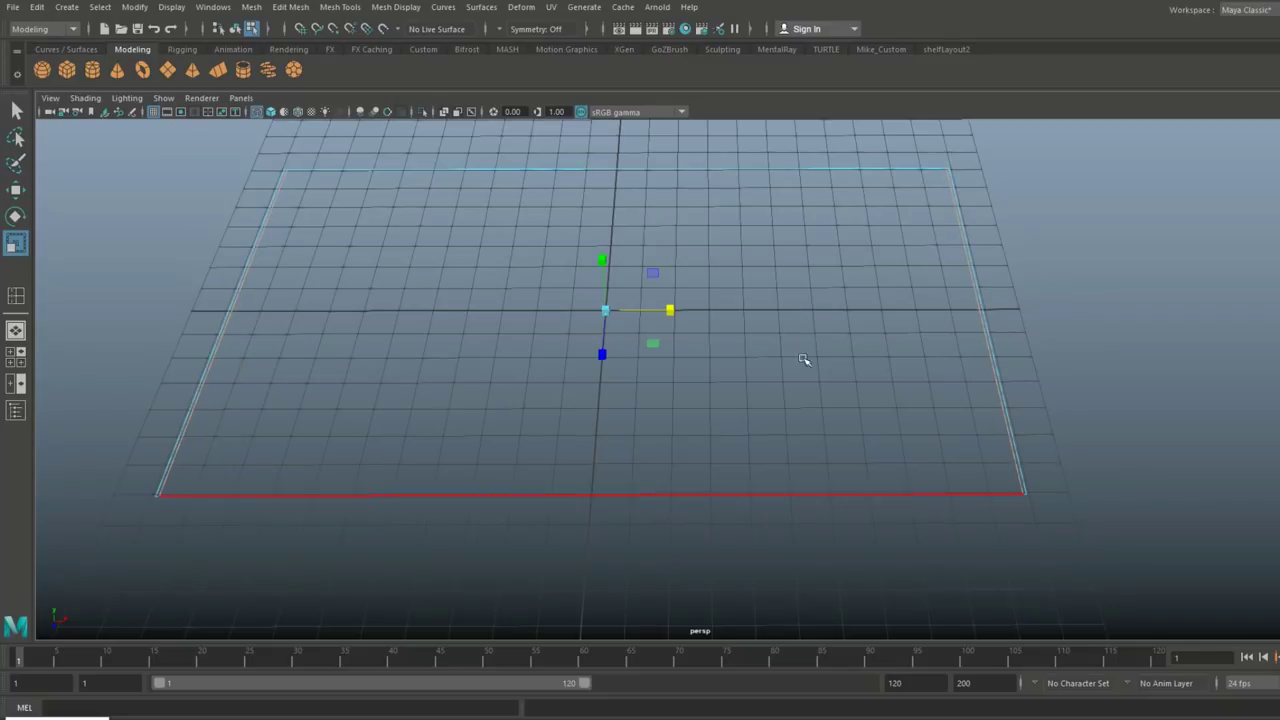
Insert two lengthwise edge loops in the slab and scale them apart until they lie just inside its long sides
alt+drag(671, 461, 530, 57)
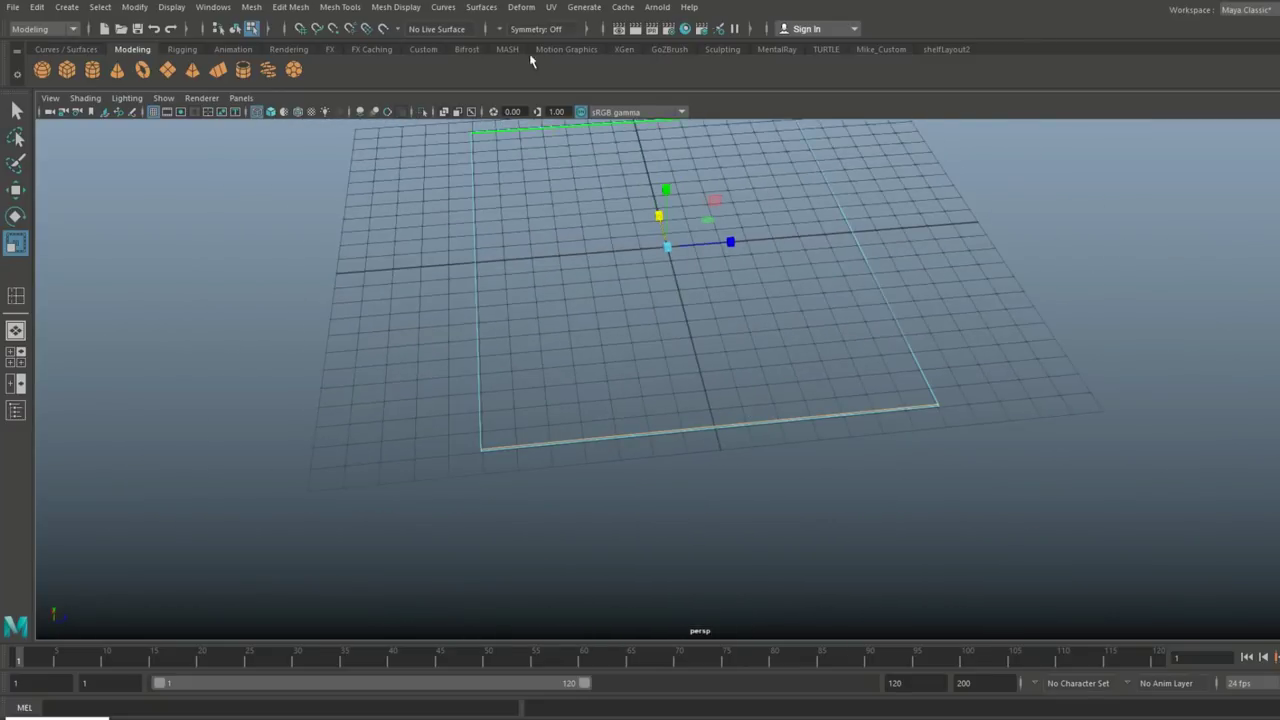
click(590, 453)
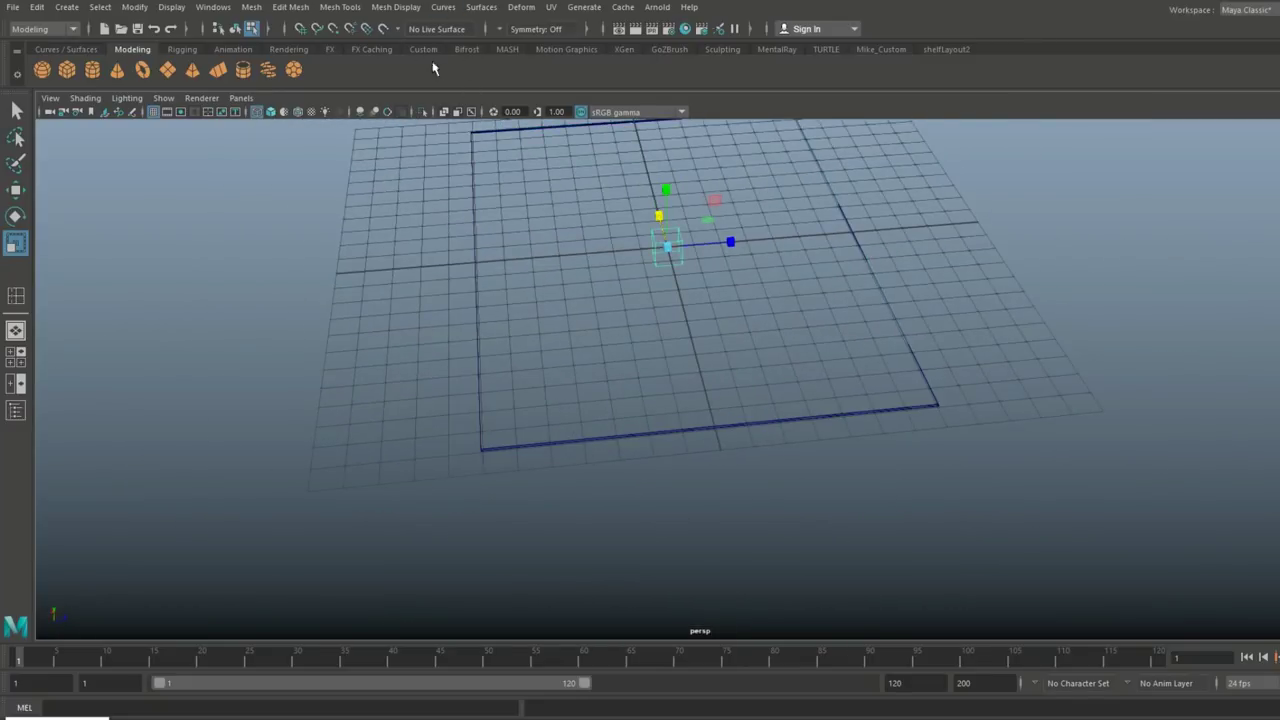
double_click(15, 243)
click(338, 7)
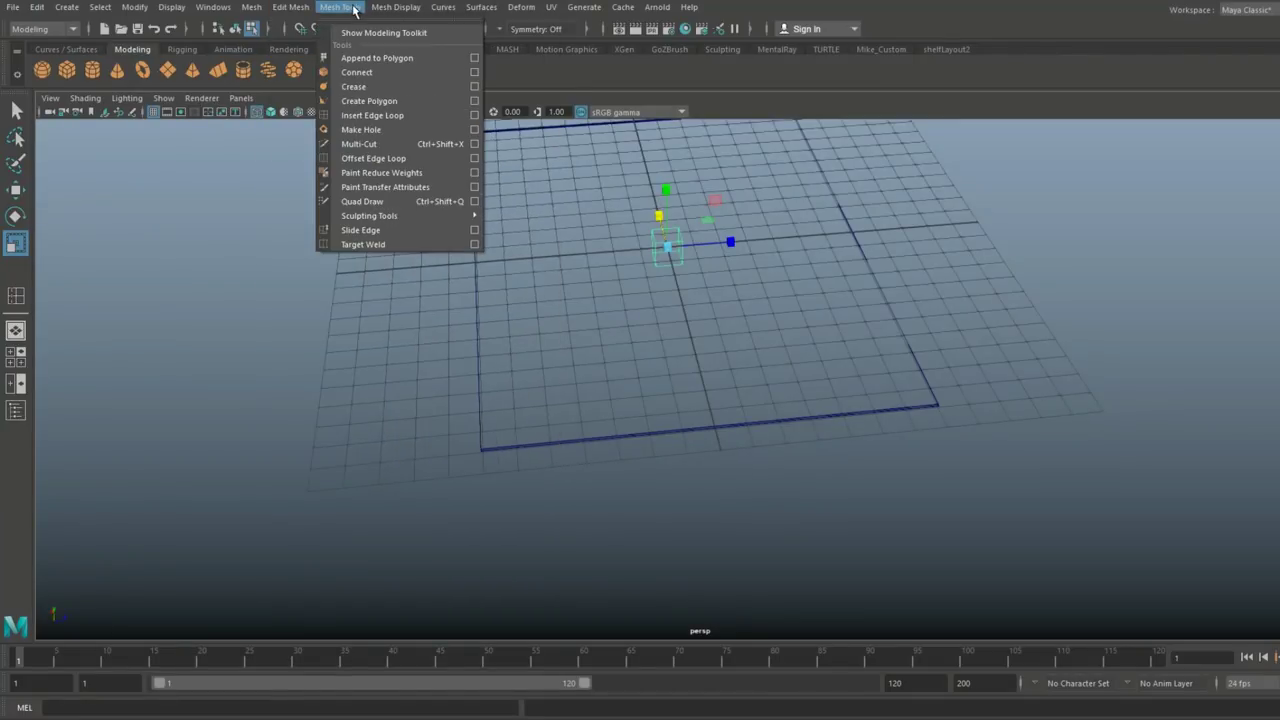
click(375, 115)
click(558, 444)
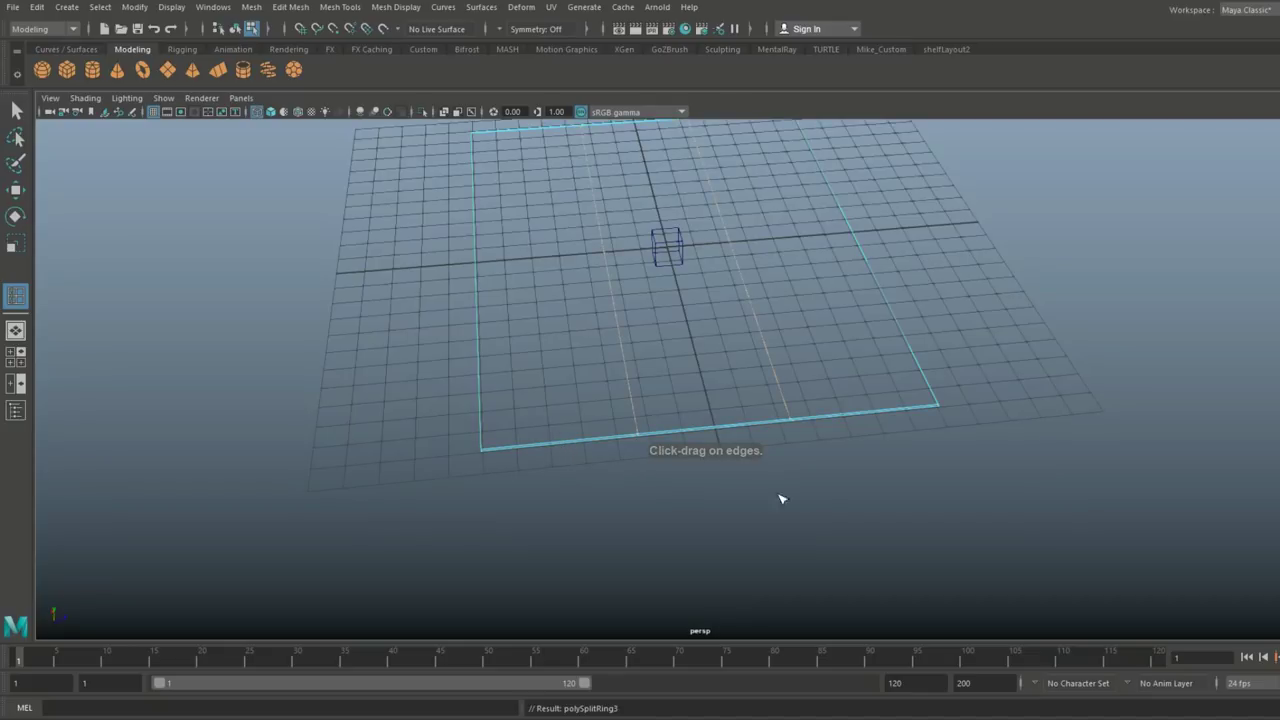
key(r)
drag(738, 248, 857, 254)
Insert a single edge loop across the middle of the slab, splitting its long sides in half
click(400, 8)
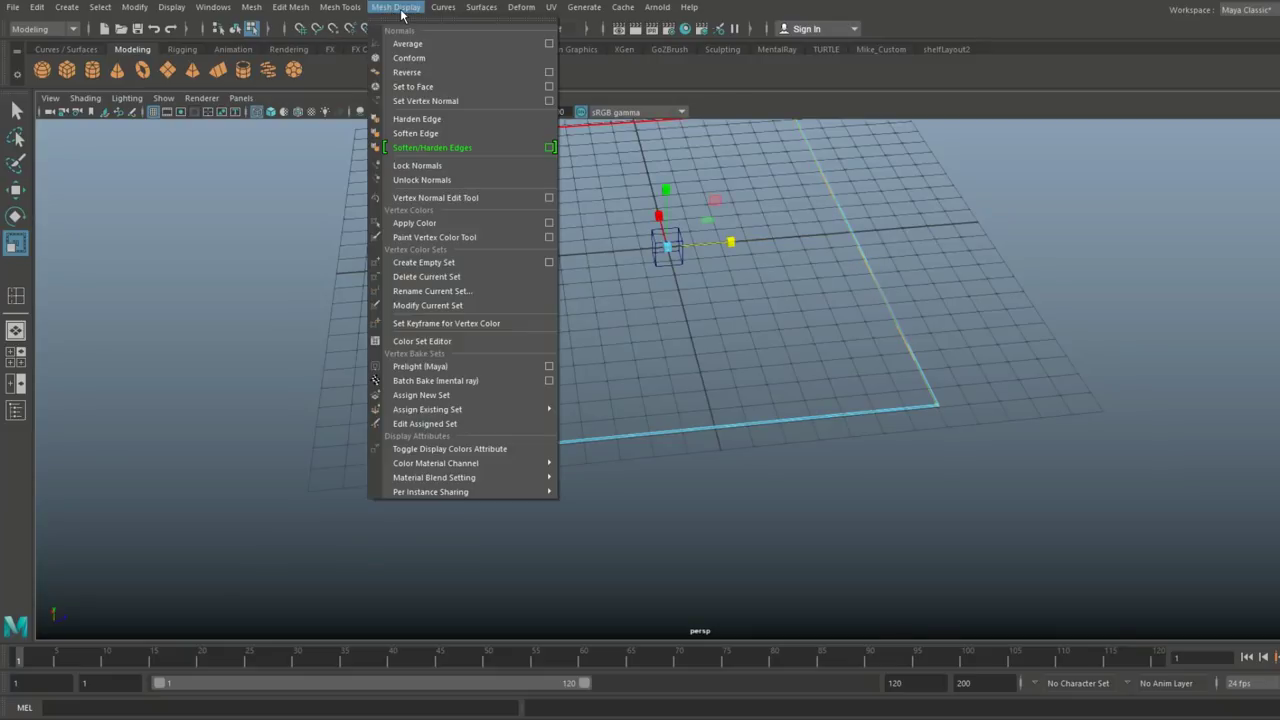
mouse_move(340, 7)
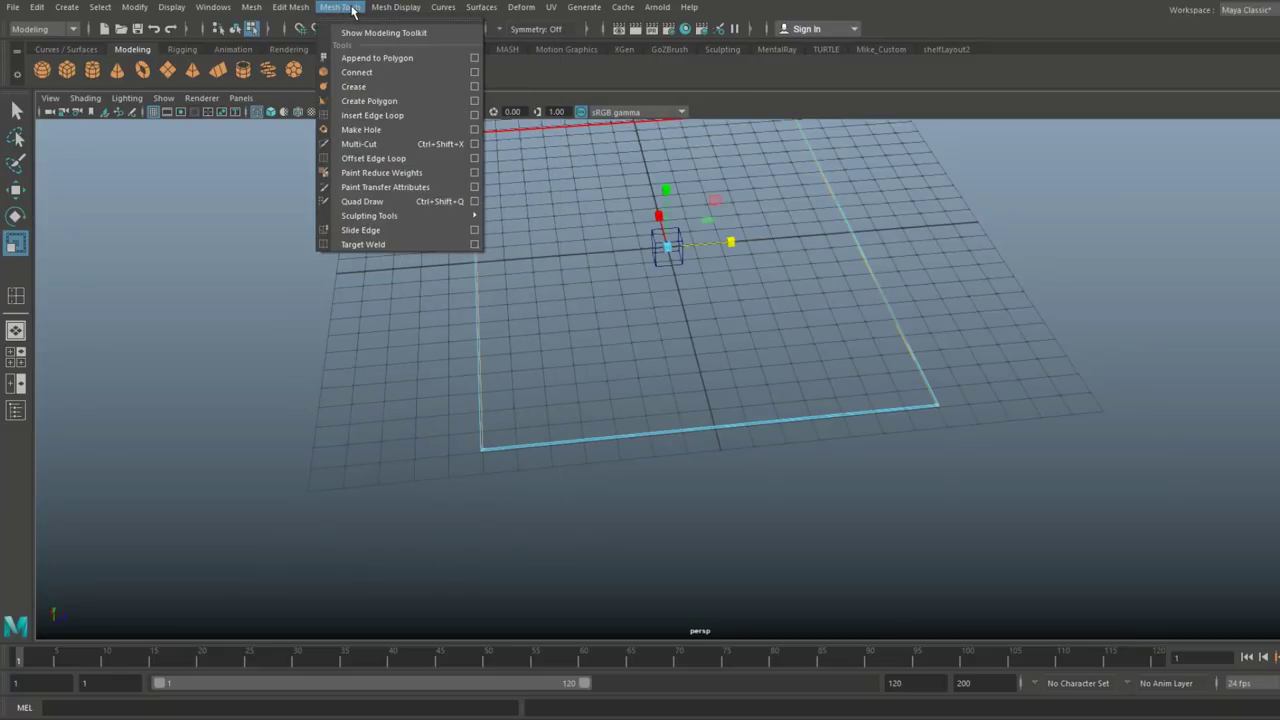
click(474, 115)
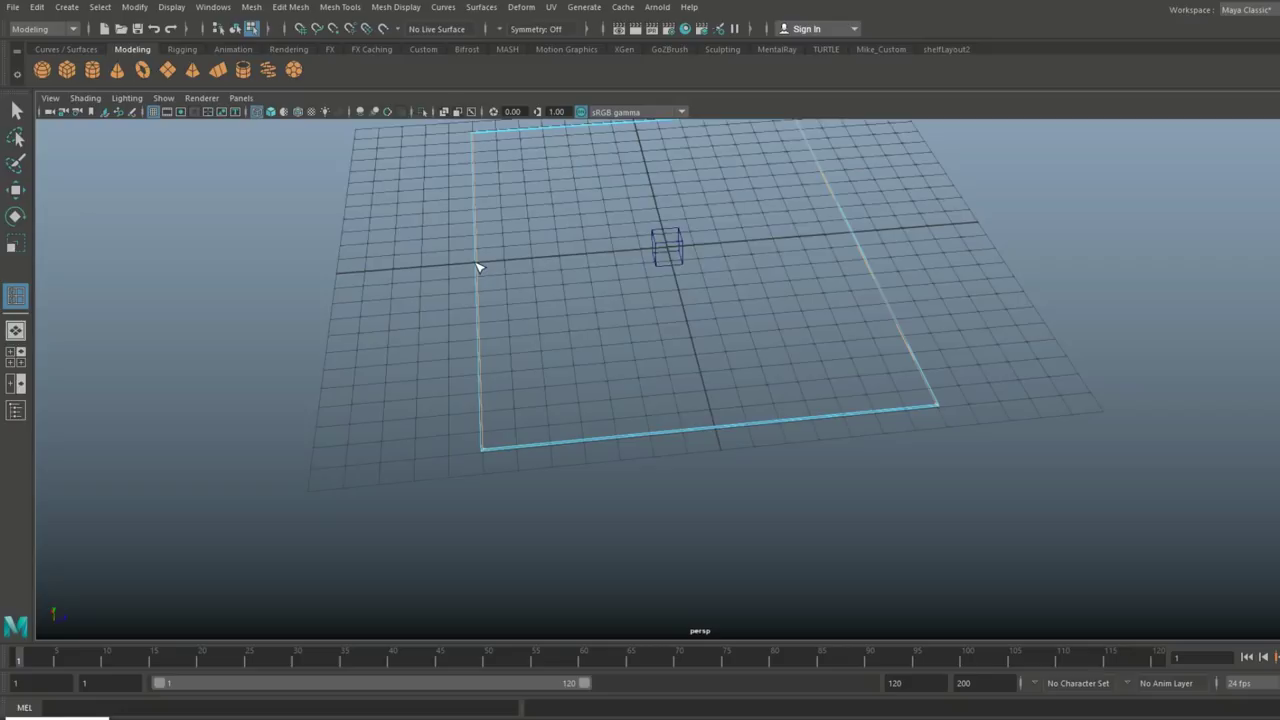
click(477, 265)
alt+drag(837, 426, 672, 463)
alt+middle_drag(672, 463, 648, 503)
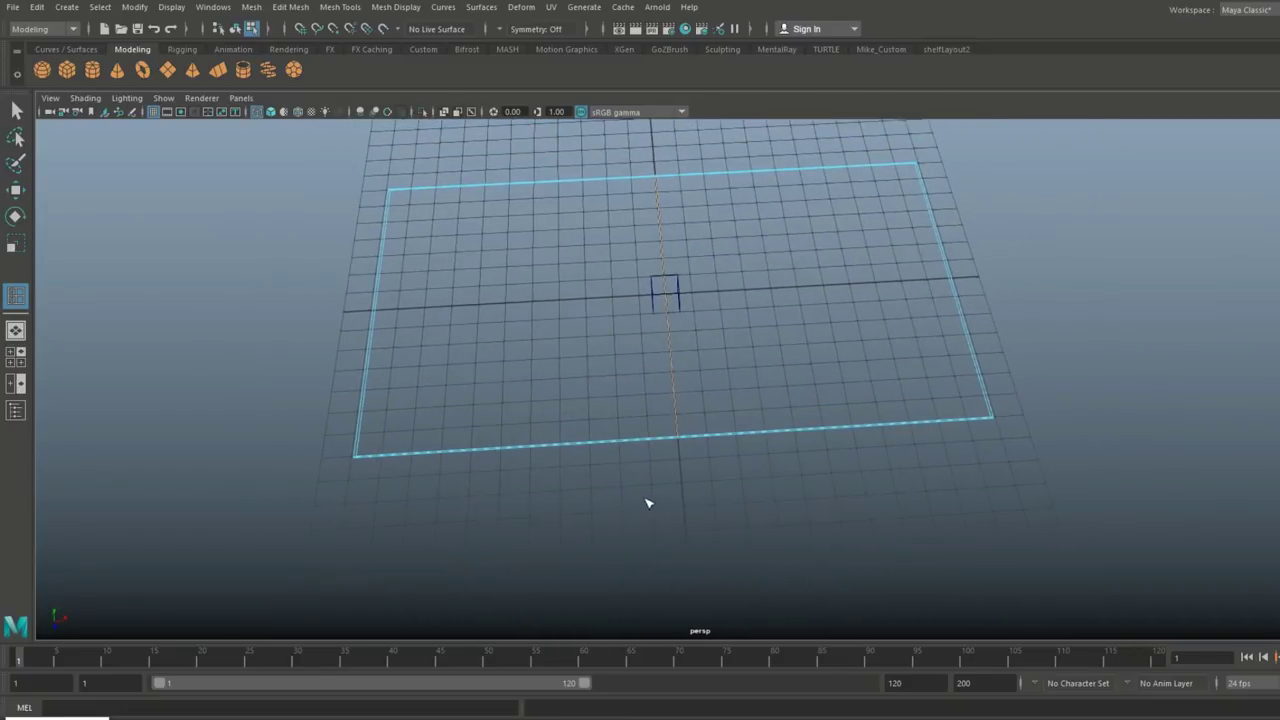
Select the narrow border face along the slab's short side on the positive X end and extrude it slightly upward
key(q)
alt+middle_drag(761, 488, 563, 464)
alt+right_drag(742, 525, 807, 489)
alt+drag(807, 489, 751, 491)
alt+right_drag(626, 440, 752, 358)
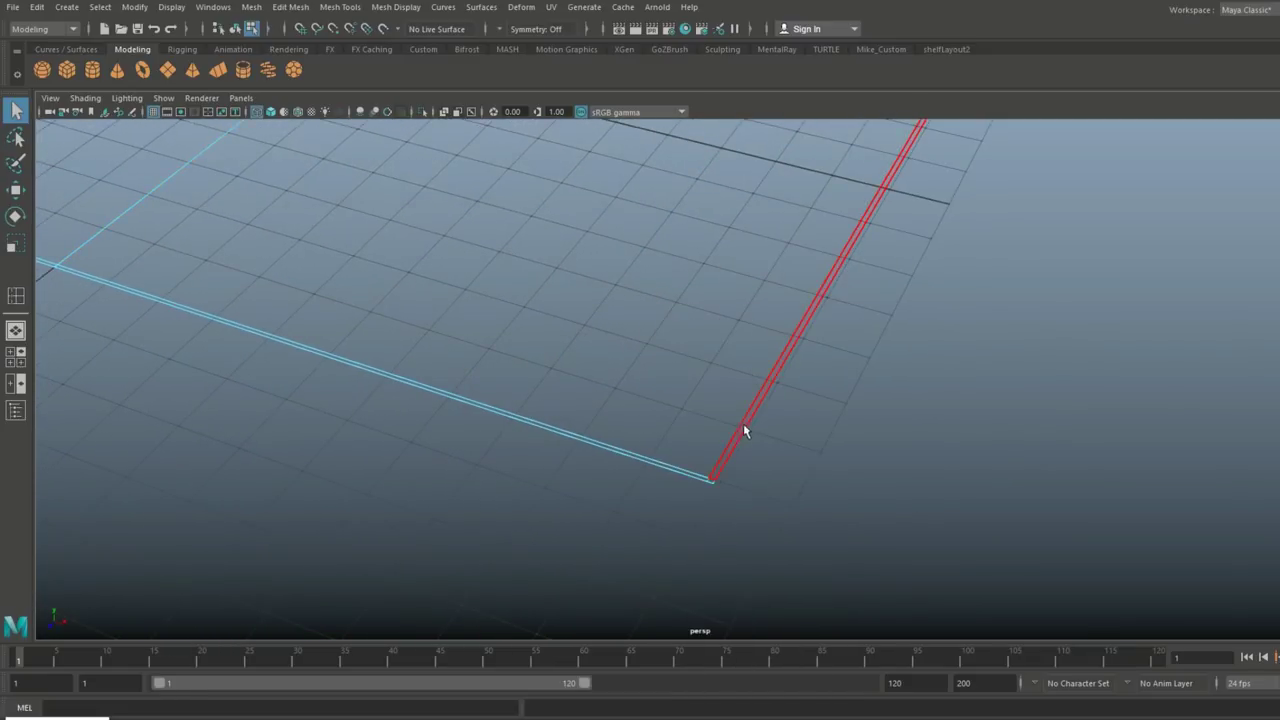
click(743, 432)
alt+drag(786, 492, 842, 489)
scroll(844, 489, down, 3)
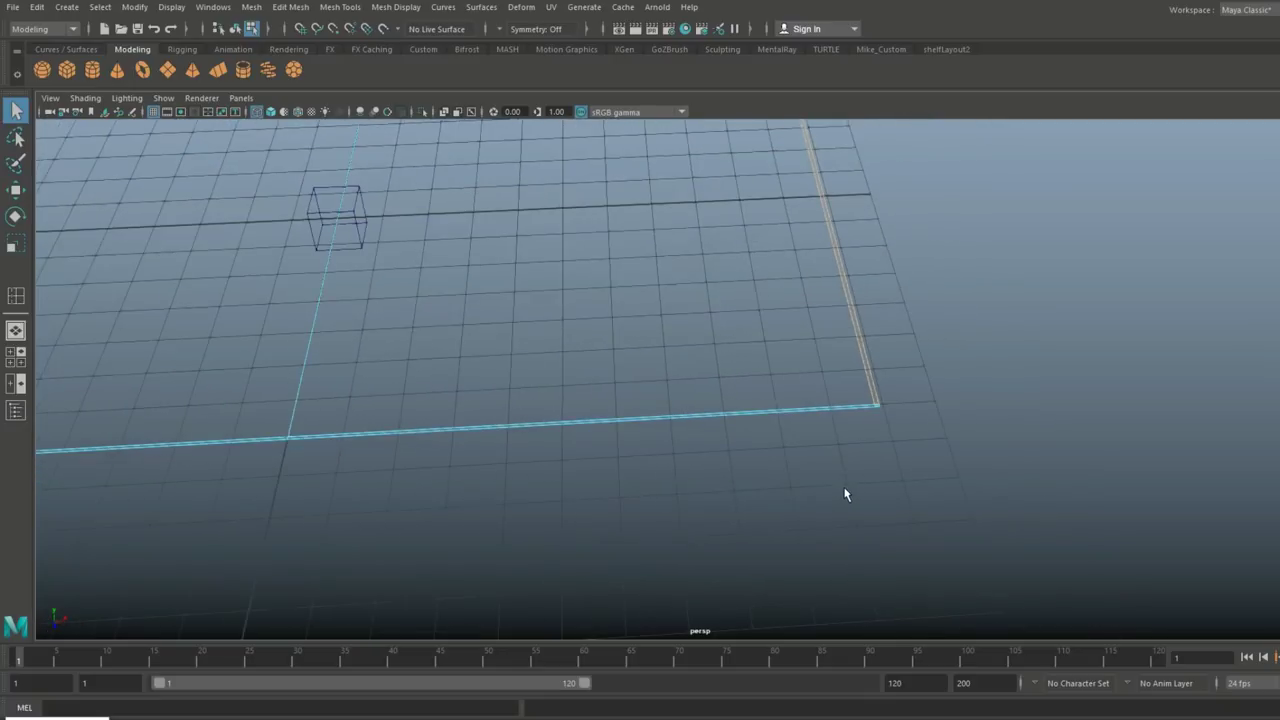
key(ctrl+e)
key(w)
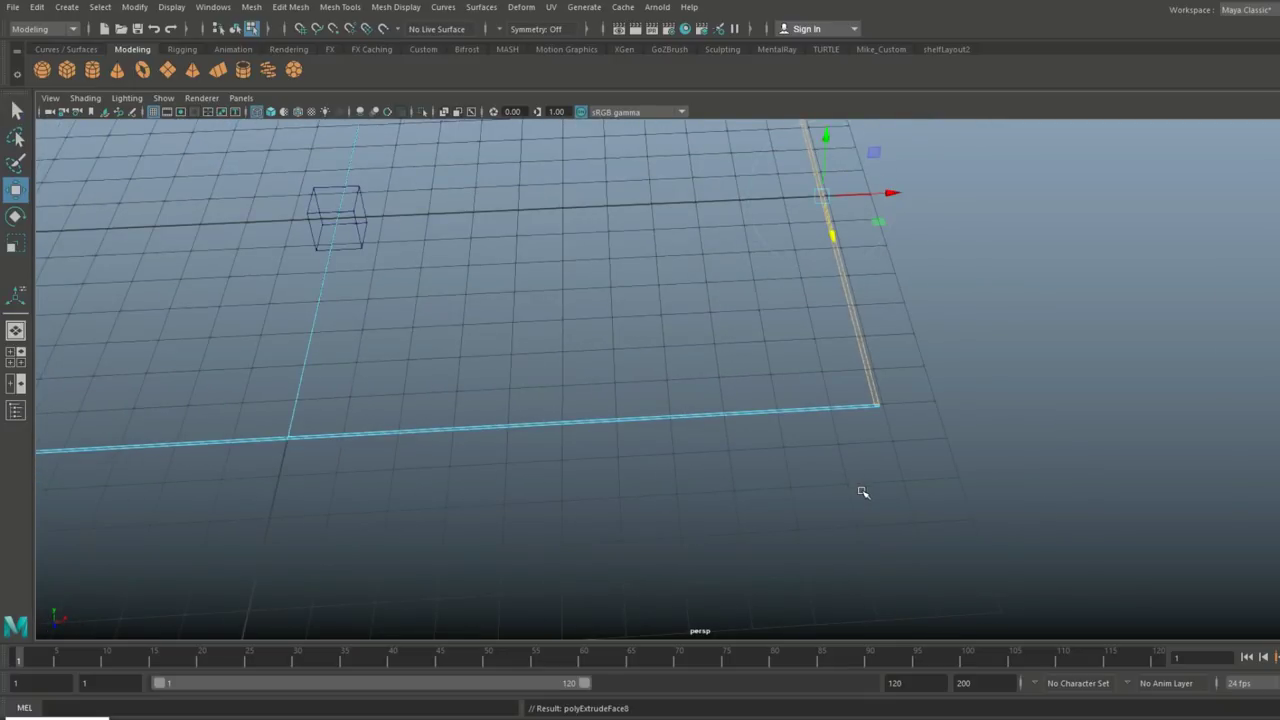
drag(833, 130, 828, 131)
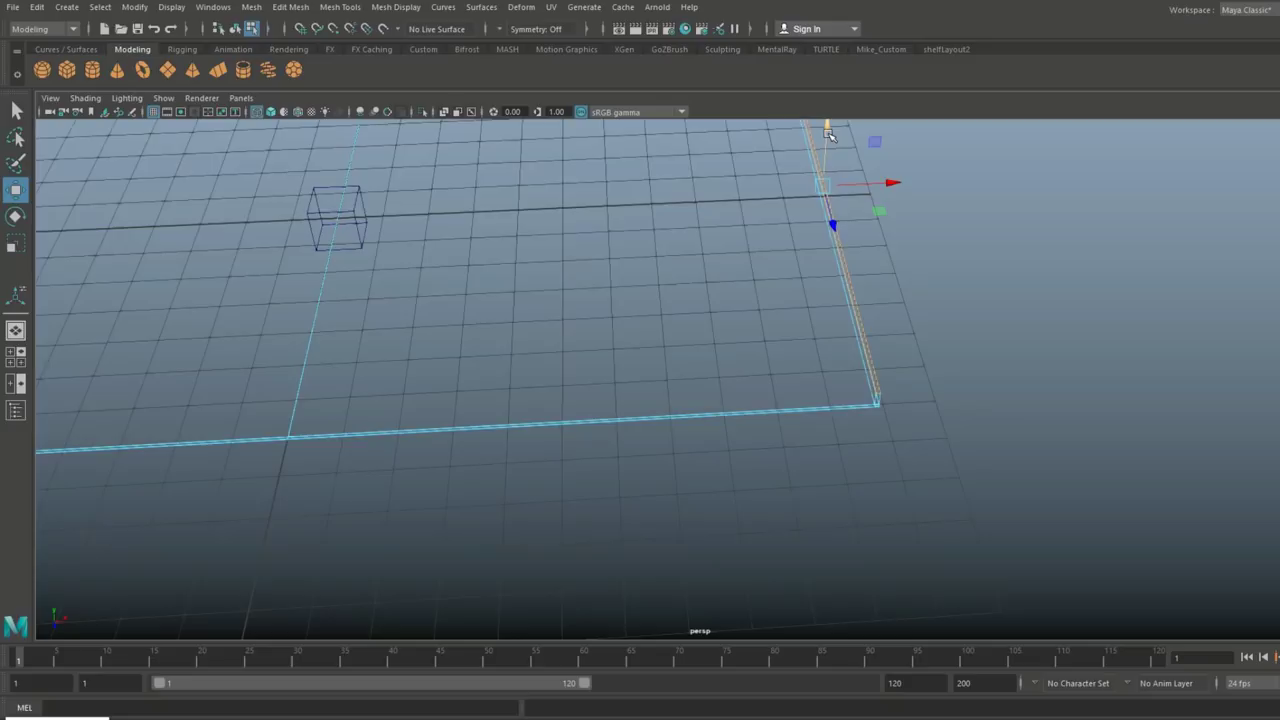
Return to shaded display and delete the stray small cube at the centre of the slab
key(5)
mouse_move(900, 292)
alt+mouse_down()
mouse_move(960, 323)
mouse_move(989, 298)
mouse_move(932, 492)
mouse_move(894, 431)
mouse_move(877, 489)
mouse_move(889, 374)
mouse_move(813, 375)
mouse_move(802, 424)
alt+mouse_up()
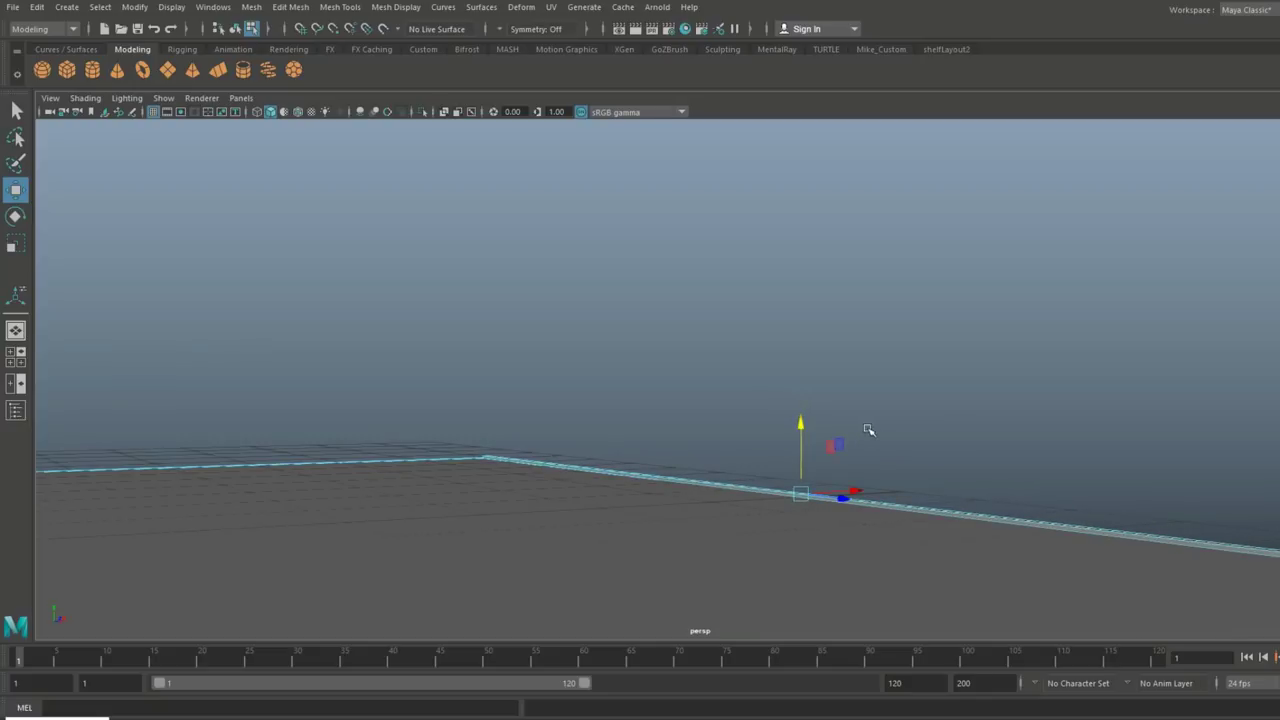
alt+drag(924, 515, 414, 494)
key(F8)
click(392, 446)
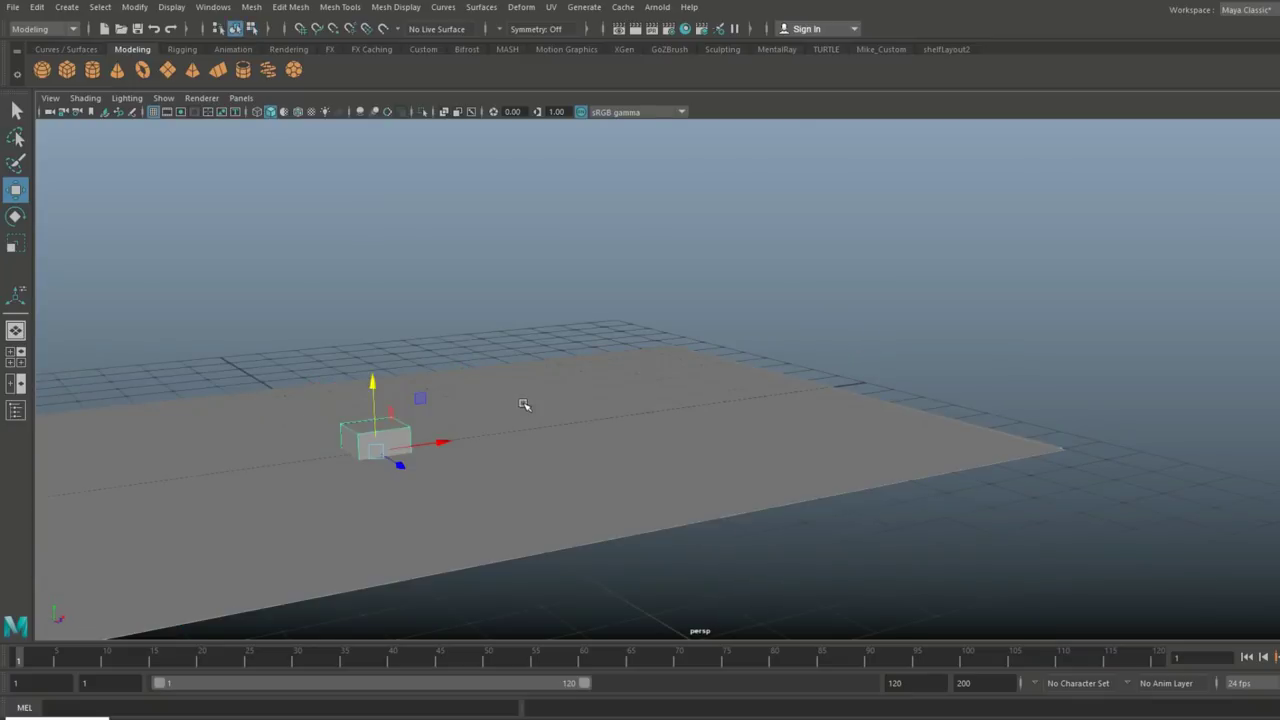
key(Delete)
Extrude the inner side face of the raised border strip inward over the slab to form a flap
scroll(950, 416, up, 3)
click(941, 412)
right_drag(937, 406, 946, 356)
scroll(967, 430, up, 2)
click(1008, 415)
scroll(1161, 401, down, 3)
key(ctrl+e)
drag(877, 381, 672, 446)
Taper the flap by narrowing its inner end, and move that end toward the front edge and onto the slab's centre line
alt+drag(845, 481, 969, 572)
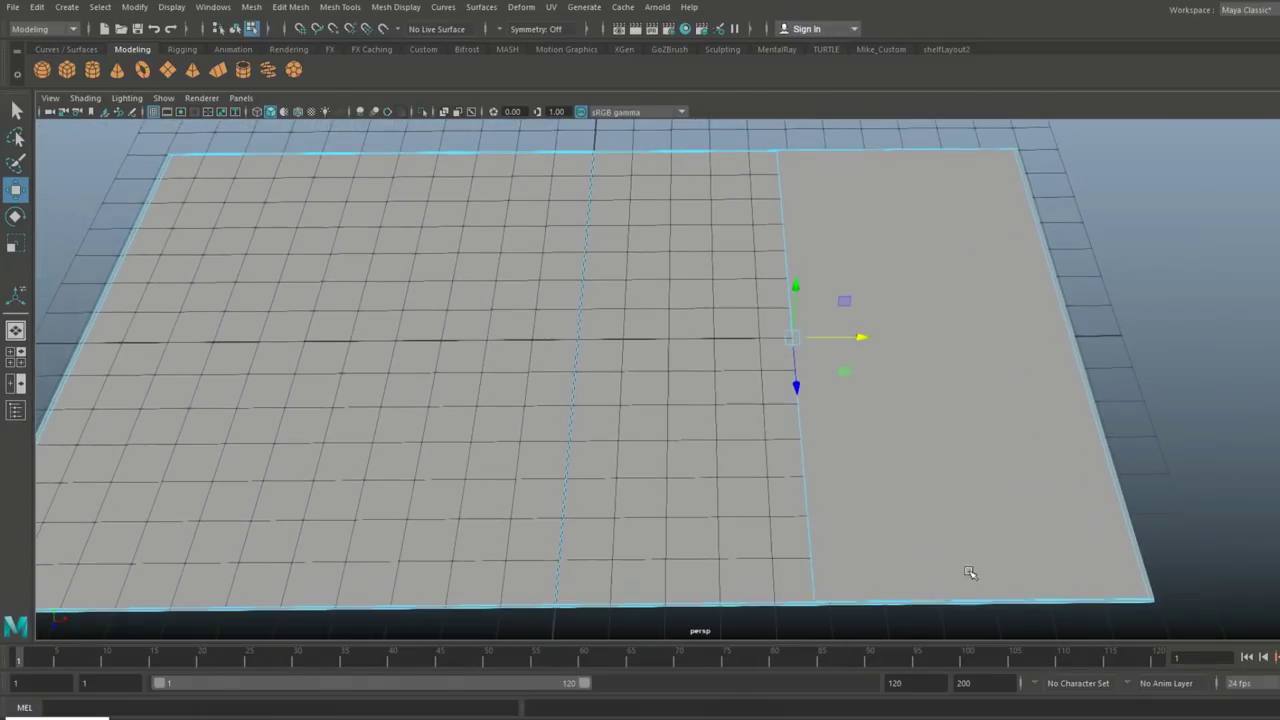
key(r)
drag(797, 385, 800, 330)
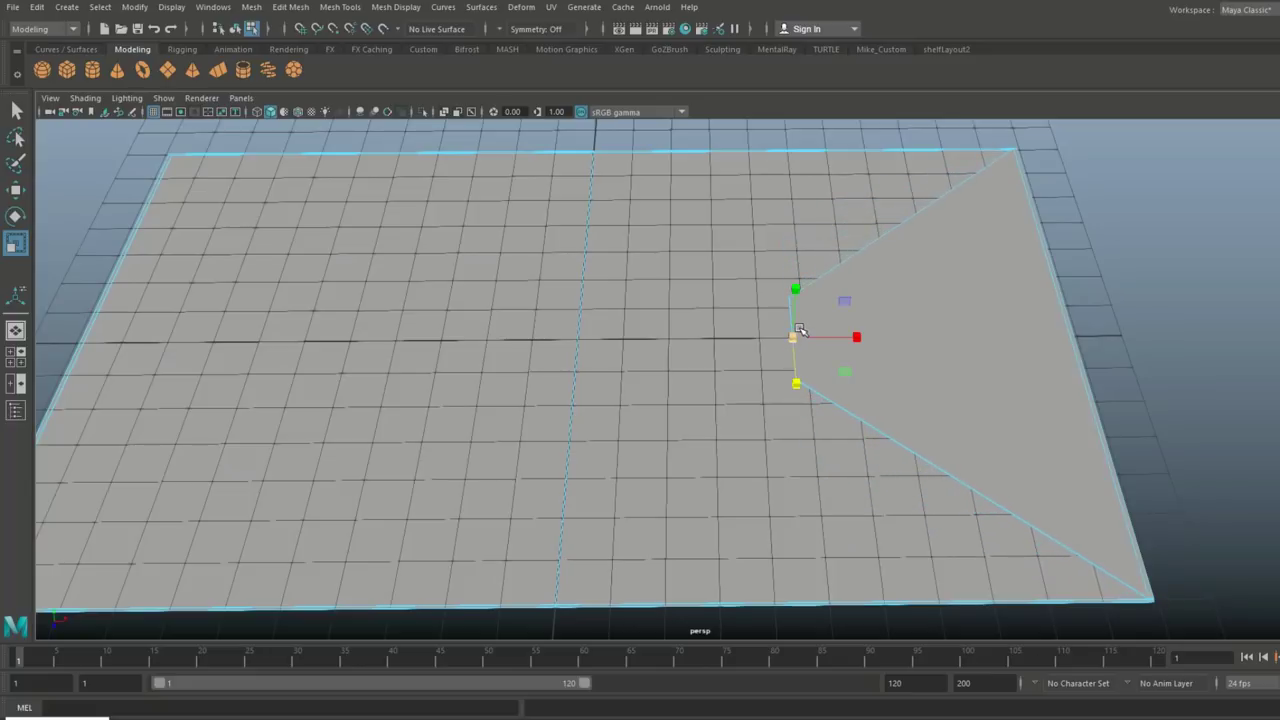
key(w)
drag(797, 386, 806, 527)
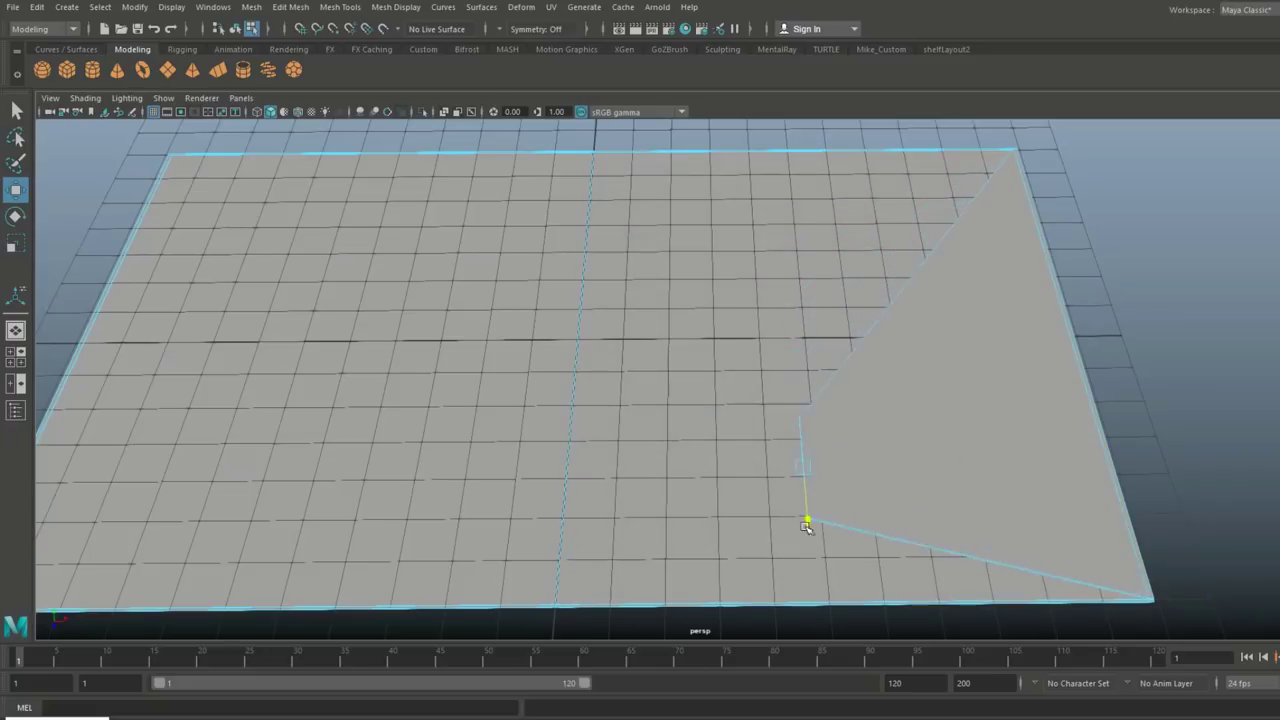
drag(877, 491, 655, 533)
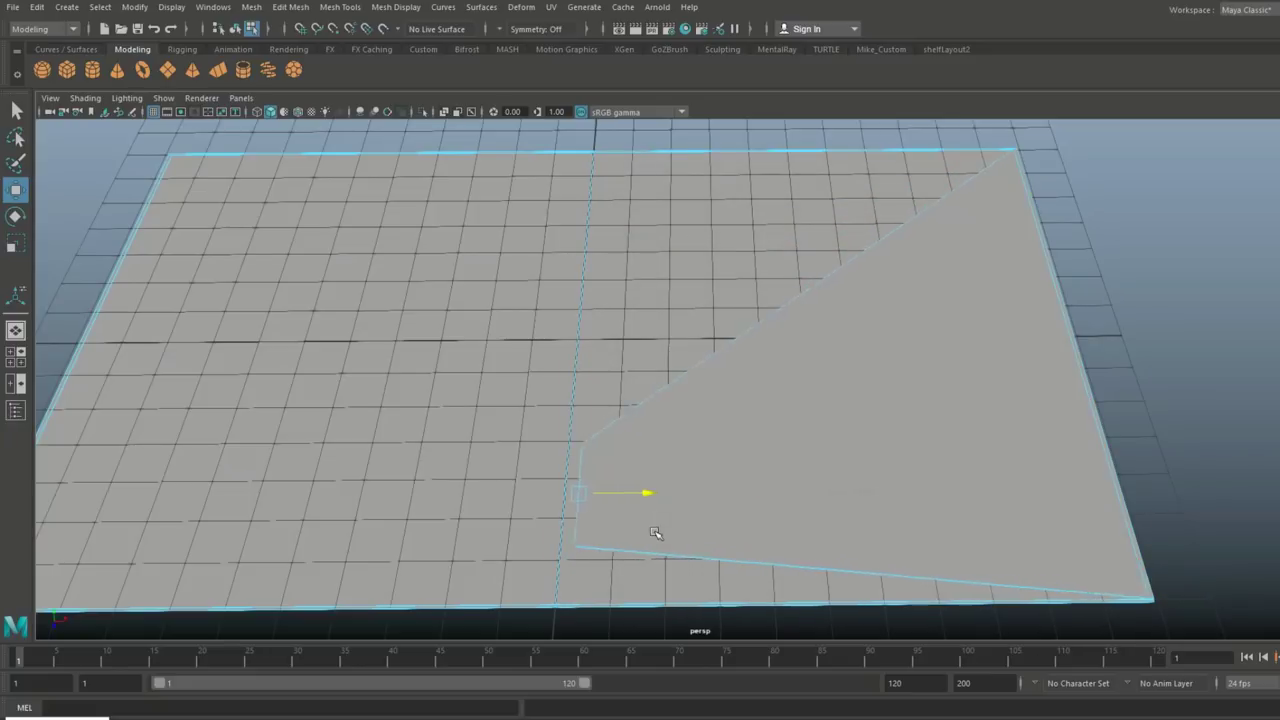
In the top view, widen the flap's inner end slightly and move it back along the centre line toward the slab's middle
key(space)
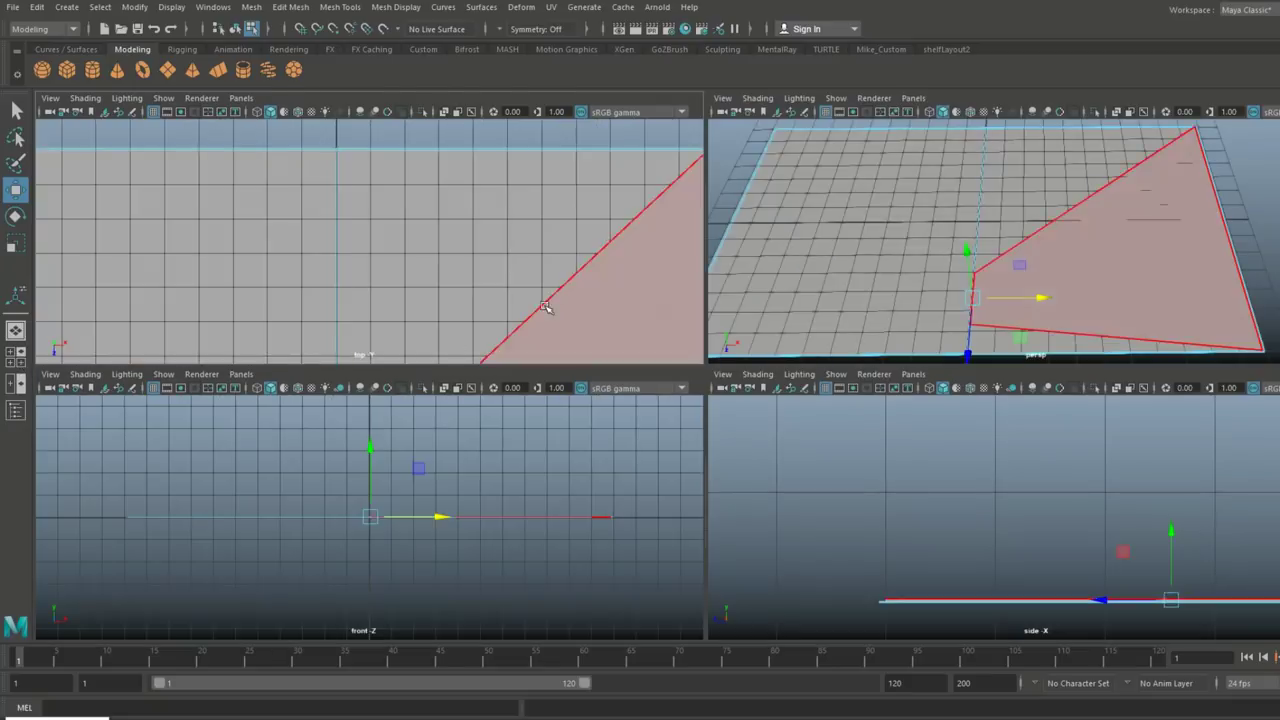
key(space)
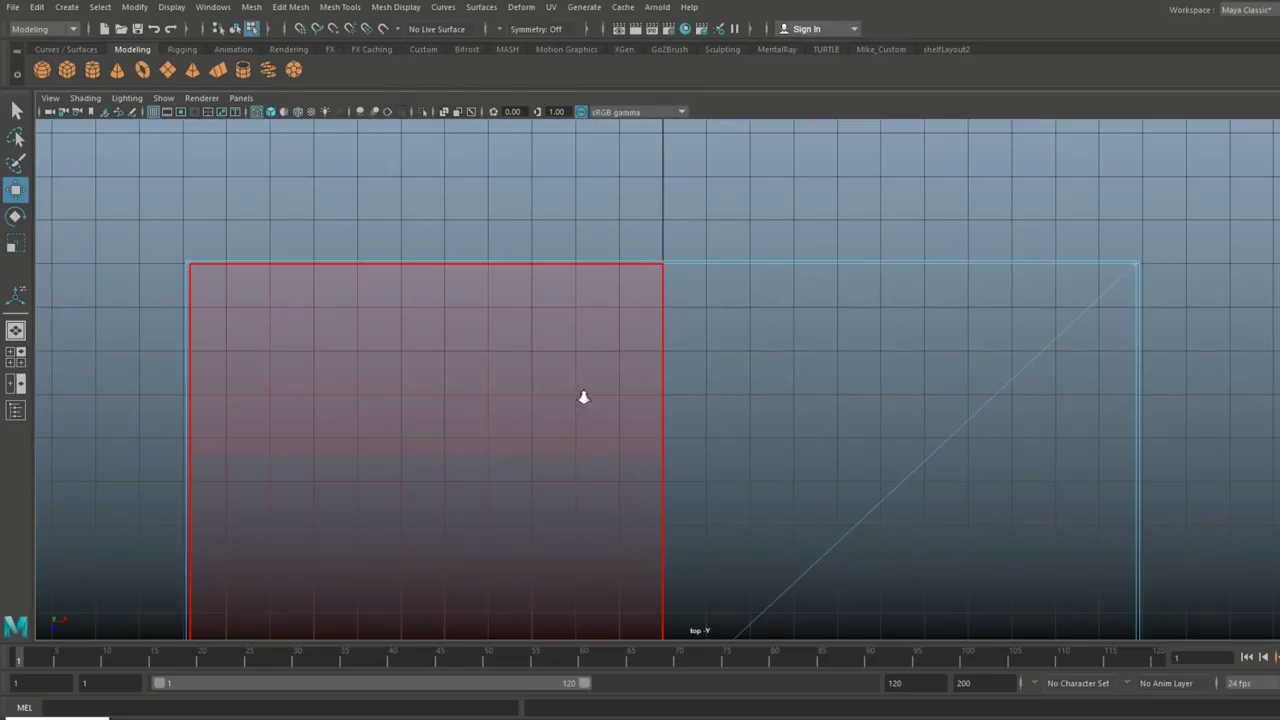
scroll(600, 440, down, 2)
alt+middle_drag(620, 491, 600, 229)
alt+middle_drag(716, 456, 718, 499)
scroll(718, 498, up, 2)
scroll(721, 496, down, 5)
scroll(720, 497, down, 1)
alt+middle_drag(721, 490, 718, 477)
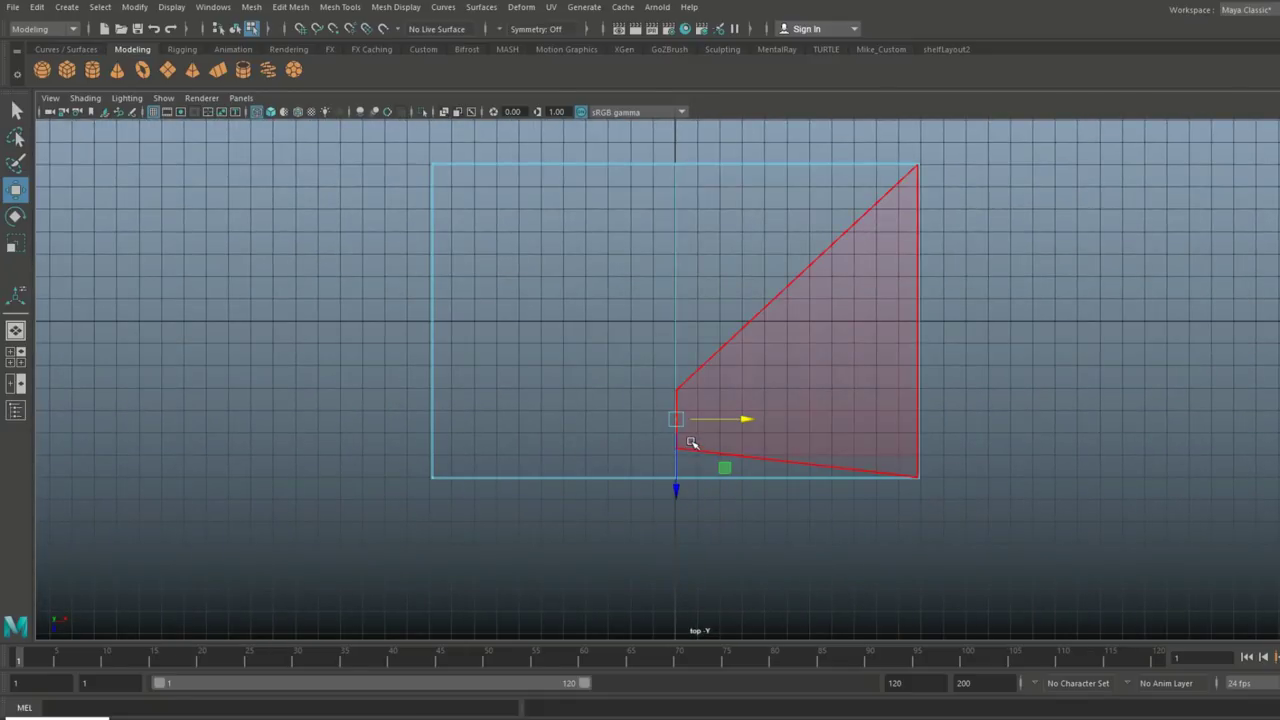
key(r)
drag(675, 488, 692, 551)
key(w)
drag(677, 495, 682, 434)
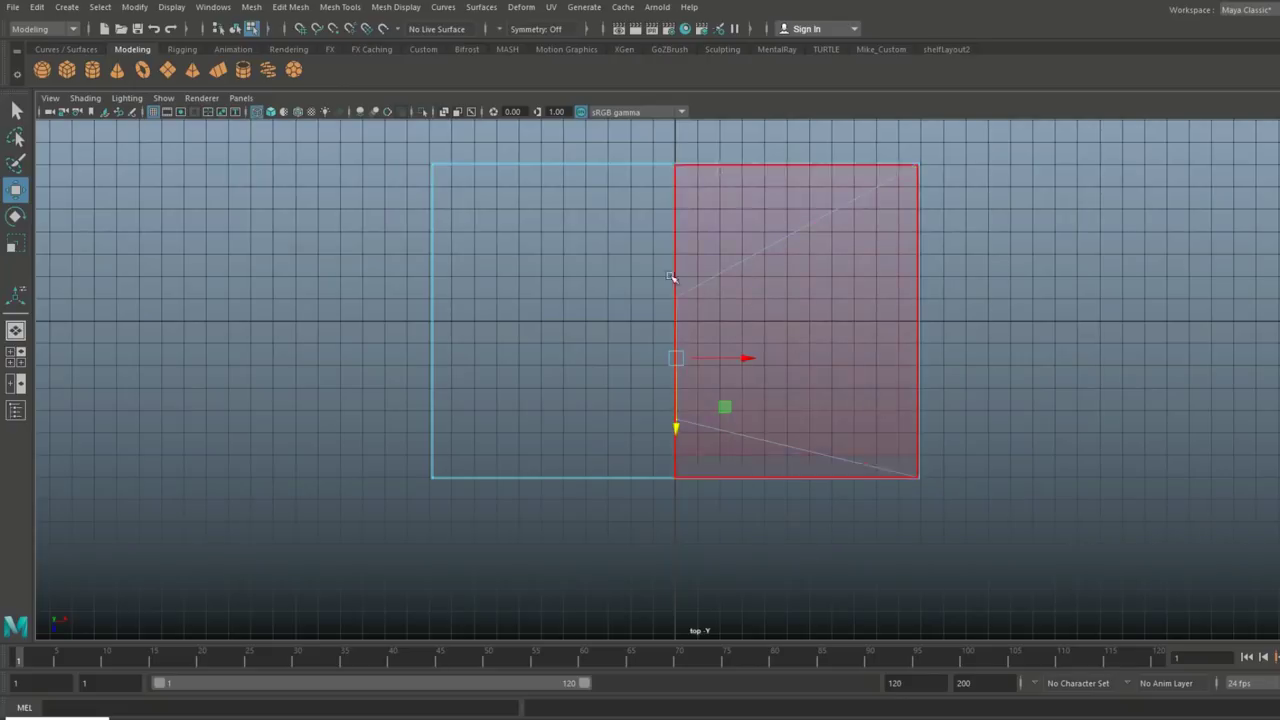
In the top view, move the middle vertices of the slab's back edge outward along the centre line to form a pointed peak
alt+middle_drag(931, 340, 977, 521)
right_drag(714, 349, 681, 345)
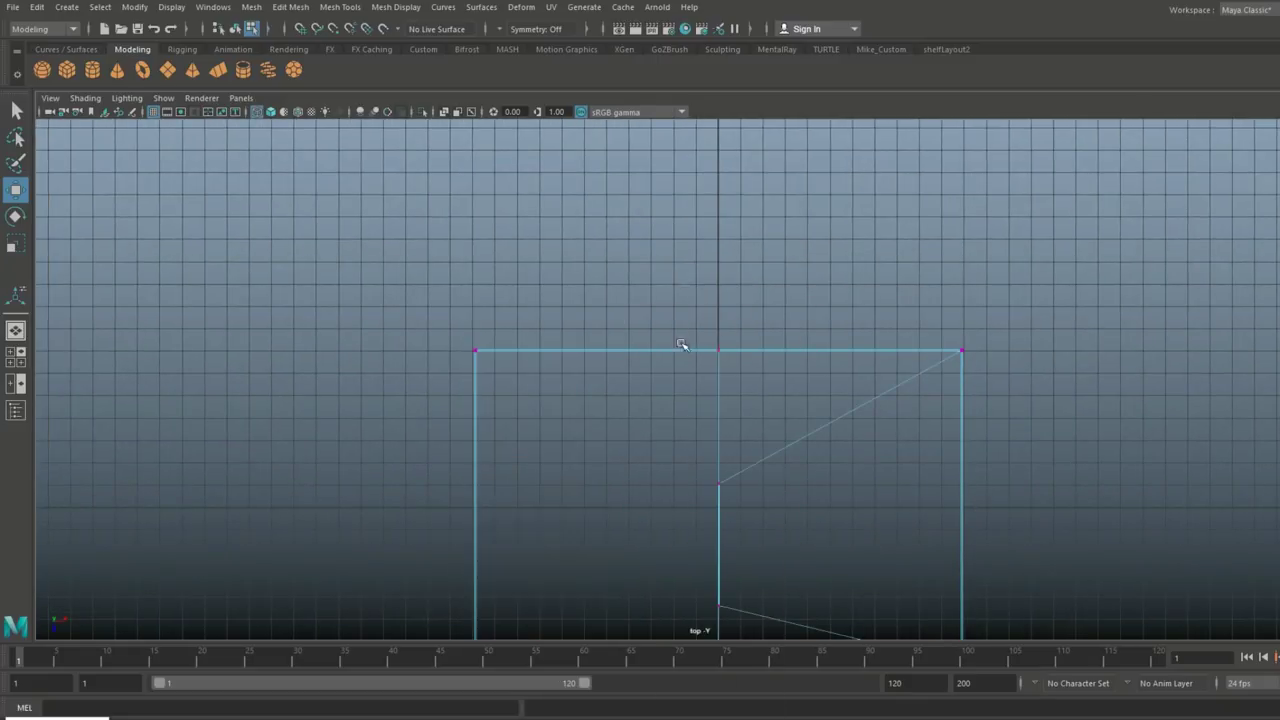
click(714, 349)
drag(719, 425, 719, 309)
alt+middle_drag(1000, 425, 997, 271)
scroll(1005, 294, down, 2)
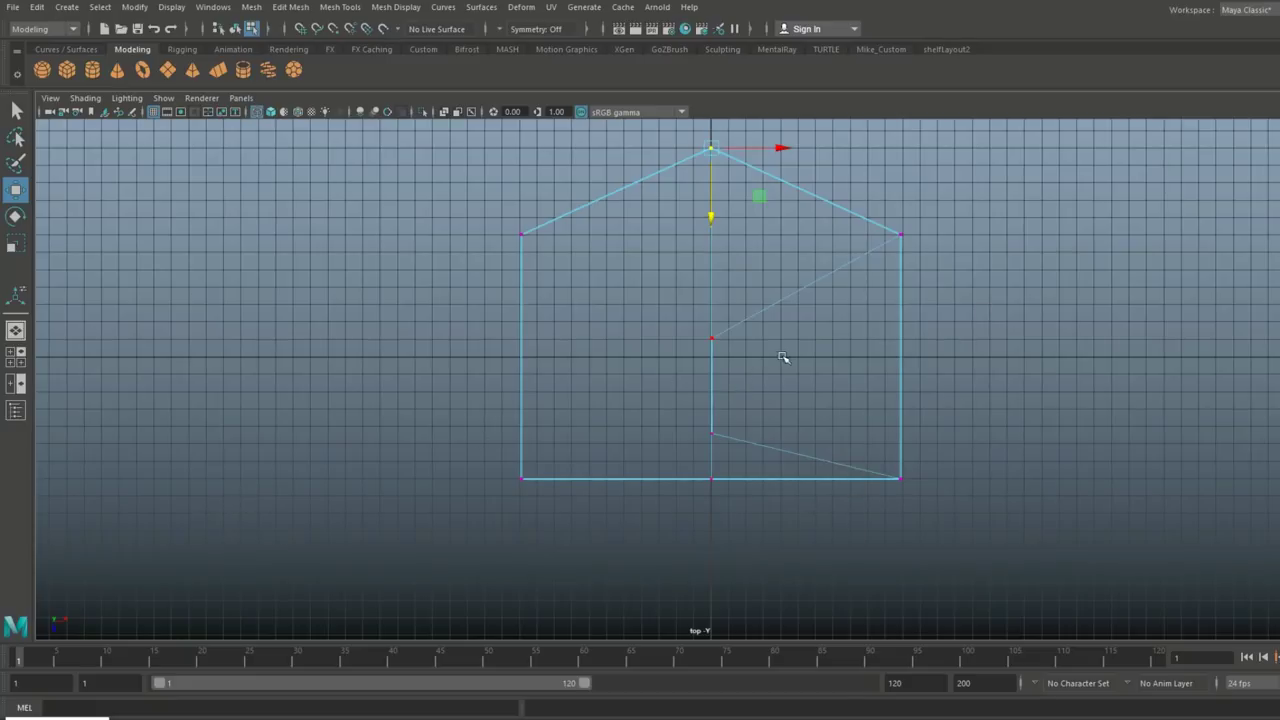
Move the slab's front-edge vertices back to shorten its body, and widen the side flap's inner end along the centre line
right_drag(783, 357, 709, 314)
drag(412, 402, 1118, 683)
drag(709, 524, 731, 472)
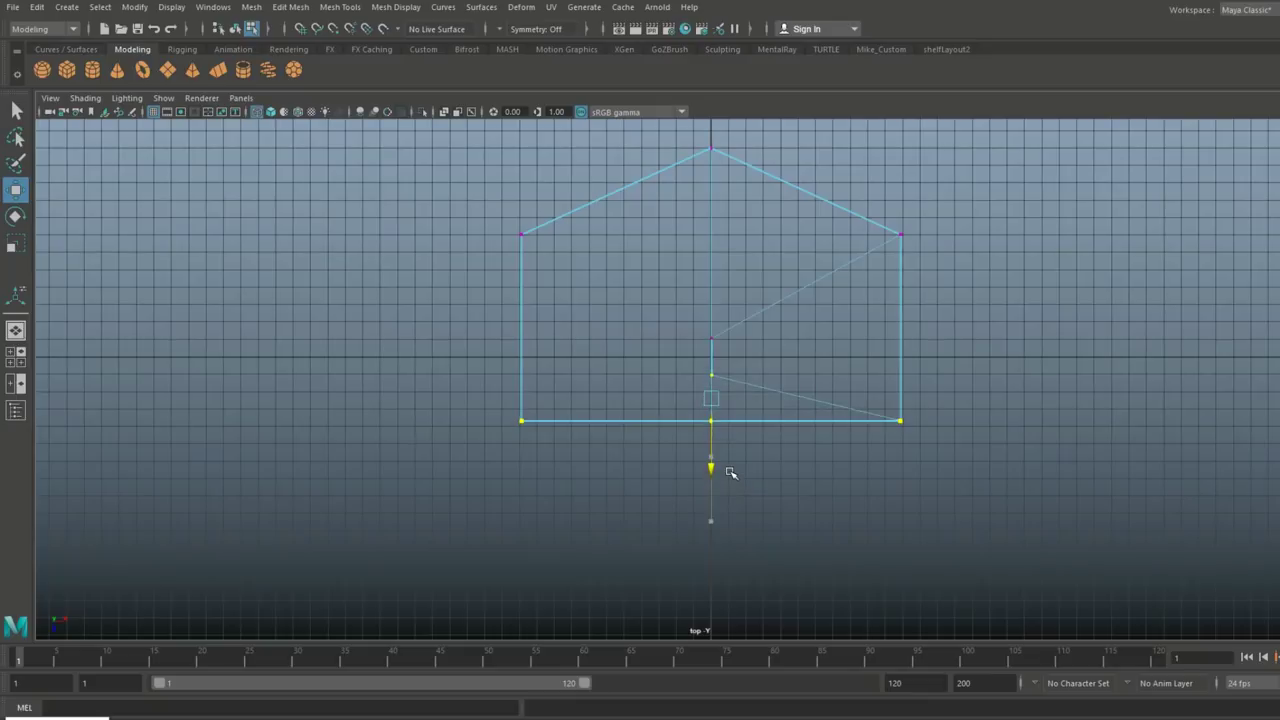
scroll(1097, 466, up, 1)
alt+middle_drag(1100, 463, 1093, 513)
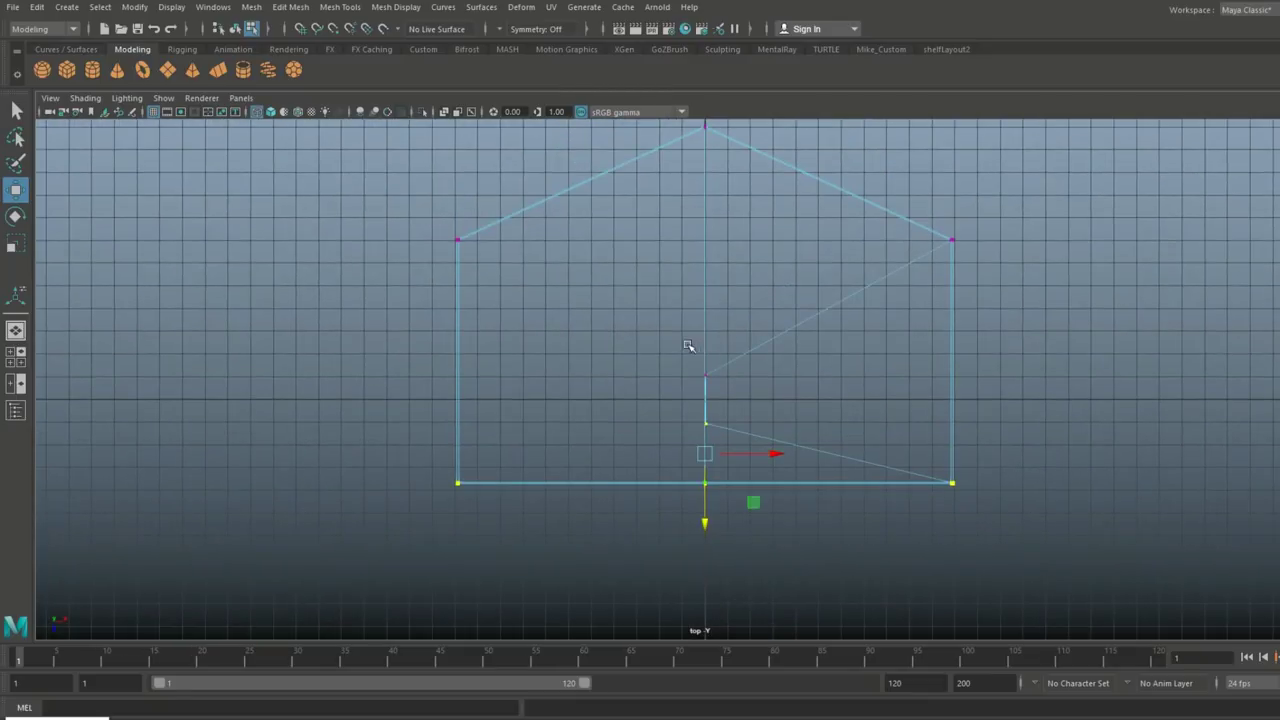
drag(736, 444, 716, 552)
key(r)
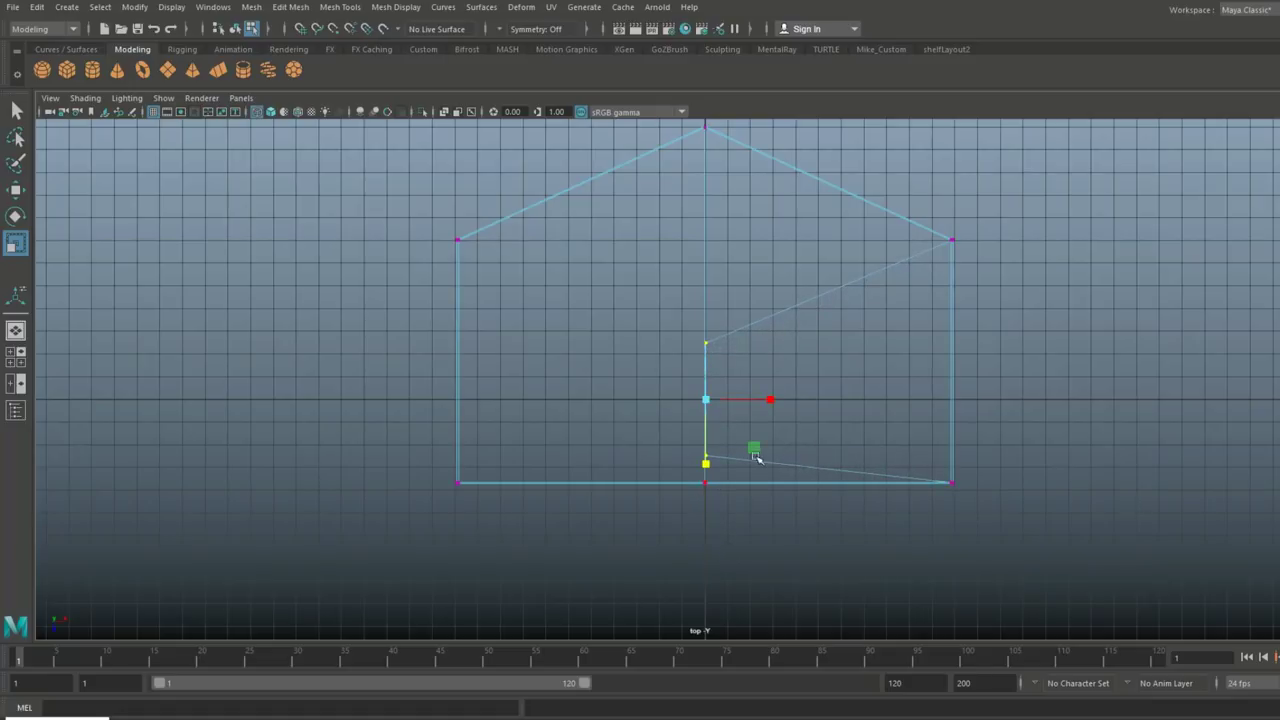
Delete the faces of the half of the slab opposite the side flap
scroll(760, 438, down, 1)
alt+middle_drag(975, 467, 1039, 499)
right_drag(645, 250, 646, 285)
click(582, 502)
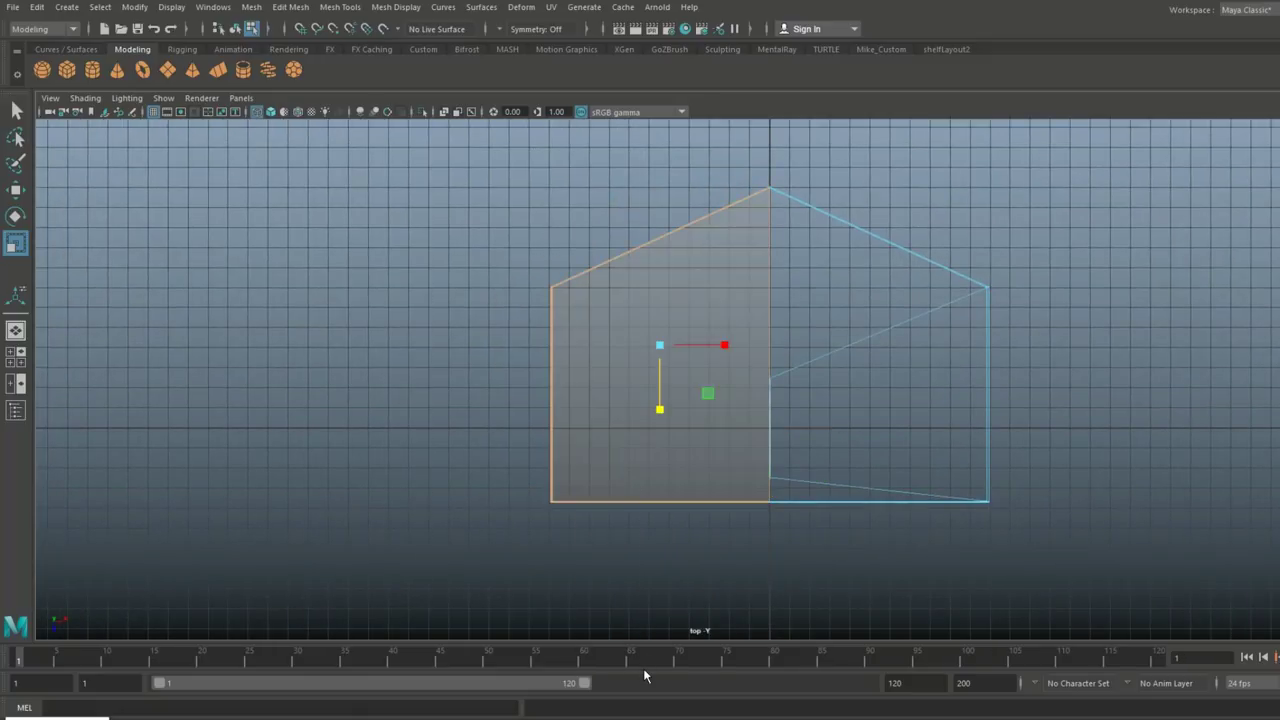
key(Delete)
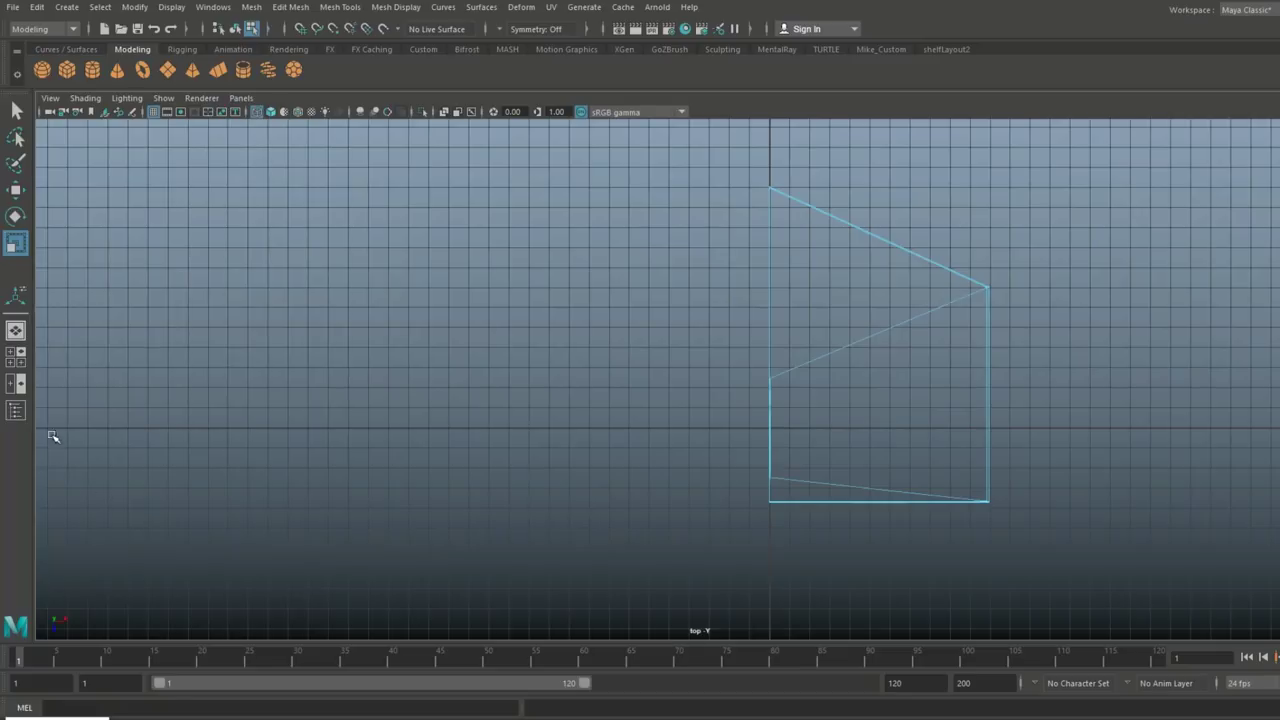
In the perspective view, extrude the inner side face of the slanted back border slightly inward over the slab
click(15, 356)
key(space)
alt+drag(711, 423, 981, 398)
alt+middle_drag(981, 398, 1089, 434)
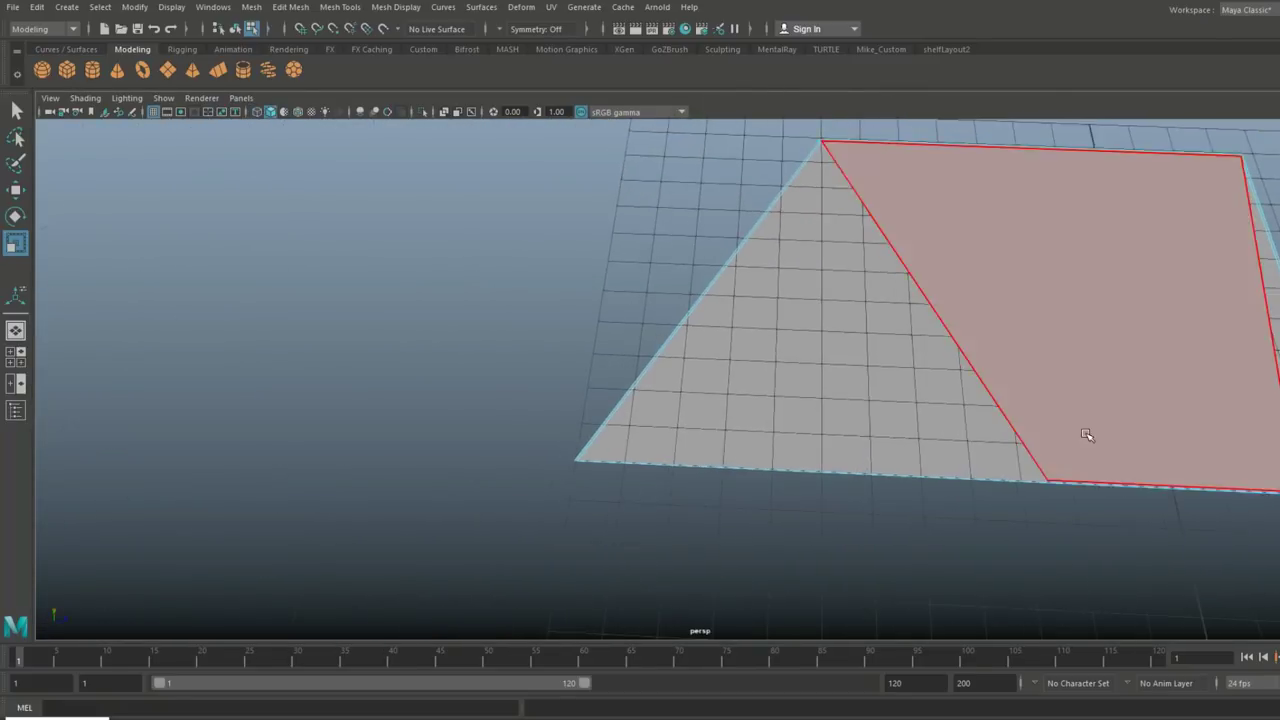
scroll(1040, 428, up, 5)
alt+middle_drag(866, 407, 920, 418)
right_drag(651, 369, 653, 283)
click(590, 452)
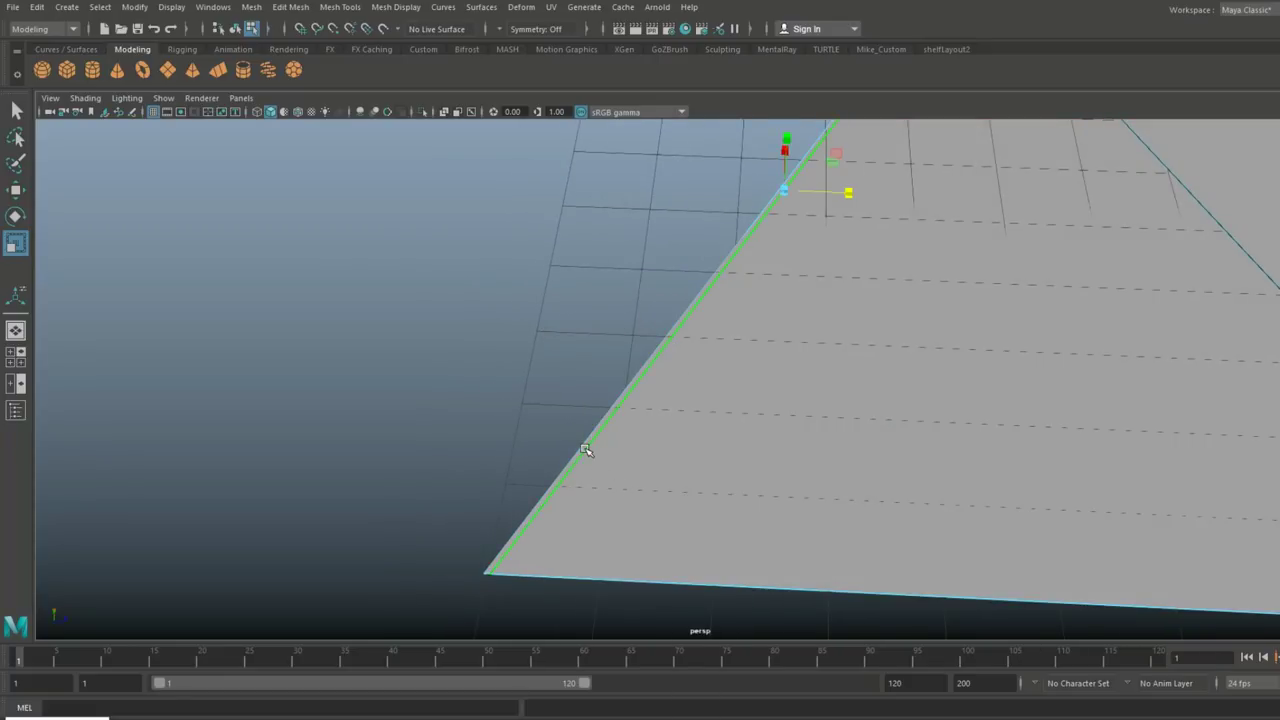
scroll(606, 470, down, 5)
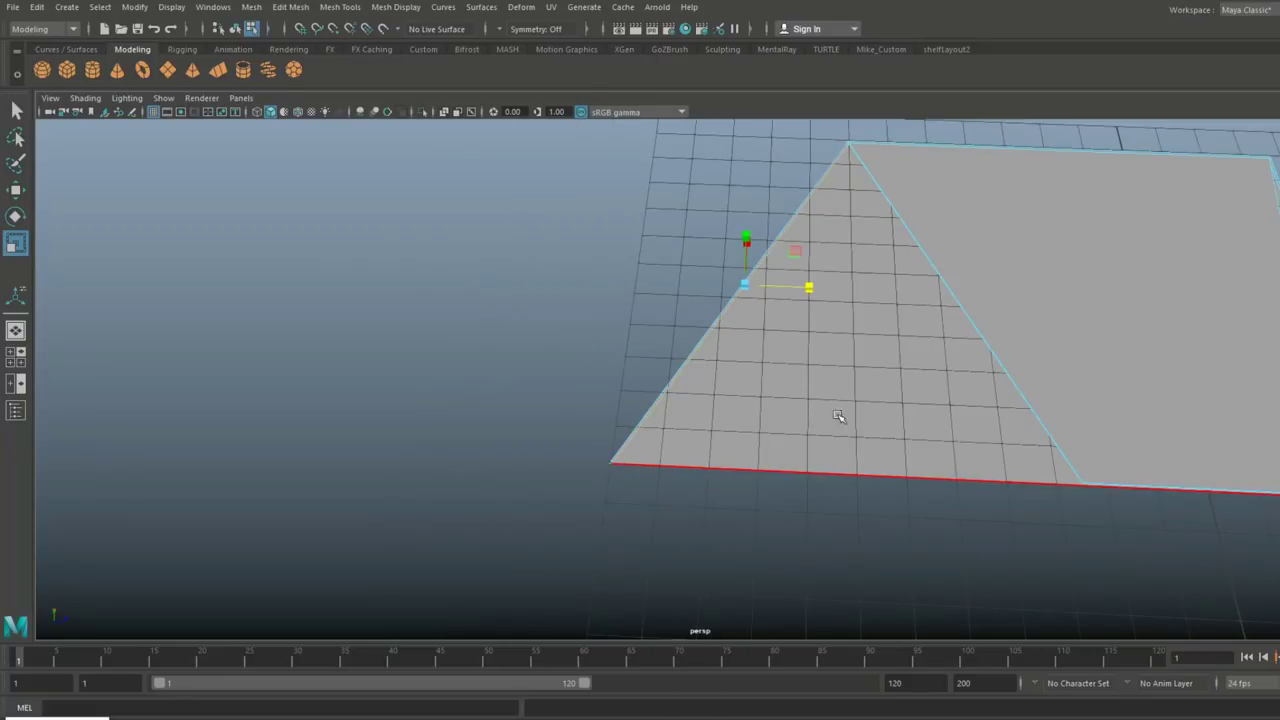
key(w)
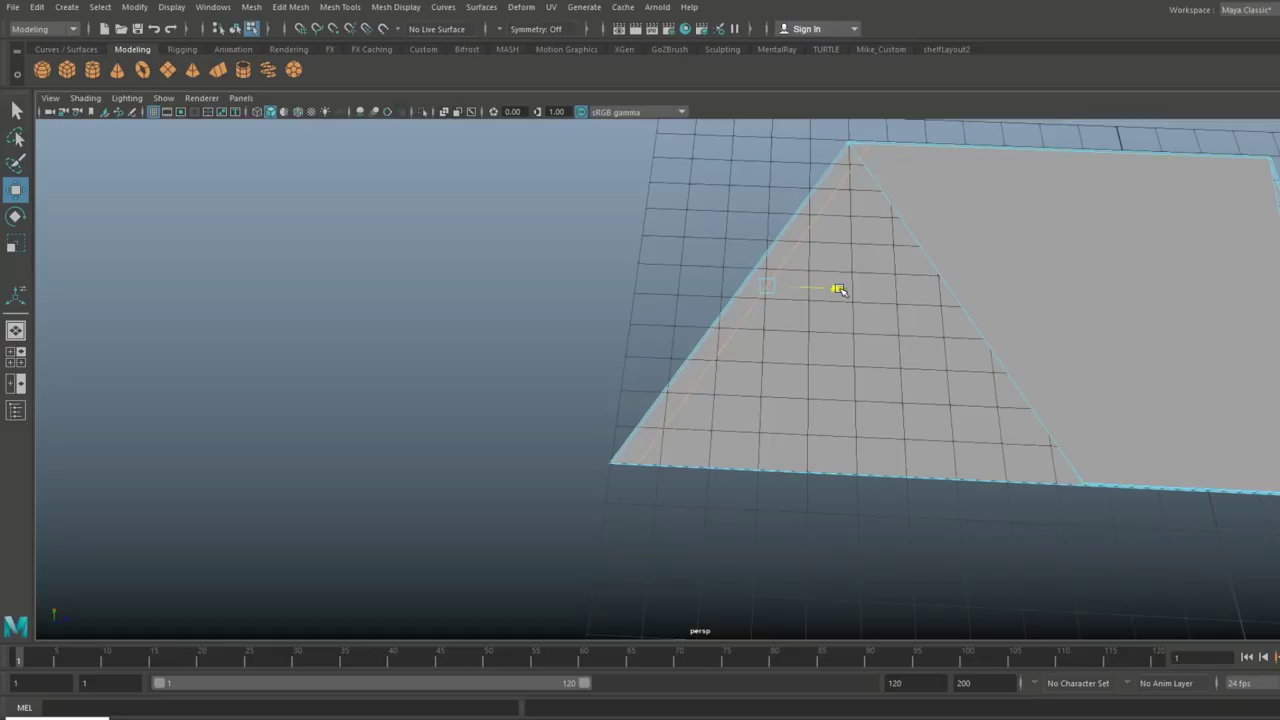
Extrude the thin top face of the slab's front border upward into a wall
scroll(605, 306, down, 6)
alt+drag(606, 314, 847, 536)
alt+middle_drag(848, 536, 654, 491)
scroll(654, 491, up, 5)
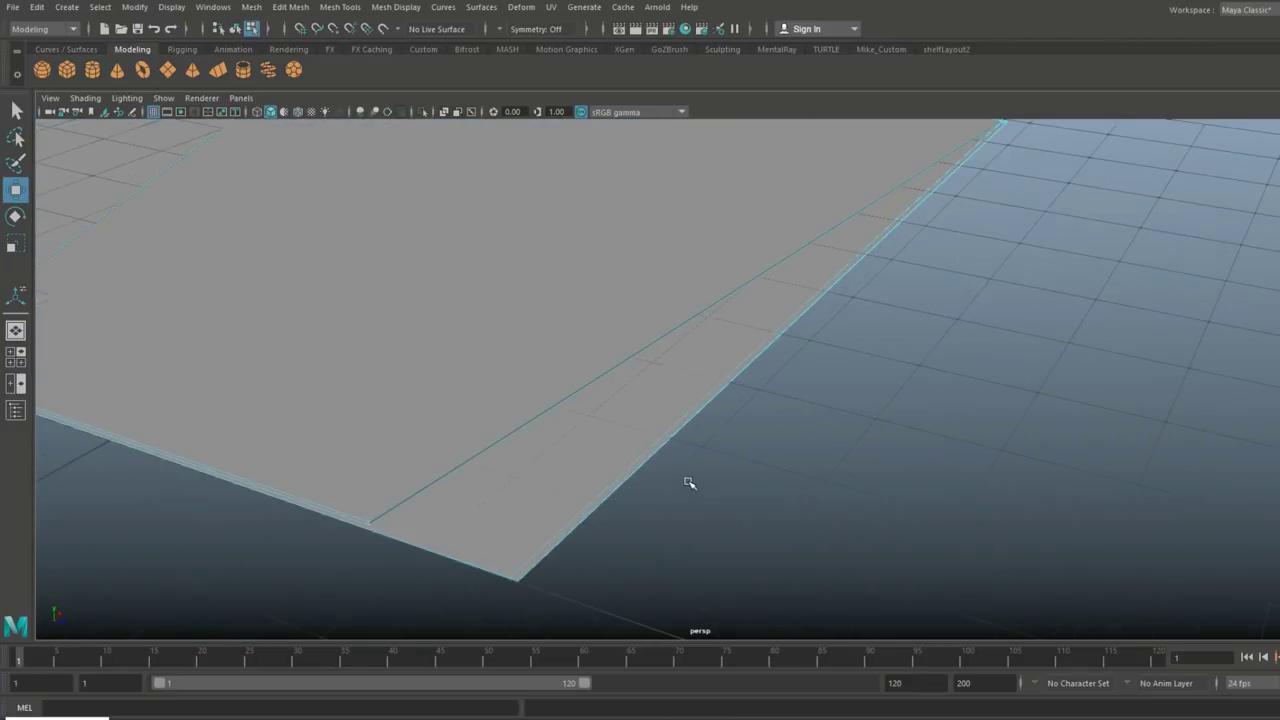
right_drag(640, 466, 640, 354)
click(643, 465)
scroll(987, 514, down, 4)
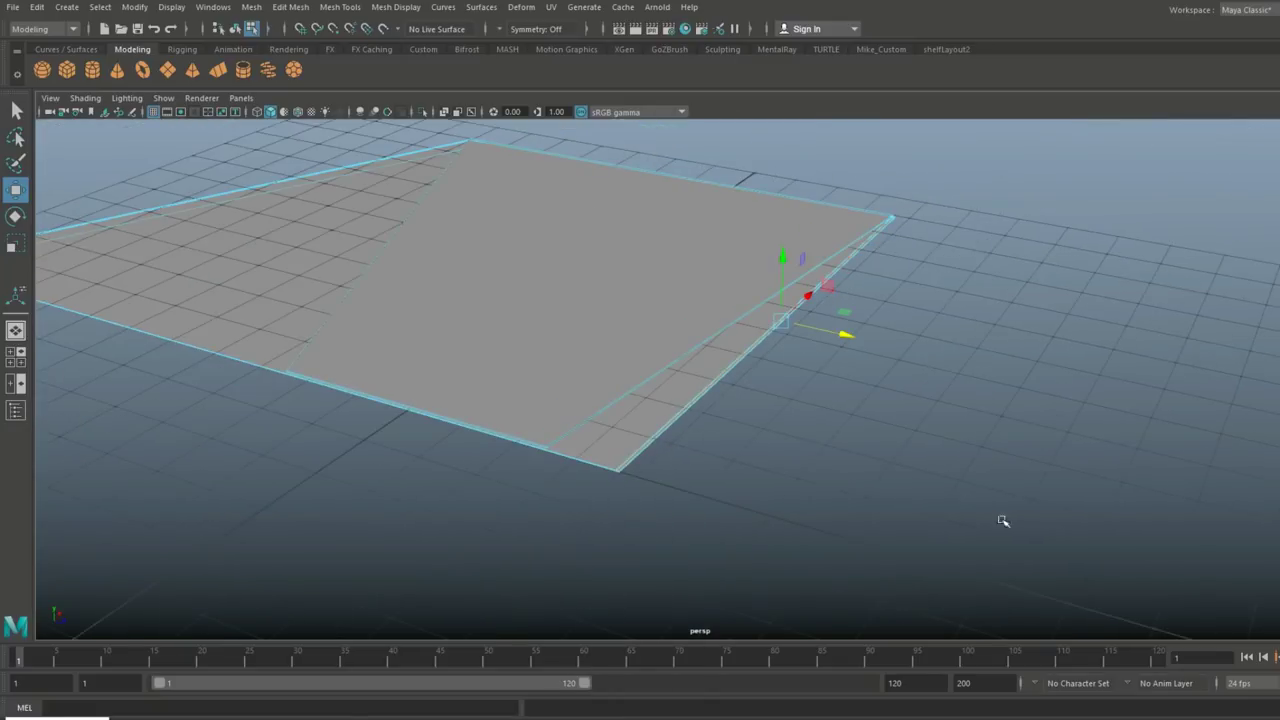
key(ctrl+e)
key(w)
drag(787, 260, 783, 228)
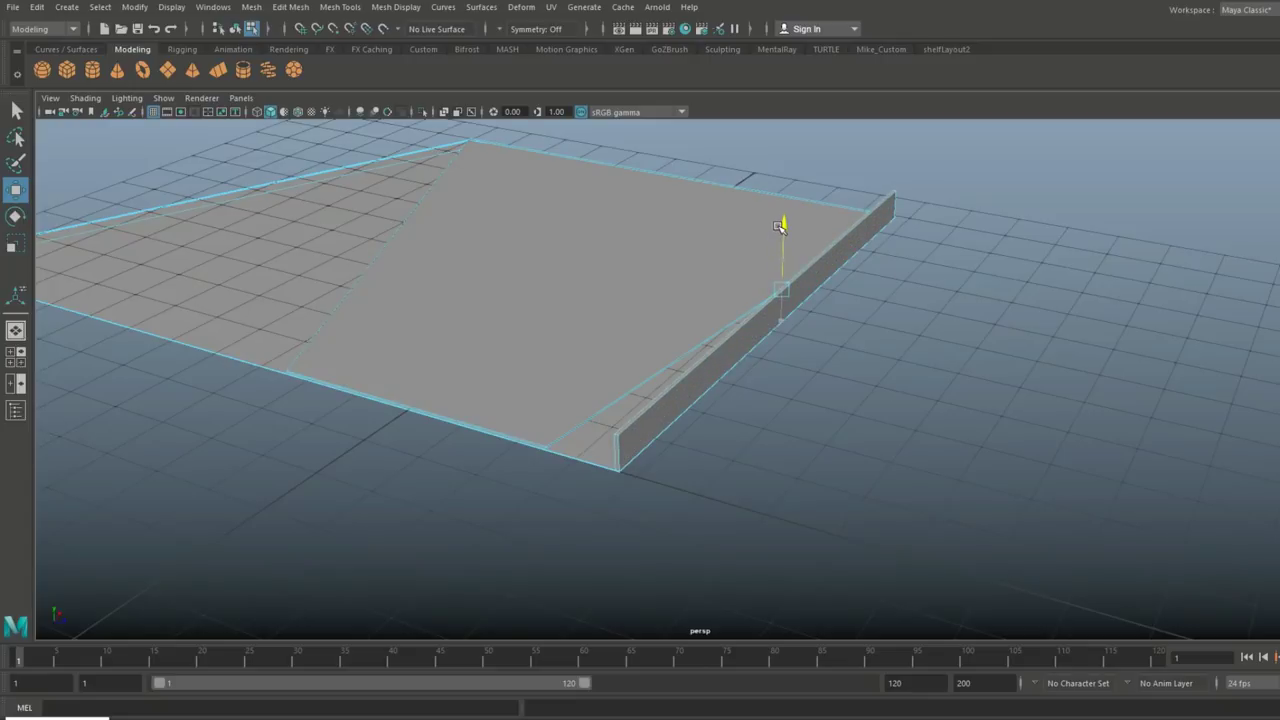
Lower the top face of the extruded front wall until only a thin lip remains
key(f)
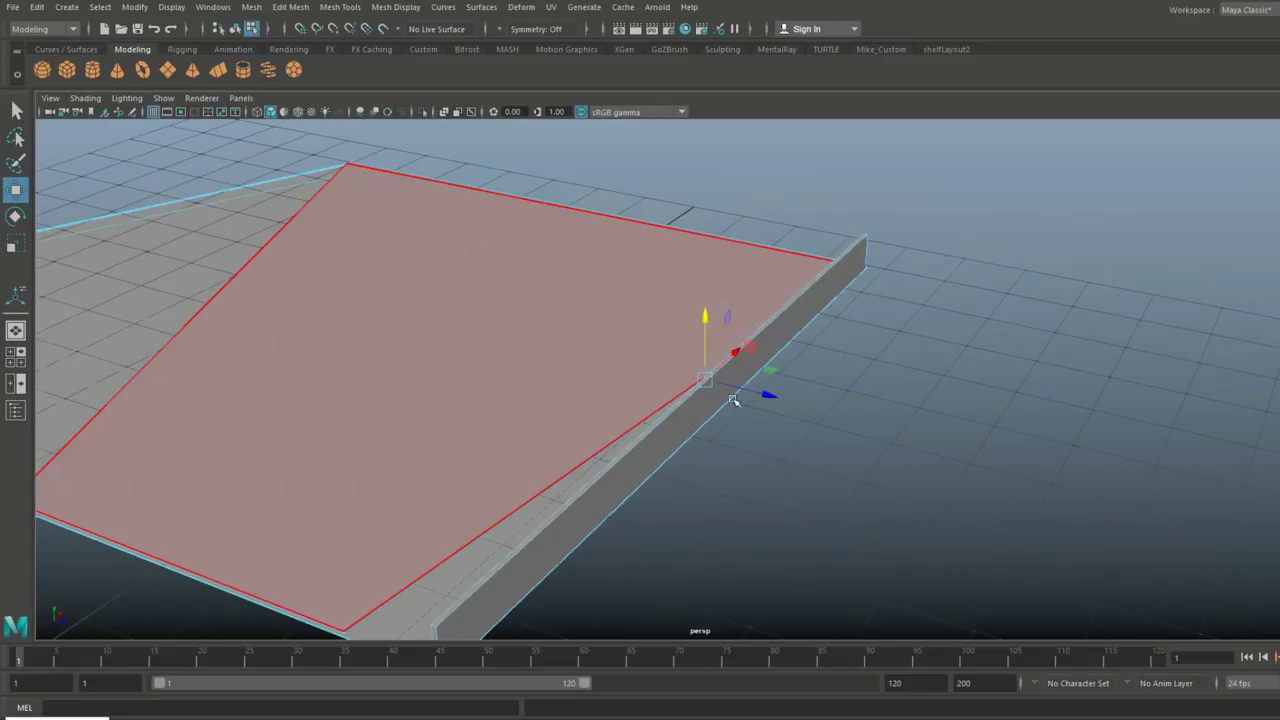
alt+drag(737, 400, 863, 386)
scroll(862, 437, up, 4)
scroll(862, 437, up, 2)
alt+middle_drag(862, 437, 903, 323)
drag(743, 209, 766, 348)
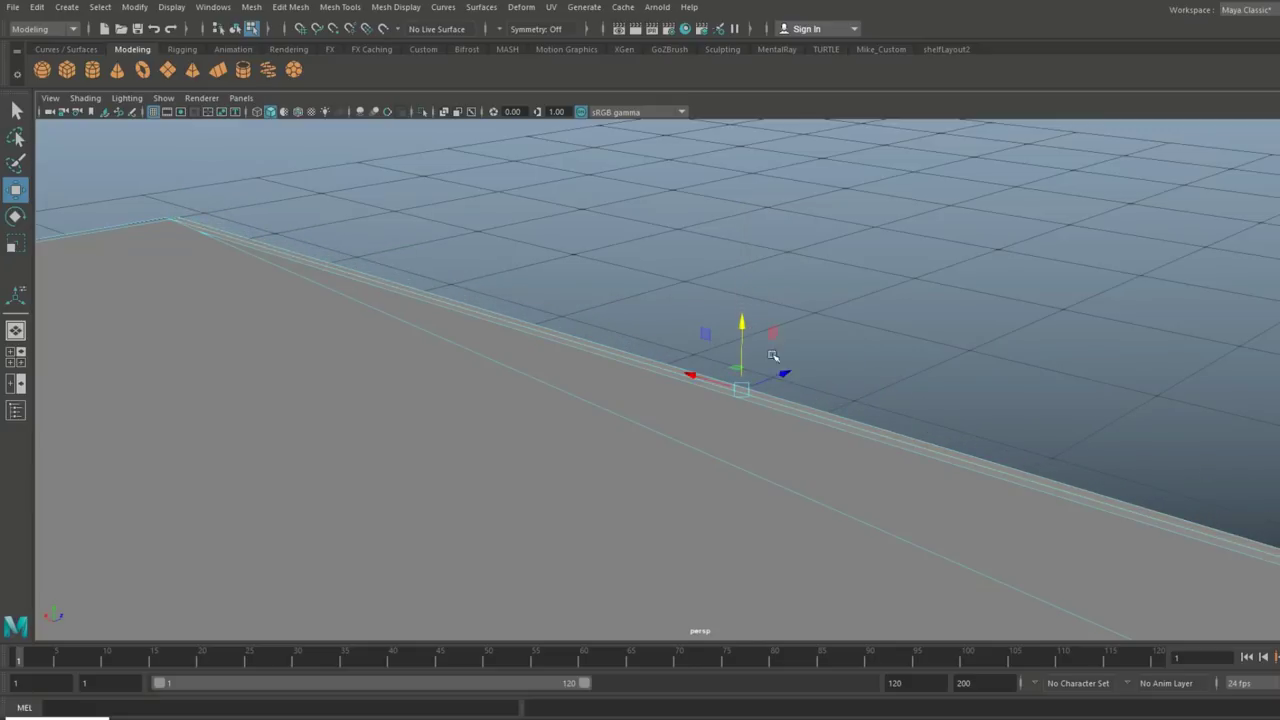
Extrude the top face of the front lip again and shift it slightly
alt+drag(831, 400, 958, 297)
key(ctrl+e)
key(w)
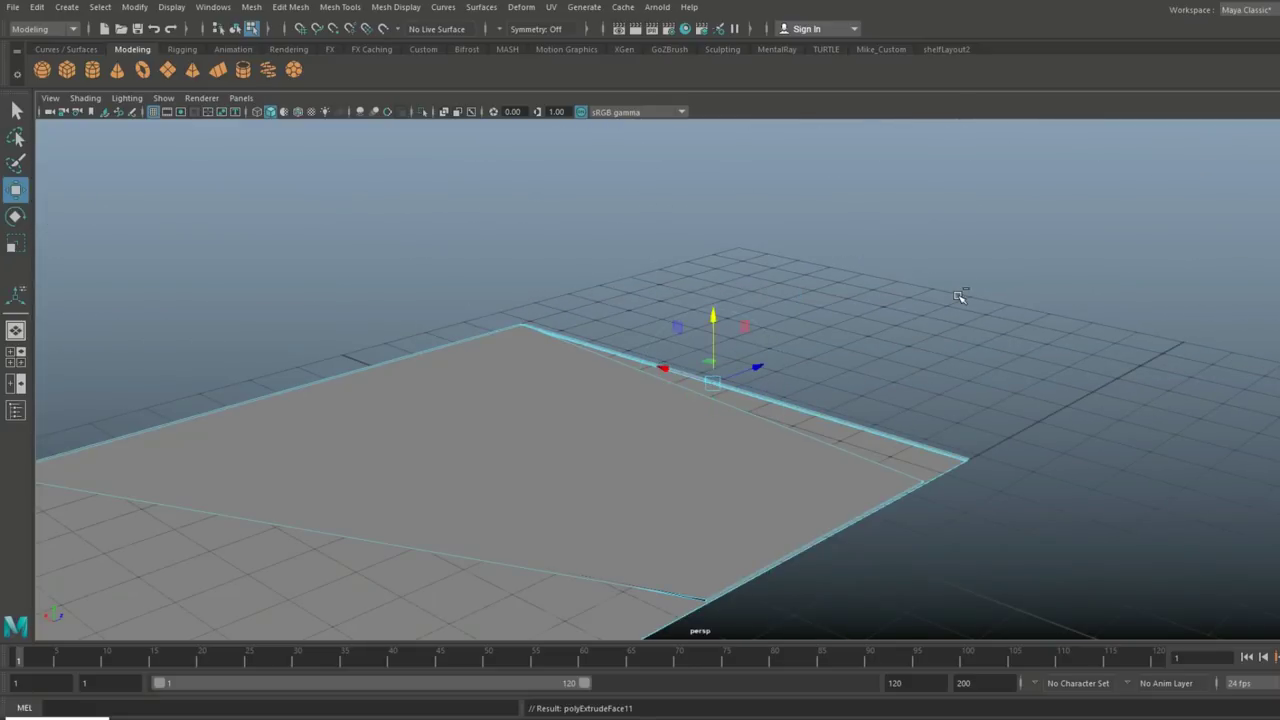
mouse_move(761, 366)
mouse_down()
mouse_move(608, 497)
mouse_move(759, 374)
mouse_up()
scroll(759, 374, up, 4)
alt+middle_drag(760, 374, 830, 457)
alt+drag(806, 451, 797, 450)
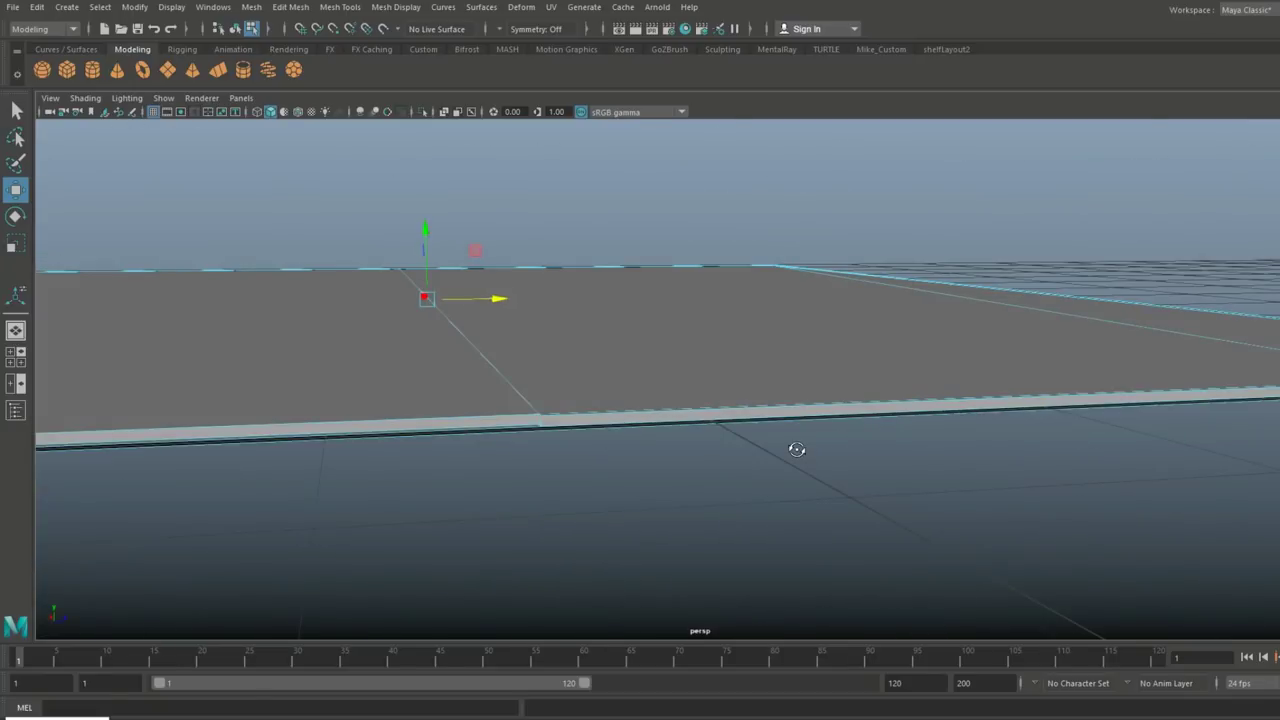
Undo the stray face selection and raise the front lip's top face slightly
key(ctrl+z)
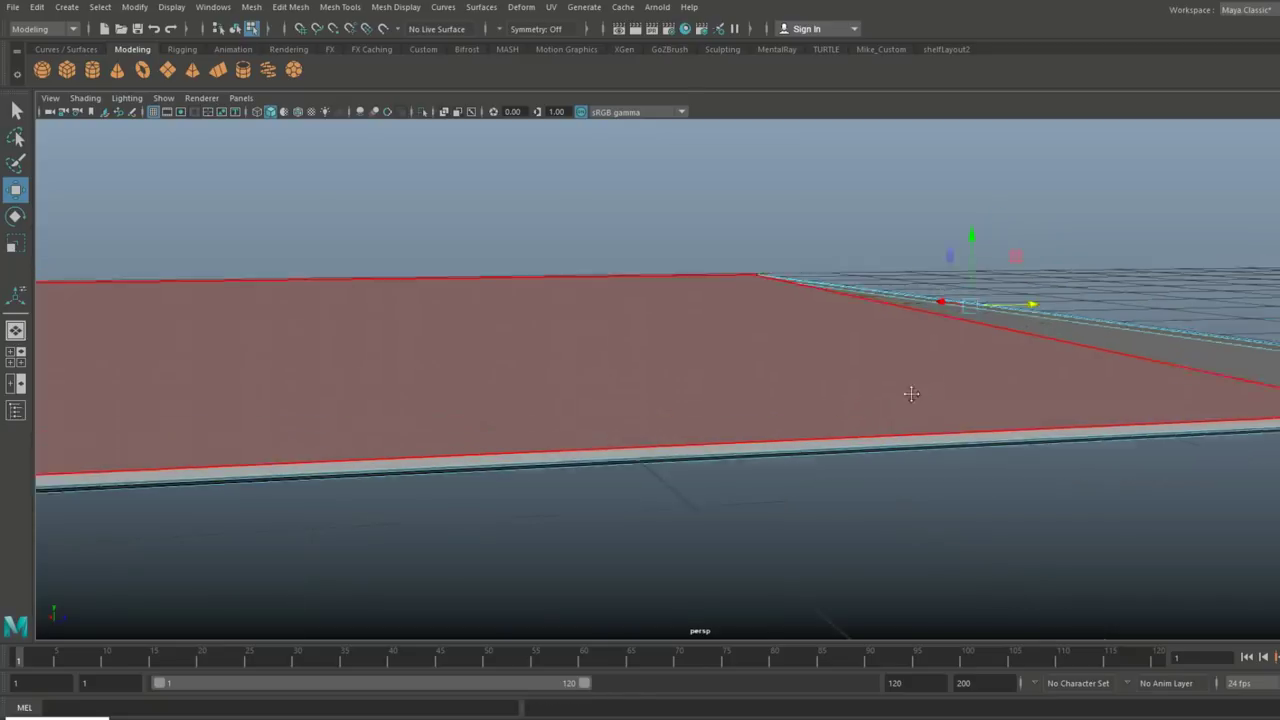
alt+drag(942, 376, 760, 467)
key(ctrl+z)
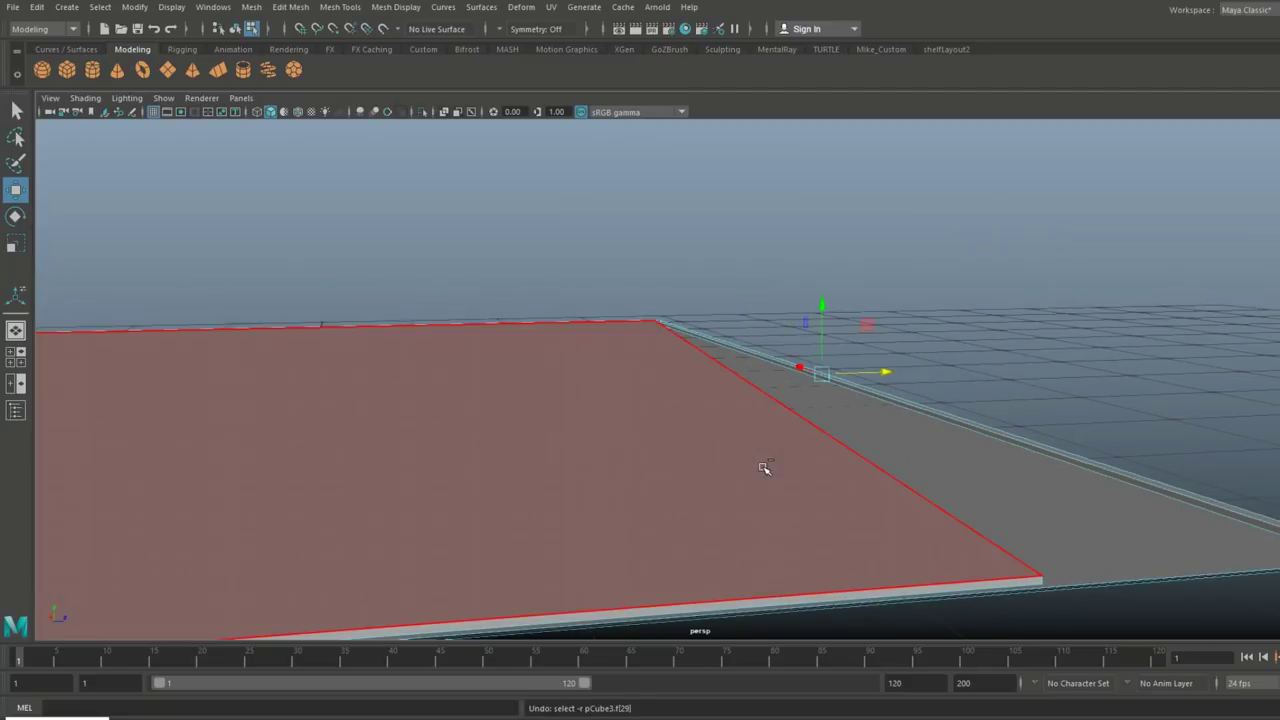
click(822, 306)
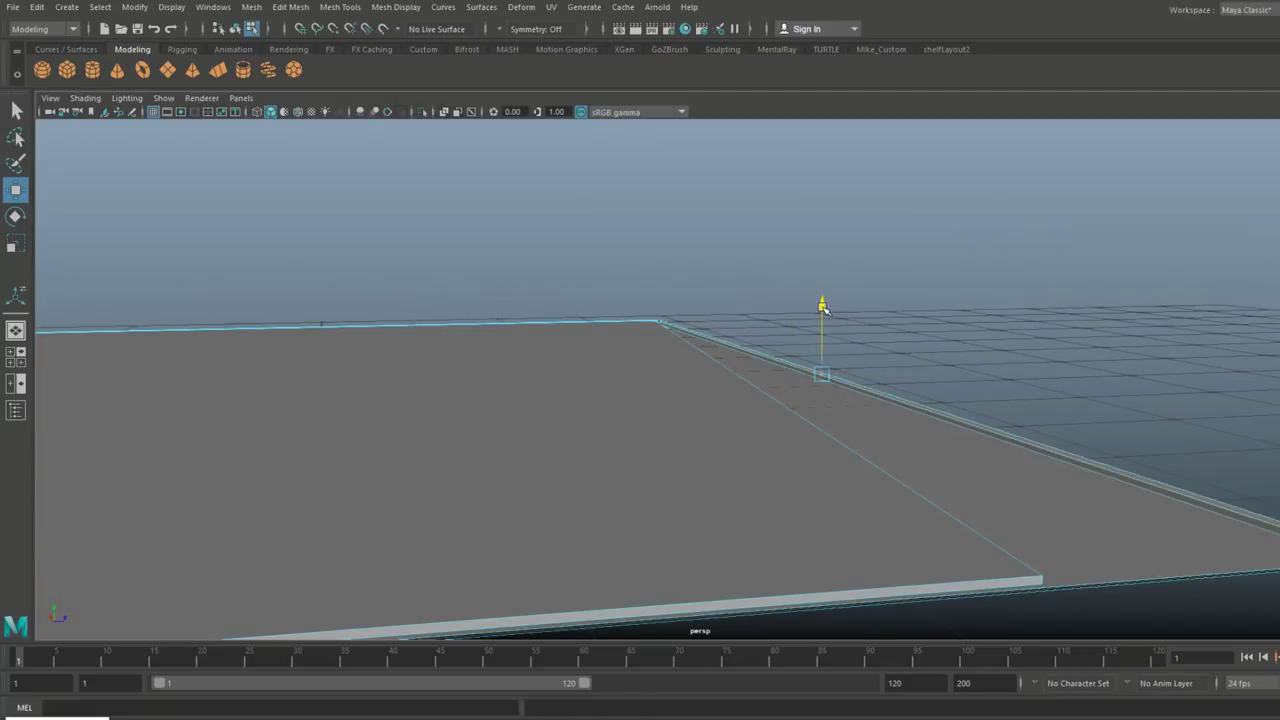
drag(822, 306, 824, 305)
Extrude the inner side face of the front lip inward over the slab to form a front flap
click(882, 395)
scroll(987, 340, down, 4)
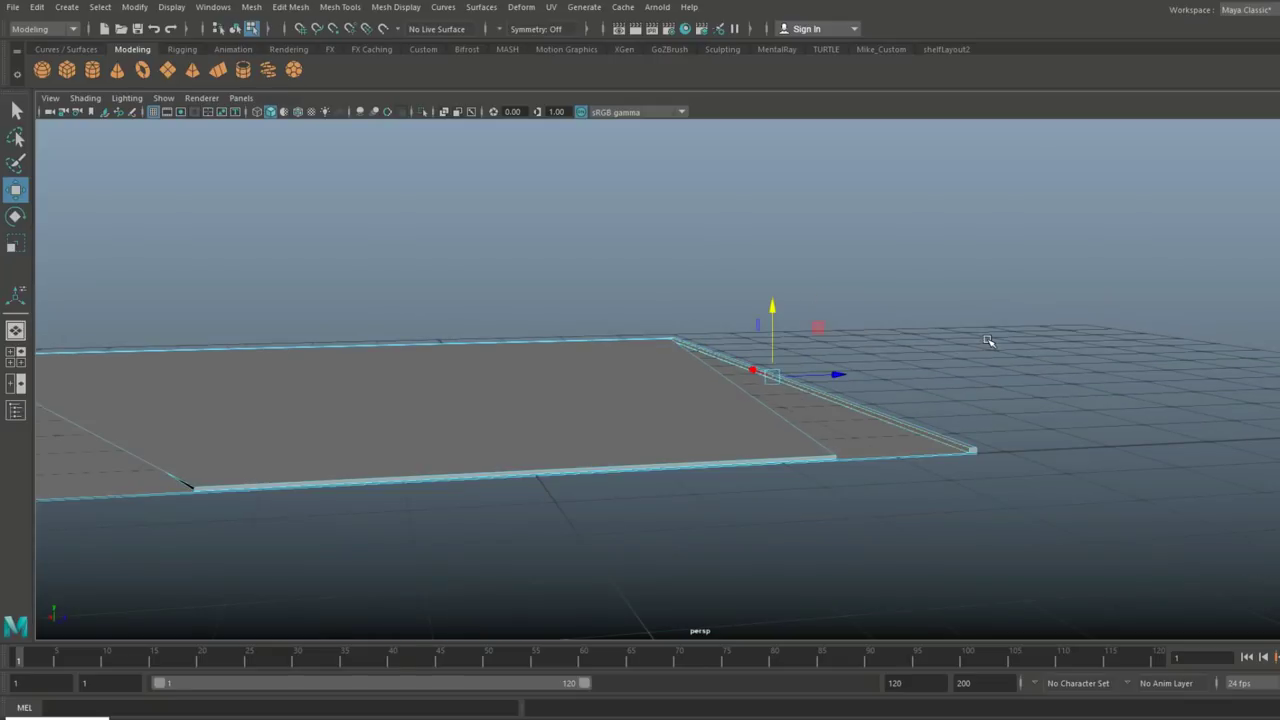
key(ctrl+e)
key(w)
drag(866, 367, 722, 472)
In the top view, narrow the front flap's inner end and move it sideways to the slab's centre line
click(15, 352)
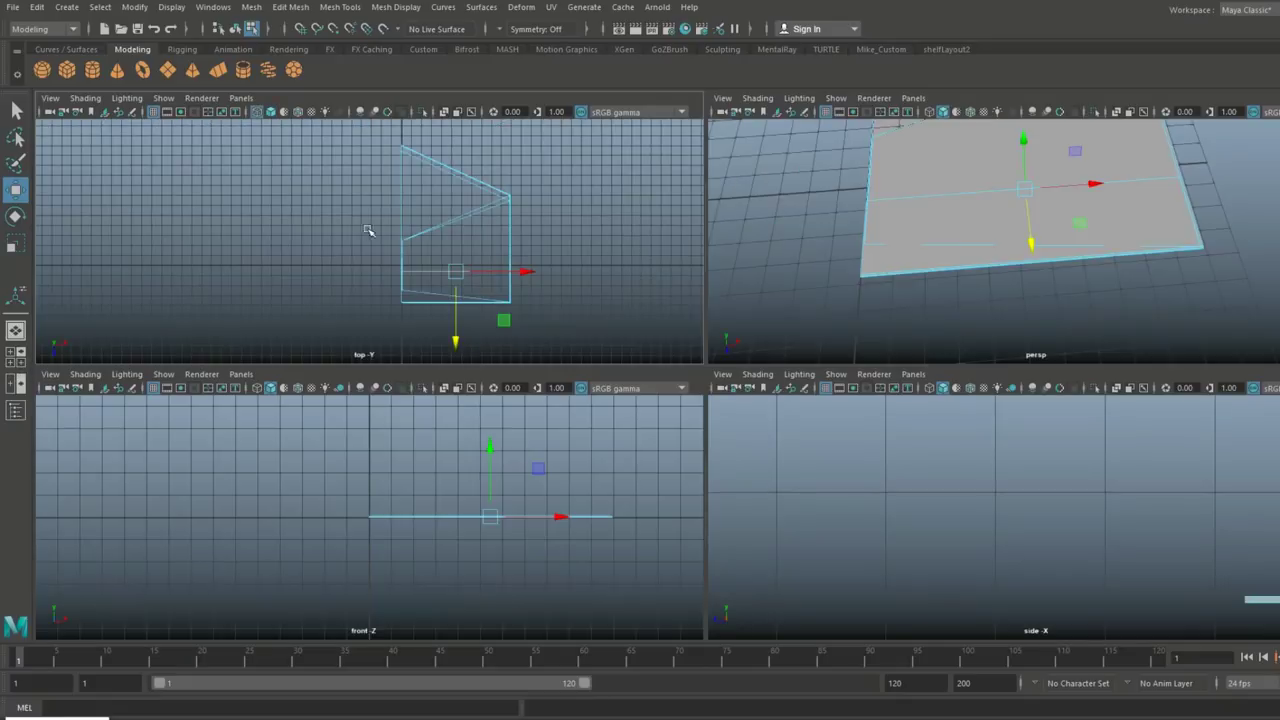
key(space)
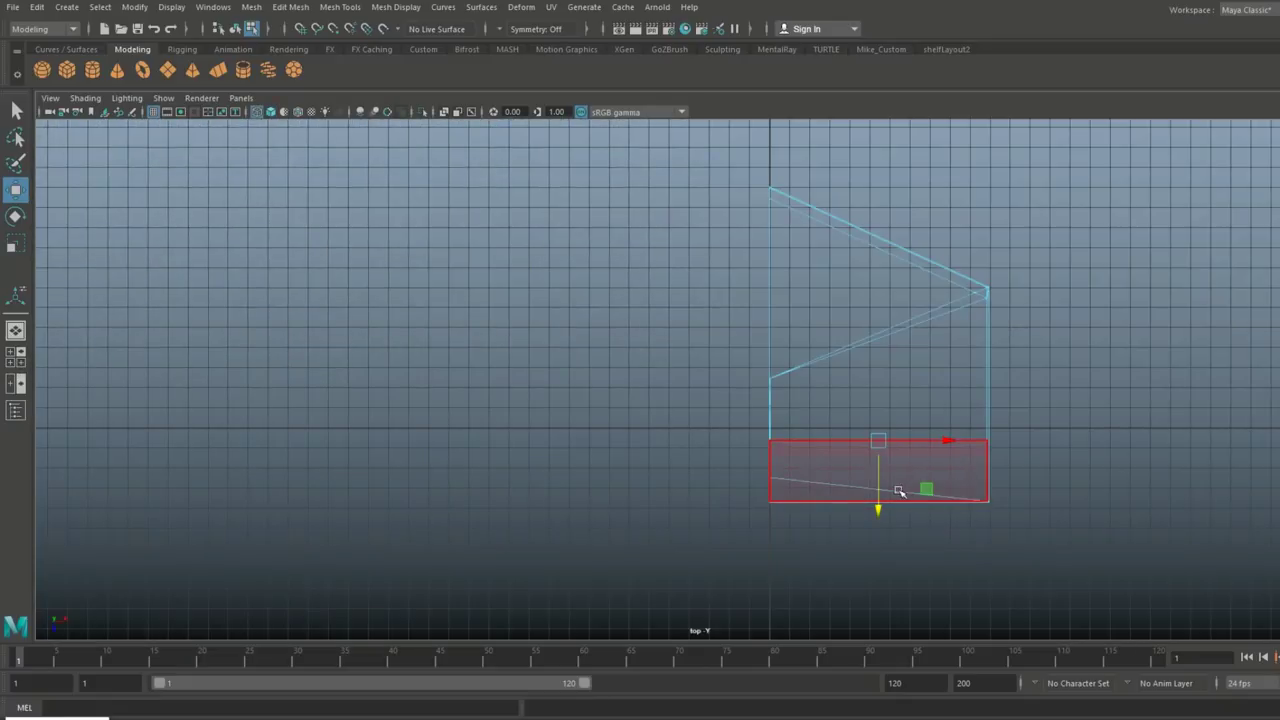
key(r)
drag(940, 441, 909, 448)
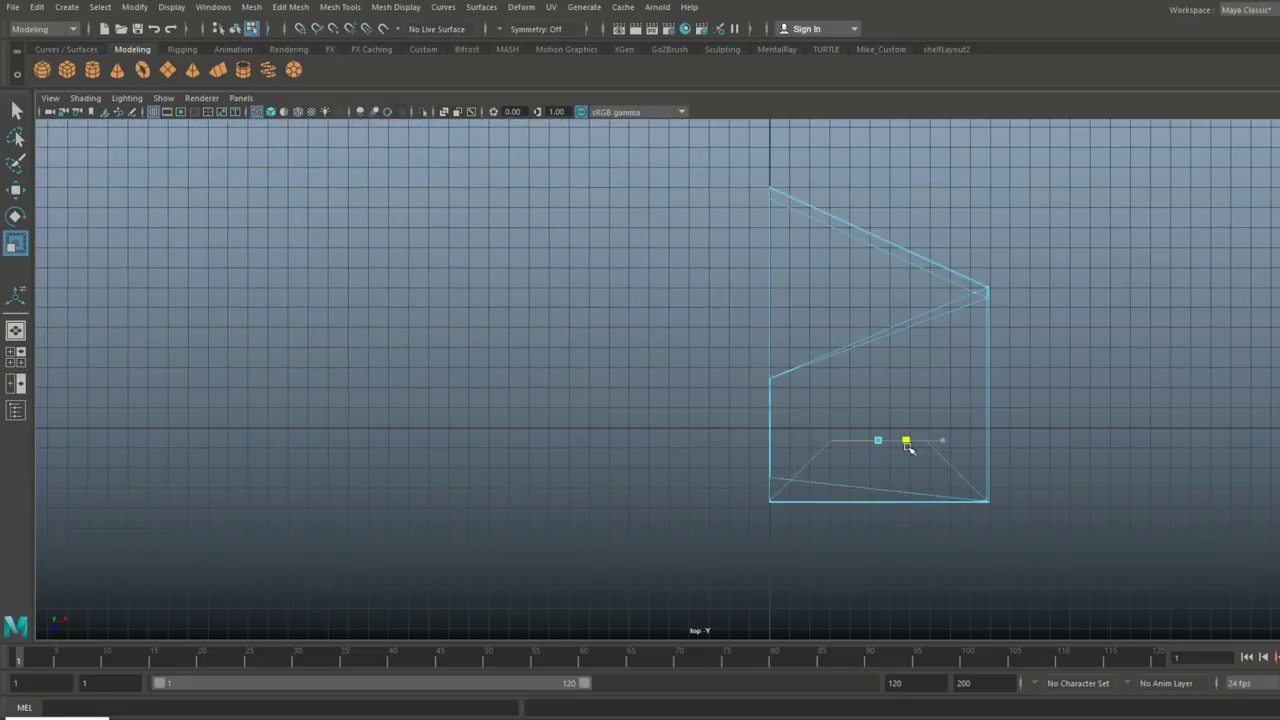
key(w)
drag(933, 443, 872, 450)
Lengthen the front flap past the side flap's tip, and shift its inner end slightly across the centre line
scroll(880, 490, up, 3)
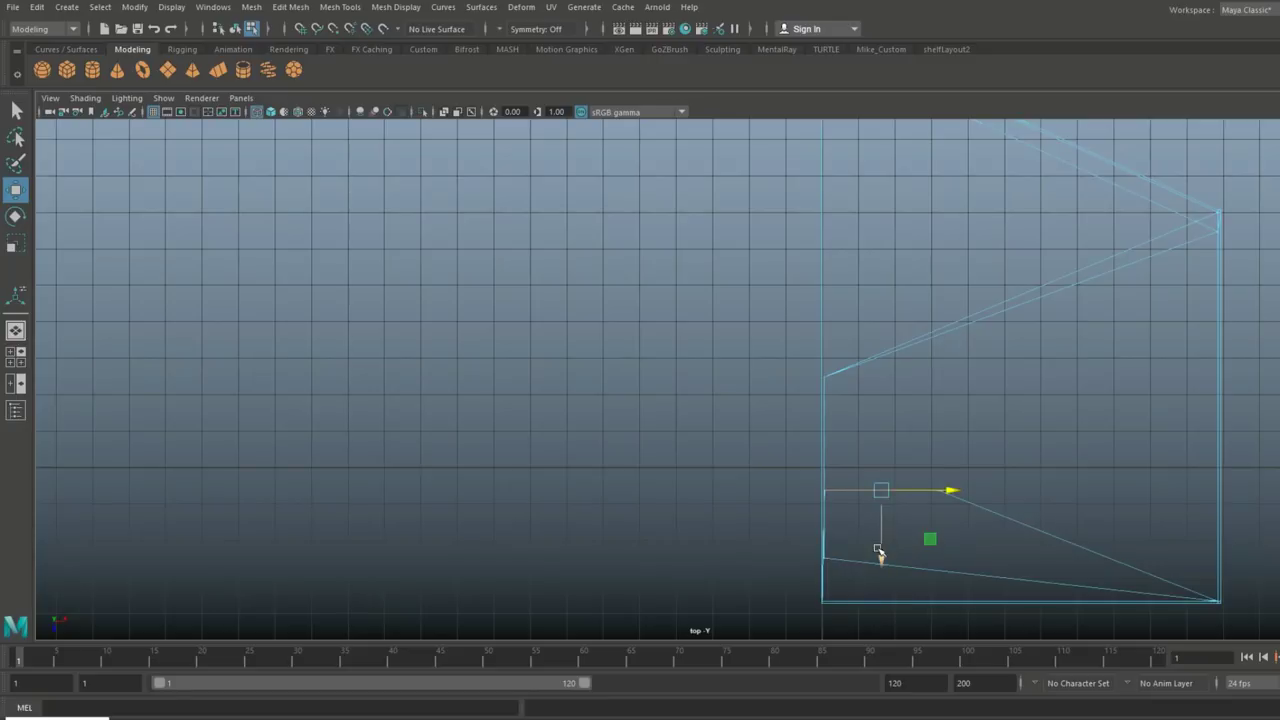
drag(885, 566, 870, 420)
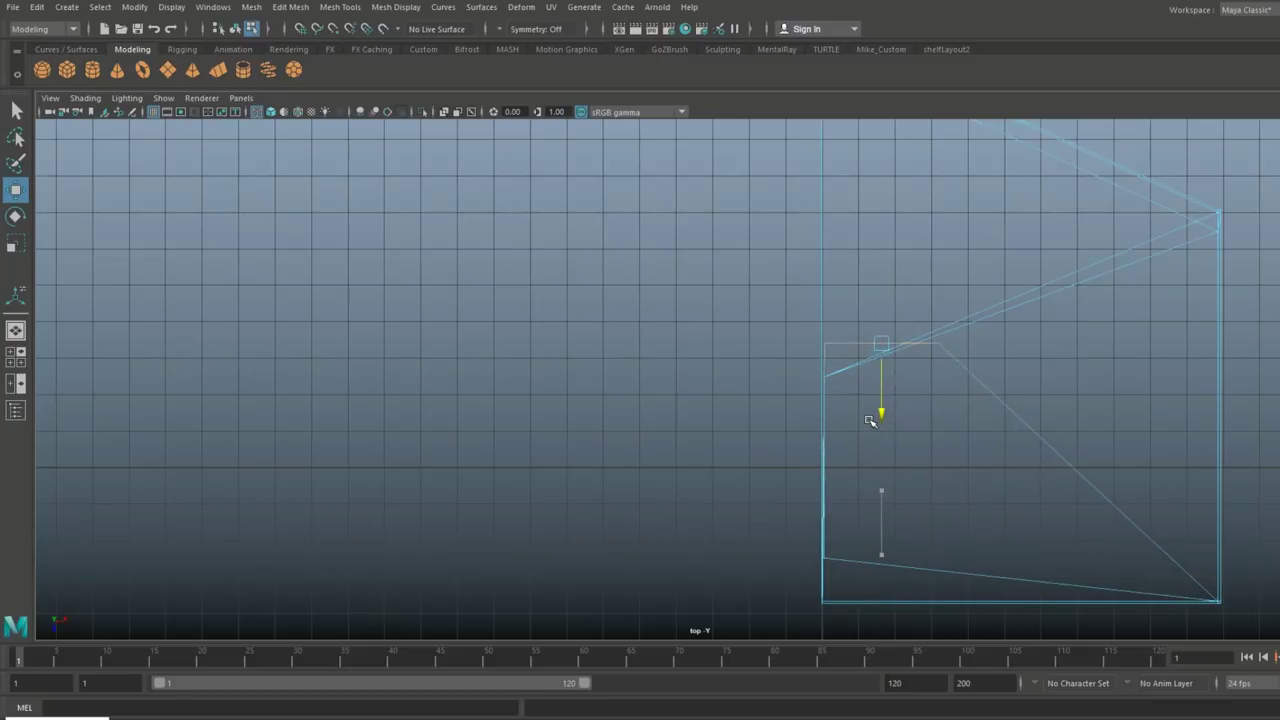
drag(951, 346, 928, 345)
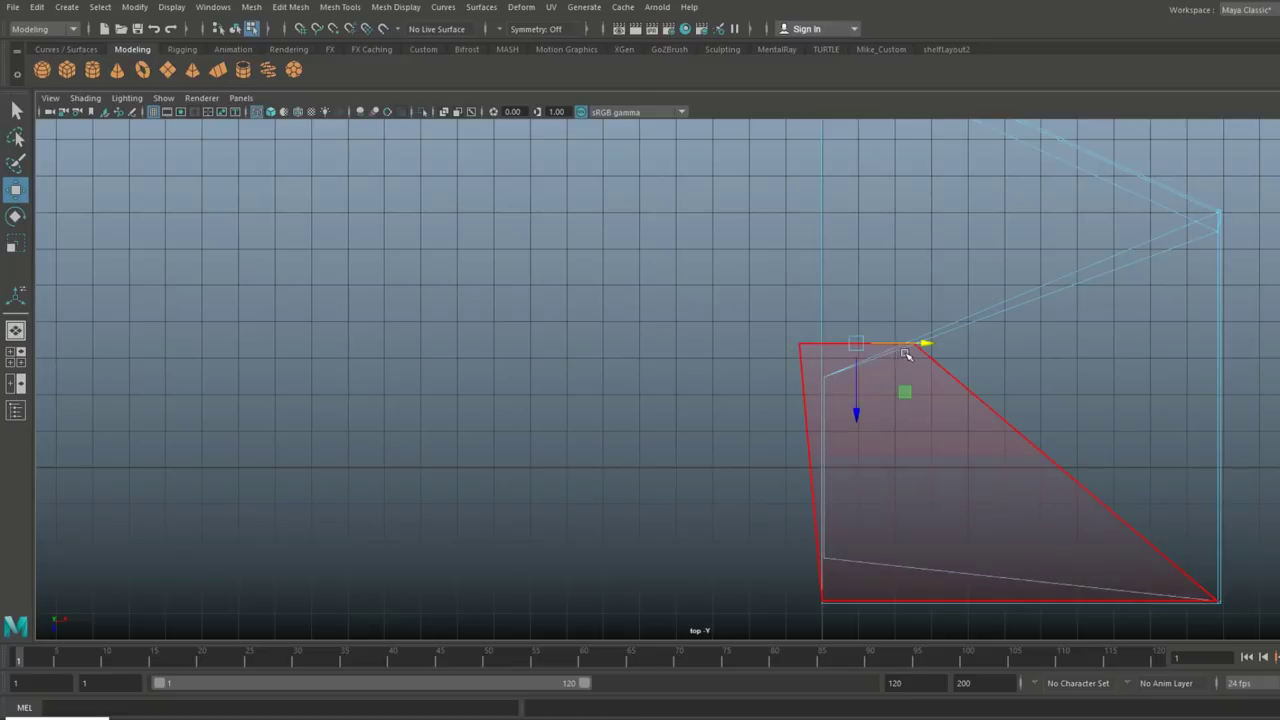
Move the front flap's outer tip vertex toward the centre, and snap the inner tip vertices of the flaps onto the centre line
right_drag(909, 331, 845, 320)
drag(886, 329, 913, 347)
click(800, 344)
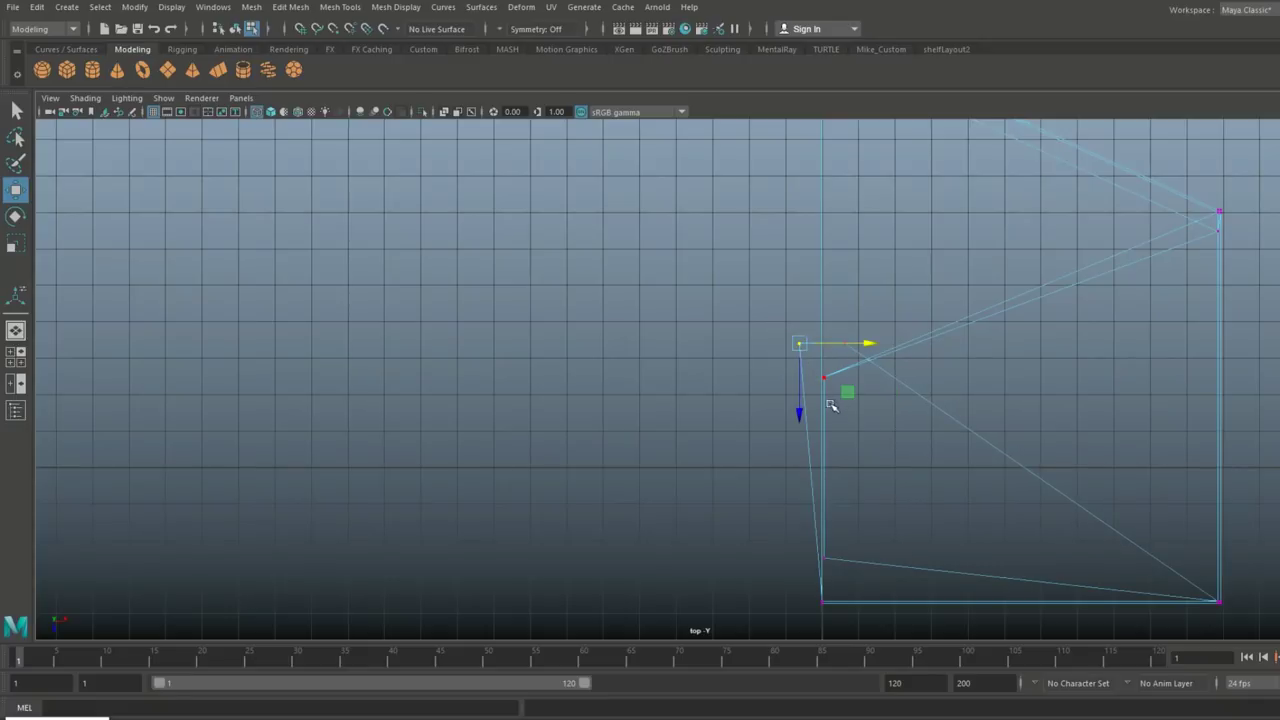
key(x)
drag(869, 343, 868, 388)
scroll(878, 469, up, 2)
key(x)
Examine the outer back corner and the flap tips along the centre line in the top view
scroll(659, 425, down, 1)
scroll(666, 417, down, 1)
alt+middle_drag(704, 387, 350, 476)
scroll(1250, 334, up, 2)
alt+middle_drag(1219, 317, 1031, 386)
scroll(1097, 474, up, 3)
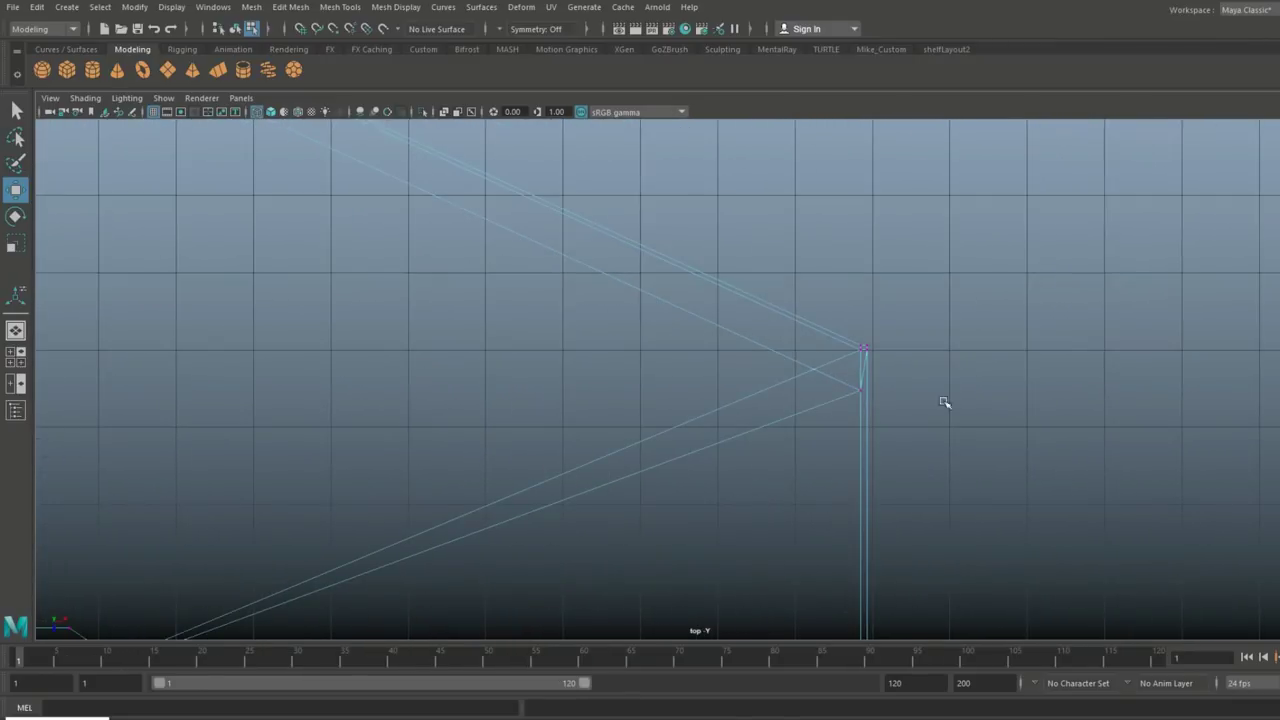
scroll(851, 392, down, 5)
scroll(858, 405, down, 1)
alt+middle_drag(686, 509, 915, 438)
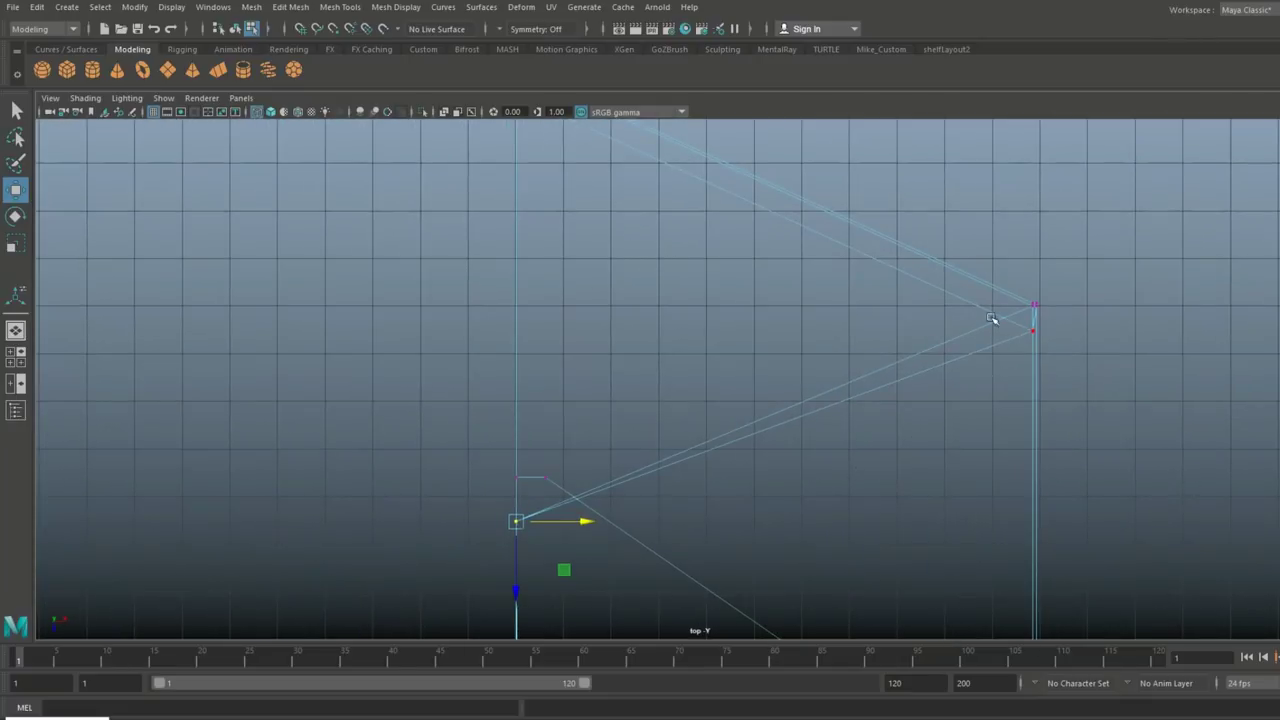
Return to object mode in the perspective view, reset the Duplicate Special options, and mirror the envelope half with scale X set to -1
click(15, 352)
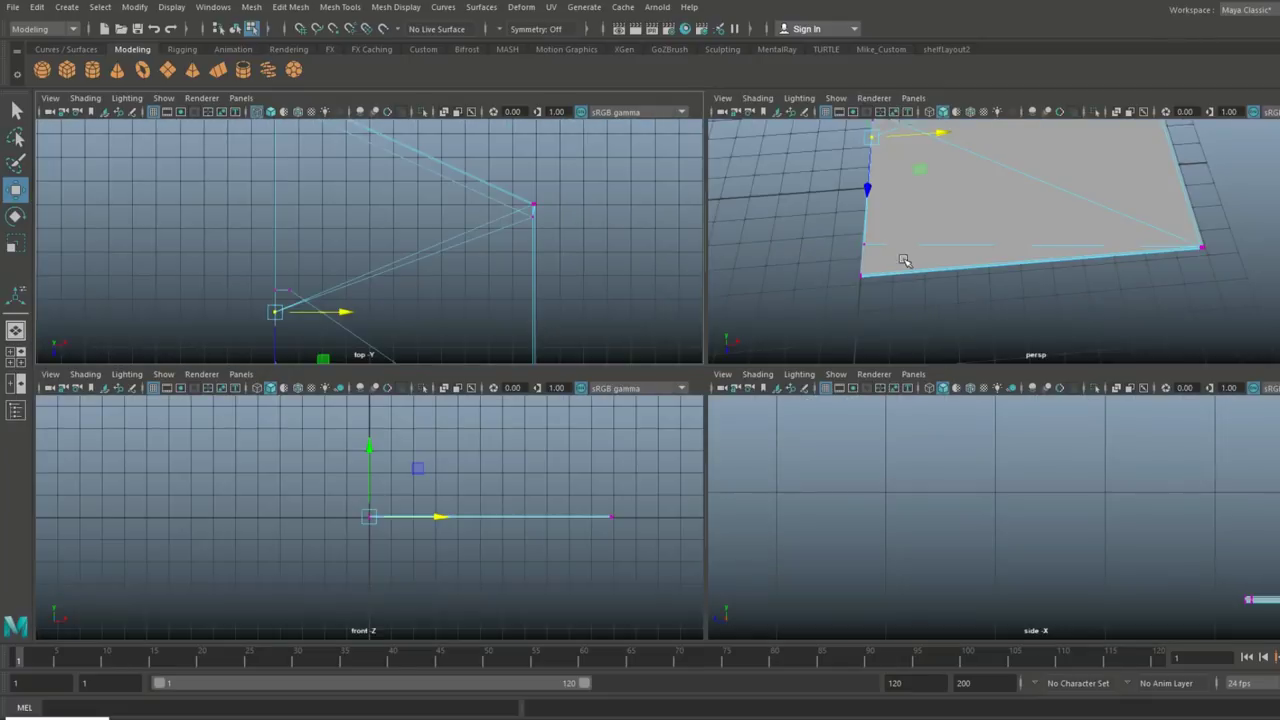
key(space)
alt+drag(871, 280, 597, 361)
right_drag(860, 254, 918, 231)
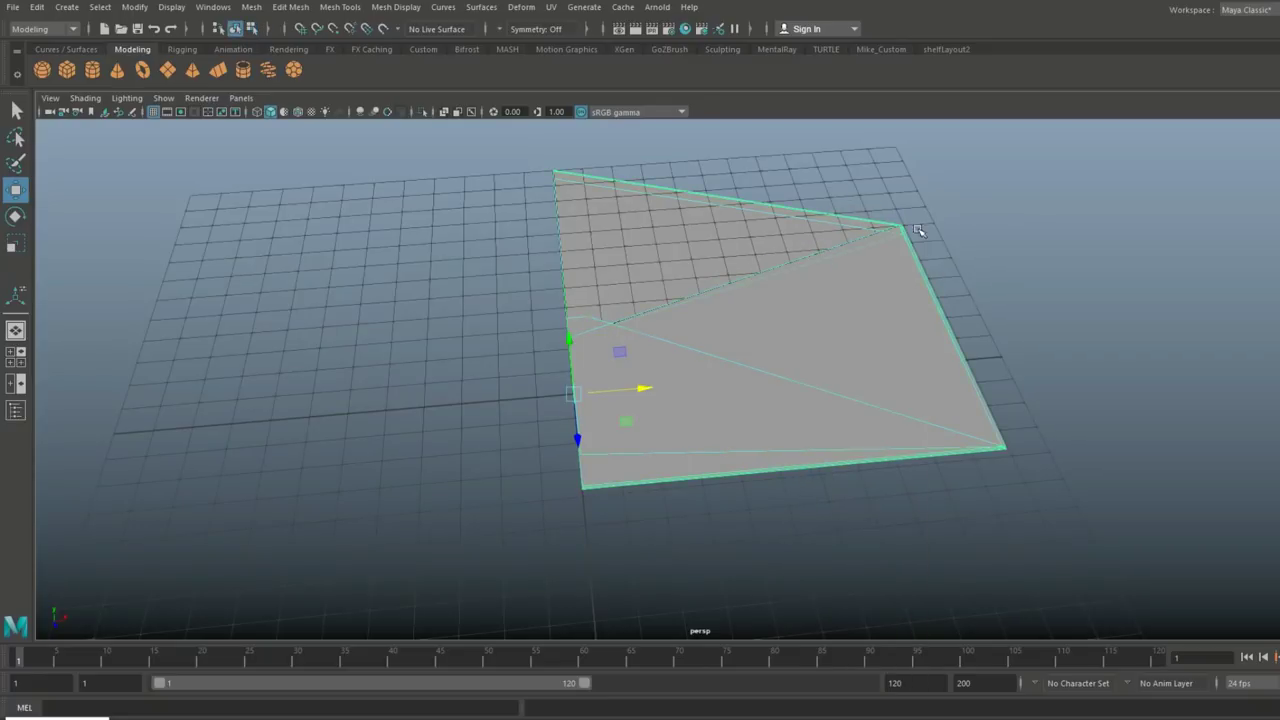
click(37, 8)
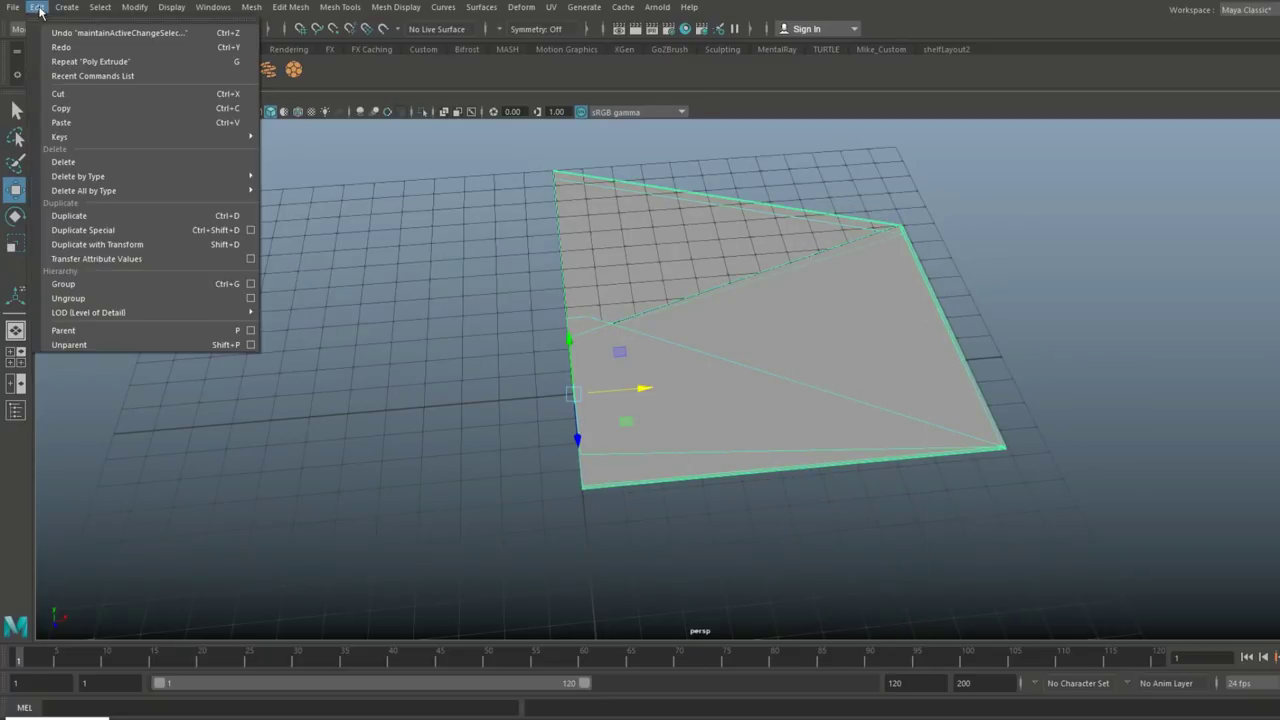
click(251, 230)
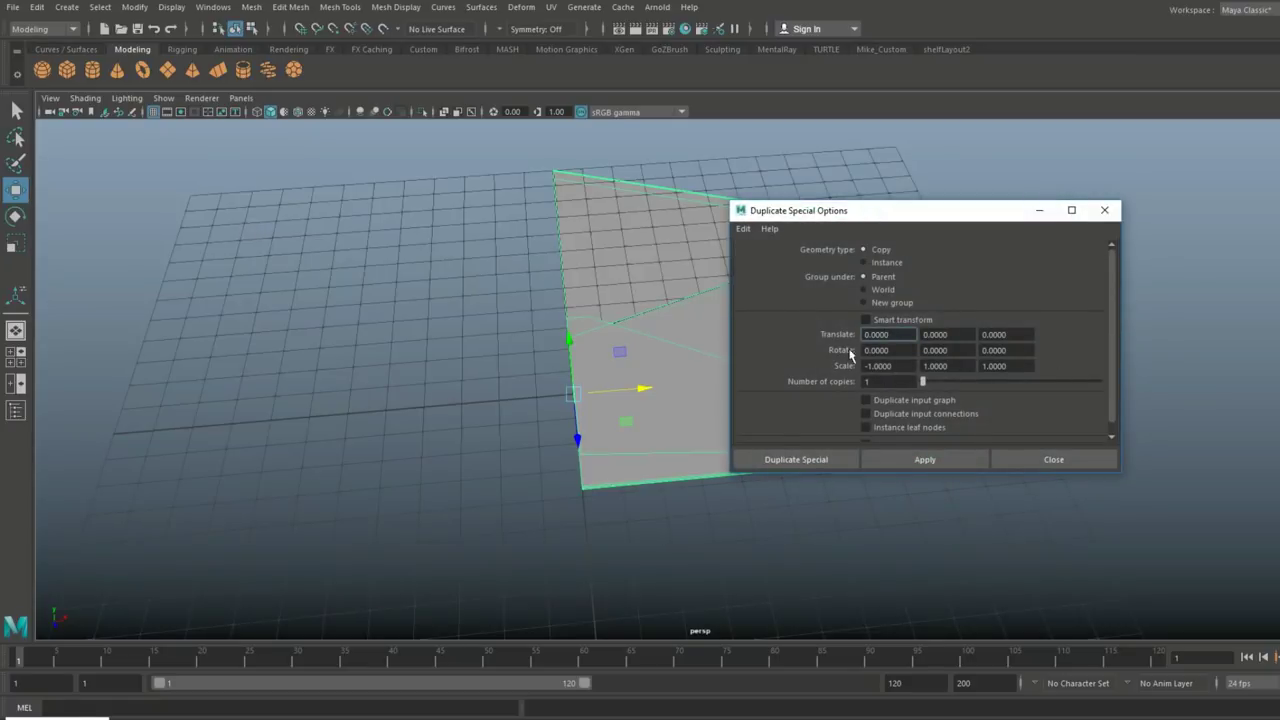
click(743, 228)
click(761, 261)
click(905, 365)
text(-1)
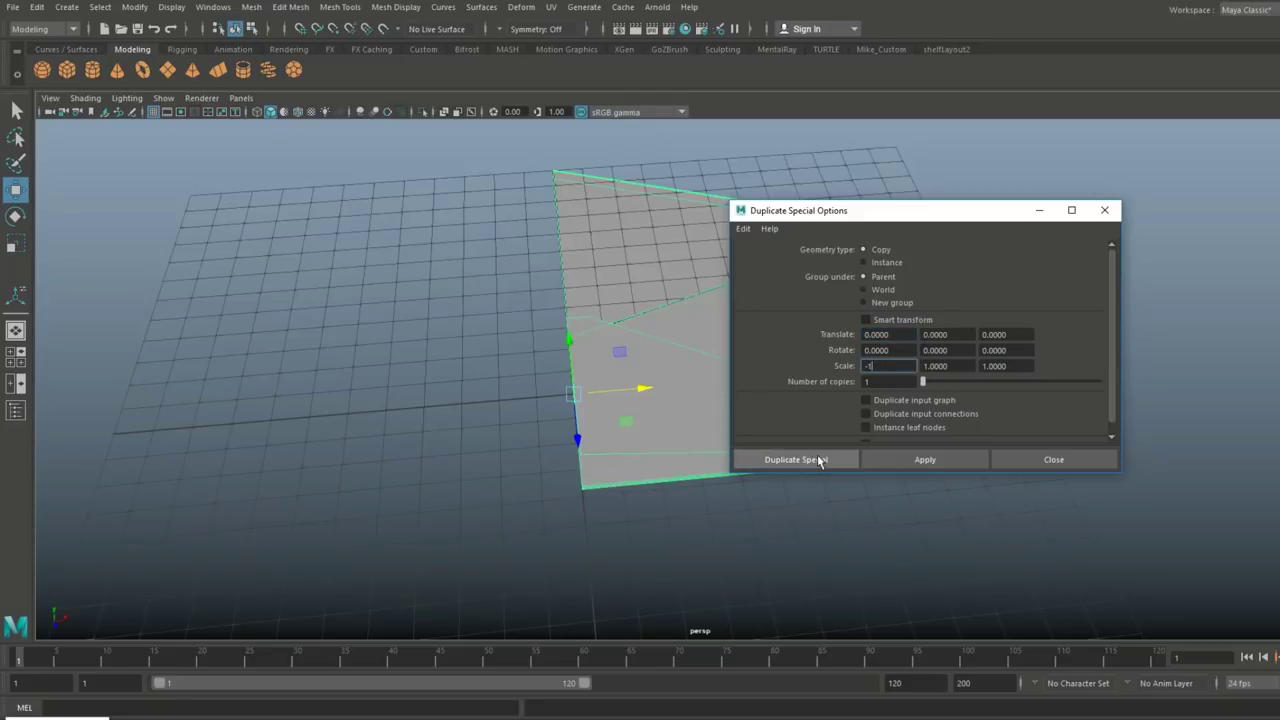
click(818, 459)
Select both envelope halves and combine them into a single mesh
alt+drag(826, 457, 781, 504)
click(787, 403)
click(251, 7)
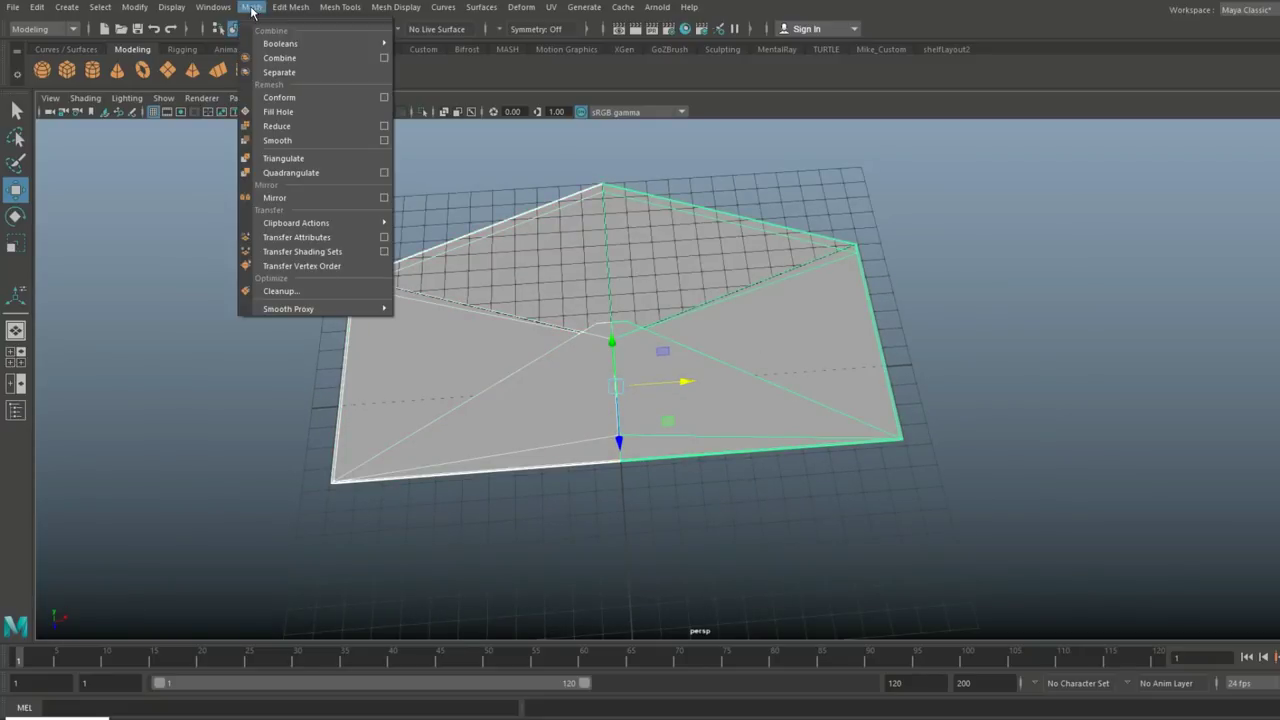
click(297, 58)
Select all vertices along the envelope's centre seam in the top view and merge them
right_click(617, 199)
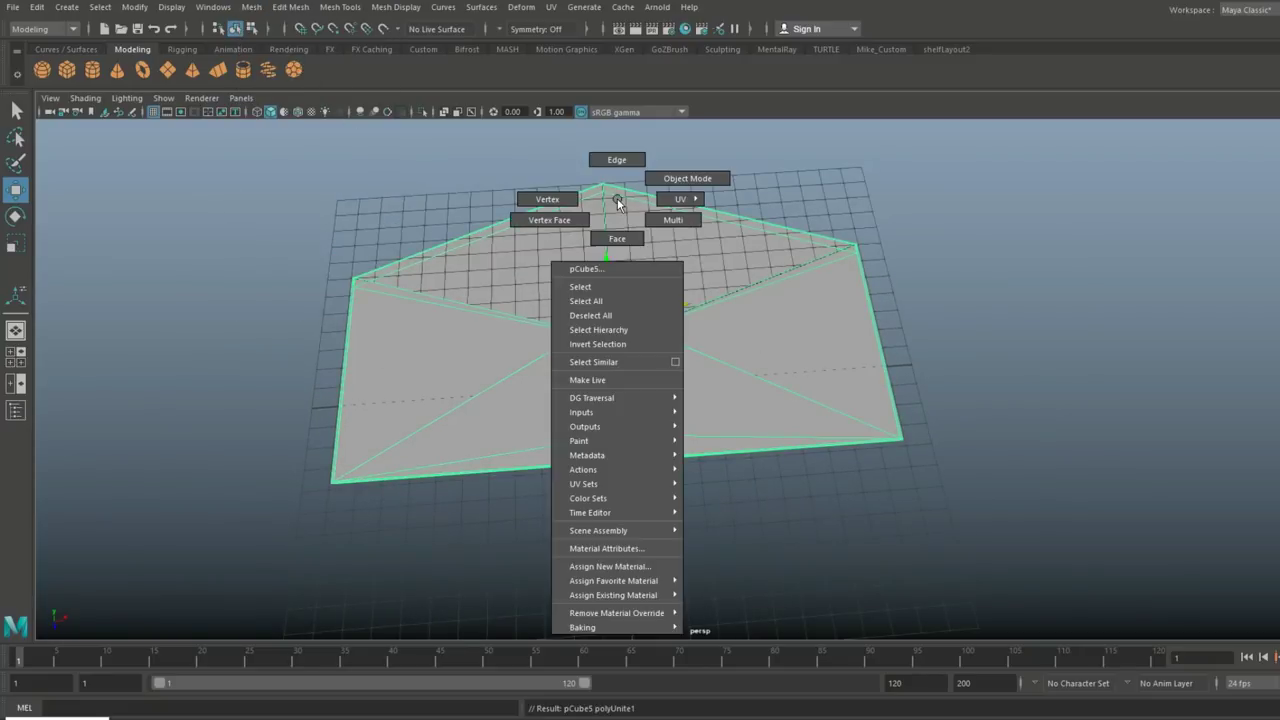
click(548, 204)
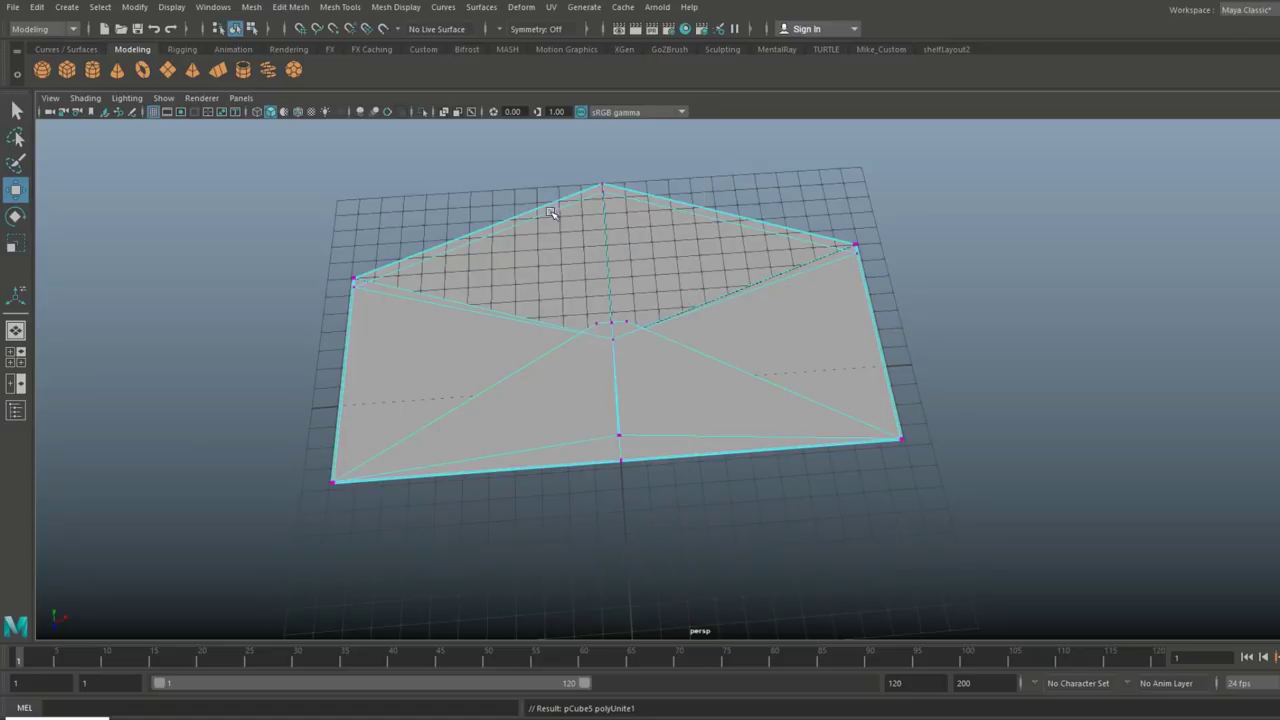
click(17, 366)
key(space)
key(f)
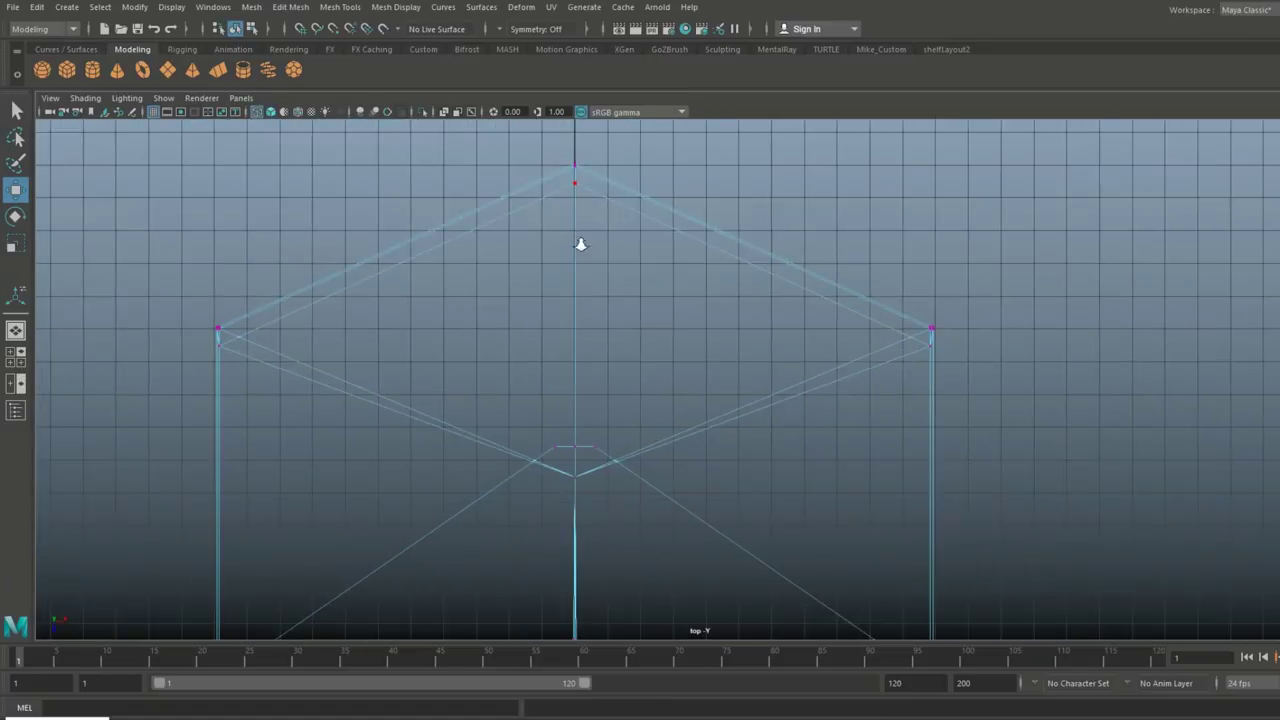
drag(623, 207, 613, 655)
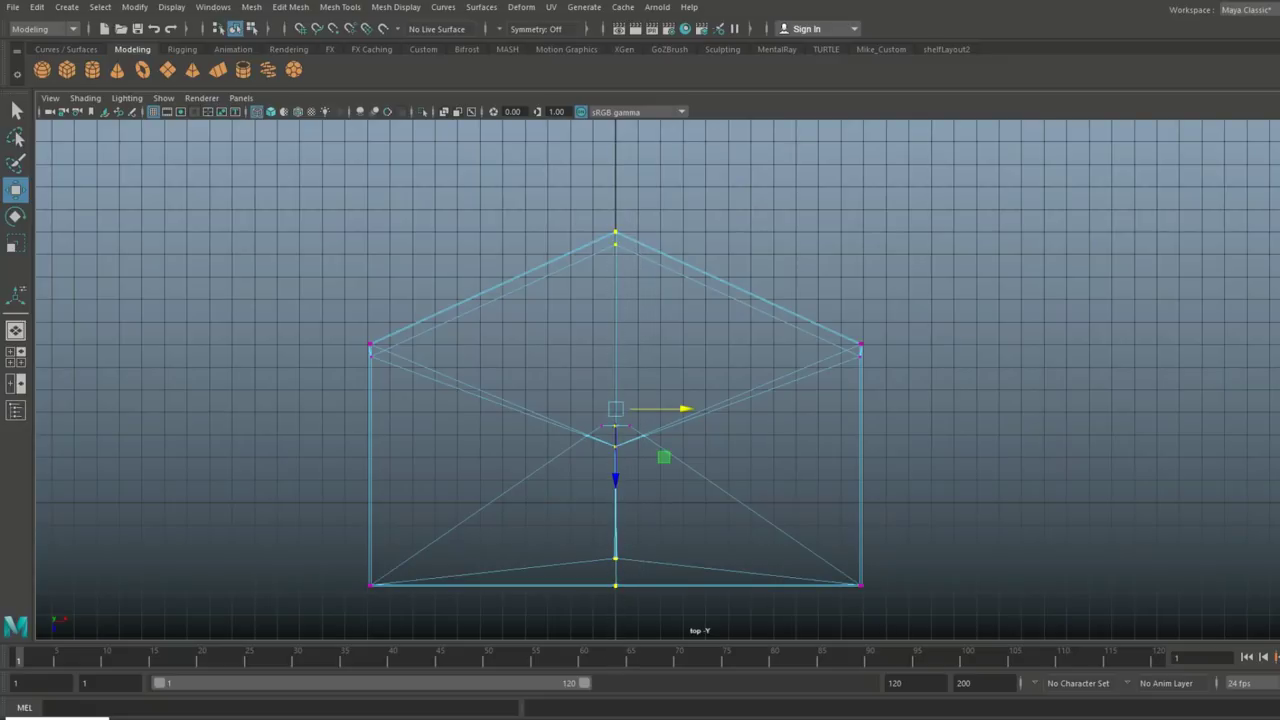
click(322, 9)
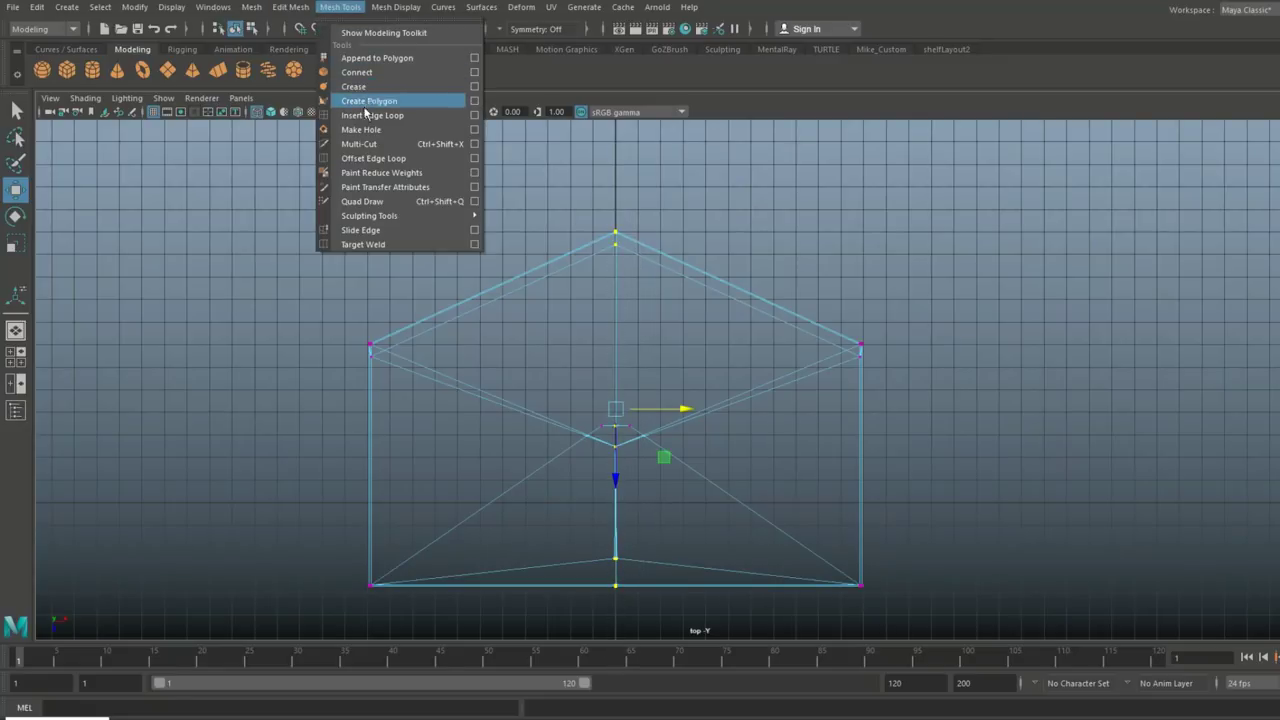
mouse_move(310, 10)
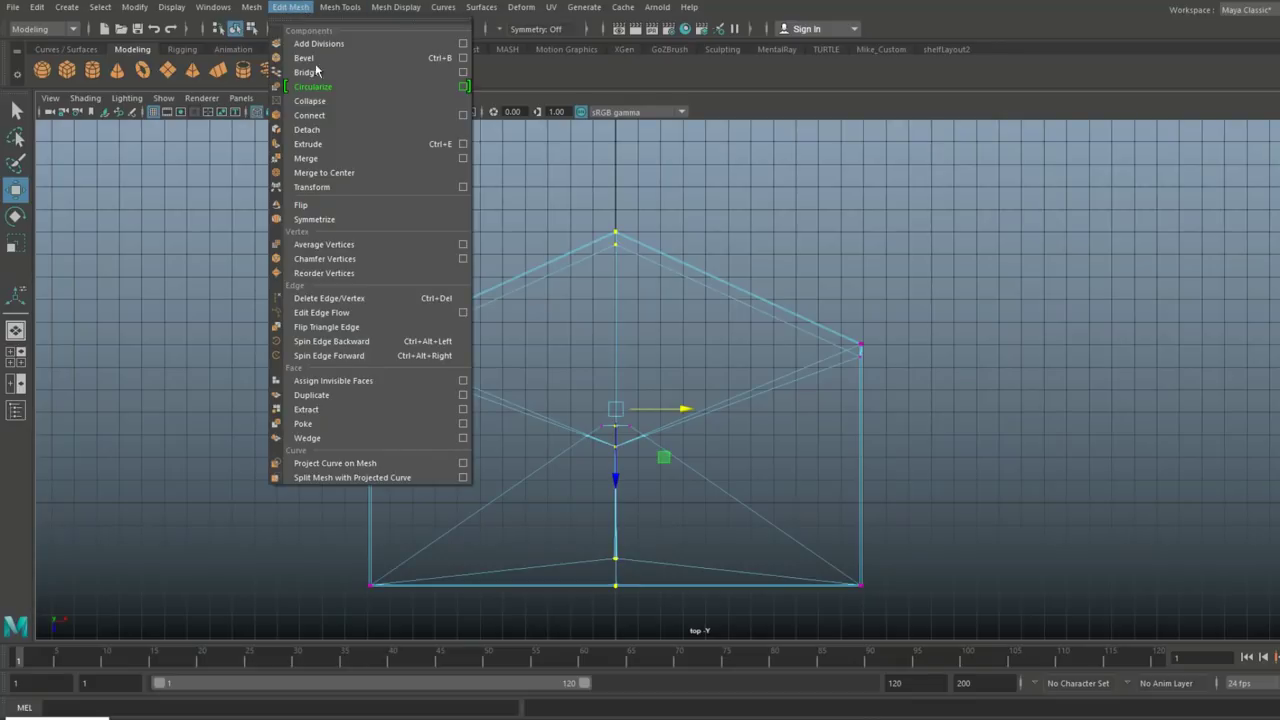
click(330, 161)
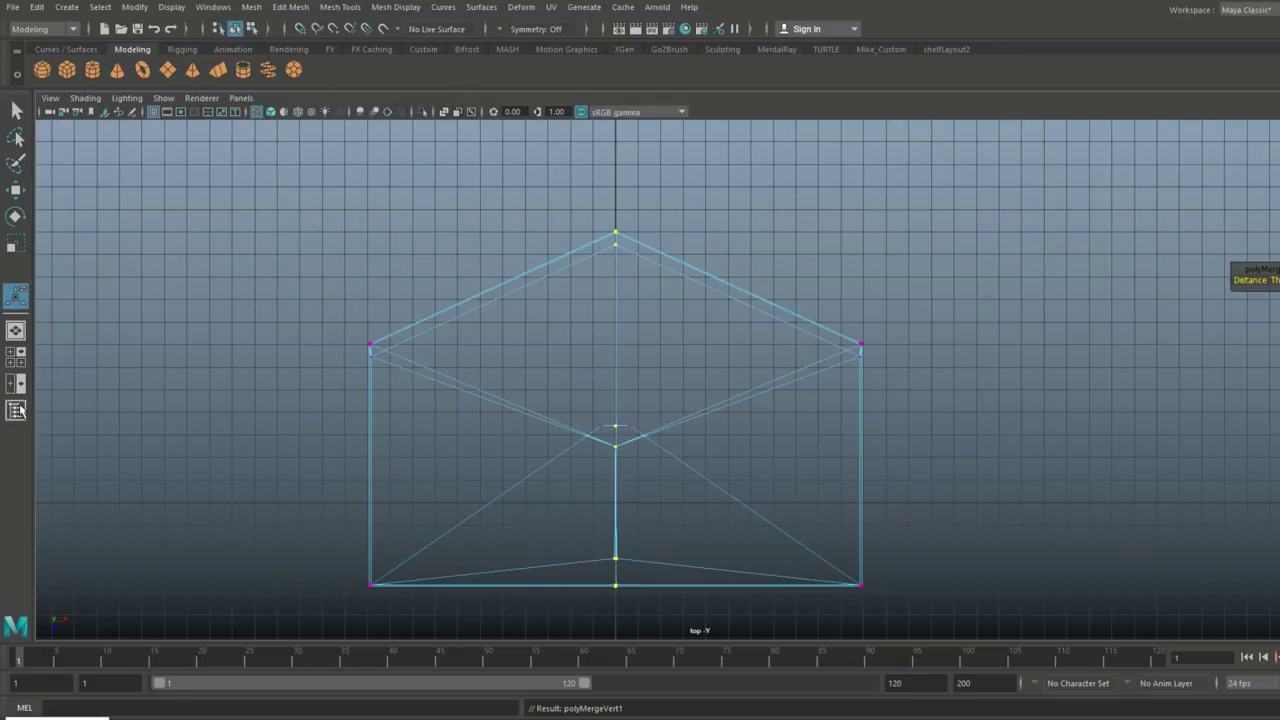
Examine the merged envelope in perspective, checking the centre seam, inner flap tips and outer corners from several angles
click(21, 356)
key(space)
scroll(1131, 323, up, 3)
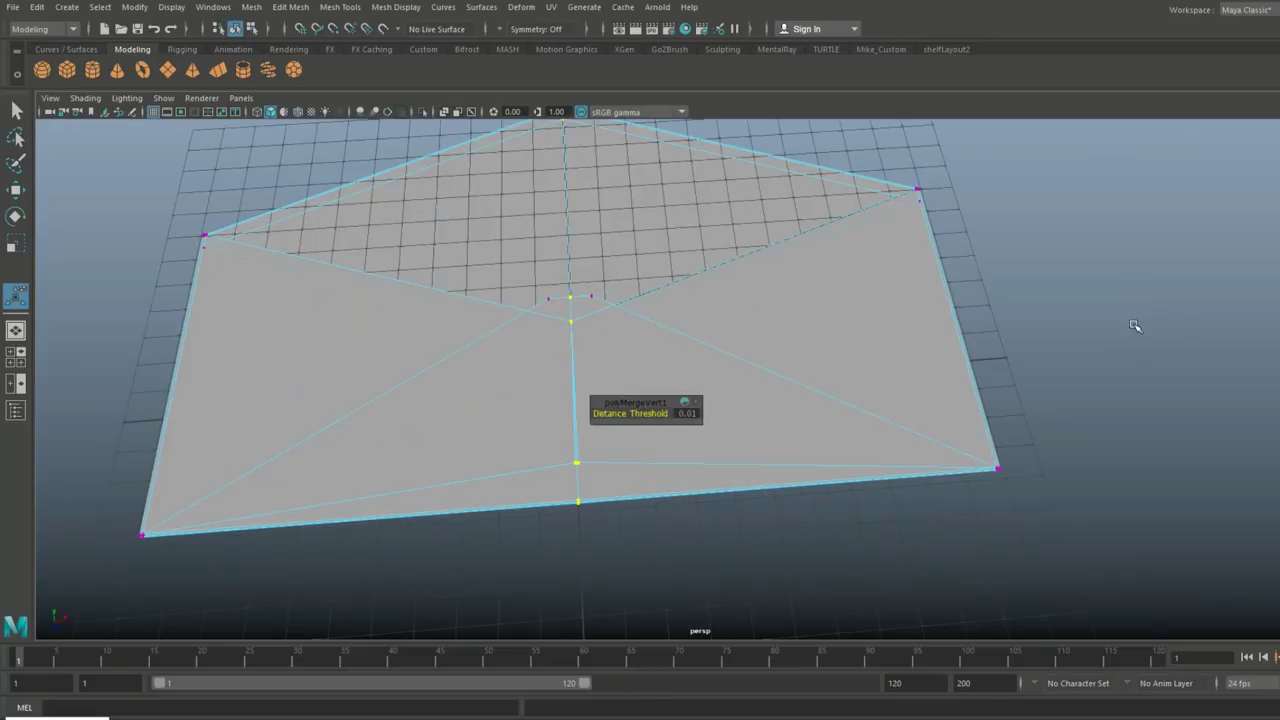
click(1059, 391)
alt+drag(1059, 391, 1176, 376)
alt+middle_drag(1011, 398, 1234, 363)
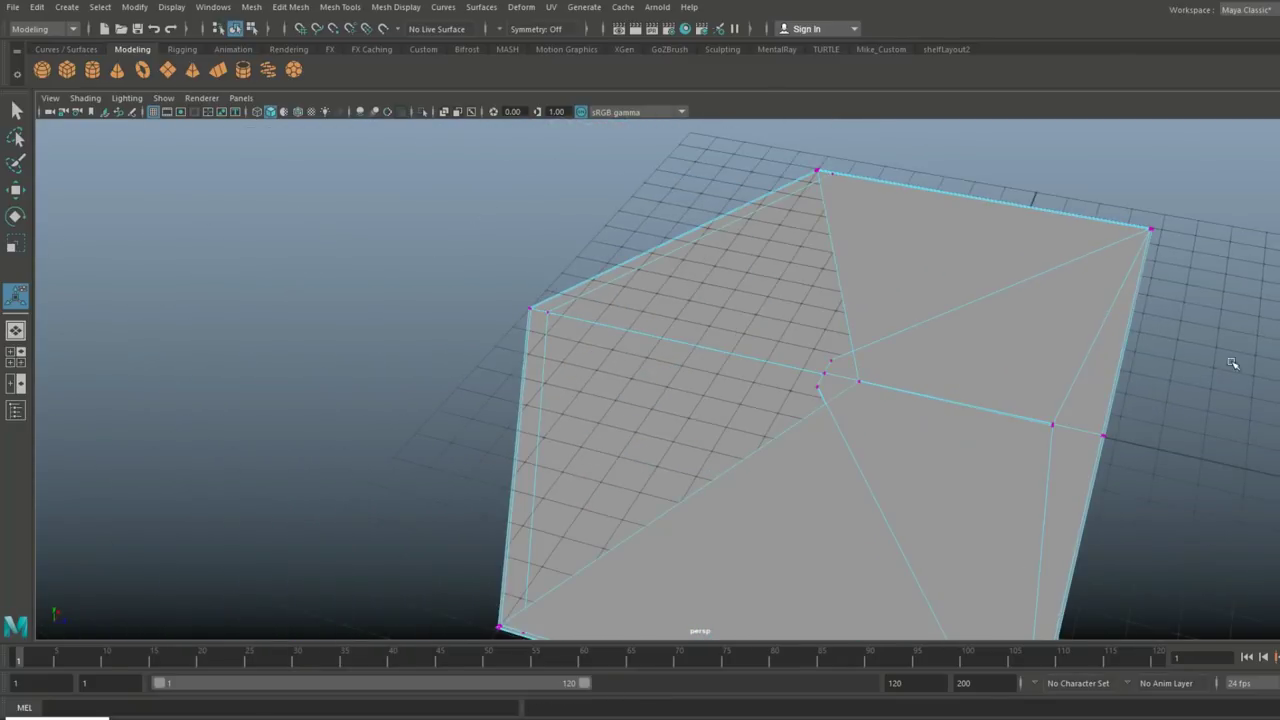
scroll(1152, 396, up, 3)
alt+middle_drag(1114, 423, 1086, 174)
scroll(1052, 262, down, 3)
alt+drag(1046, 274, 886, 380)
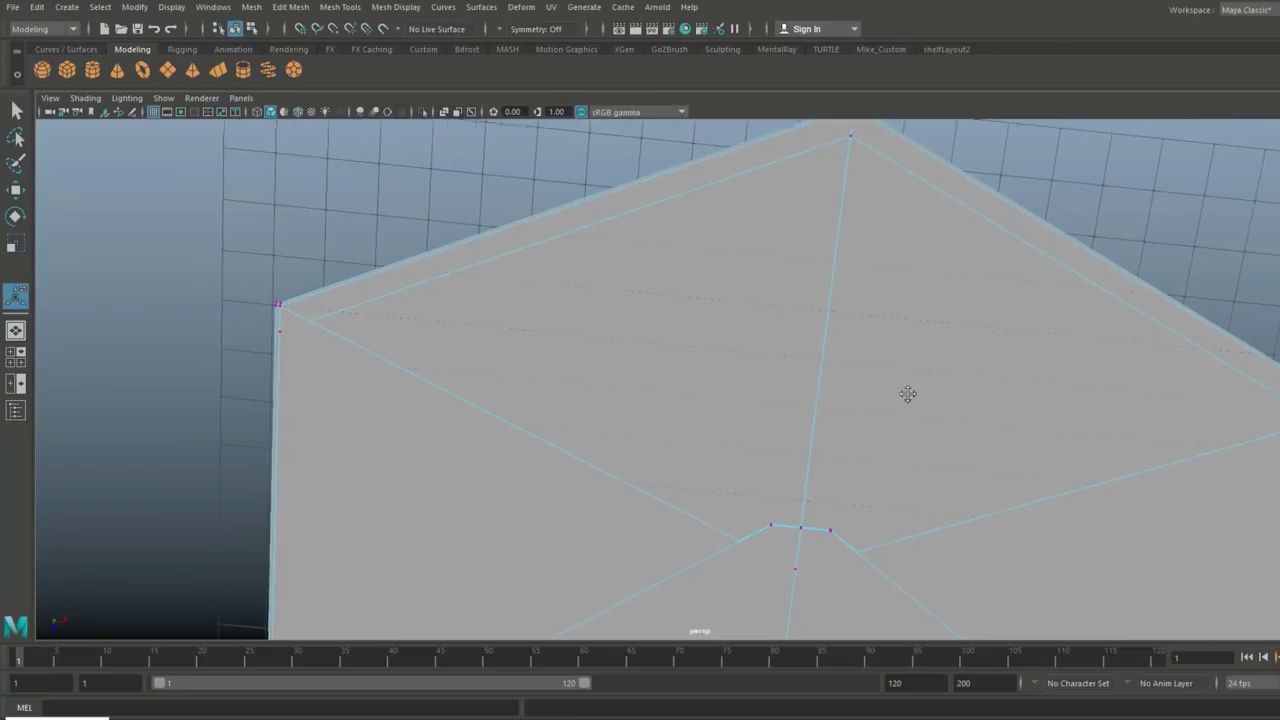
alt+middle_drag(920, 394, 688, 315)
mouse_move(688, 315)
alt+mouse_down()
mouse_move(714, 323)
mouse_move(740, 141)
mouse_move(771, 269)
mouse_move(903, 320)
mouse_move(737, 289)
mouse_move(690, 330)
alt+mouse_up()
scroll(704, 351, down, 3)
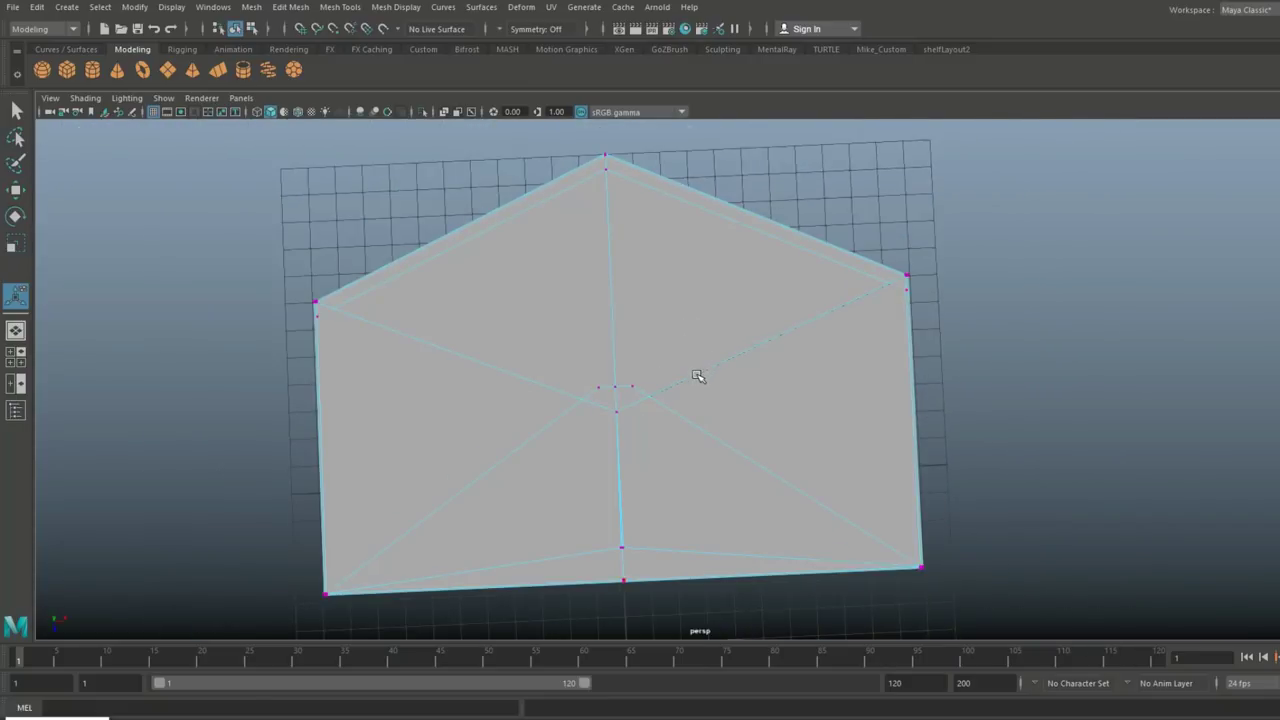
alt+middle_drag(698, 376, 891, 386)
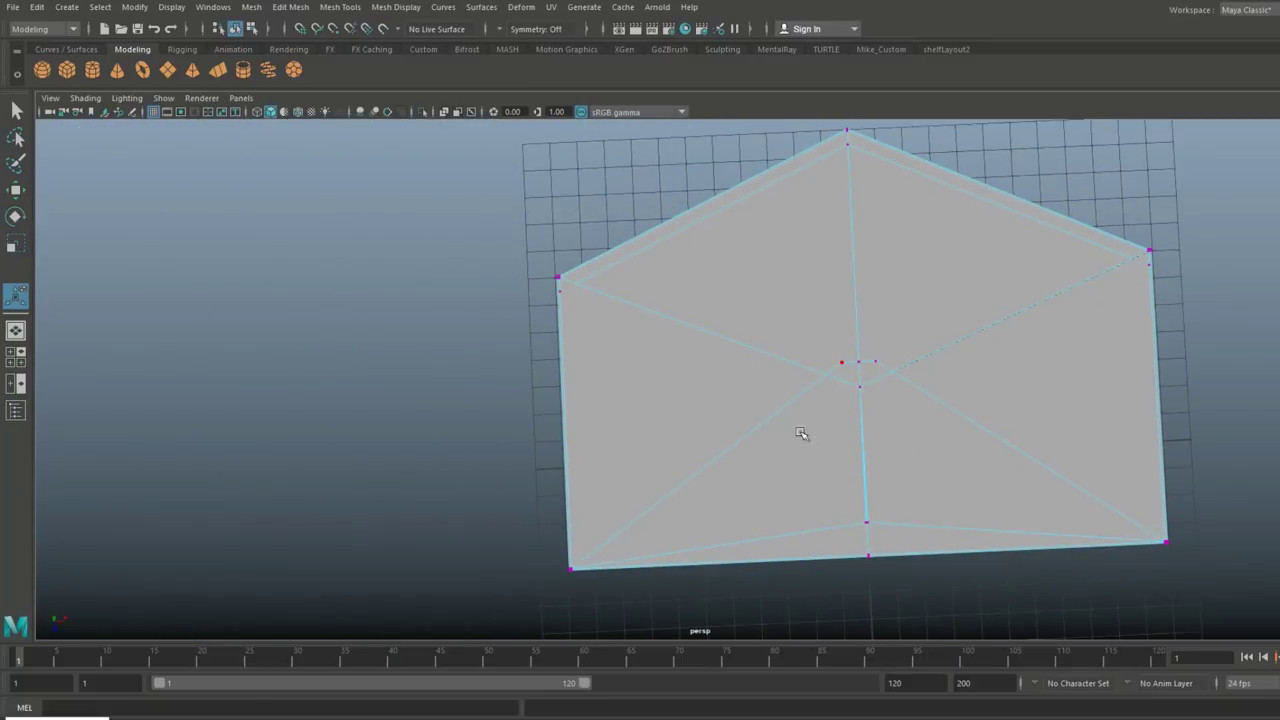
alt+drag(934, 338, 607, 421)
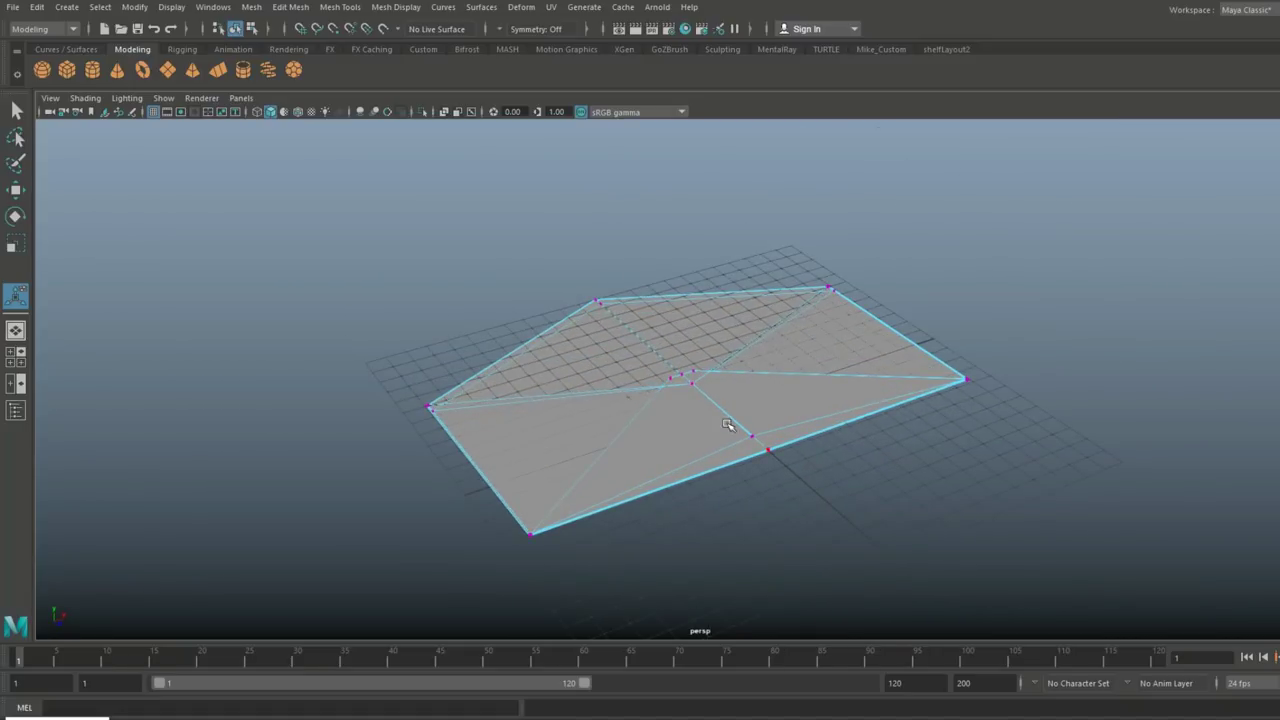
mouse_move(836, 390)
alt+mouse_down()
mouse_move(849, 406)
mouse_move(829, 420)
mouse_move(837, 409)
alt+mouse_up()
scroll(825, 399, up, 2)
scroll(825, 399, up, 3)
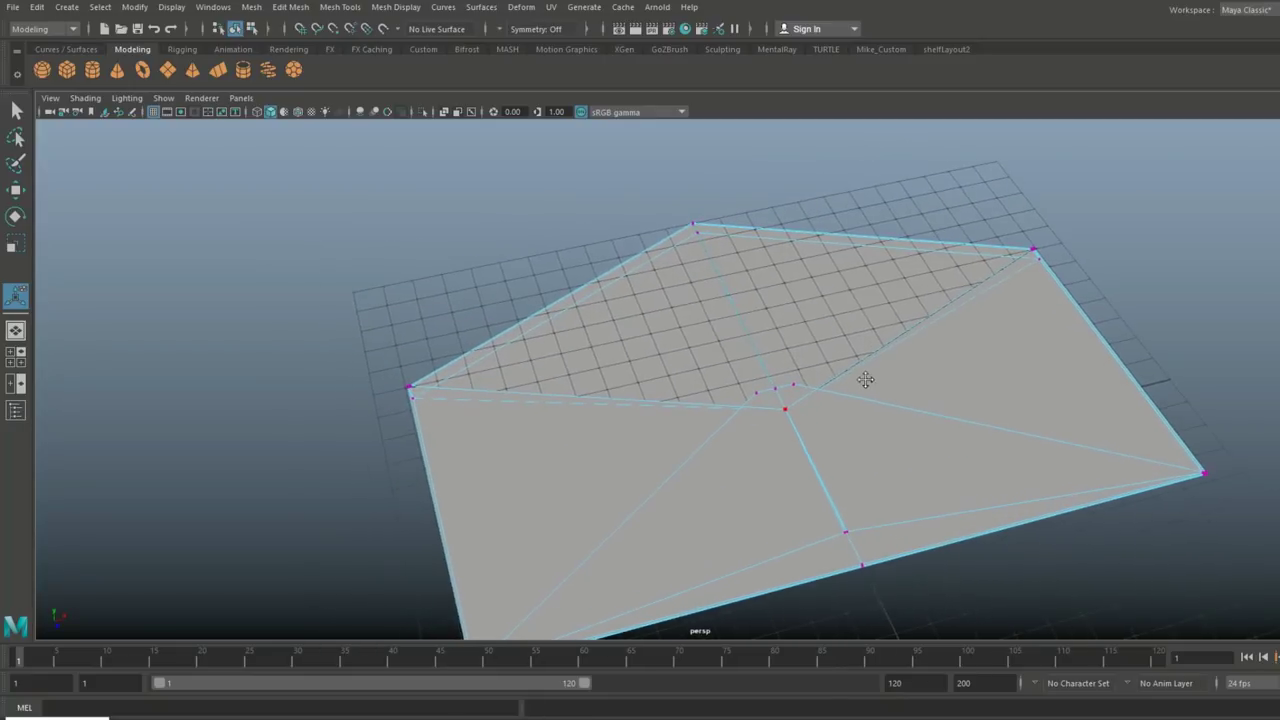
Assign a new Lambert material with a green colour to the narrow border faces along the envelope's pointed back
right_drag(851, 239, 855, 280)
click(681, 233)
right_drag(680, 238, 690, 605)
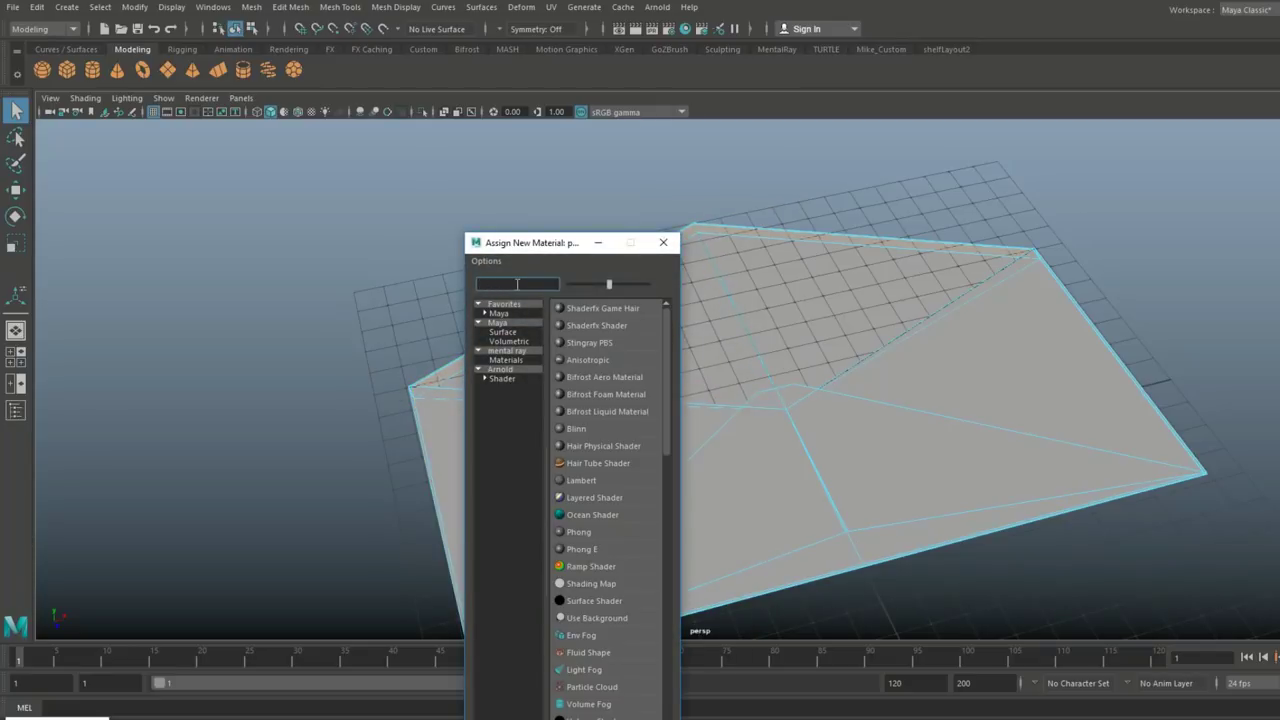
text(la)
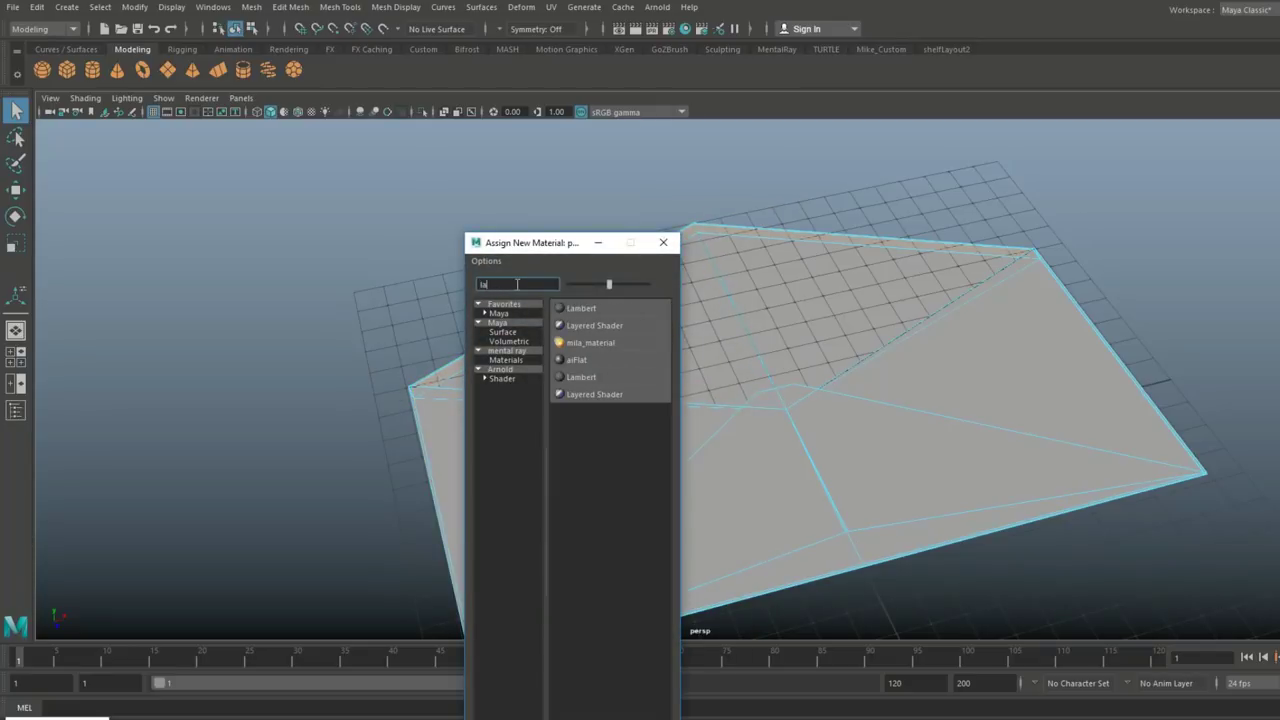
click(591, 306)
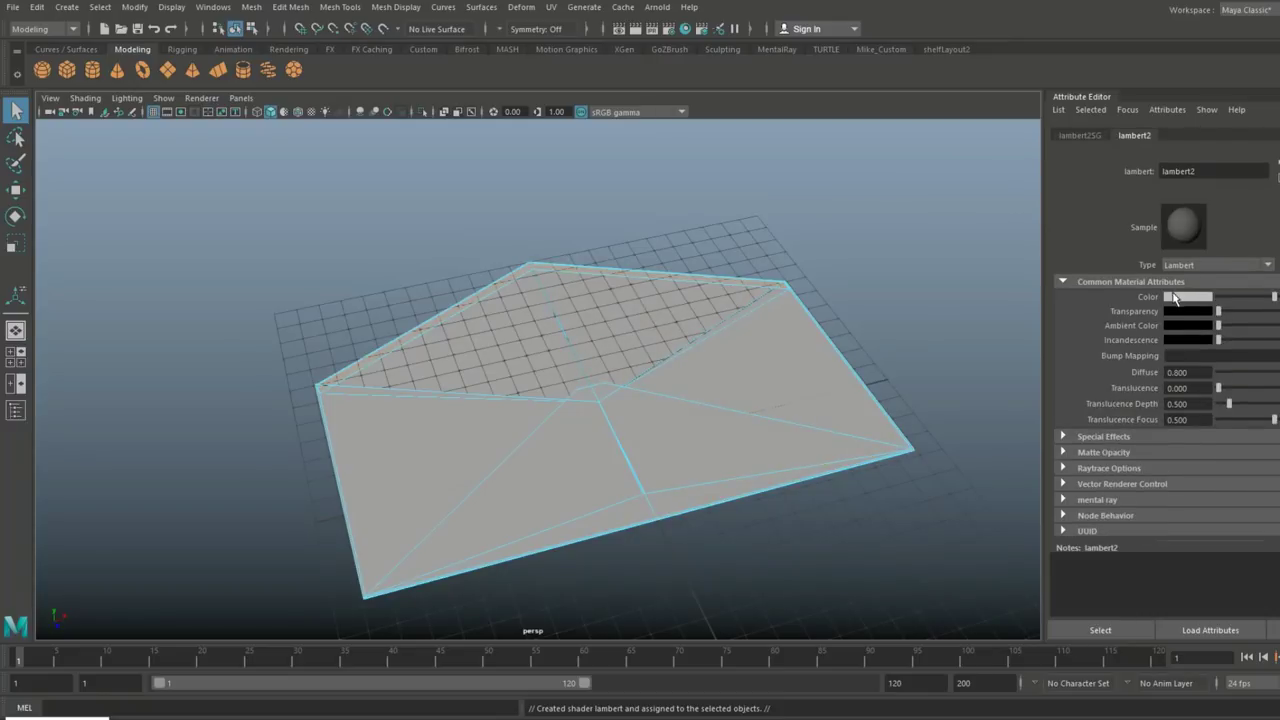
click(1185, 297)
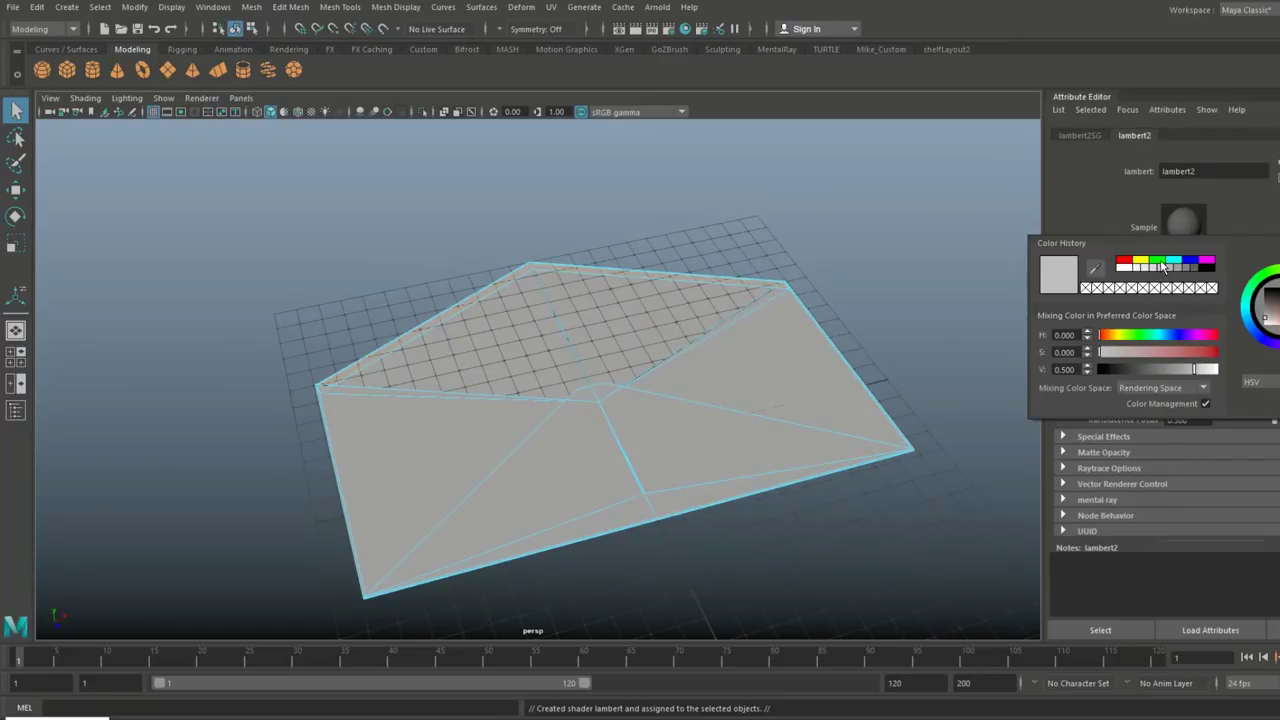
click(1160, 263)
Select the two inner faces of the envelope and assign them a new Lambert material with a blue colour
alt+middle_drag(198, 425, 172, 377)
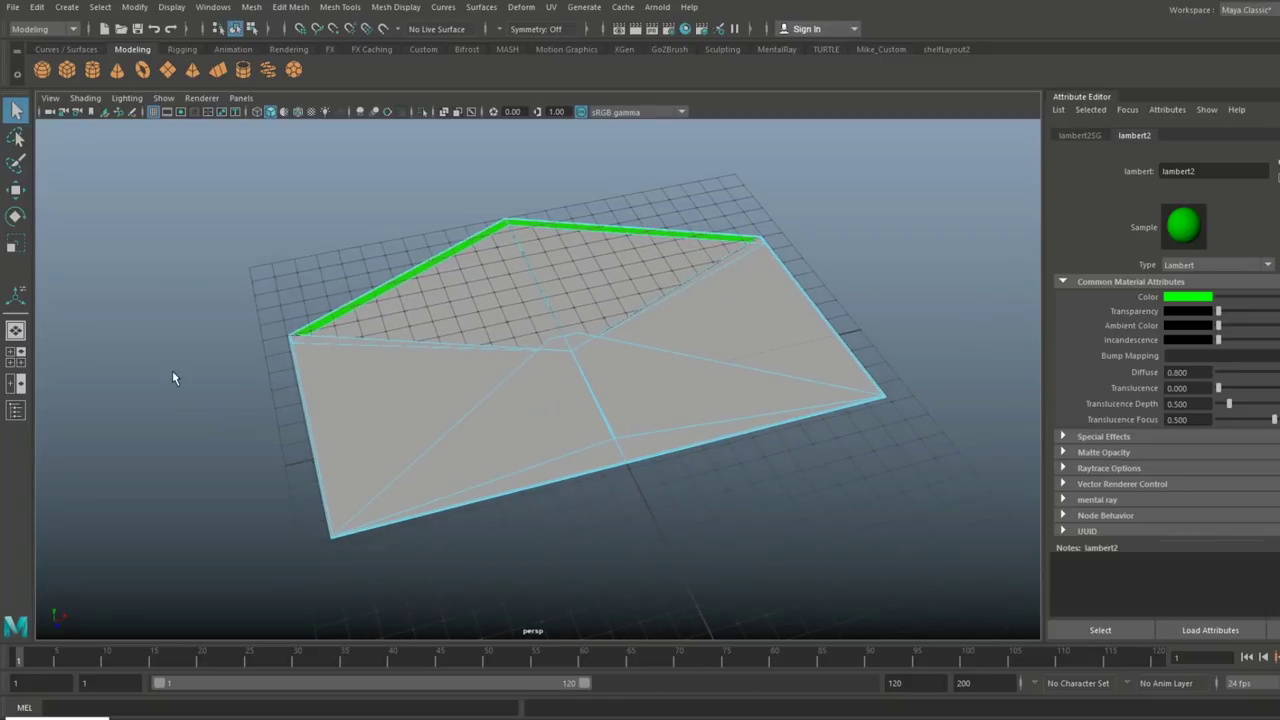
alt+drag(534, 354, 663, 486)
click(465, 342)
shift+click(479, 294)
alt+drag(838, 352, 771, 429)
right_drag(590, 261, 610, 632)
click(586, 323)
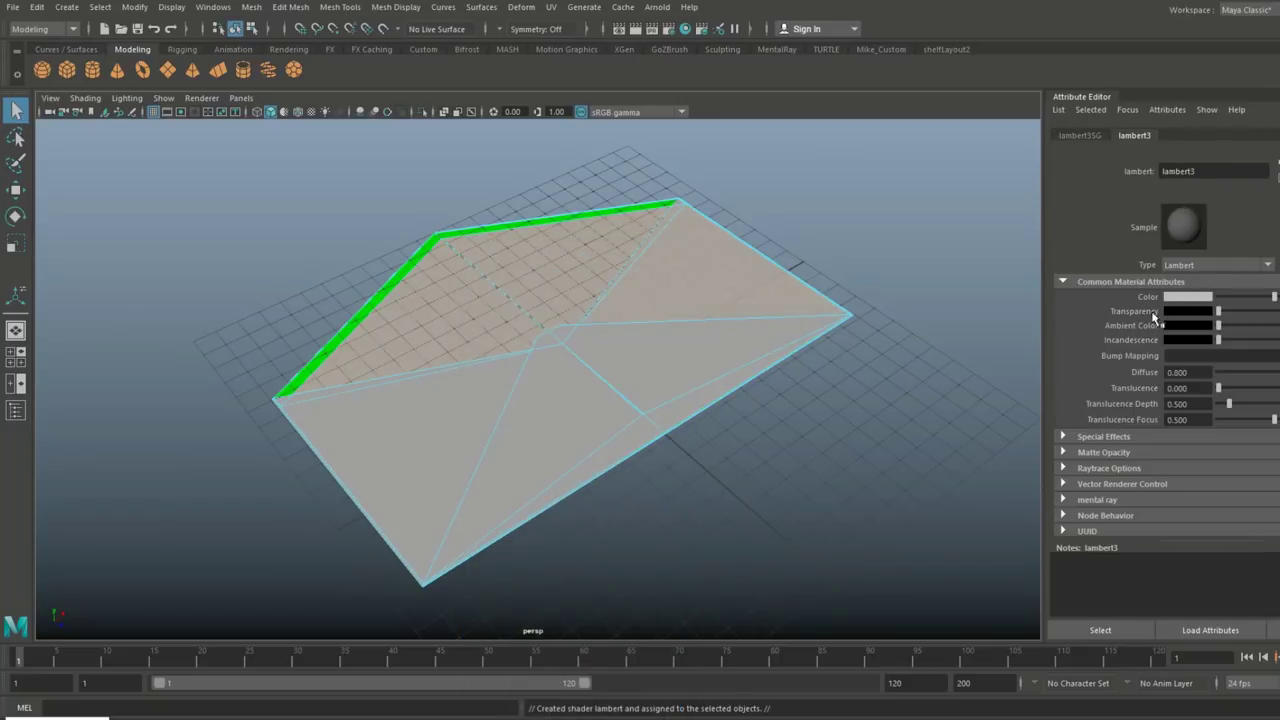
click(1190, 298)
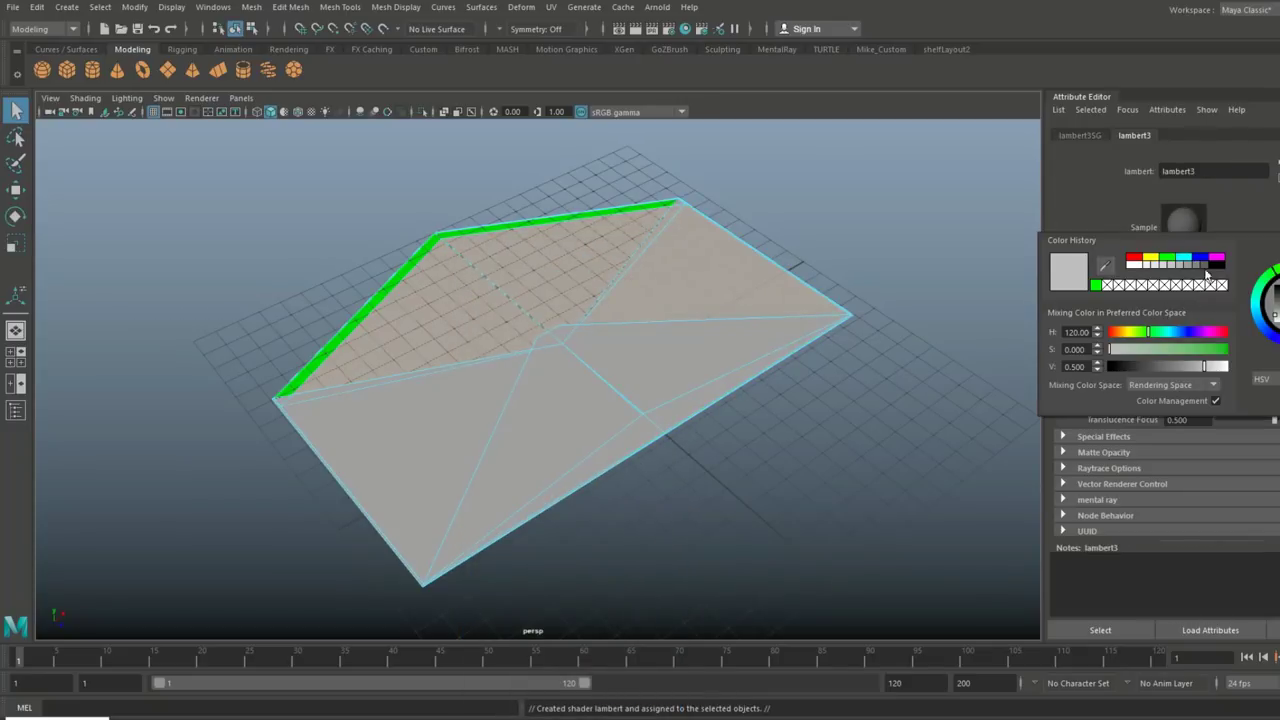
click(1207, 264)
Examine the green border and blue interior of the envelope from several angles
alt+drag(846, 514, 811, 549)
click(594, 209)
click(556, 337)
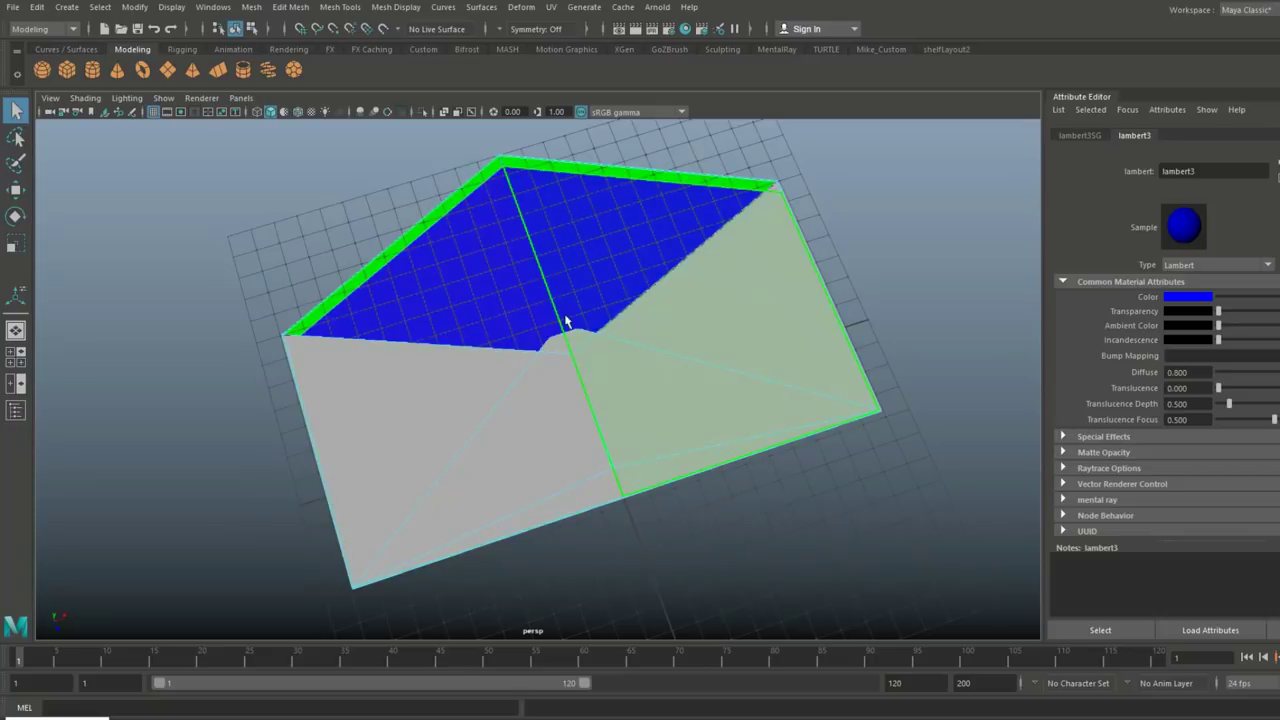
click(792, 574)
alt+drag(792, 574, 838, 508)
scroll(813, 484, down, 4)
alt+drag(688, 449, 756, 432)
alt+middle_drag(756, 431, 709, 428)
alt+drag(710, 428, 705, 415)
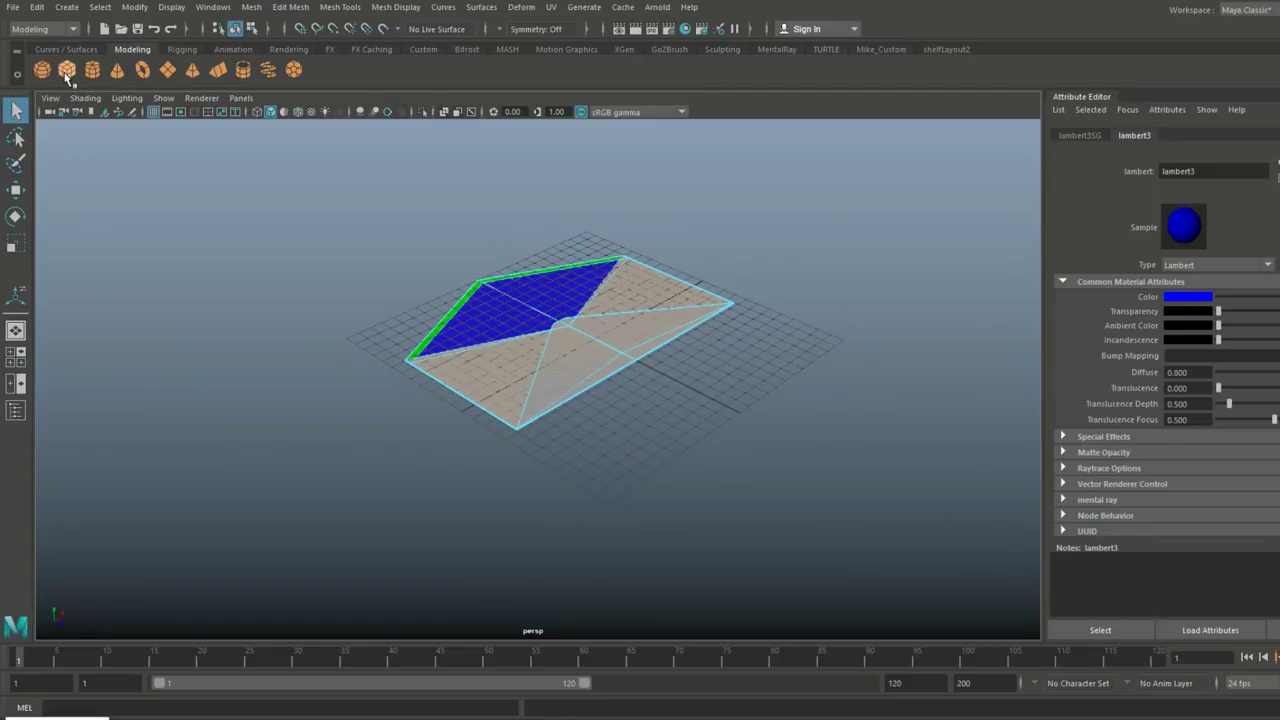
Create a polygon cube, scale it up to nearly the envelope's size, and flatten it into a thin slab
click(67, 72)
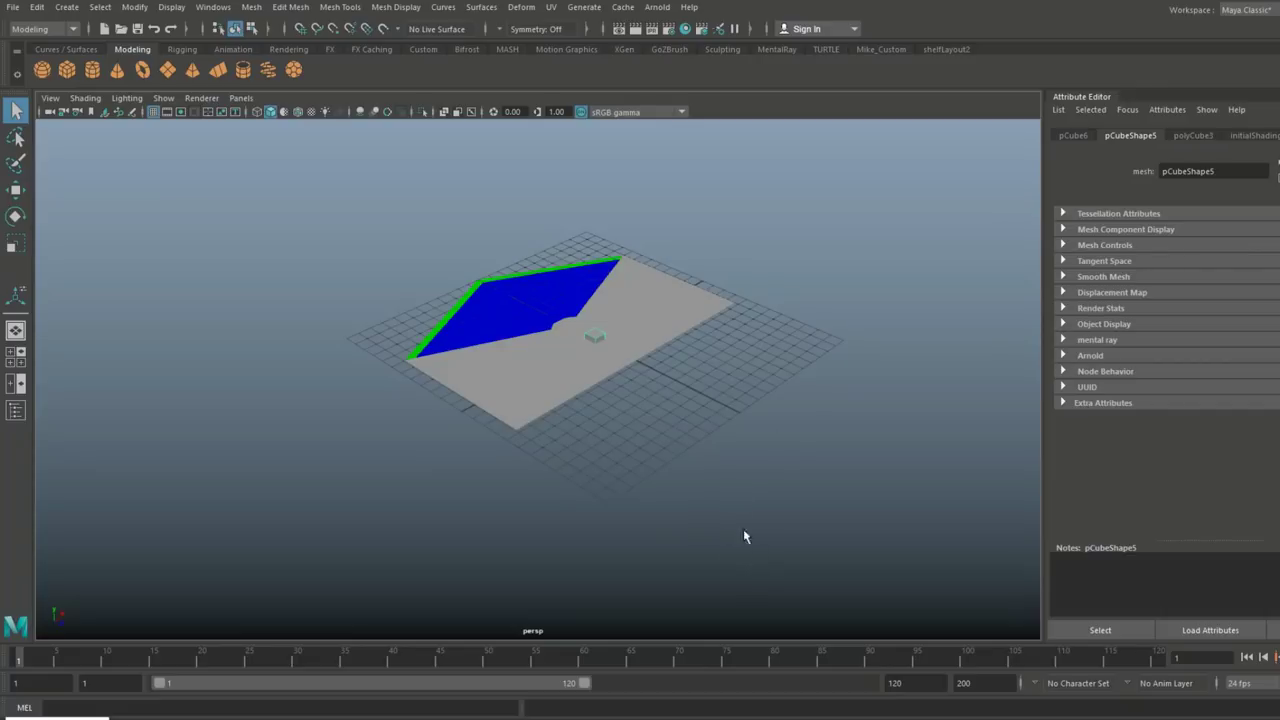
key(r)
drag(595, 338, 659, 335)
drag(597, 285, 585, 363)
scroll(620, 388, up, 3)
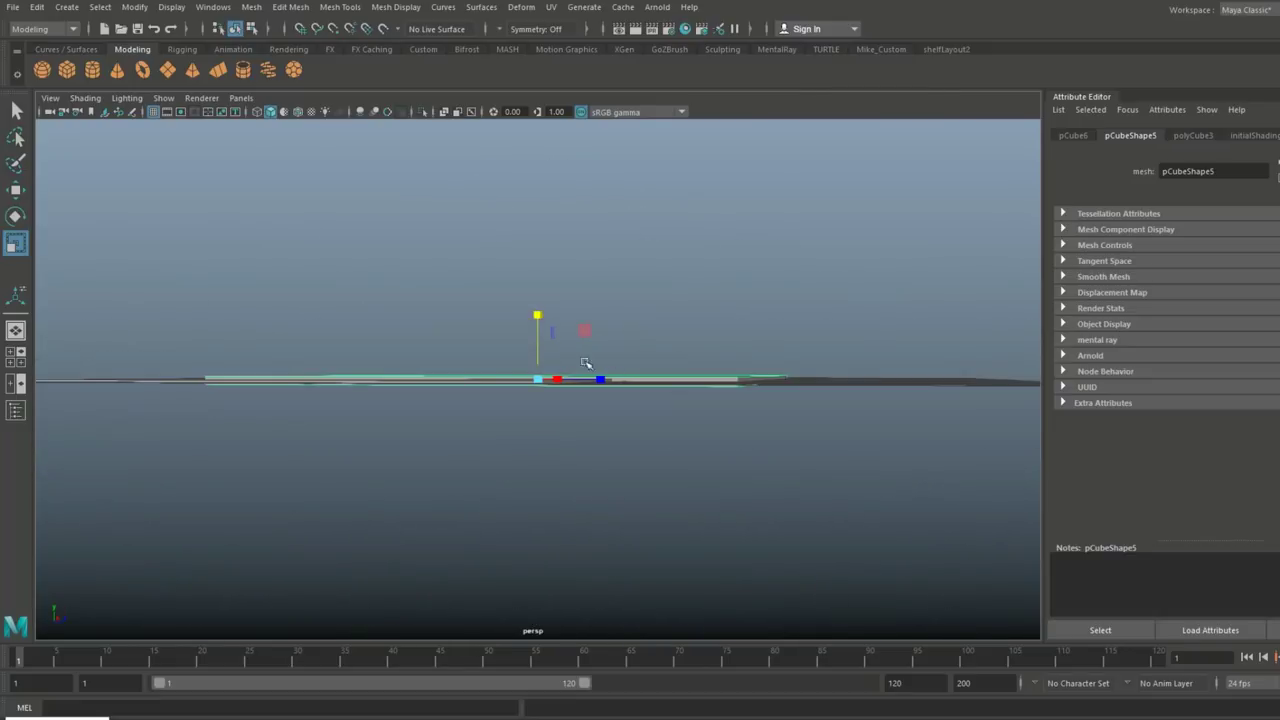
drag(537, 317, 541, 367)
Raise the slab above the envelope and flatten it further into a paper-thin sheet
key(w)
alt+drag(540, 310, 648, 460)
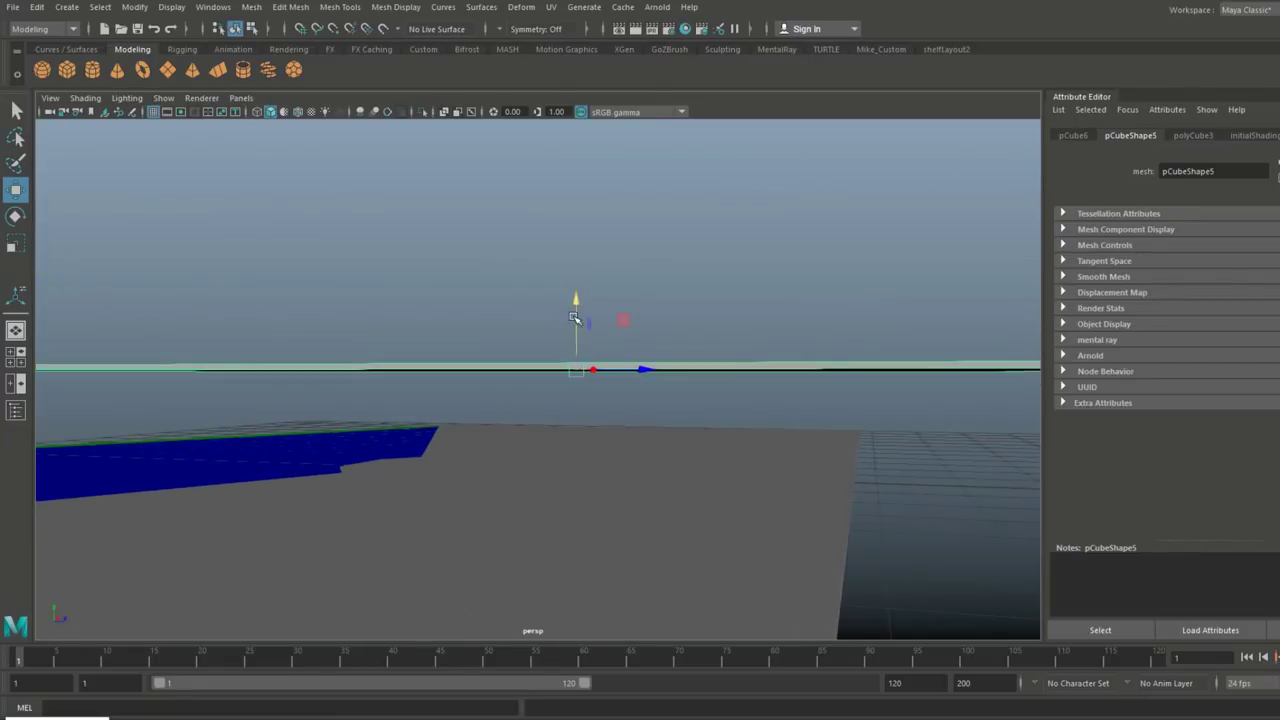
key(r)
drag(577, 305, 583, 352)
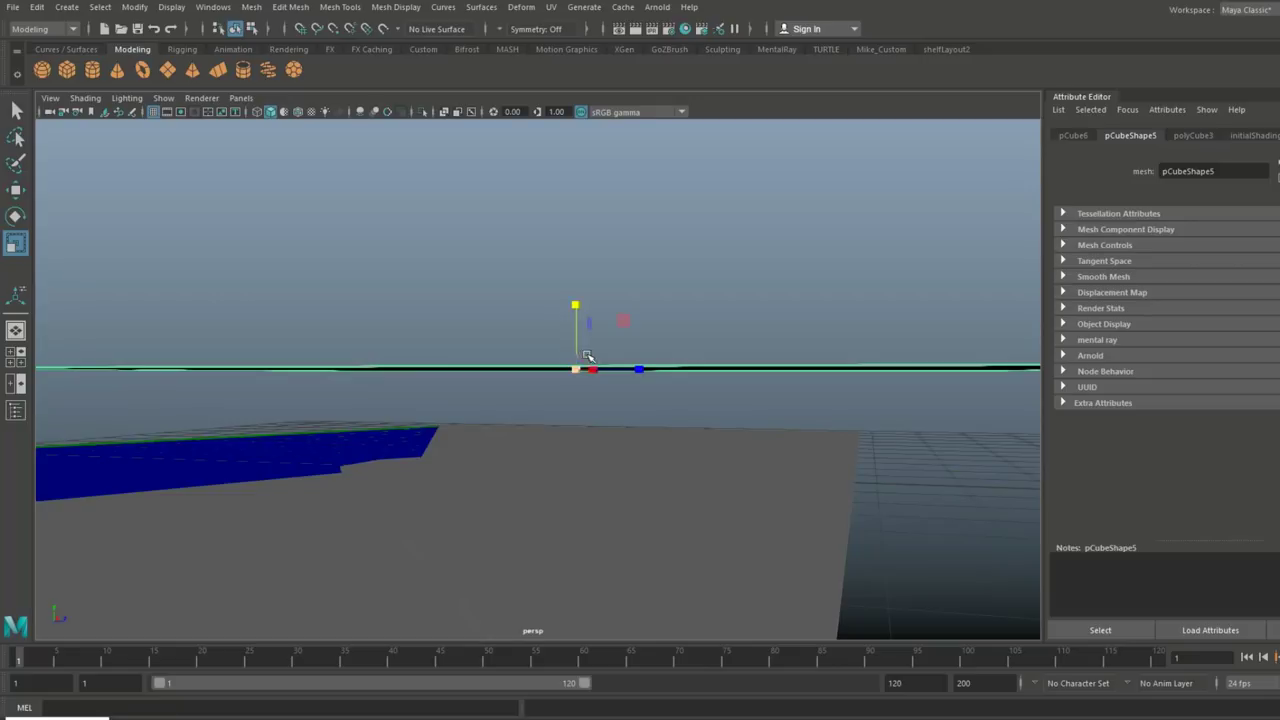
scroll(586, 368, down, 8)
alt+drag(536, 450, 717, 469)
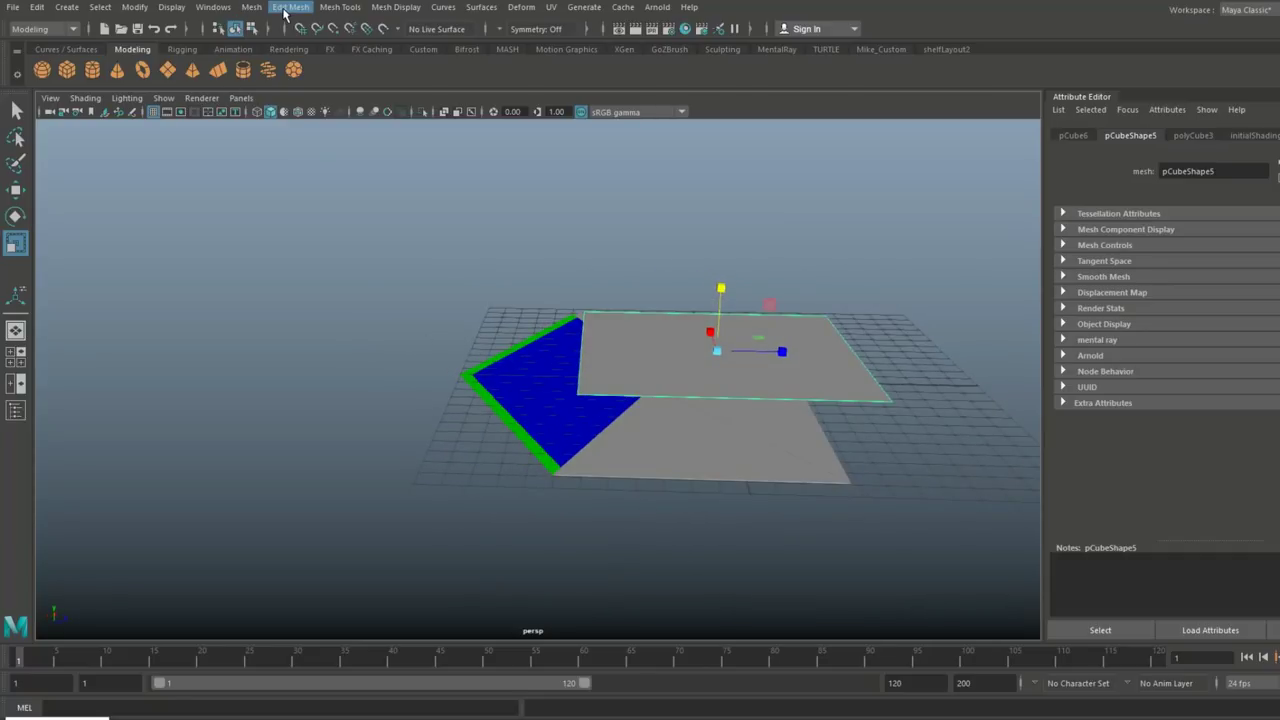
alt+drag(548, 400, 603, 405)
alt+drag(678, 338, 462, 420)
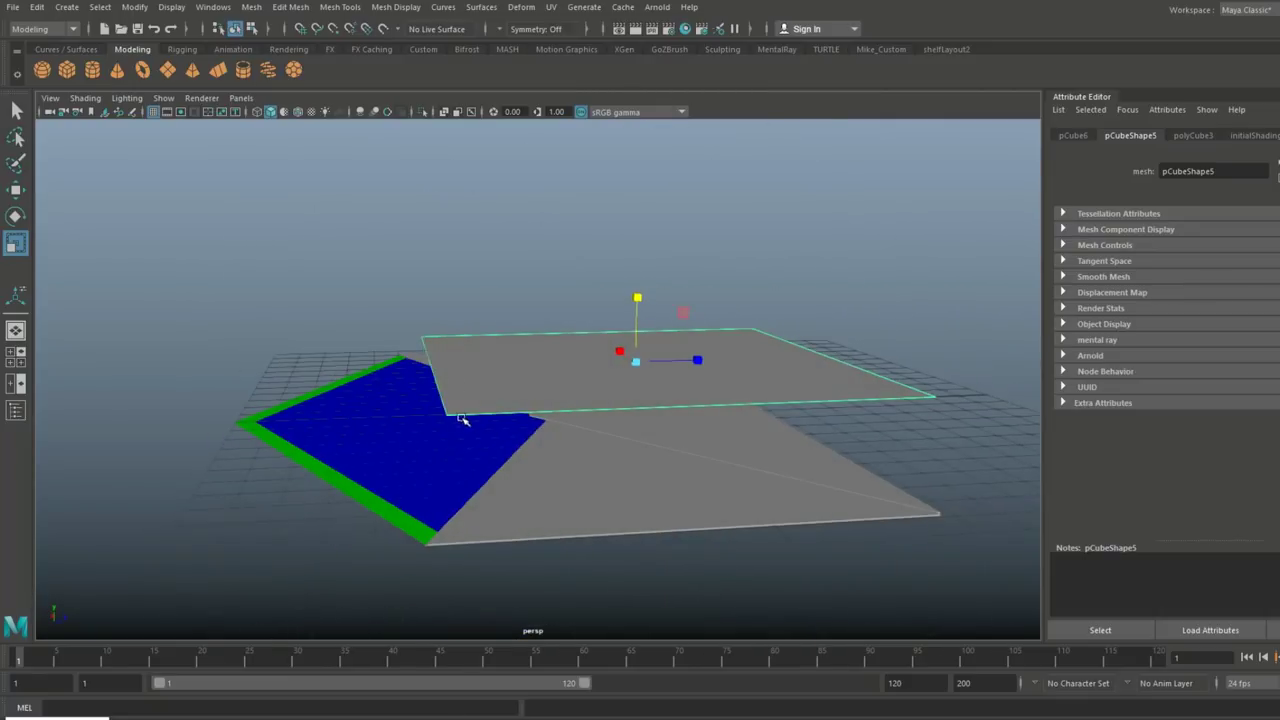
Insert five evenly spaced edge loops across the paper-thin sheet with the Insert Edge Loop tool in Multiple edge loops mode
click(289, 7)
mouse_move(337, 9)
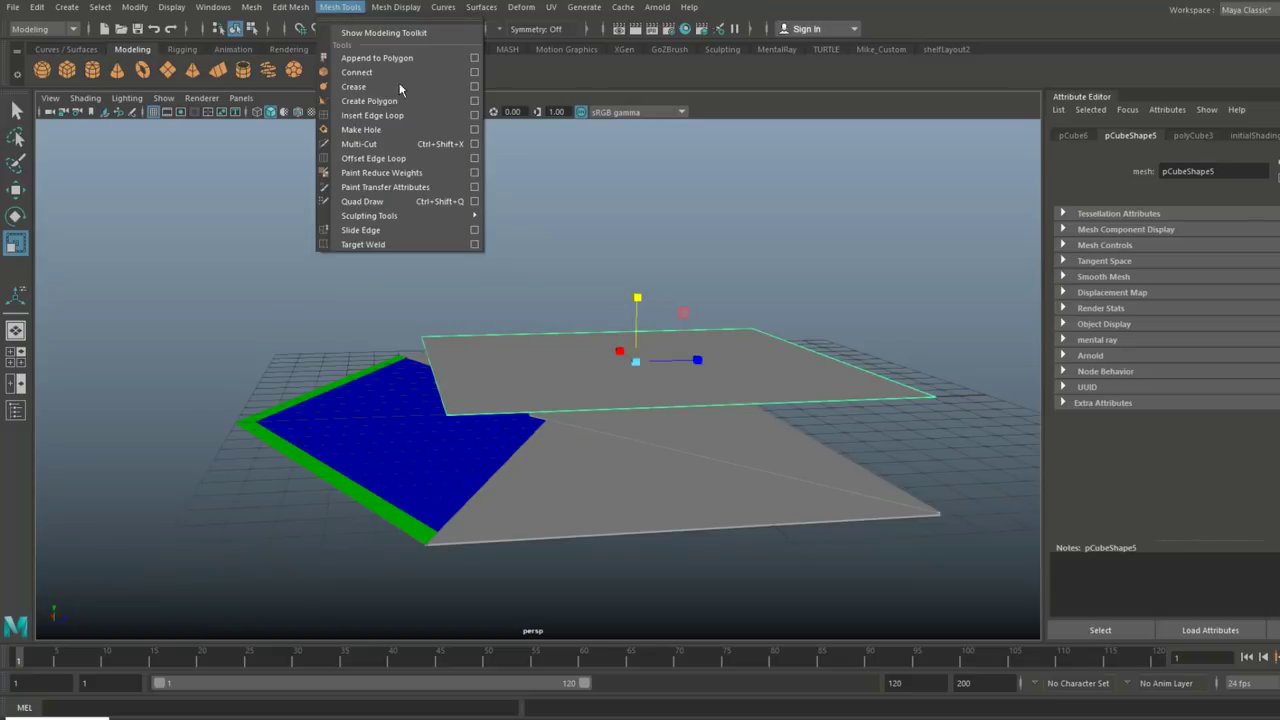
click(477, 117)
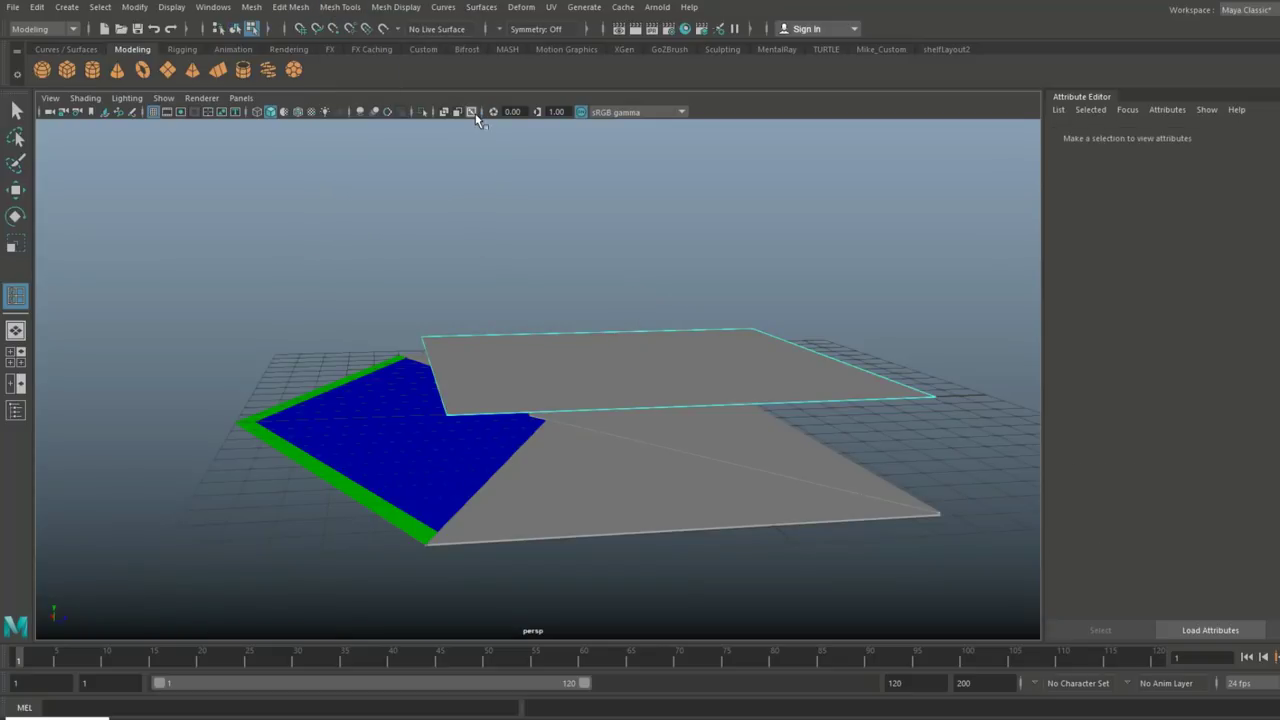
click(75, 716)
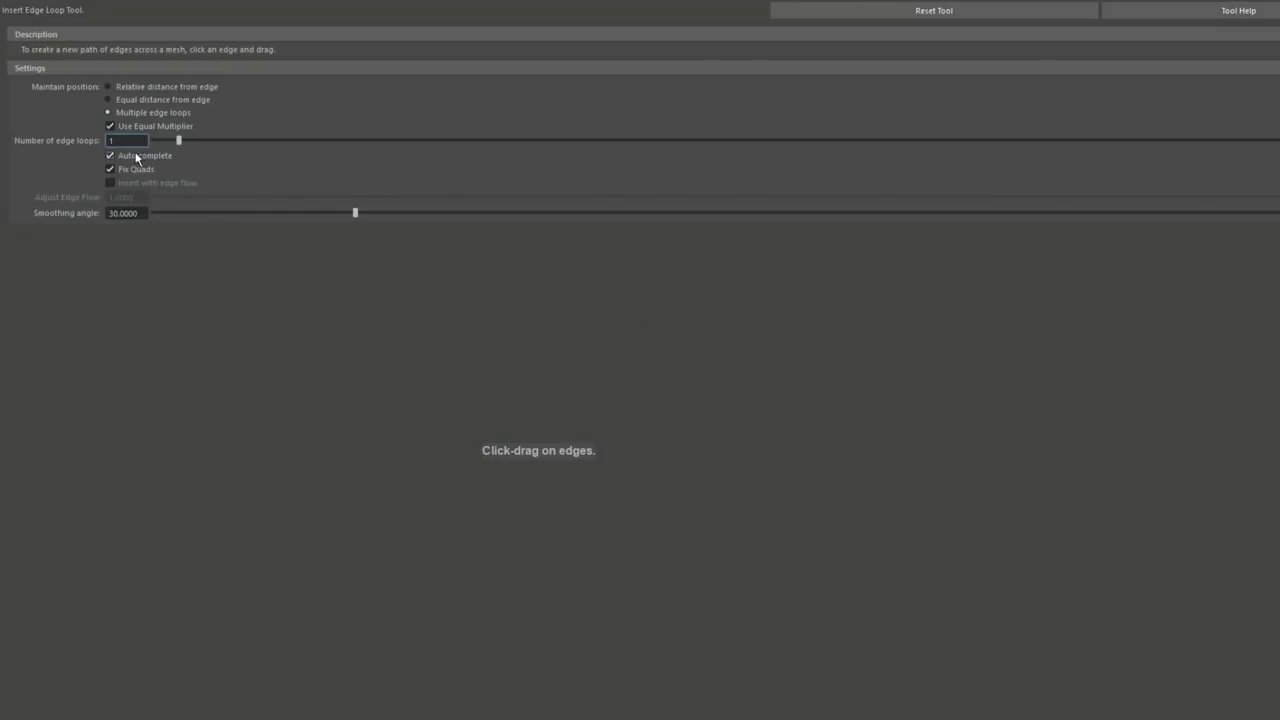
click(107, 112)
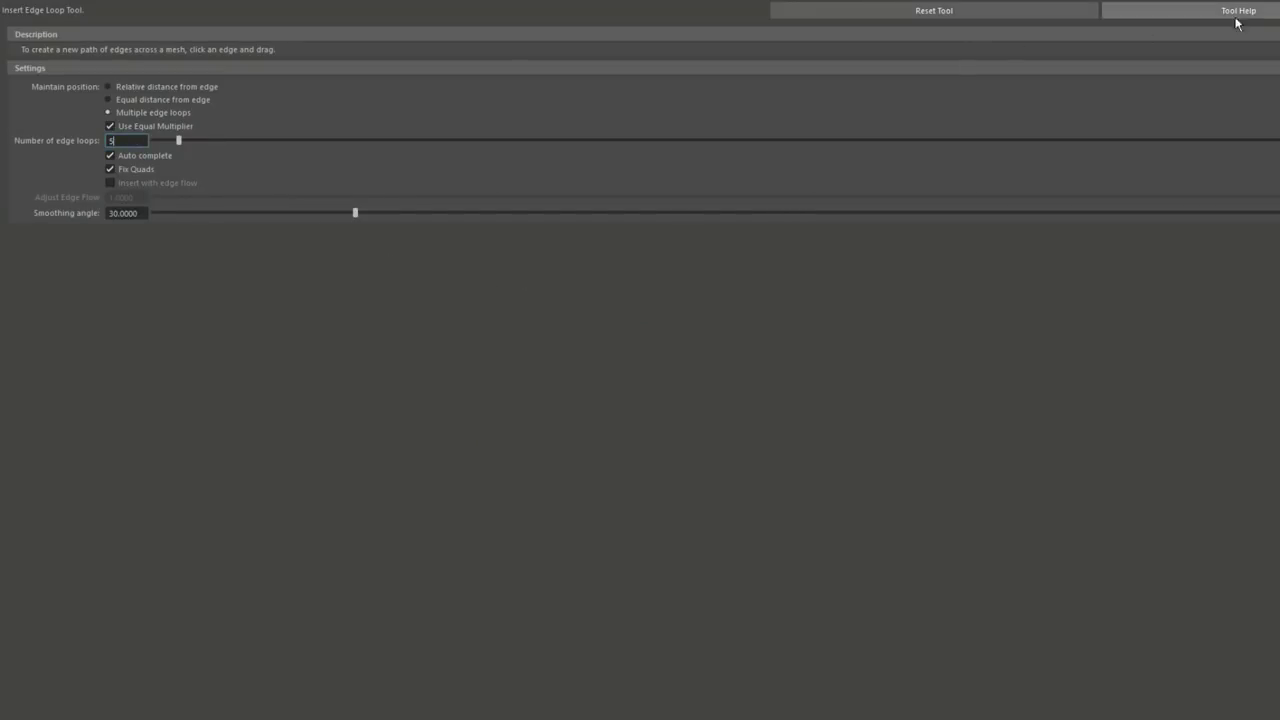
click(1262, 3)
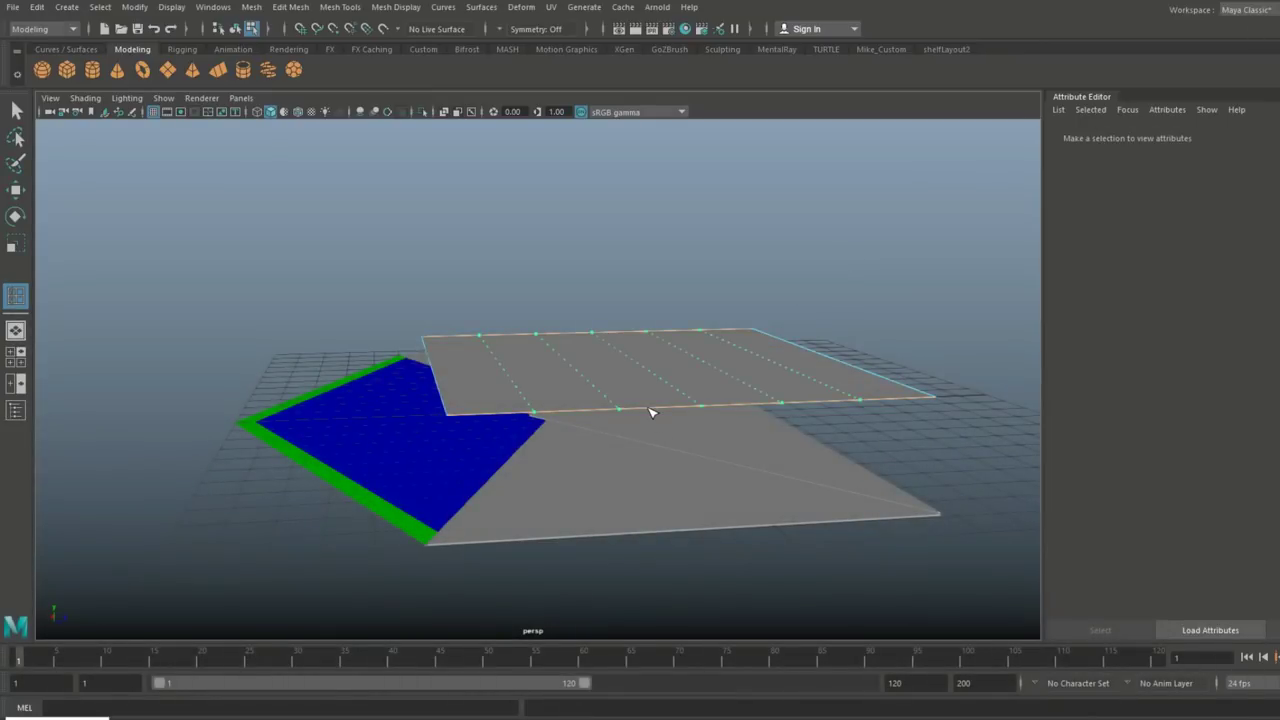
drag(650, 412, 644, 414)
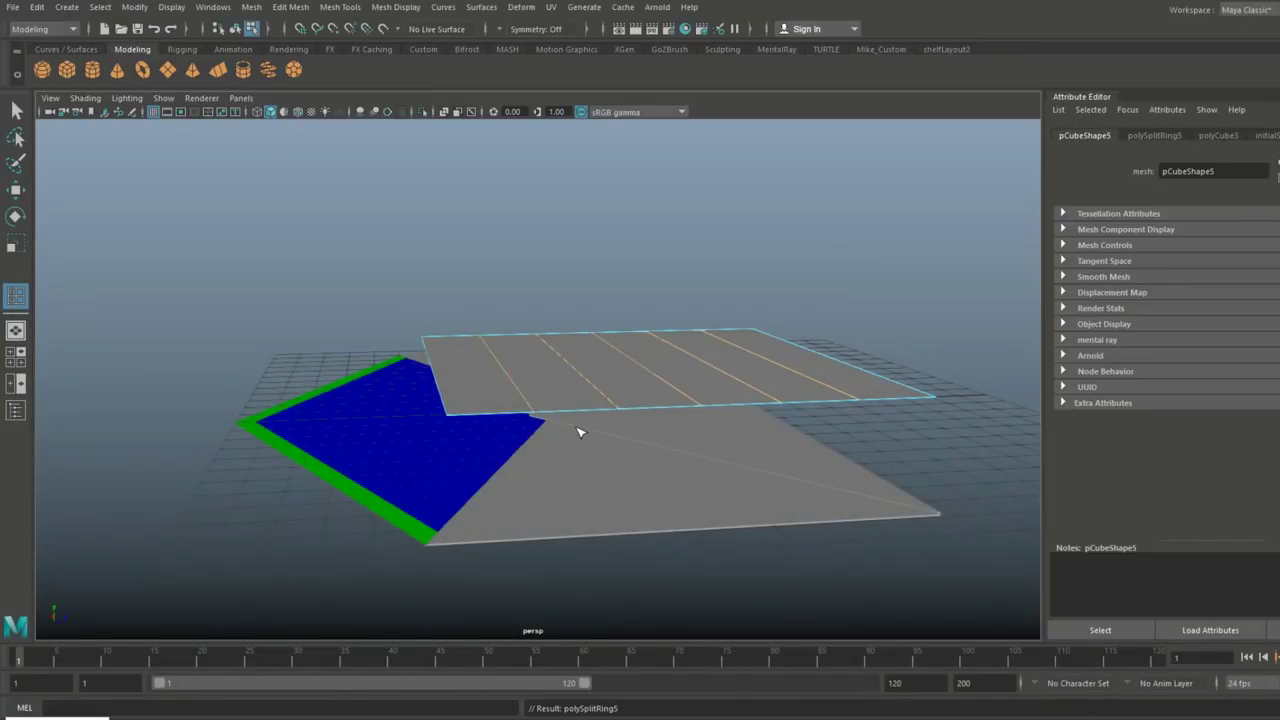
Raise the first two inserted edge loops nearest the flap slightly to give the sheet a gentle bend
key(q)
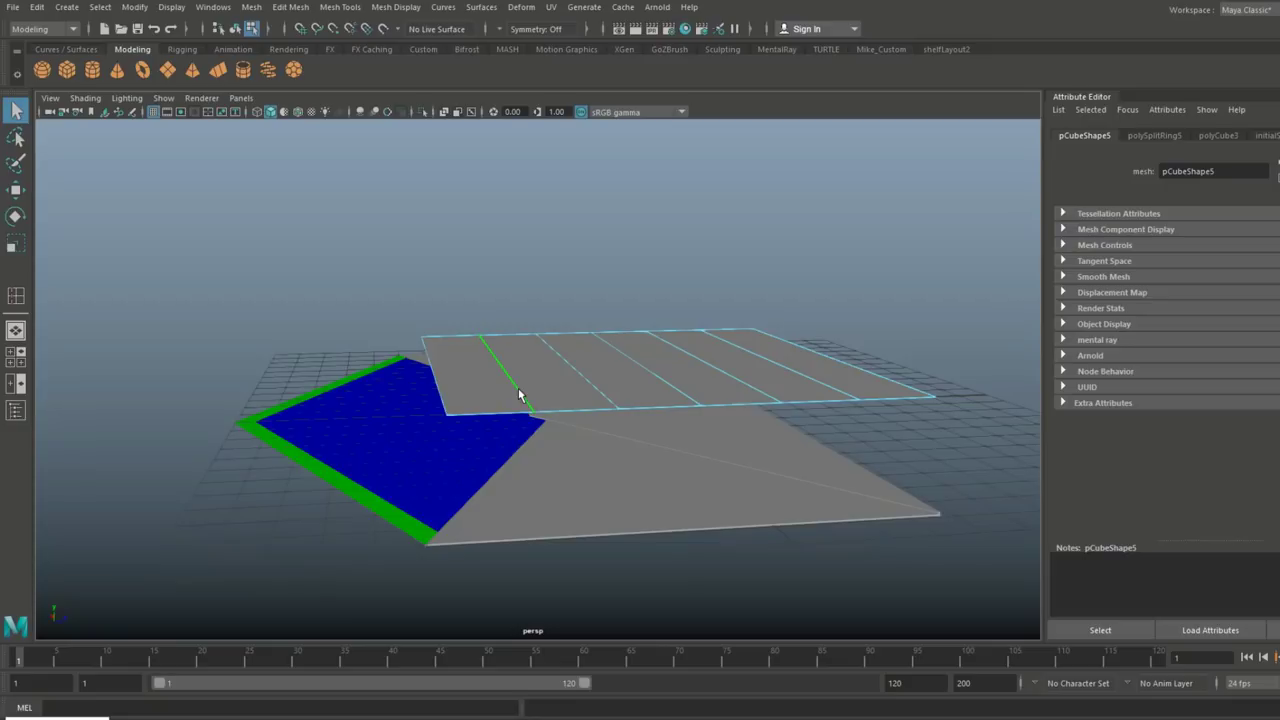
key(w)
click(534, 401)
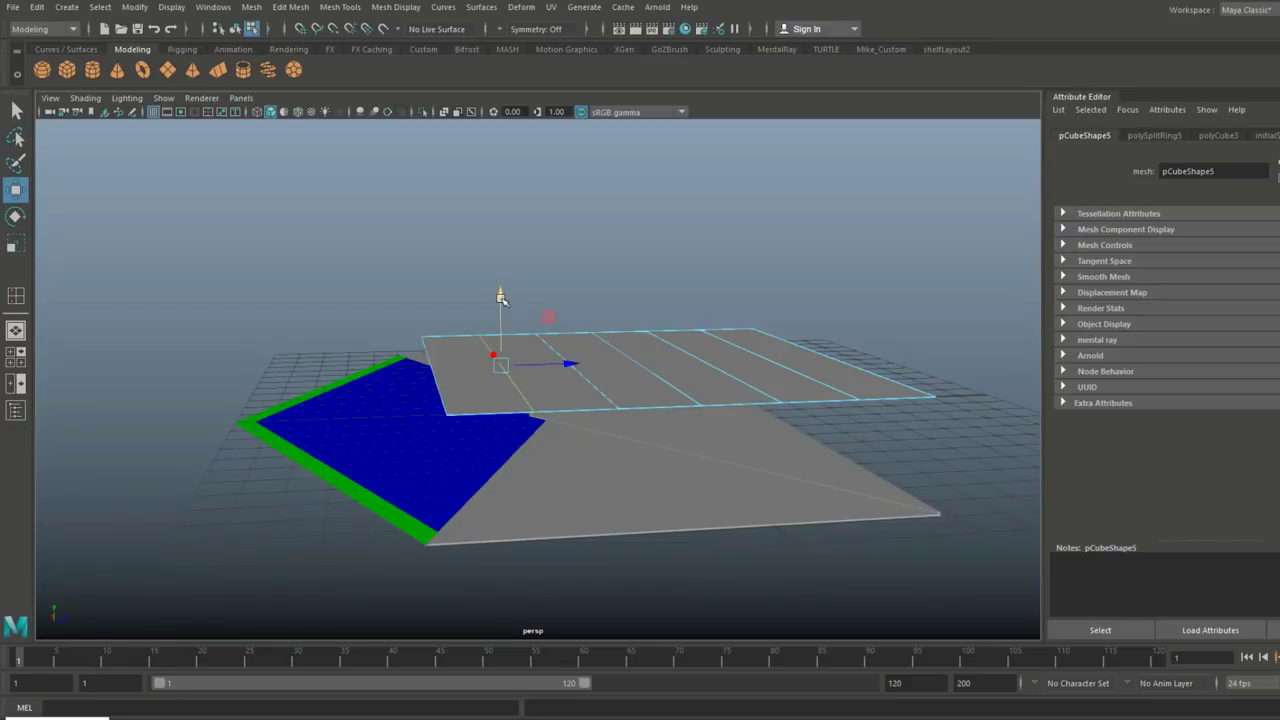
drag(502, 298, 502, 295)
drag(572, 370, 640, 368)
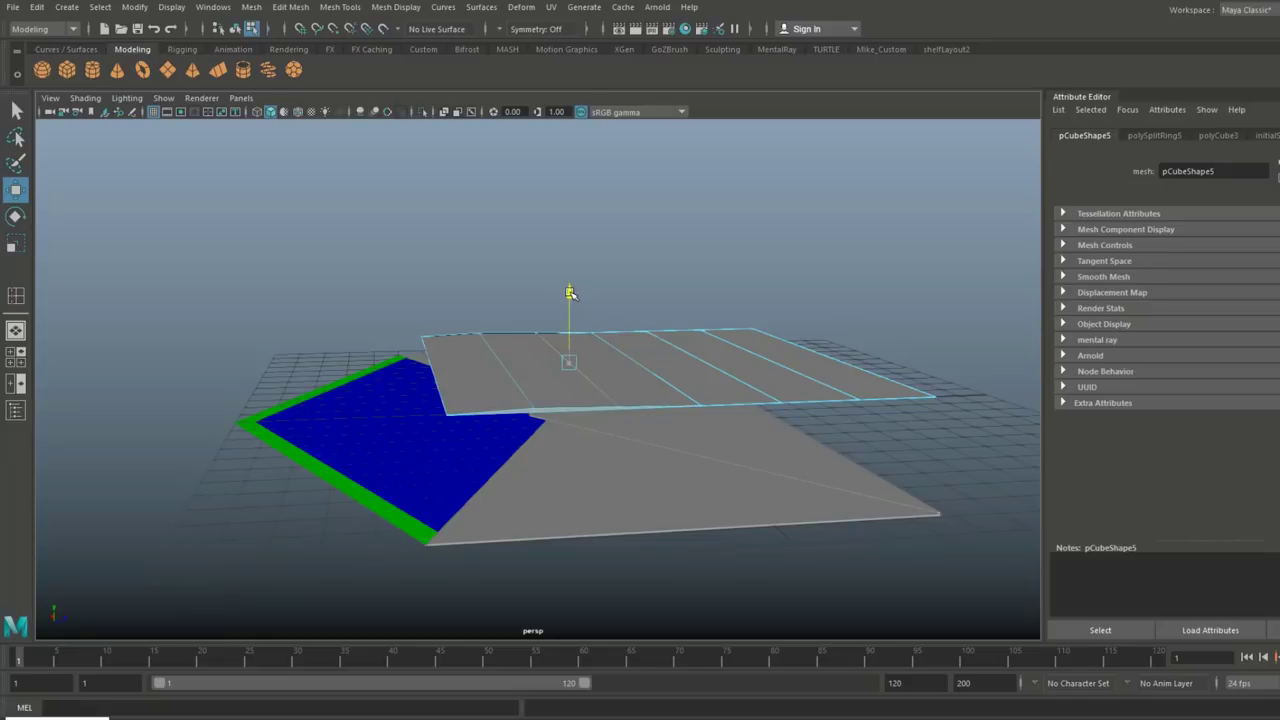
Return the sheet to object mode and scale it down uniformly so it is narrower than the envelope
alt+drag(640, 336, 640, 356)
alt+drag(640, 444, 585, 451)
right_drag(747, 358, 816, 298)
alt+drag(803, 386, 652, 521)
key(r)
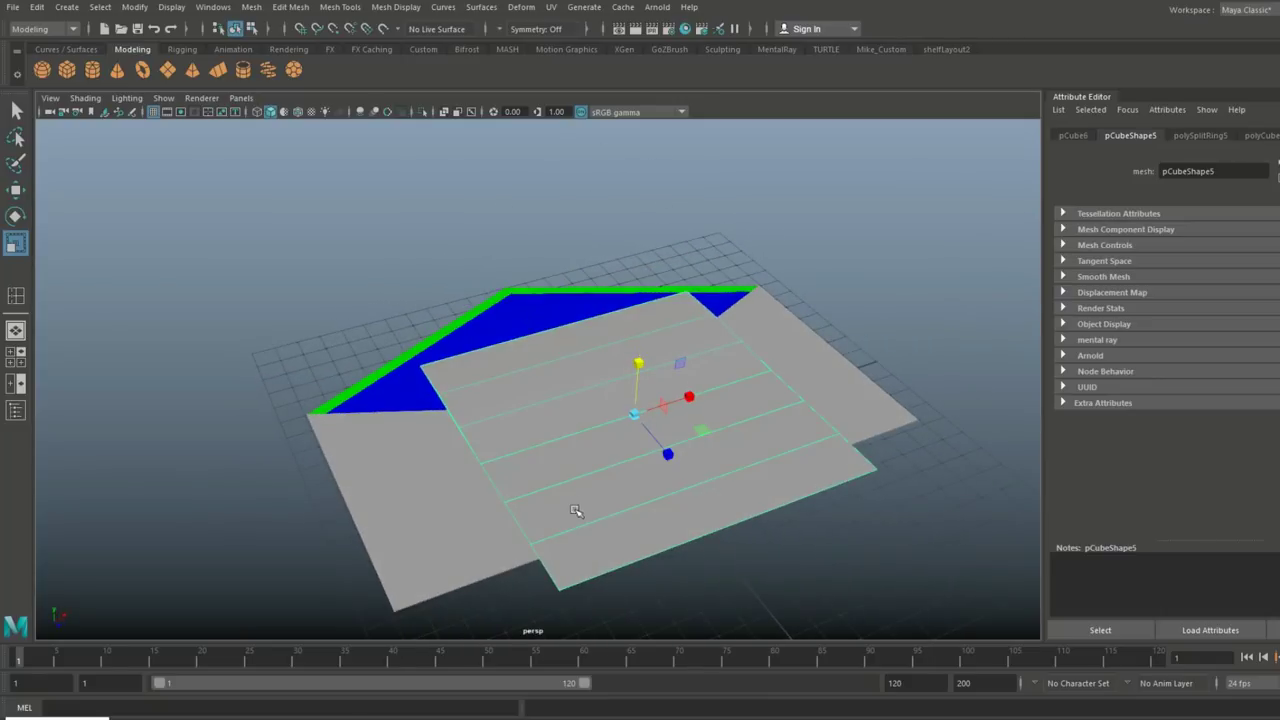
drag(636, 414, 617, 455)
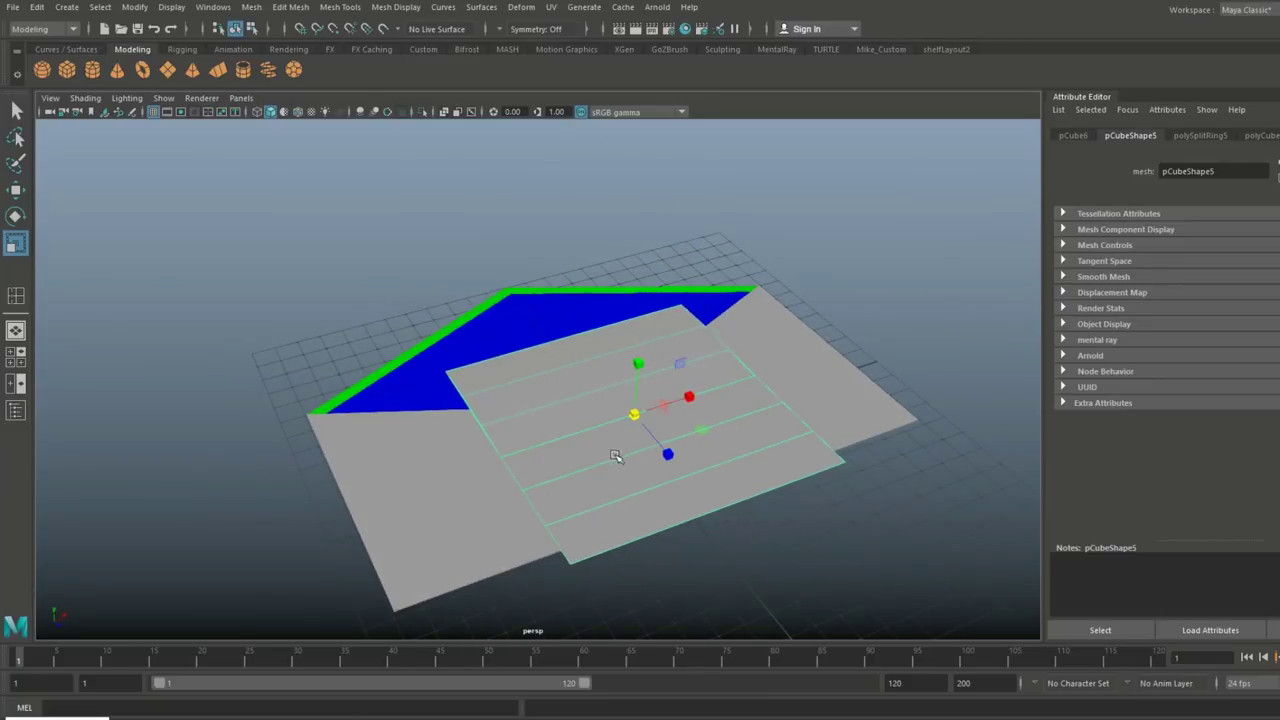
Move the sheet back over the envelope's open flap and deselect it
key(w)
drag(637, 362, 618, 385)
drag(569, 313, 572, 300)
key(alt+space)
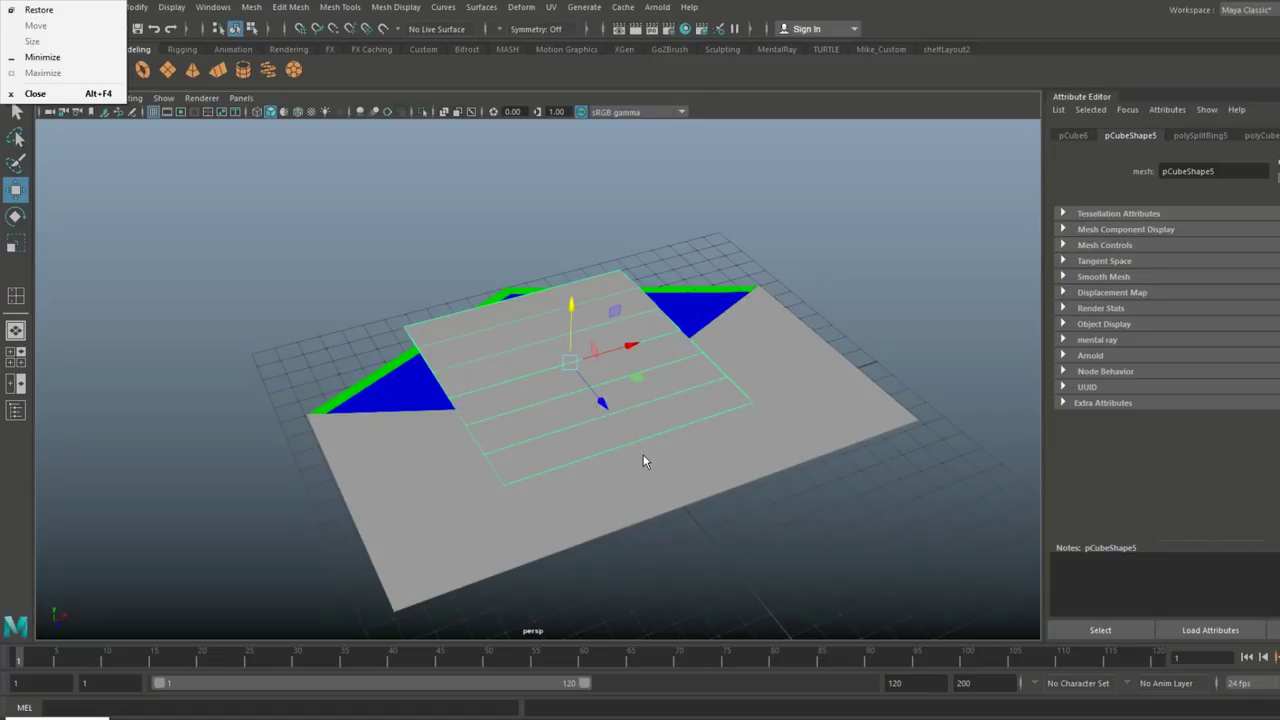
click(777, 217)
Assign a new Lambert material to the letter sheet and set its colour to magenta
alt+drag(803, 393, 763, 401)
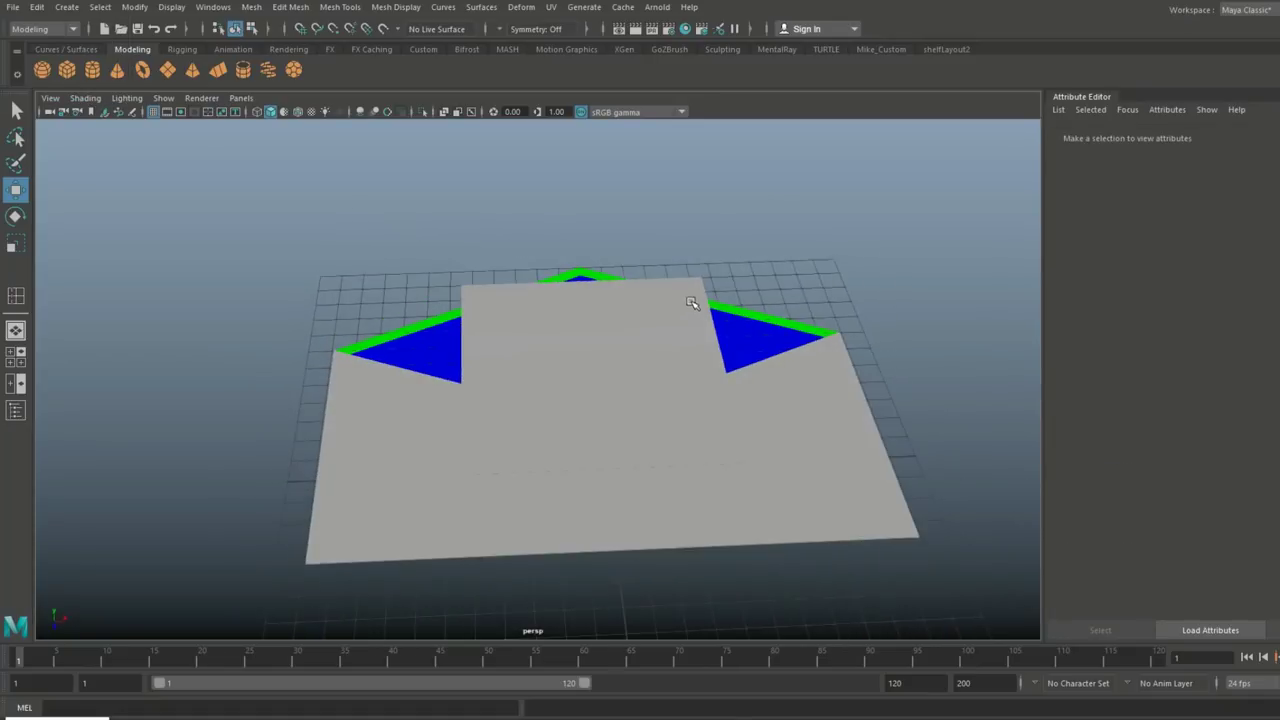
click(694, 305)
right_drag(661, 291, 663, 651)
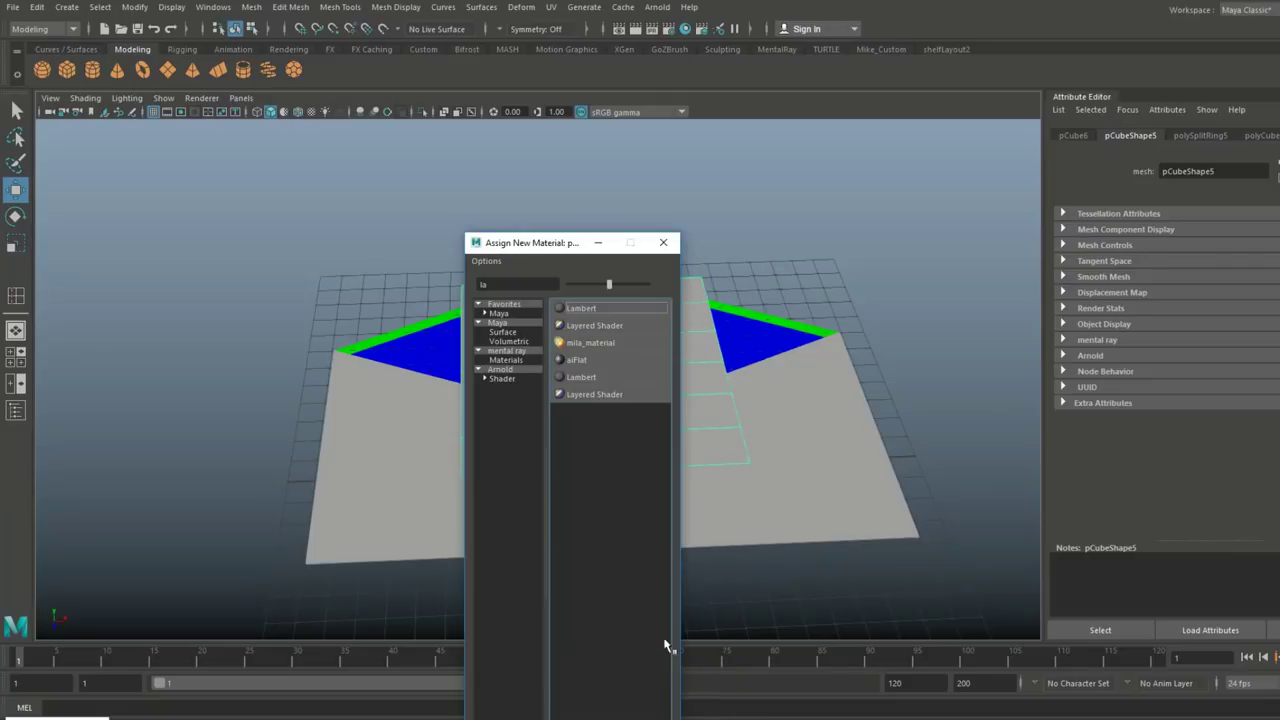
click(583, 310)
click(1173, 298)
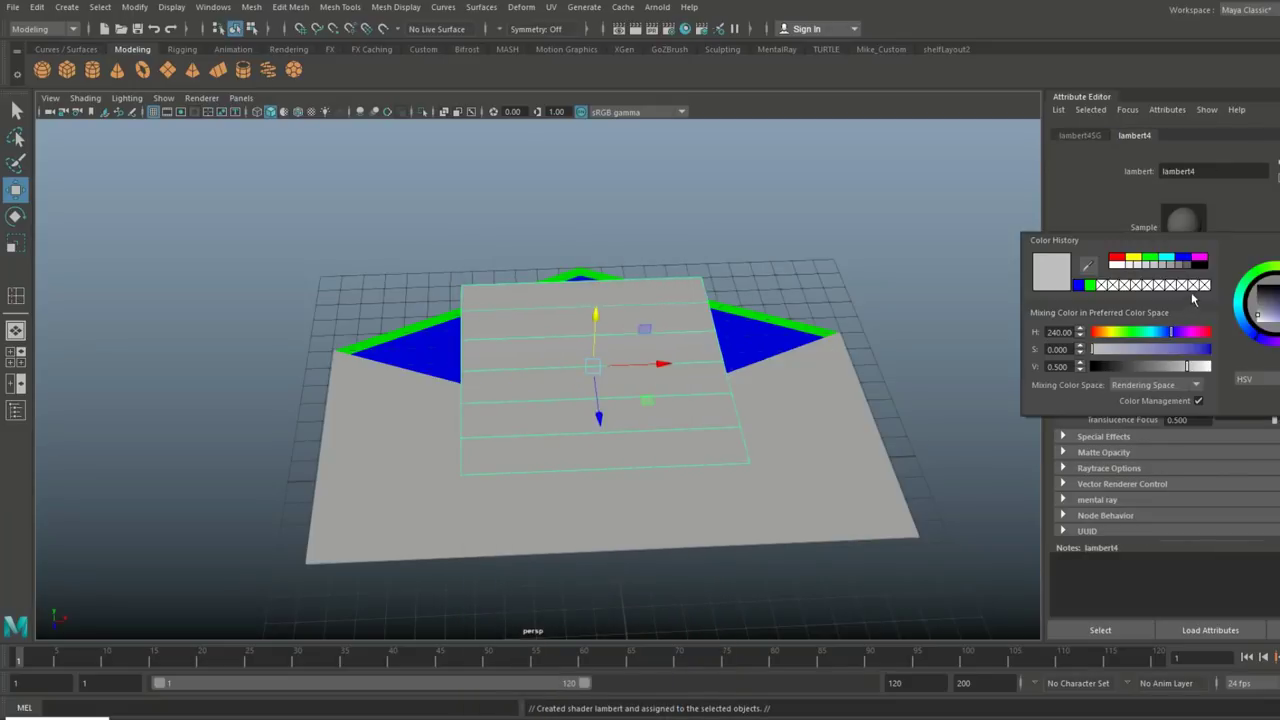
click(1200, 258)
Lower and position the magenta sheet so its front part sits inside the envelope pocket
alt+drag(903, 360, 970, 358)
drag(503, 340, 504, 344)
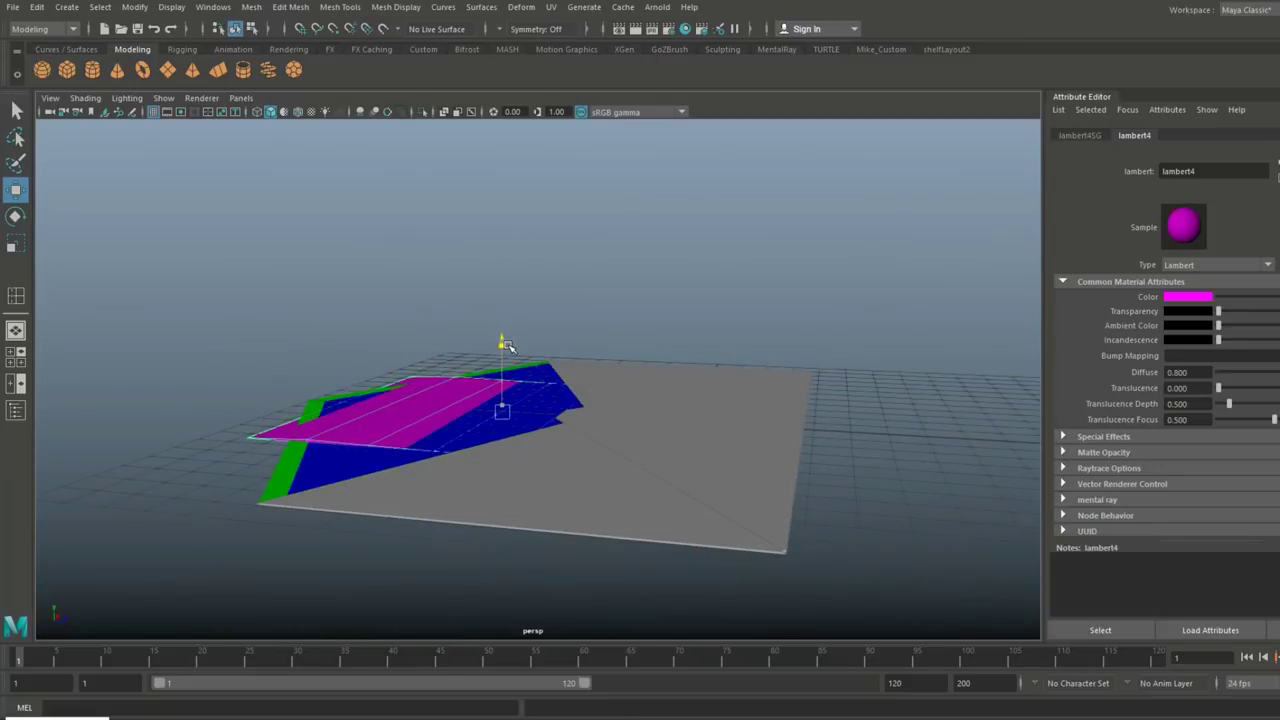
drag(508, 345, 451, 510)
key(e)
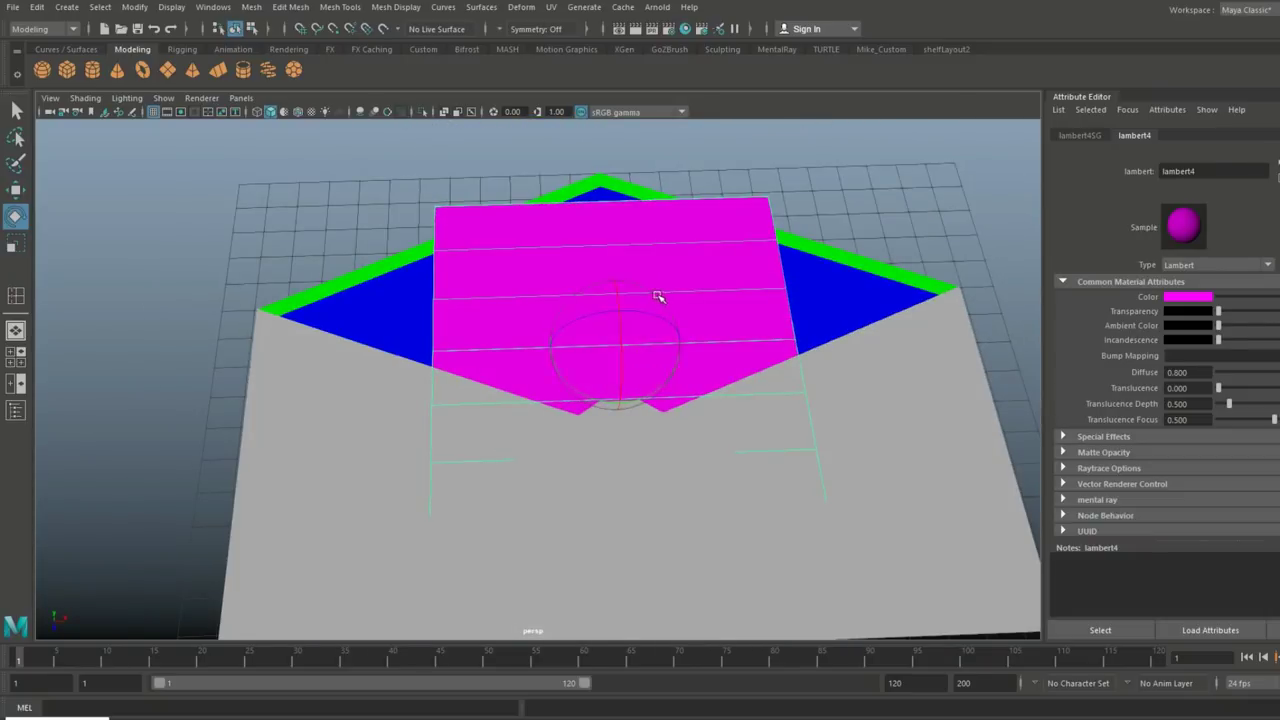
Move a vertex on the magenta sheet's side edge near the pocket opening to adjust its bend, and return to object mode
alt+drag(571, 362, 563, 494)
alt+right_drag(668, 436, 734, 391)
alt+middle_drag(734, 391, 389, 451)
alt+right_drag(389, 451, 467, 443)
alt+drag(467, 443, 457, 383)
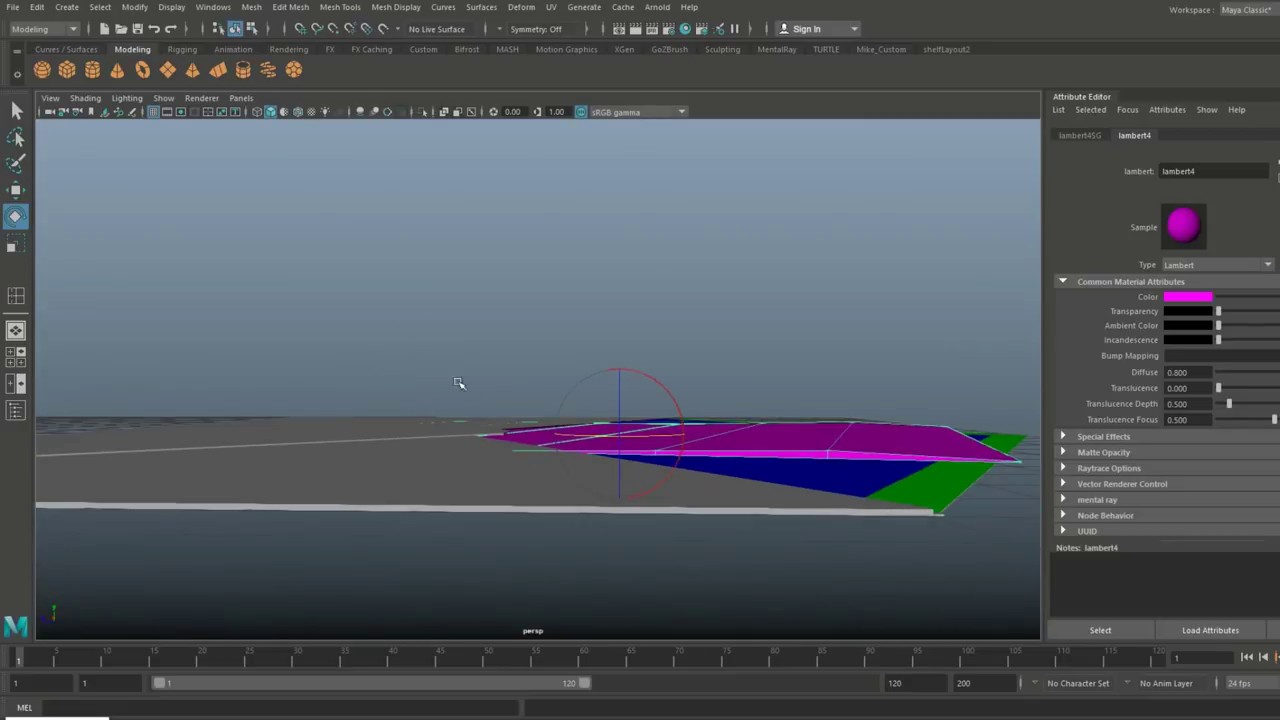
alt+right_drag(457, 383, 521, 410)
alt+drag(525, 412, 503, 323)
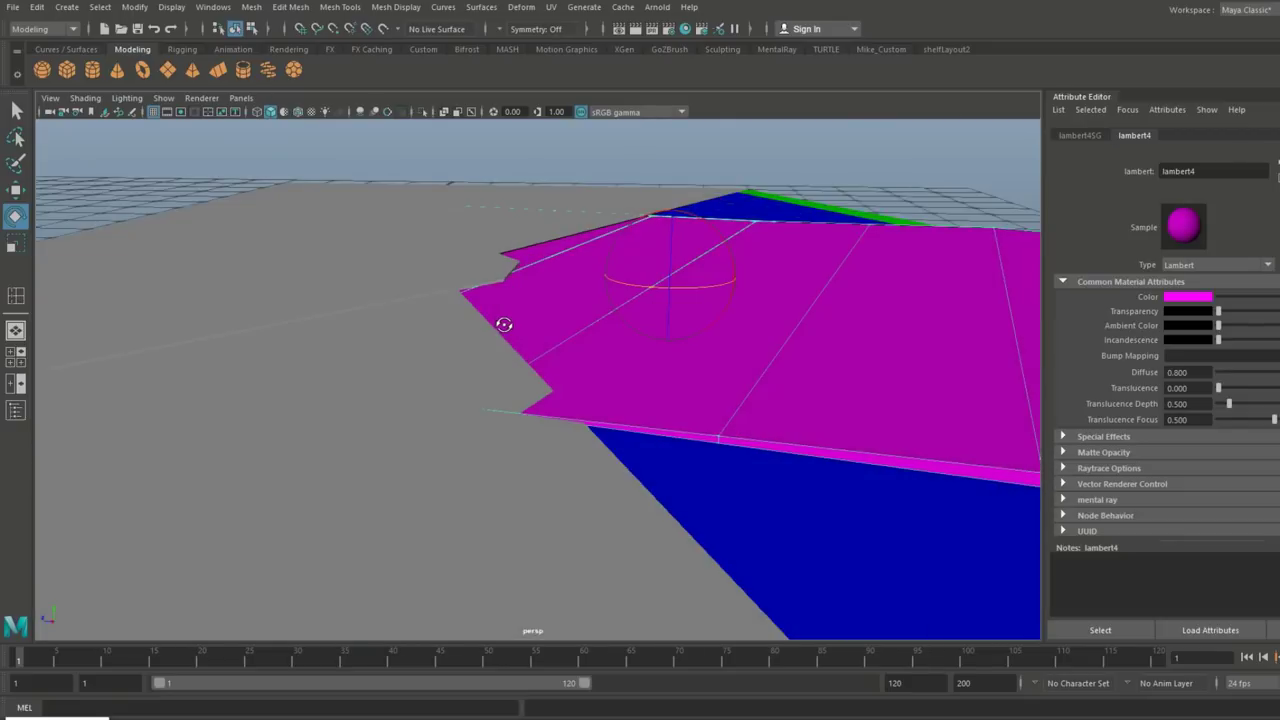
right_drag(709, 316, 737, 432)
click(719, 436)
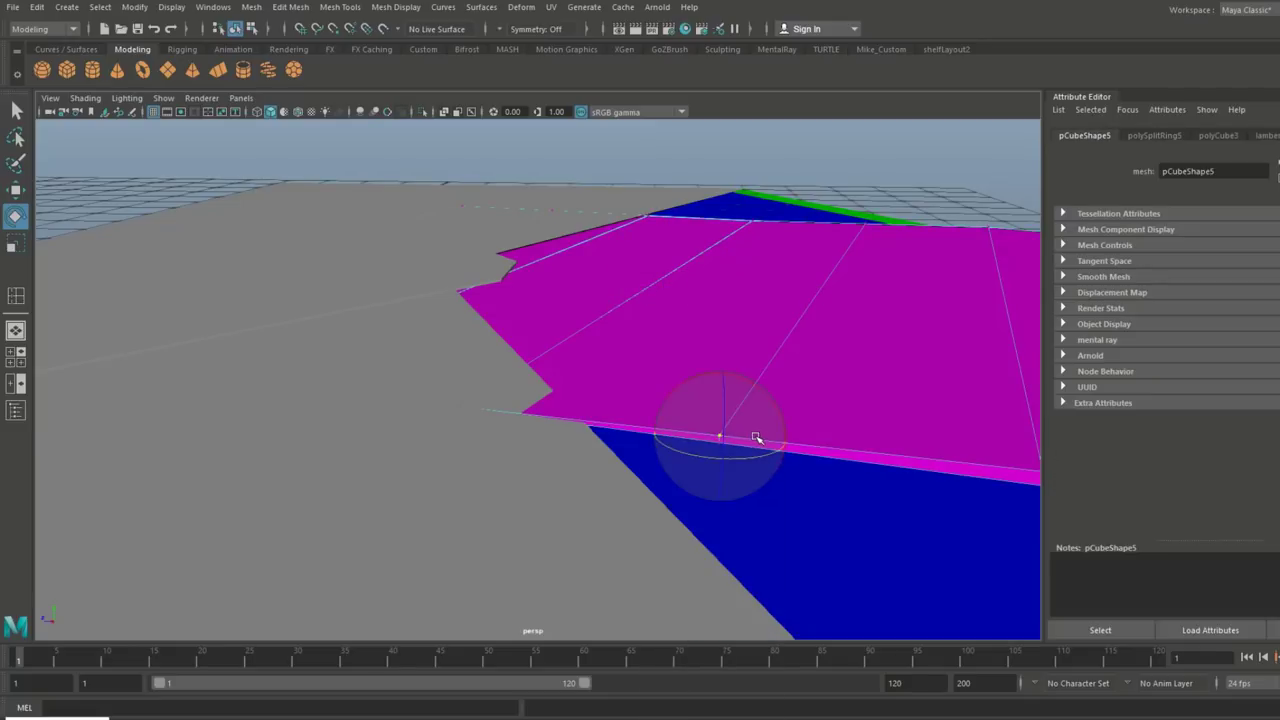
key(w)
drag(724, 369, 755, 415)
right_drag(668, 322, 714, 304)
Select the envelope and the letter sheet, delete their history, and freeze their transformations
drag(312, 264, 770, 506)
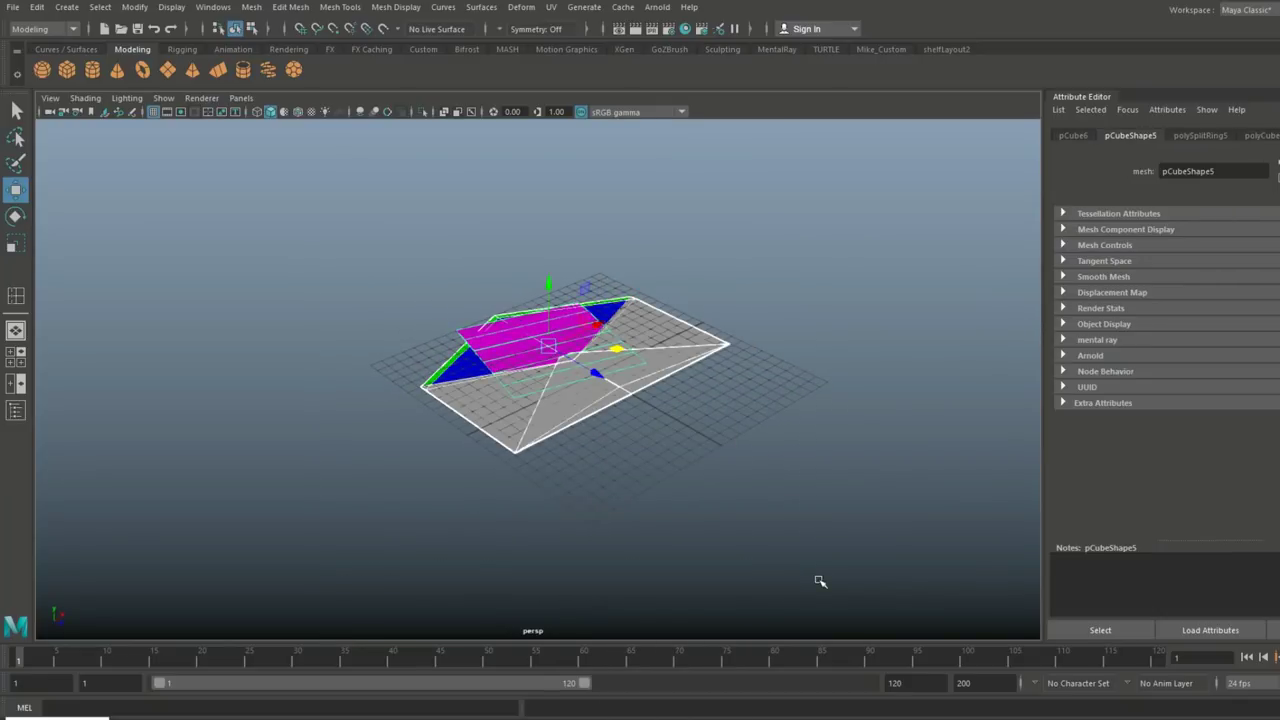
click(37, 8)
mouse_move(128, 176)
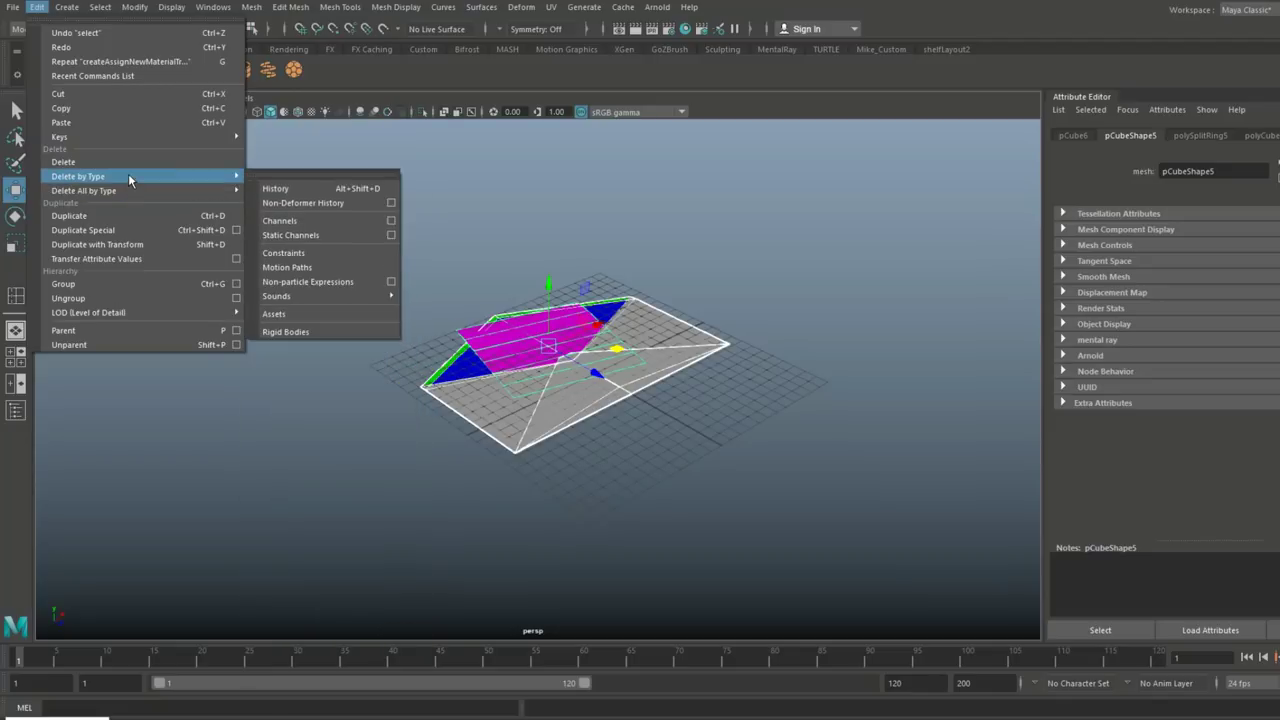
click(279, 192)
click(135, 9)
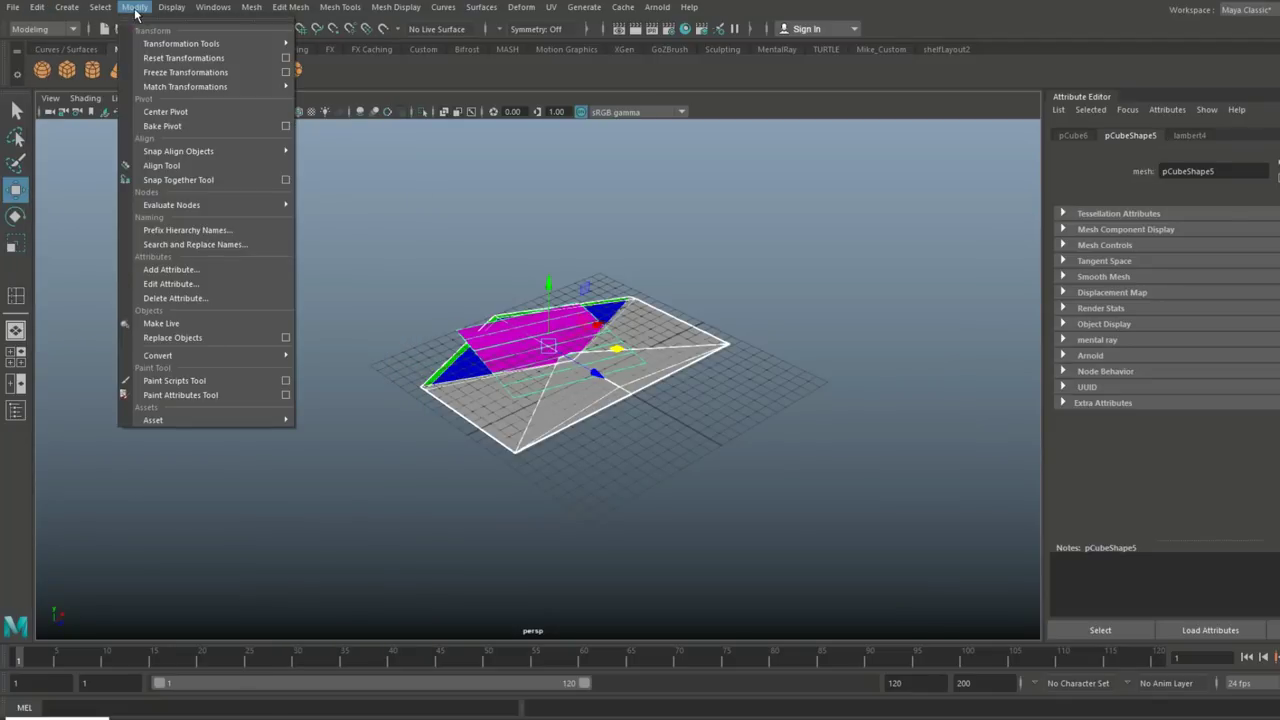
click(228, 73)
Export the selected envelope and letter as an OBJ file named EnvelopeColorIDOBJ to the Desktop
click(10, 8)
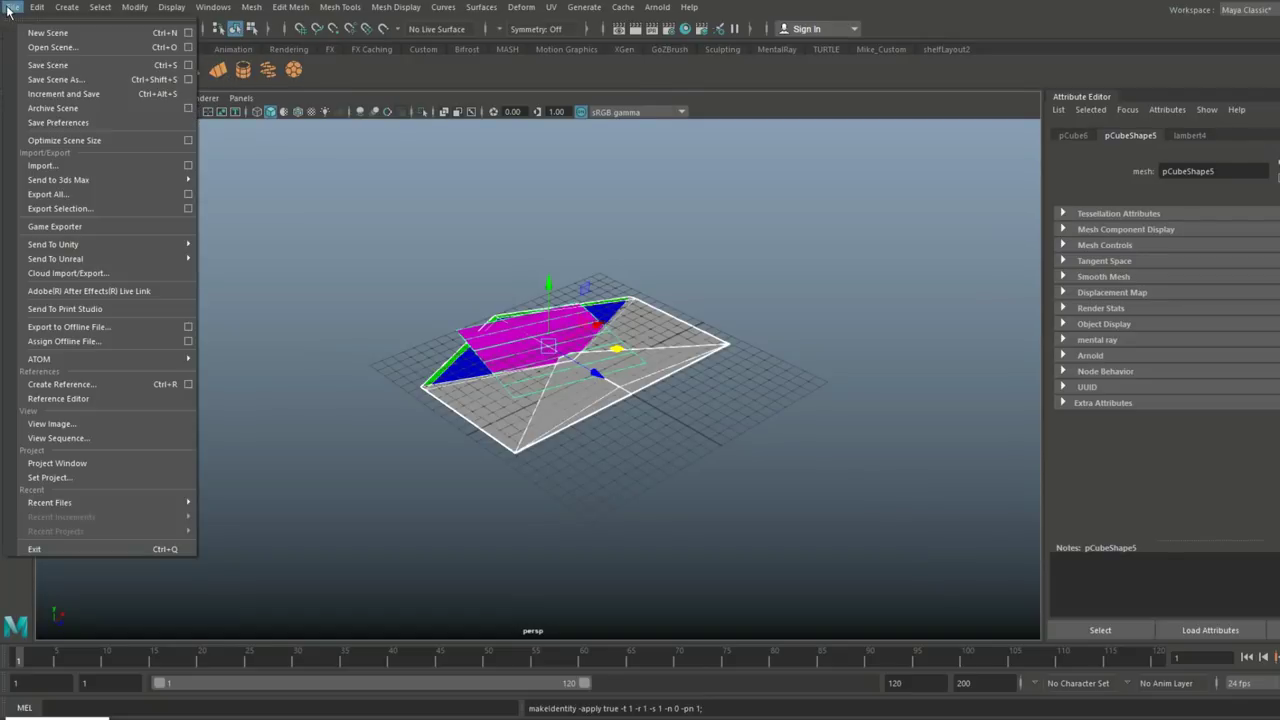
click(125, 210)
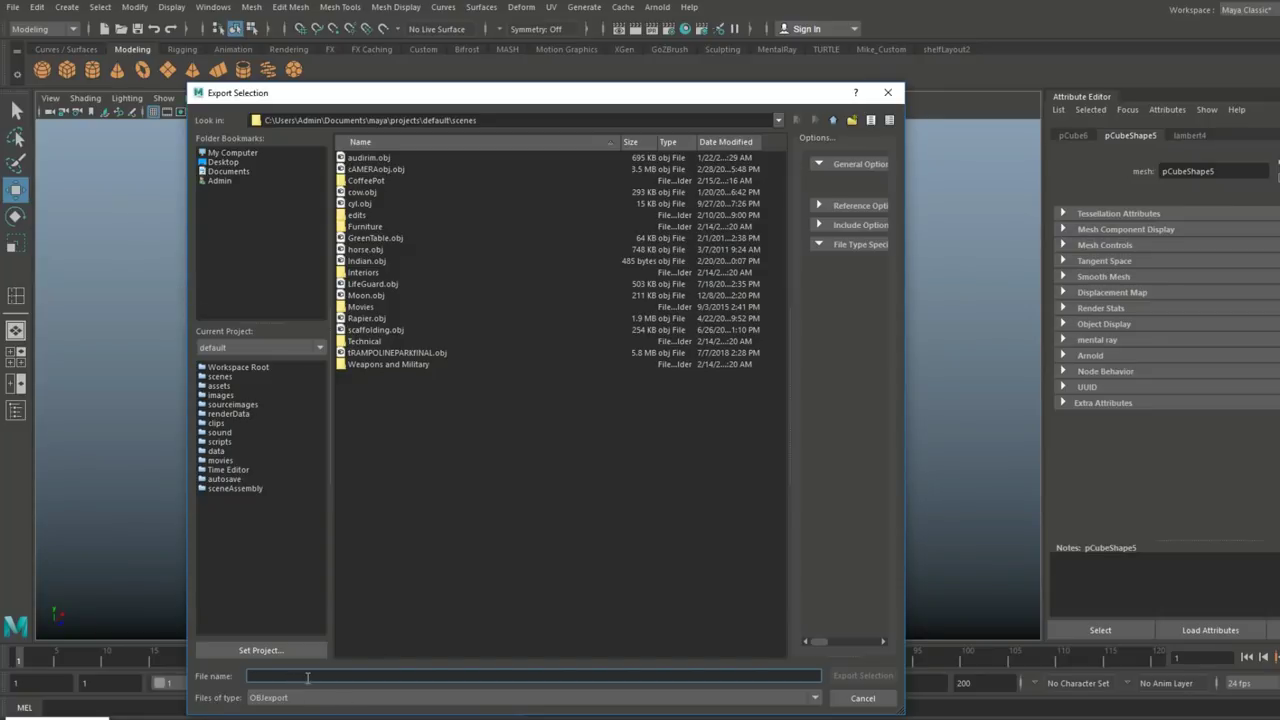
text(Eb)
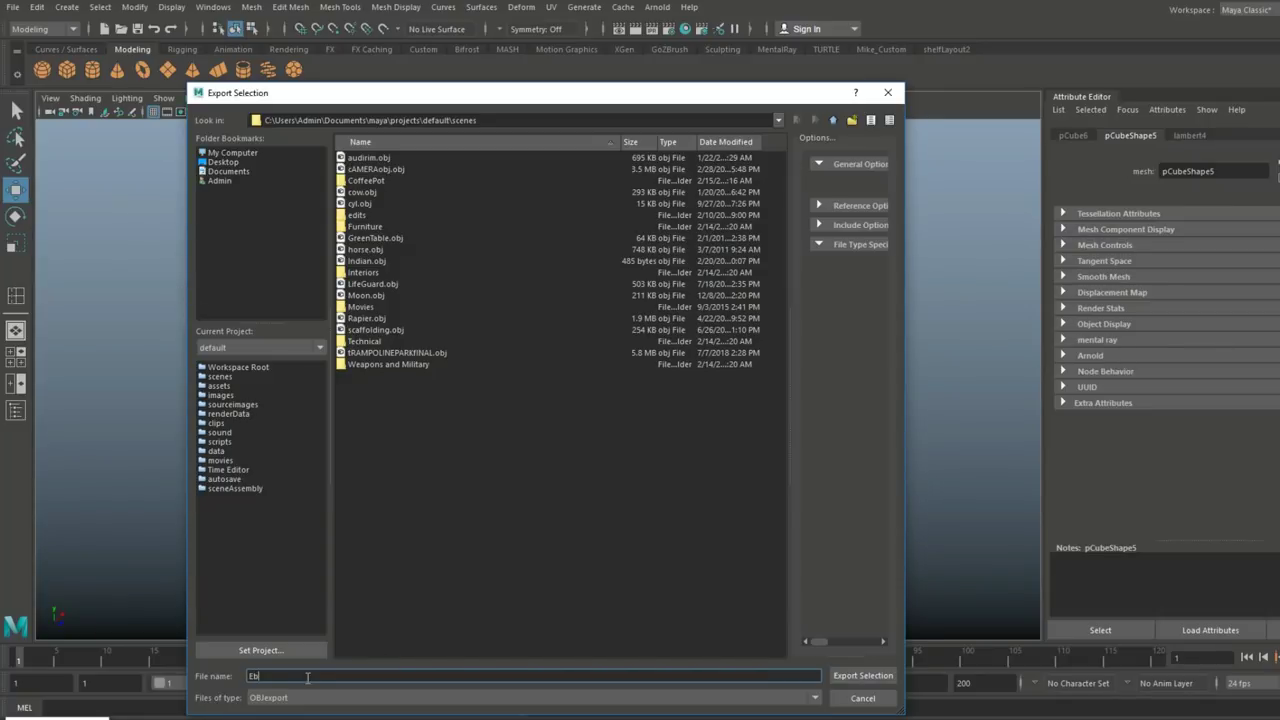
key(BackSpace)
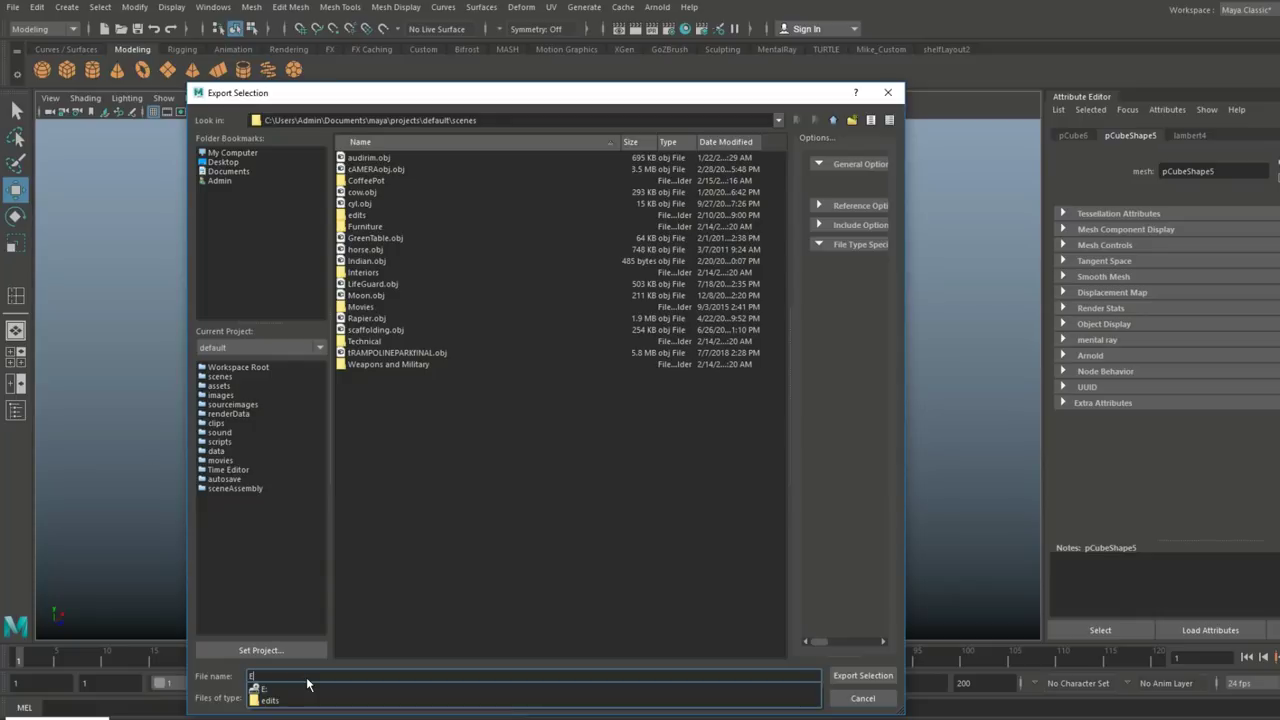
text(nvelopeColorOB)
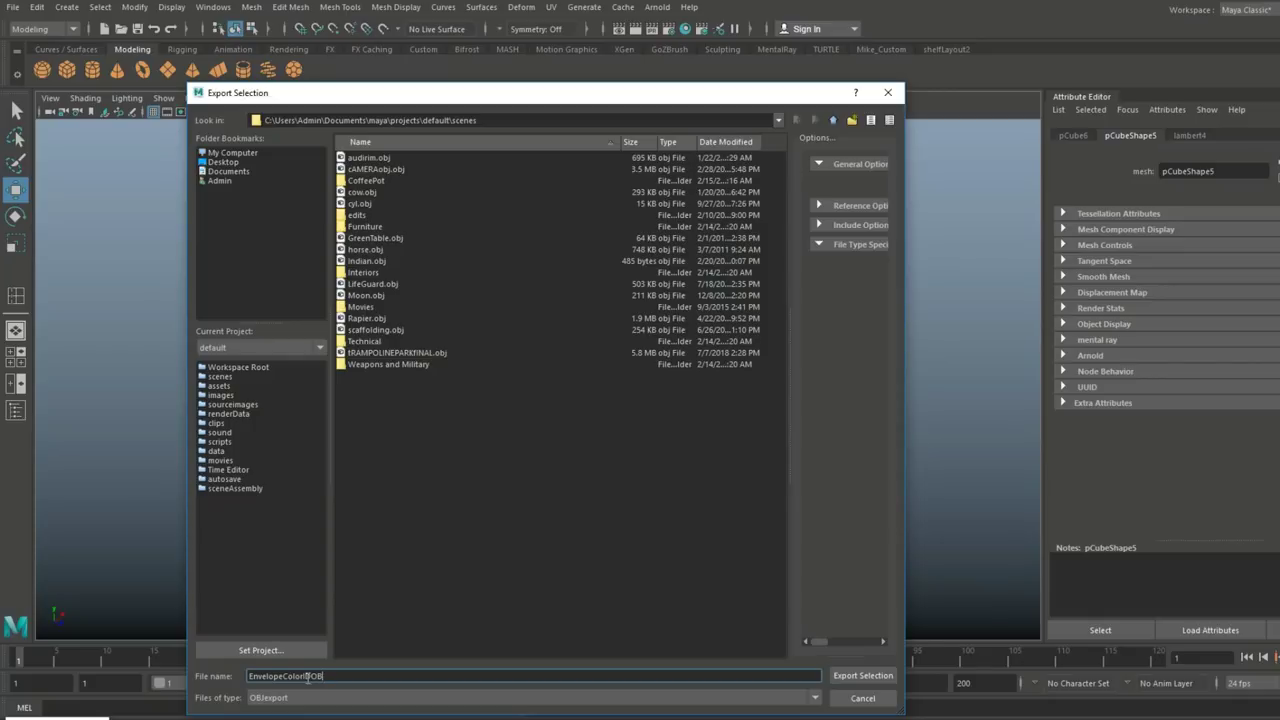
click(223, 162)
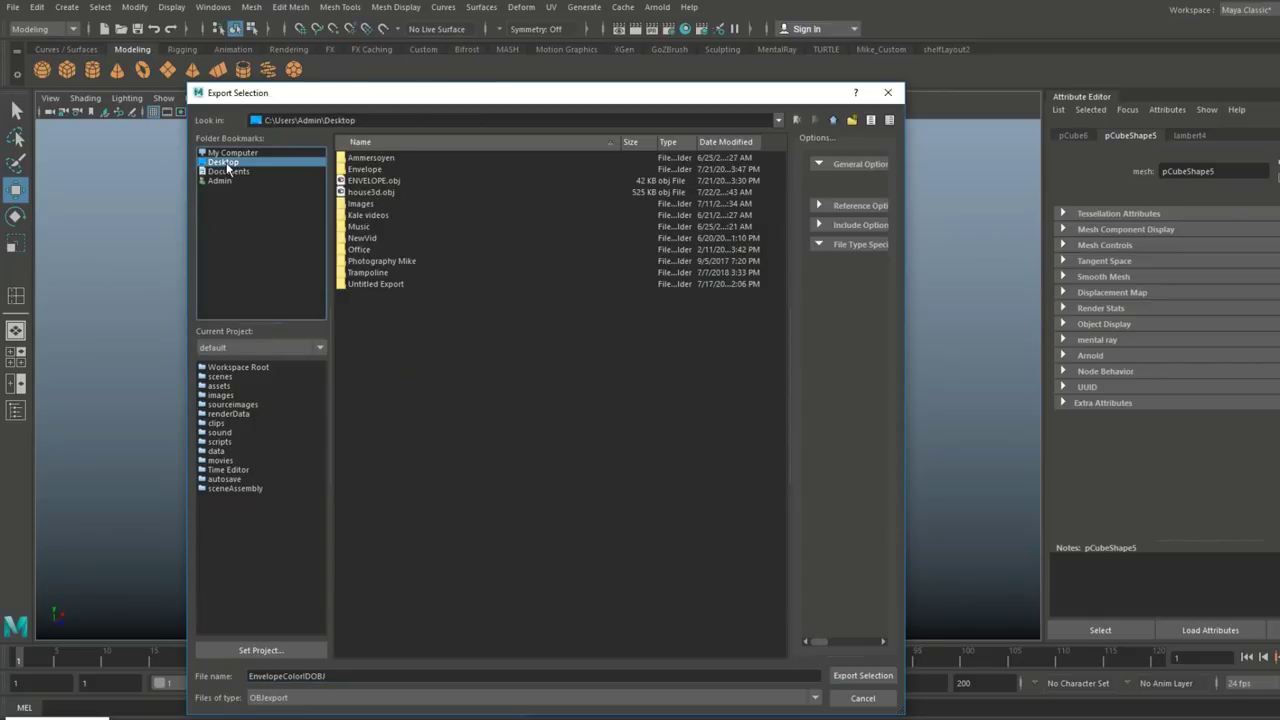
click(848, 676)
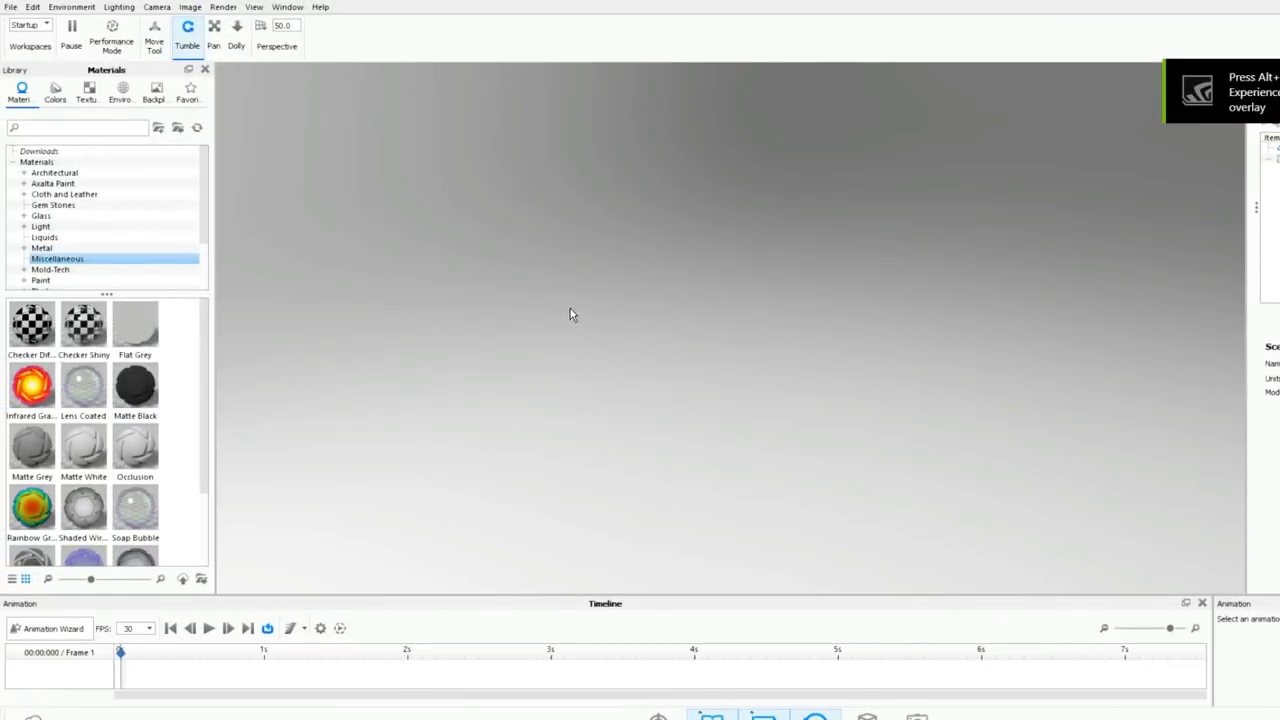
Switch to KeyShot and import EnvelopeColorIDOBJ from the Desktop
click(10, 7)
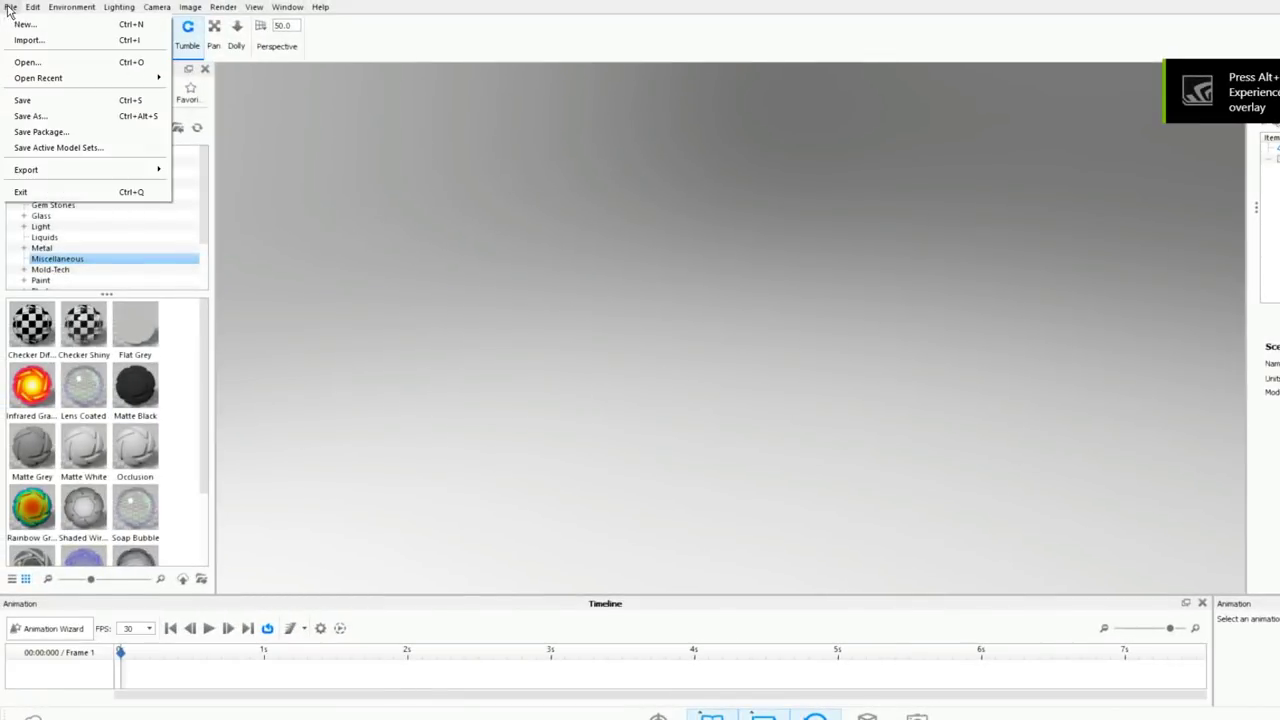
click(43, 44)
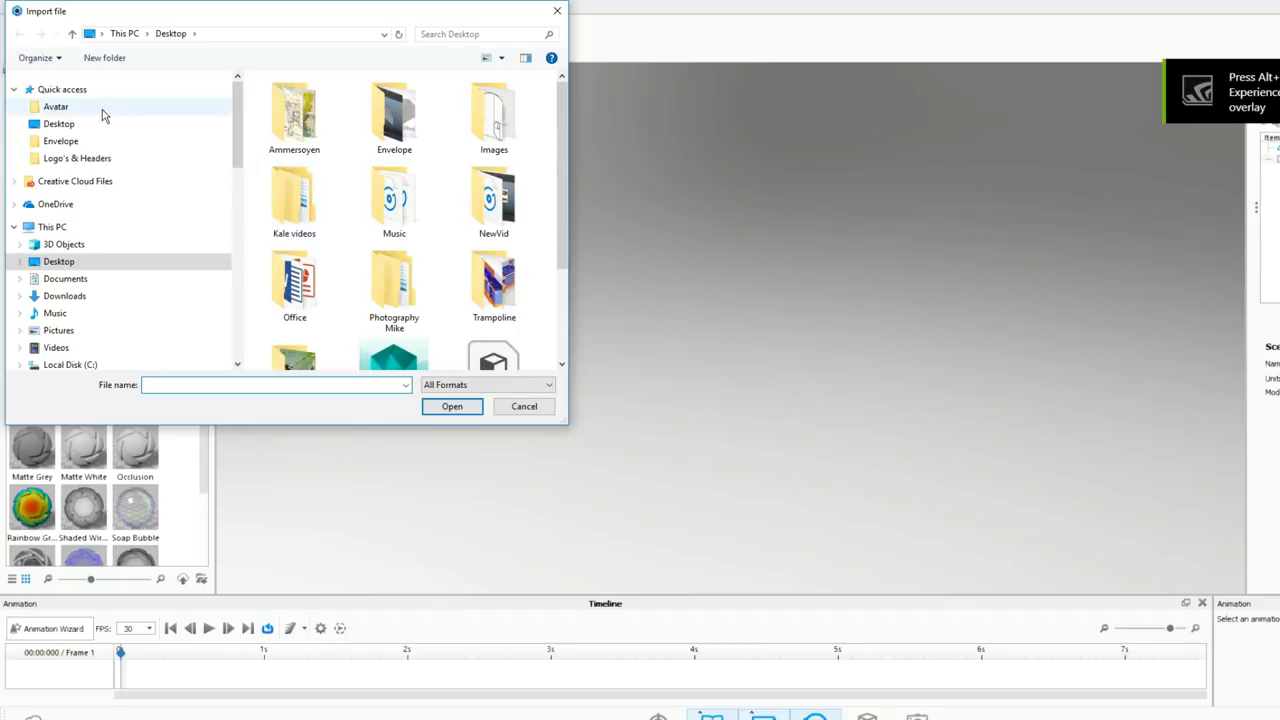
scroll(275, 200, down, 2)
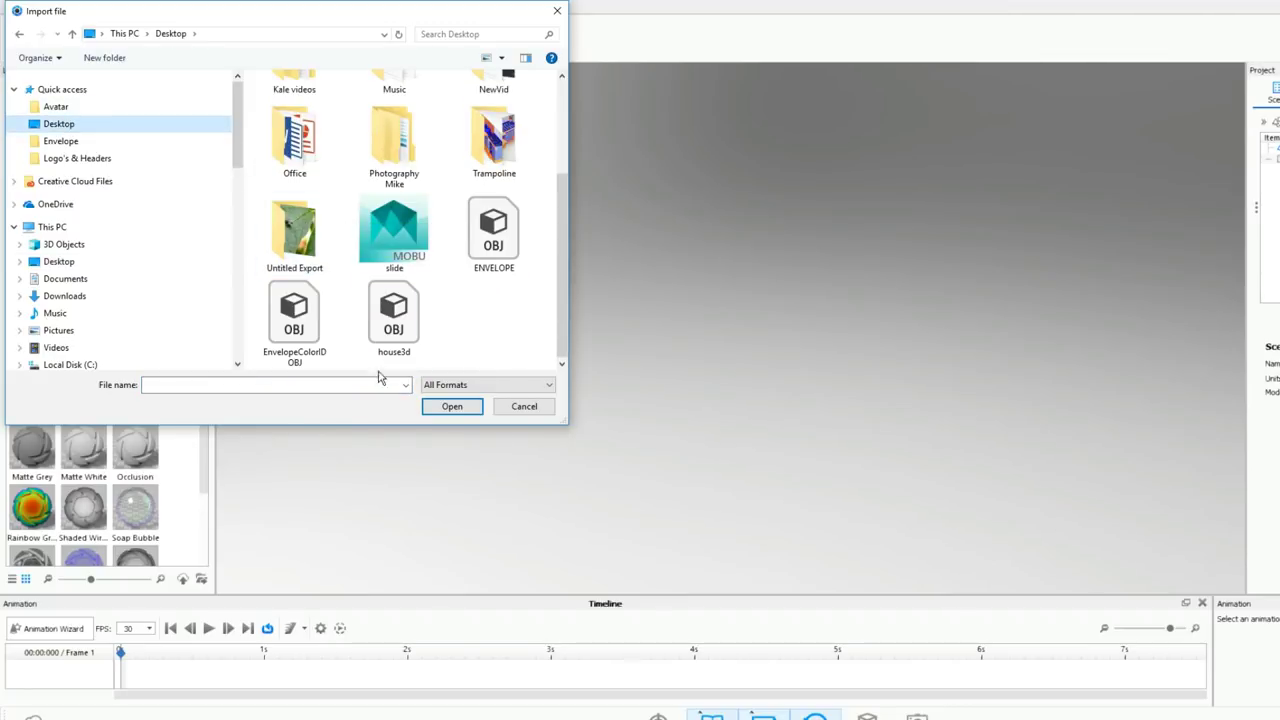
click(294, 318)
click(451, 407)
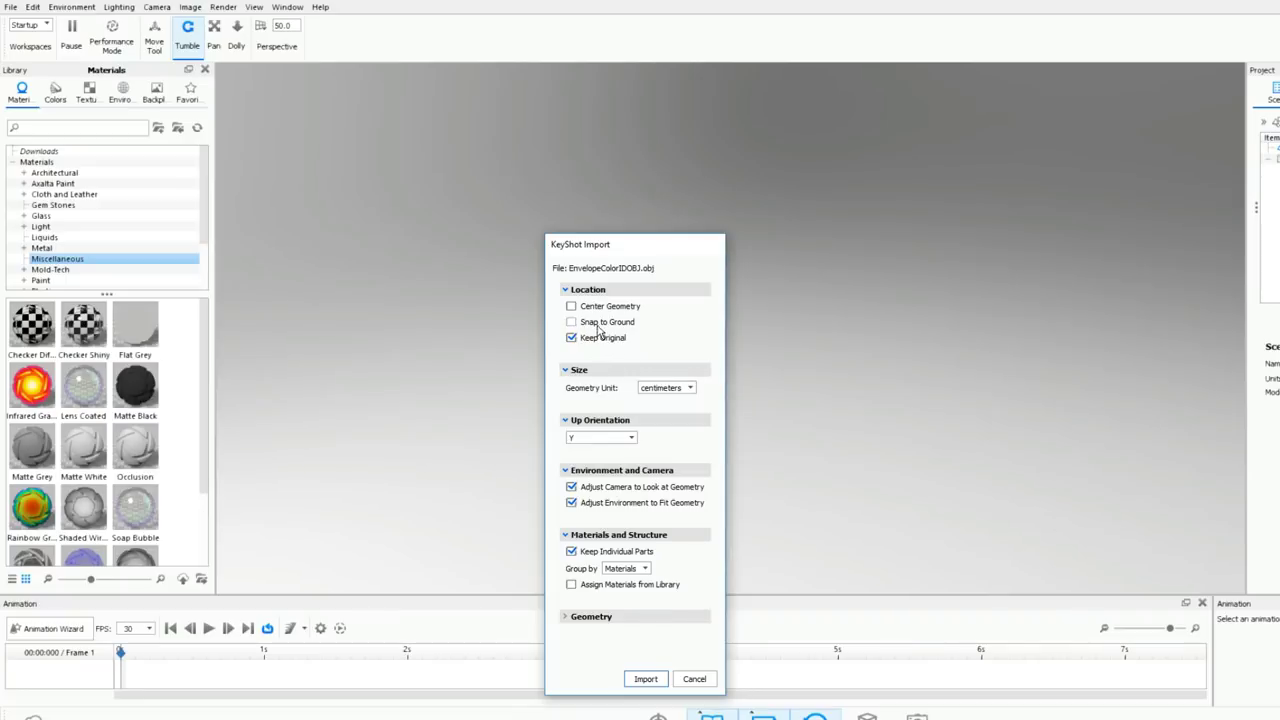
click(645, 679)
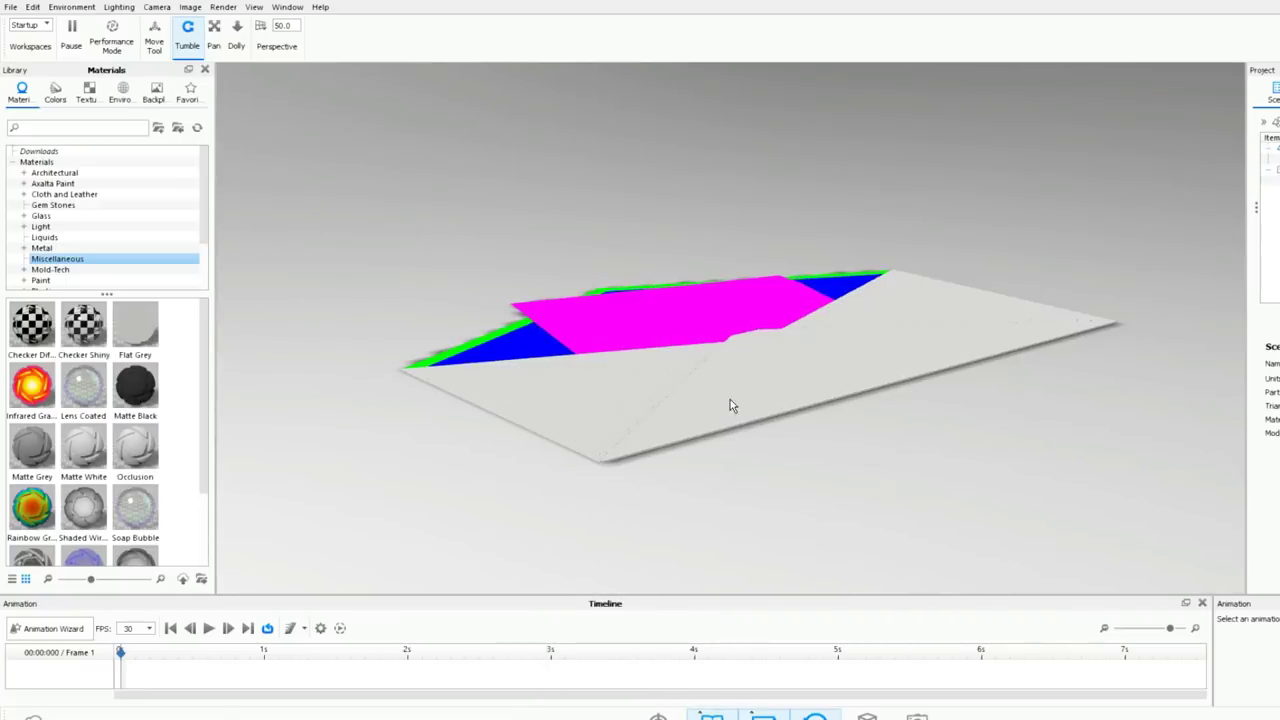
Orbit to view the envelope from above and apply the White Solid Vignette studio backplate to the scene
drag(740, 480, 730, 508)
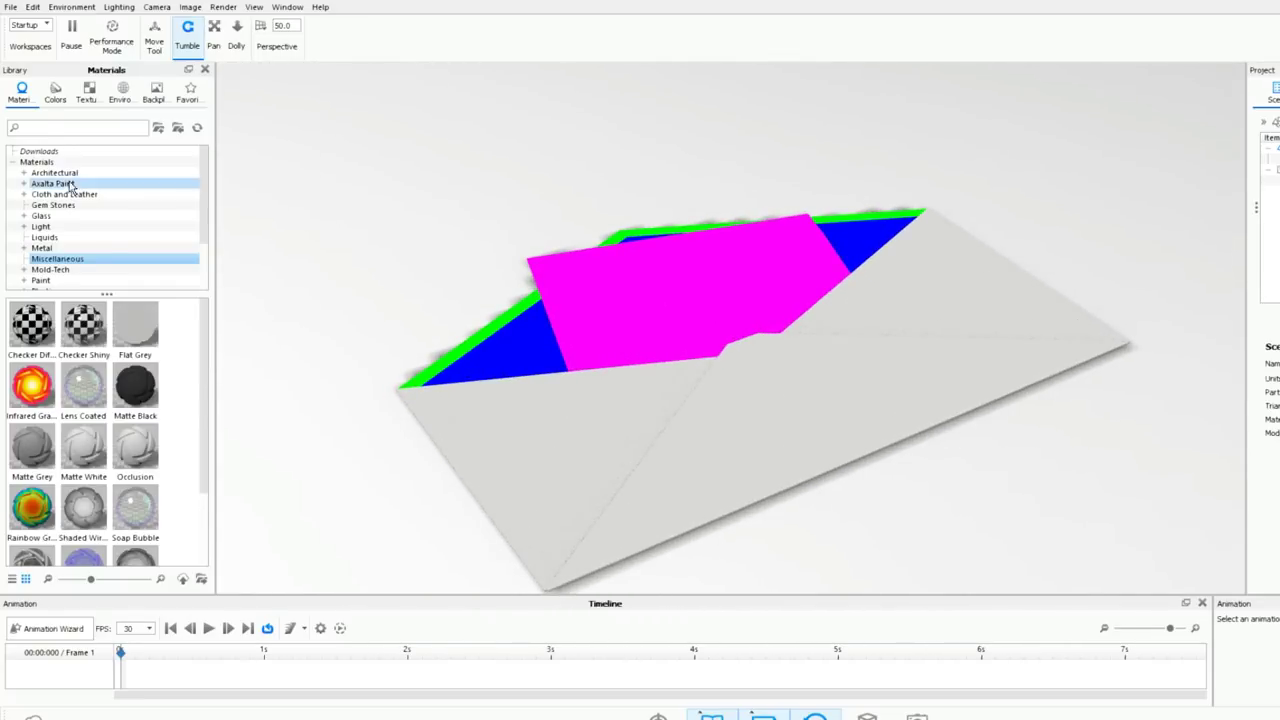
click(154, 100)
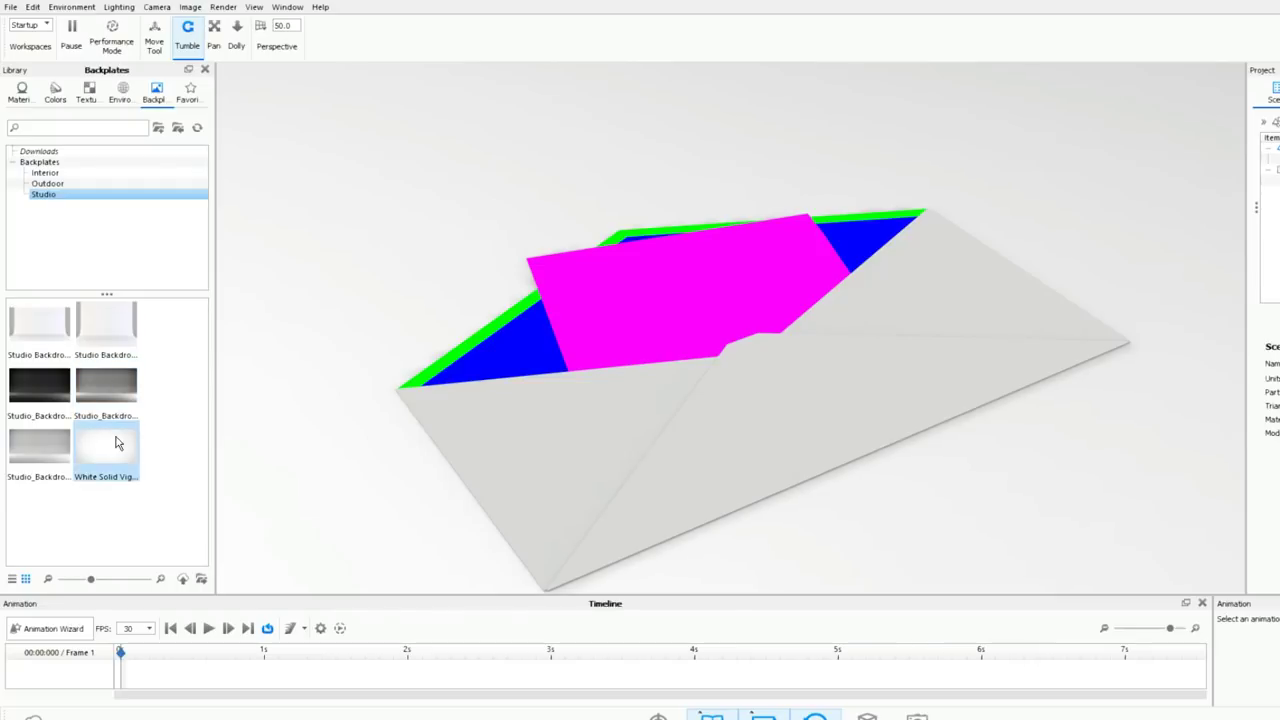
drag(105, 449, 323, 486)
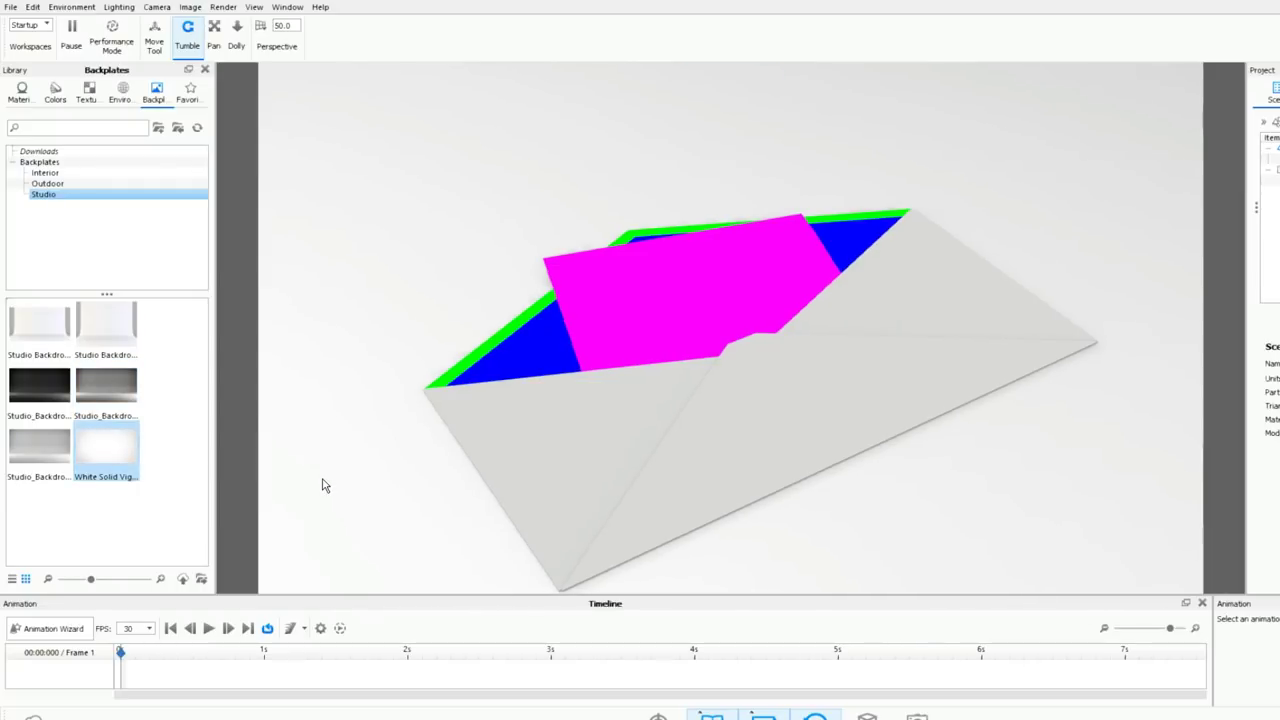
Try several interior environments on the scene and settle on Dosch-Stairwell_2k for the lighting
click(120, 94)
scroll(137, 460, down, 3)
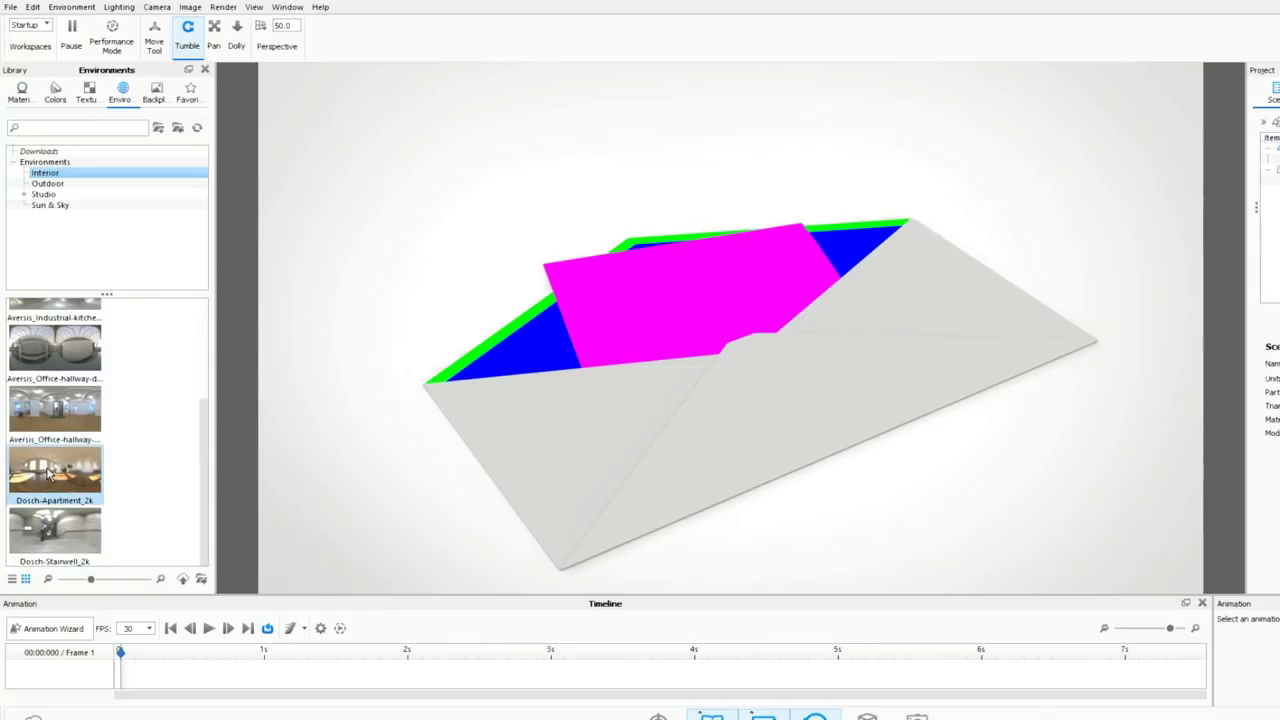
drag(48, 474, 326, 477)
drag(55, 348, 356, 330)
scroll(157, 400, up, 3)
drag(55, 325, 405, 261)
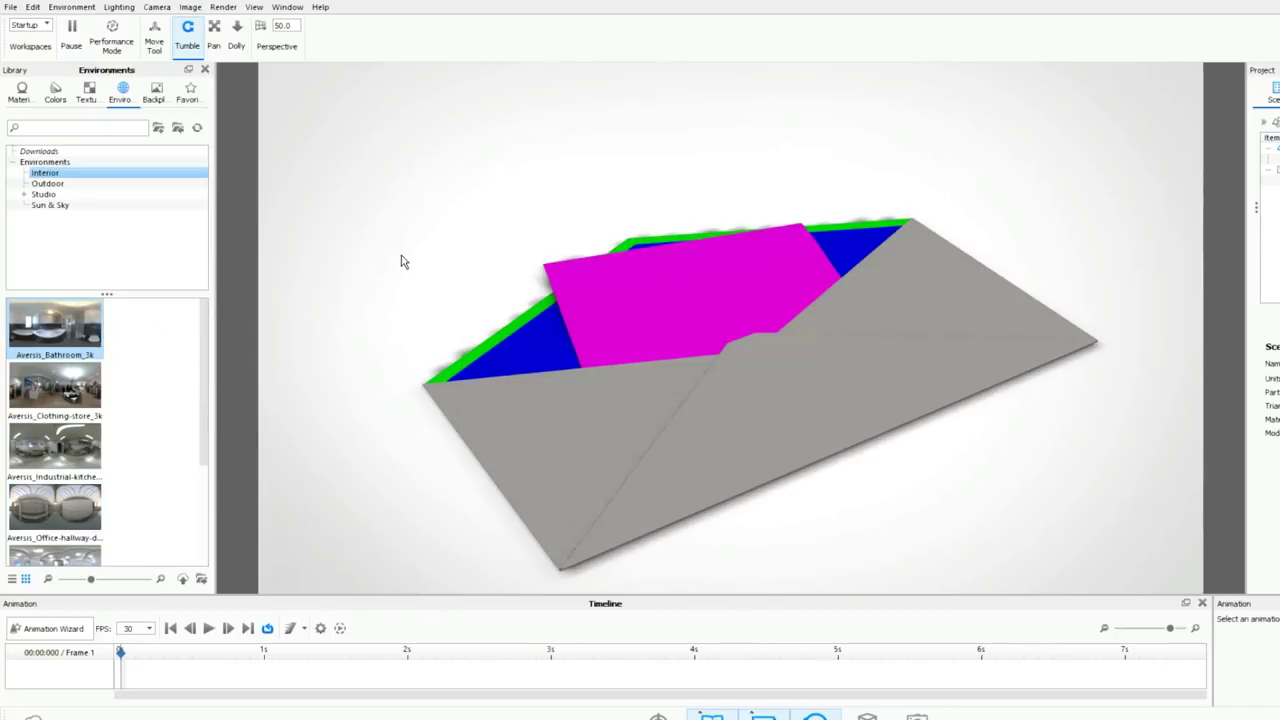
scroll(117, 451, down, 3)
drag(50, 540, 371, 503)
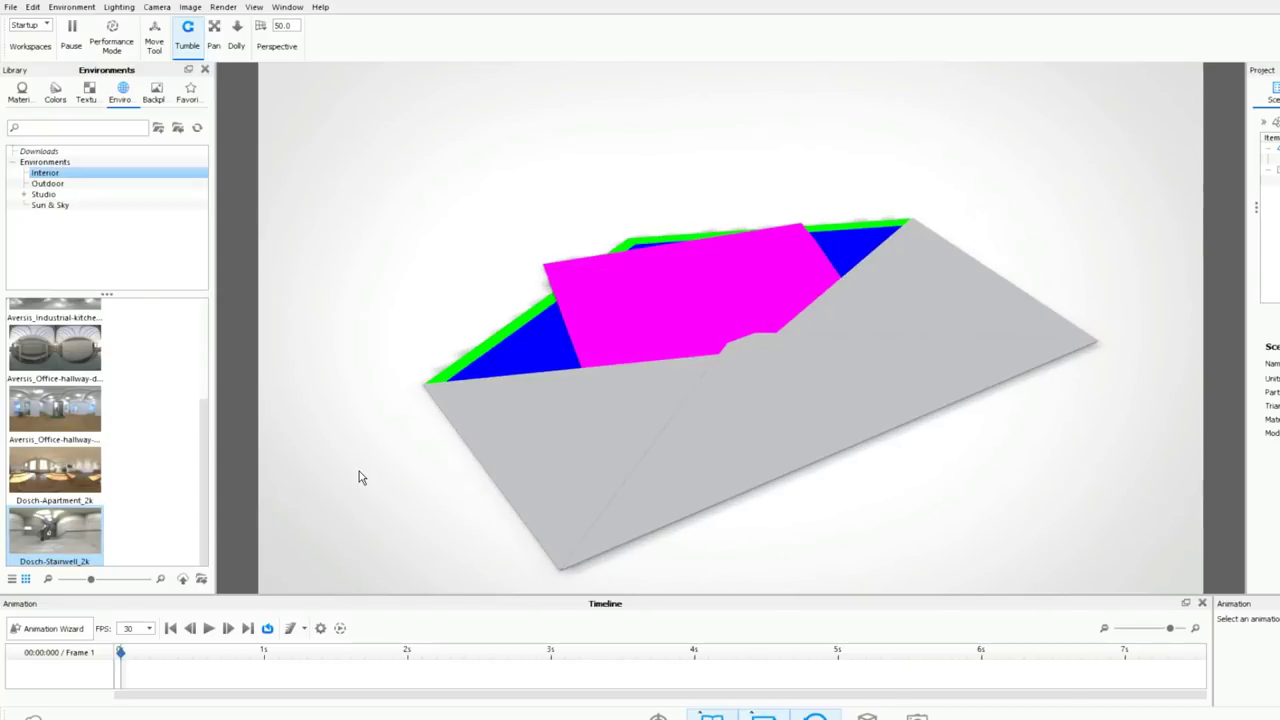
Apply the Cloth Weave Beige 1mm material from the Cloth and Leather category to the grey envelope body
click(22, 92)
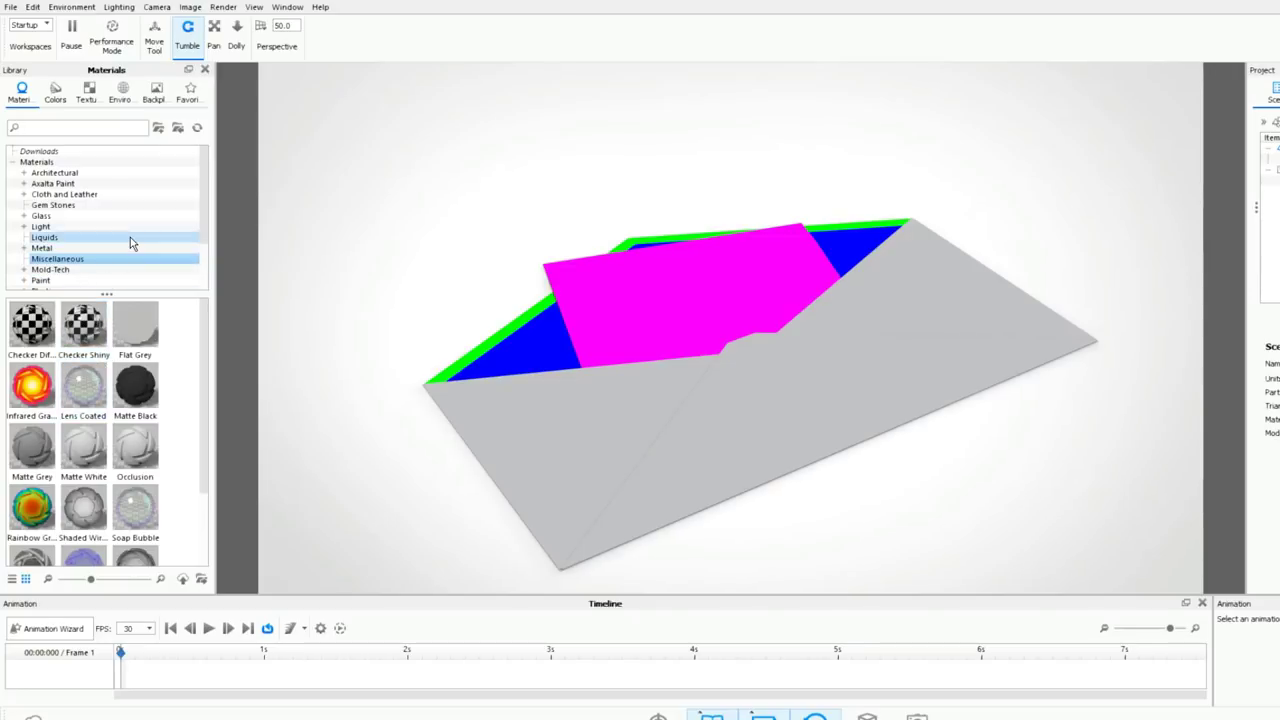
scroll(131, 239, down, 2)
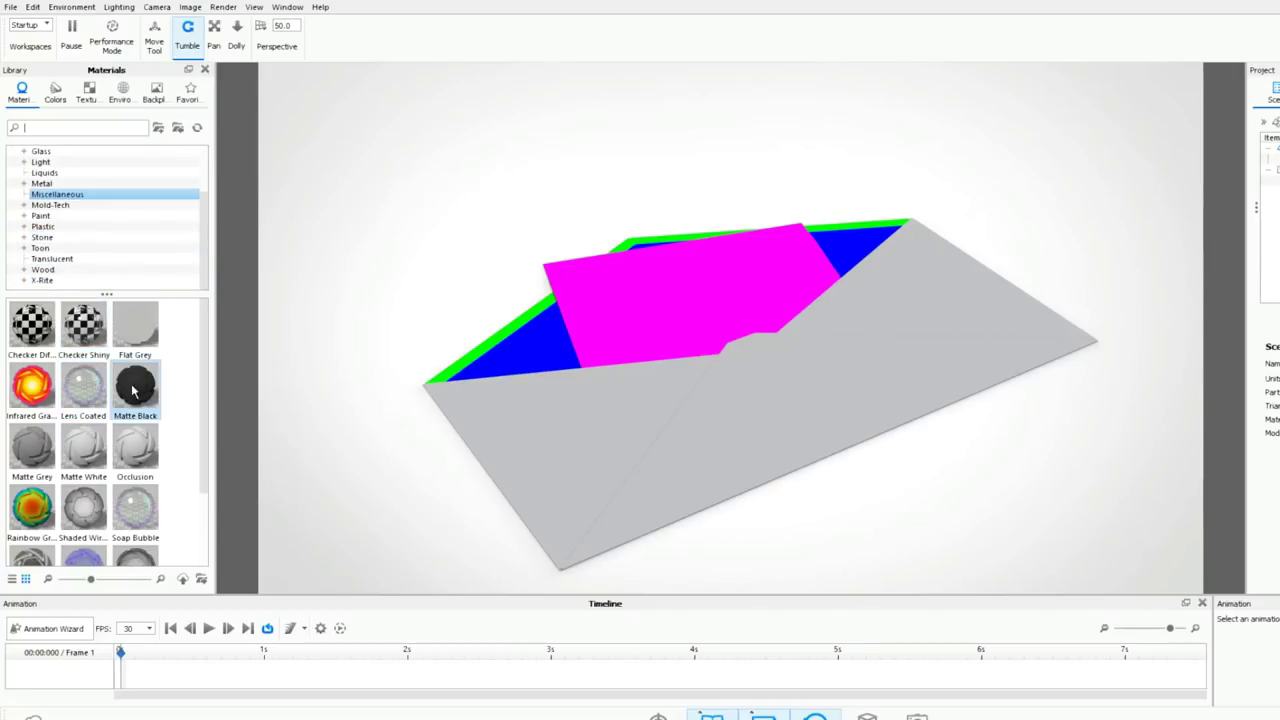
scroll(100, 505, down, 2)
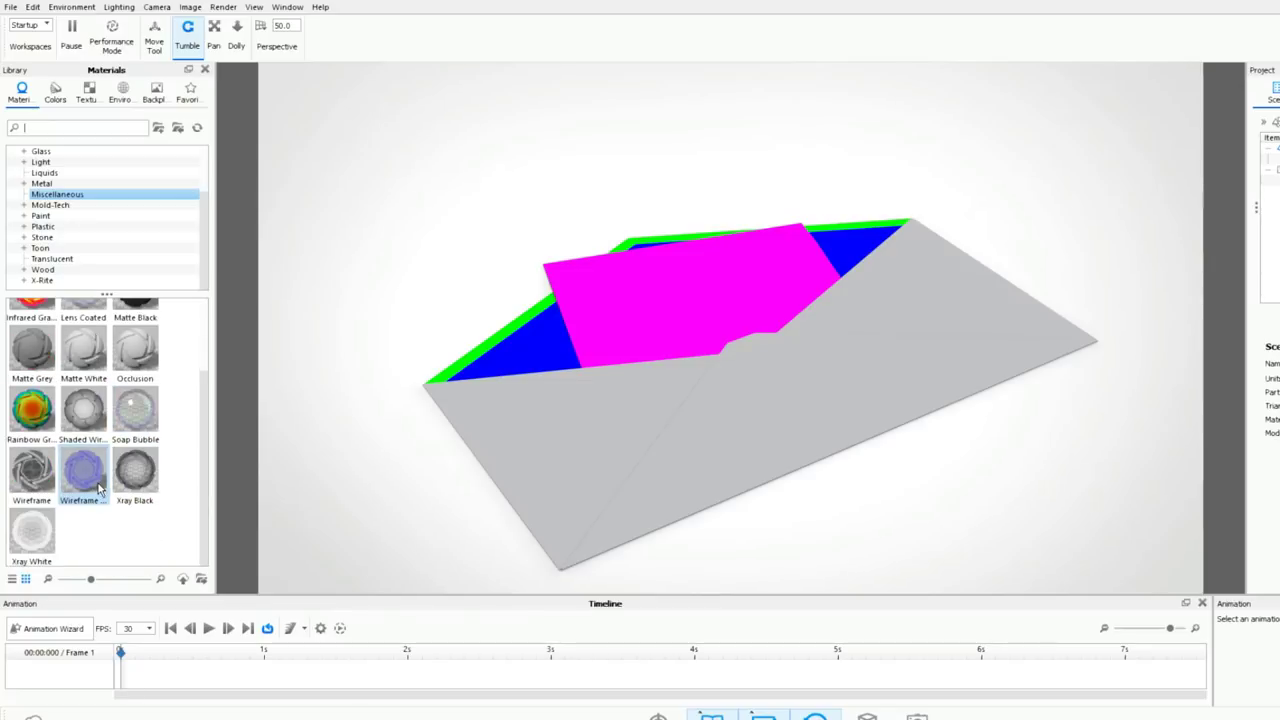
scroll(110, 483, up, 2)
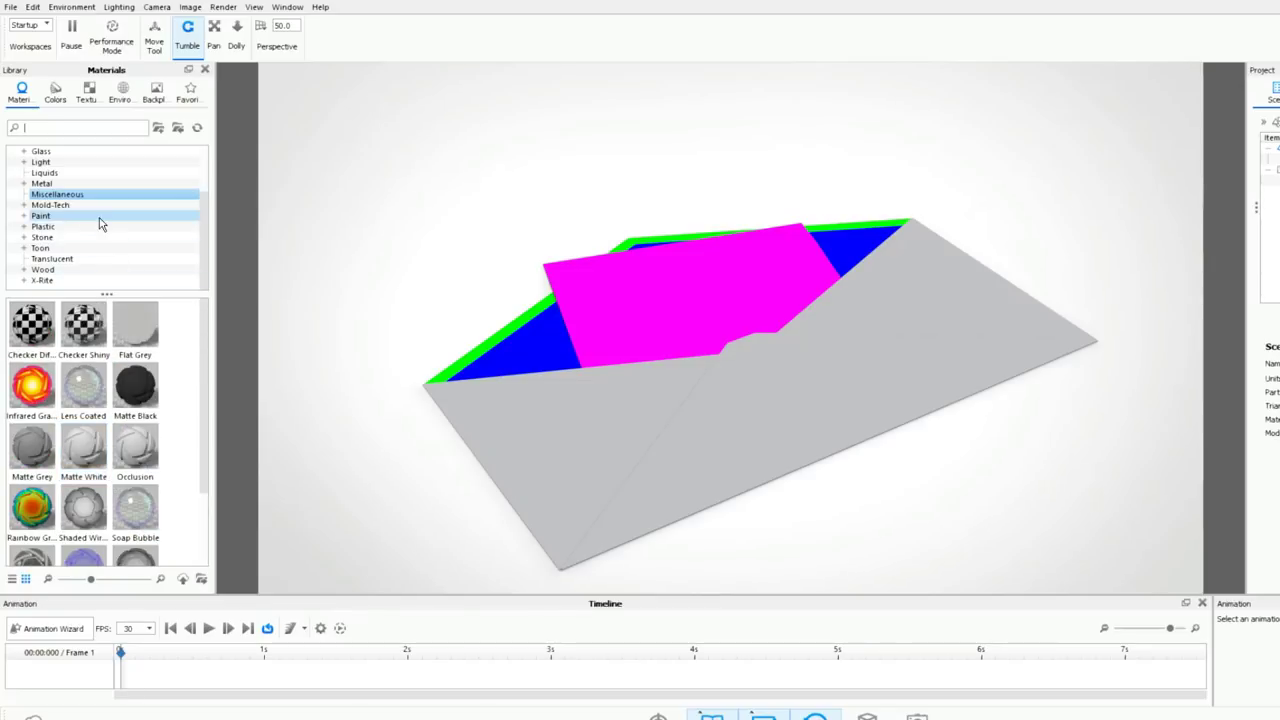
scroll(100, 226, up, 2)
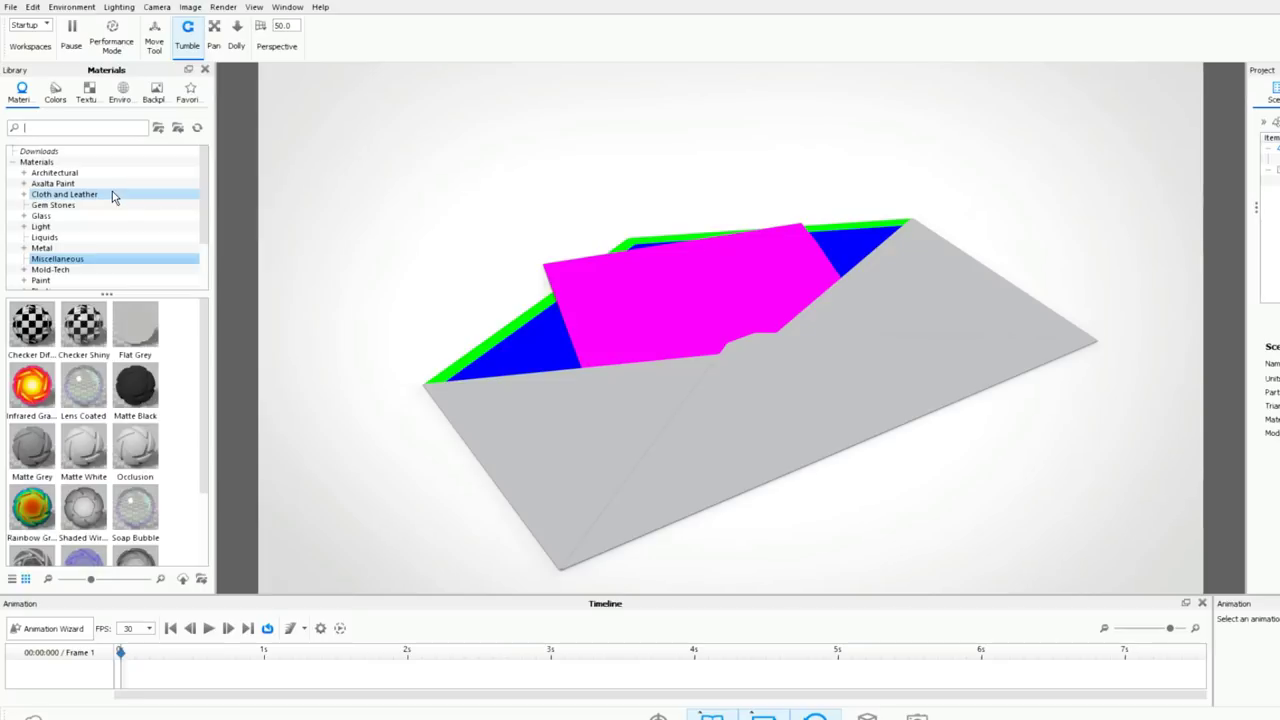
click(110, 196)
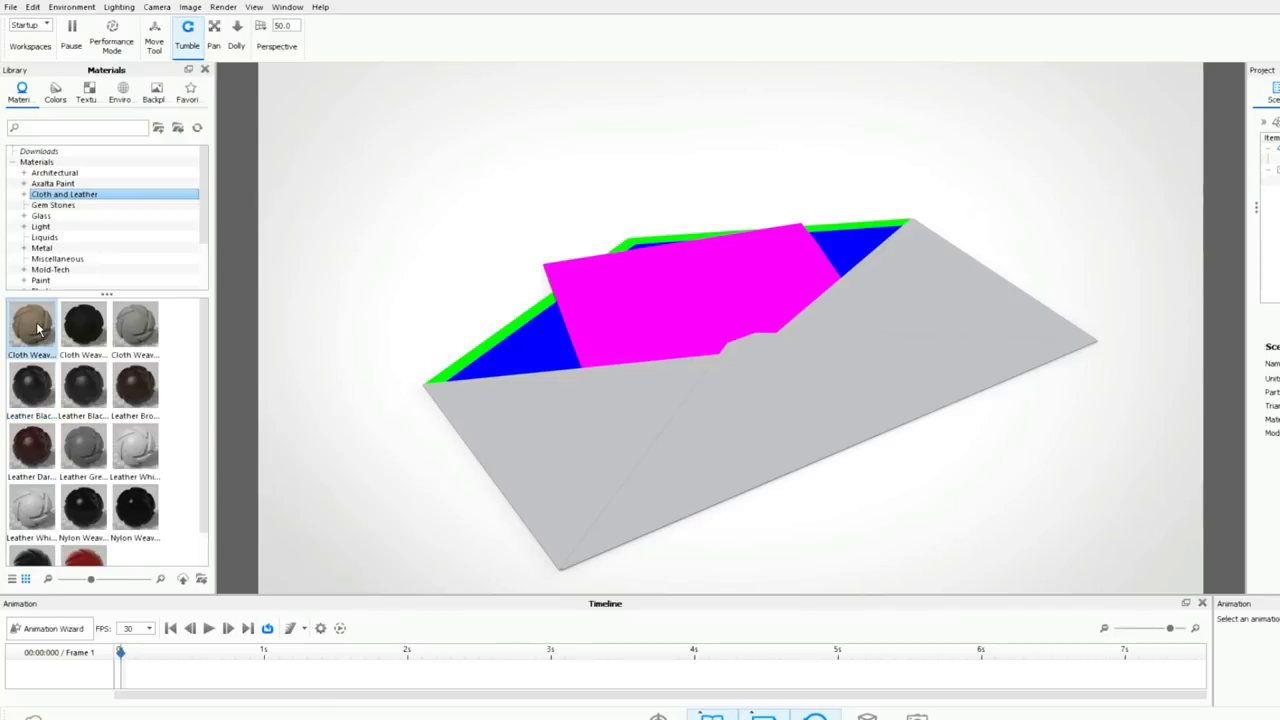
drag(35, 328, 546, 451)
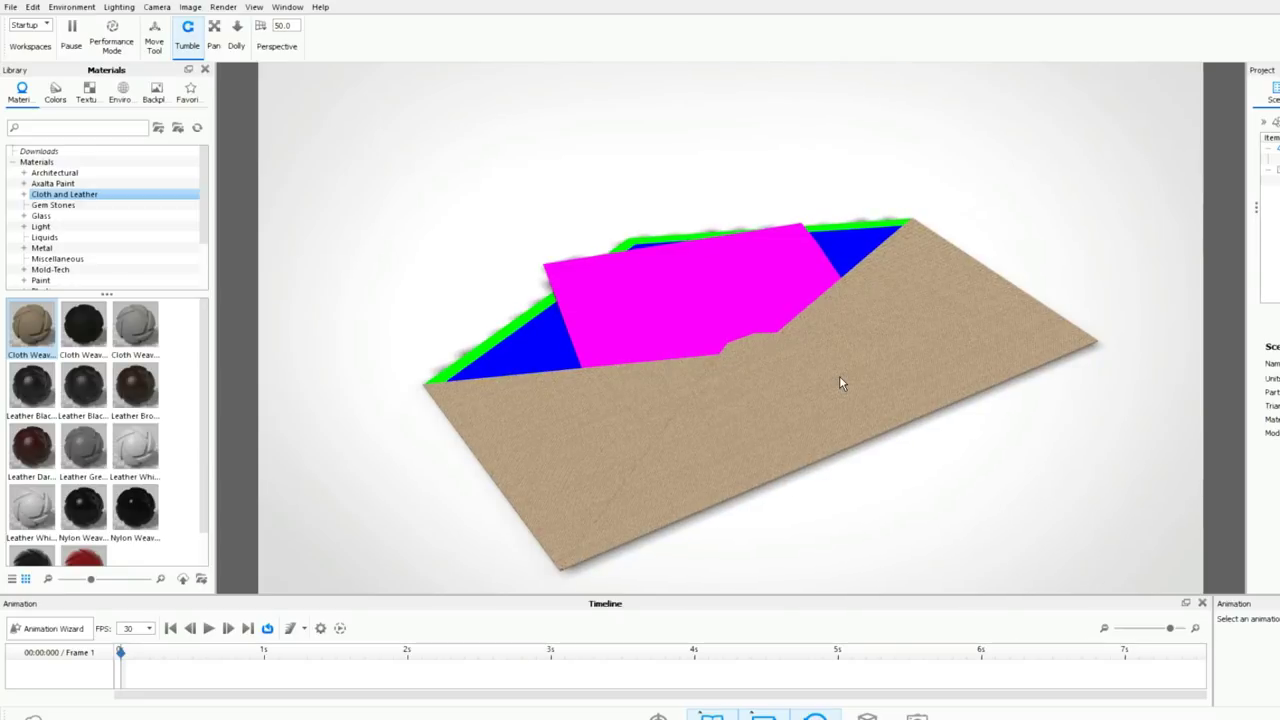
Set the warp color of the envelope body's weave texture to near-white, RGB 247, 246, 246
double_click(995, 338)
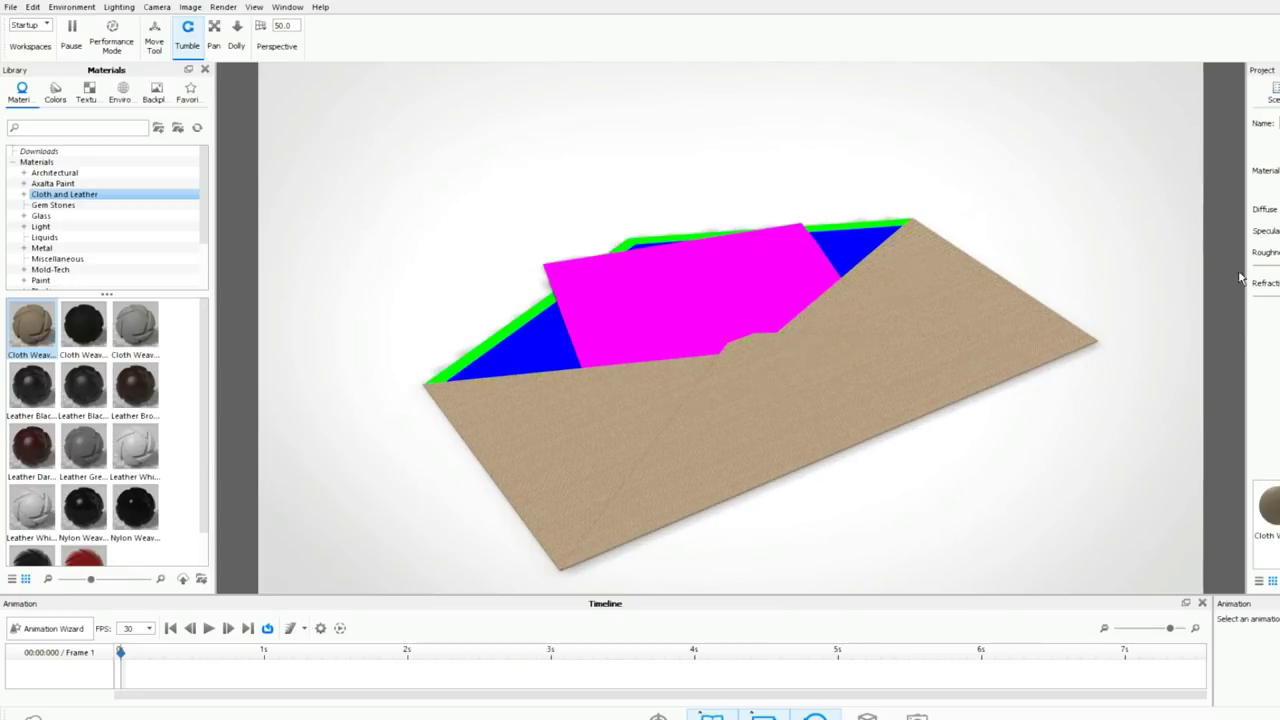
drag(1276, 70, 951, 72)
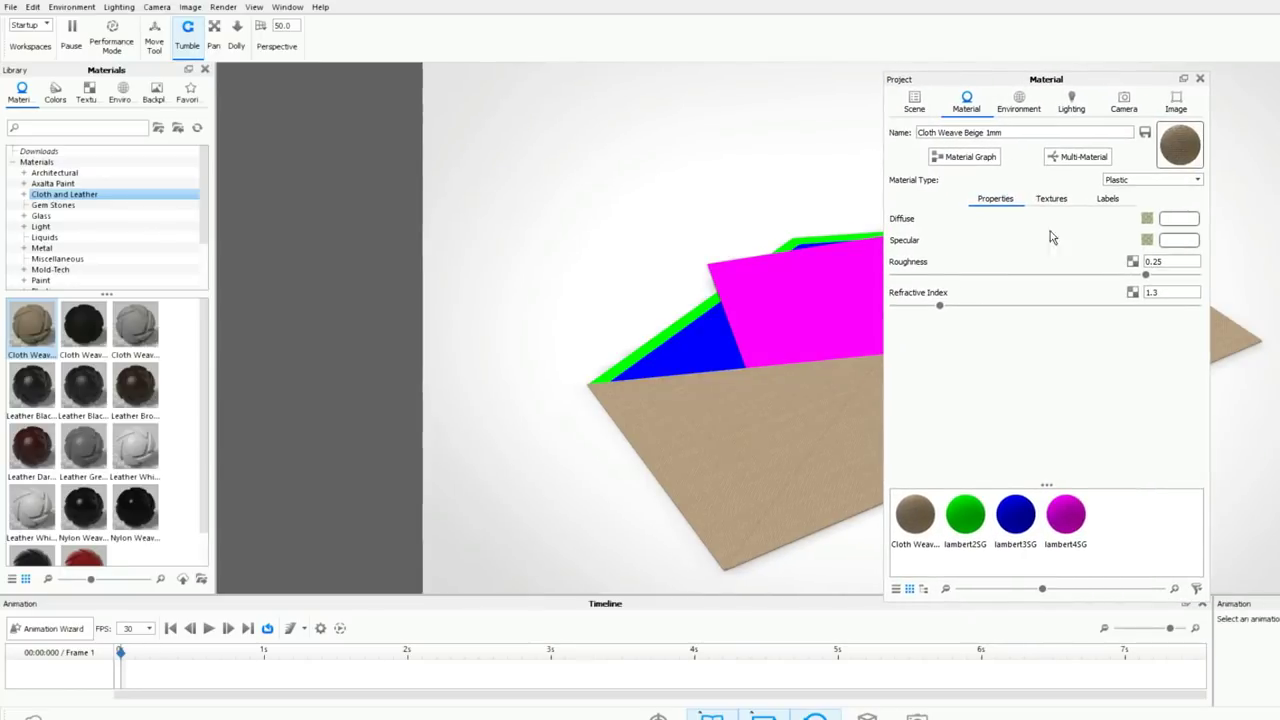
click(1048, 199)
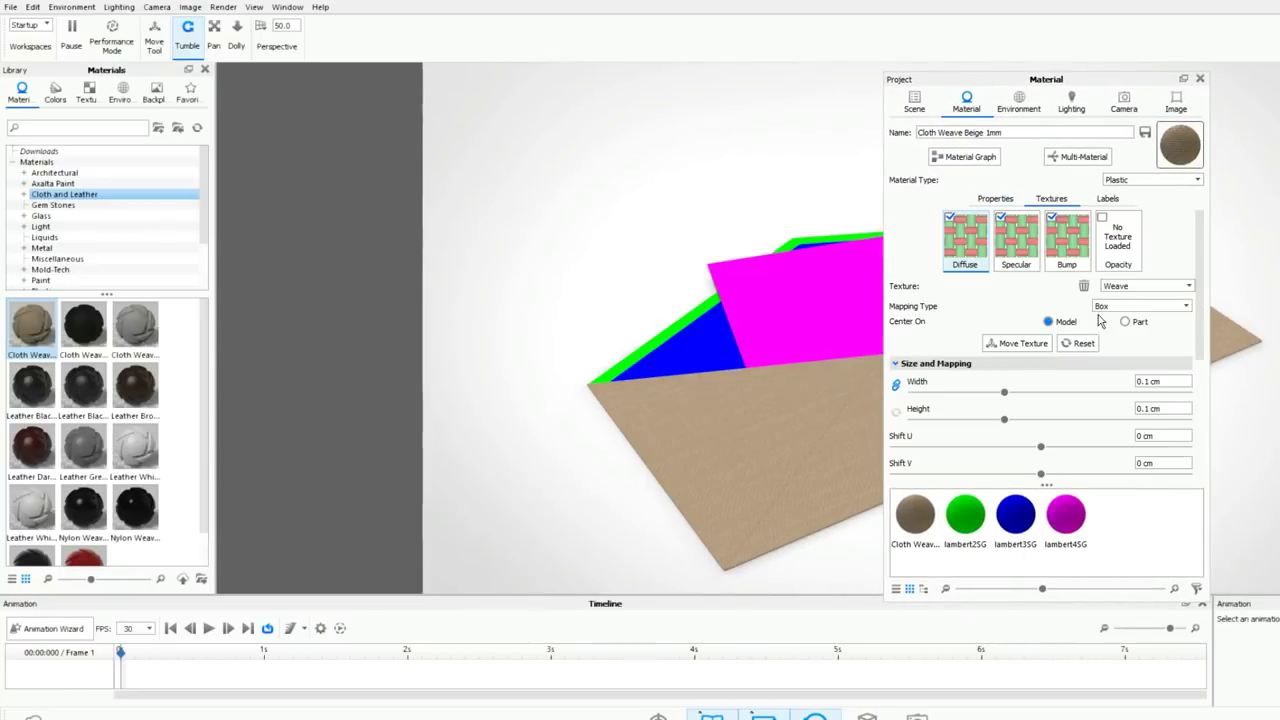
scroll(1102, 322, down, 5)
click(1168, 420)
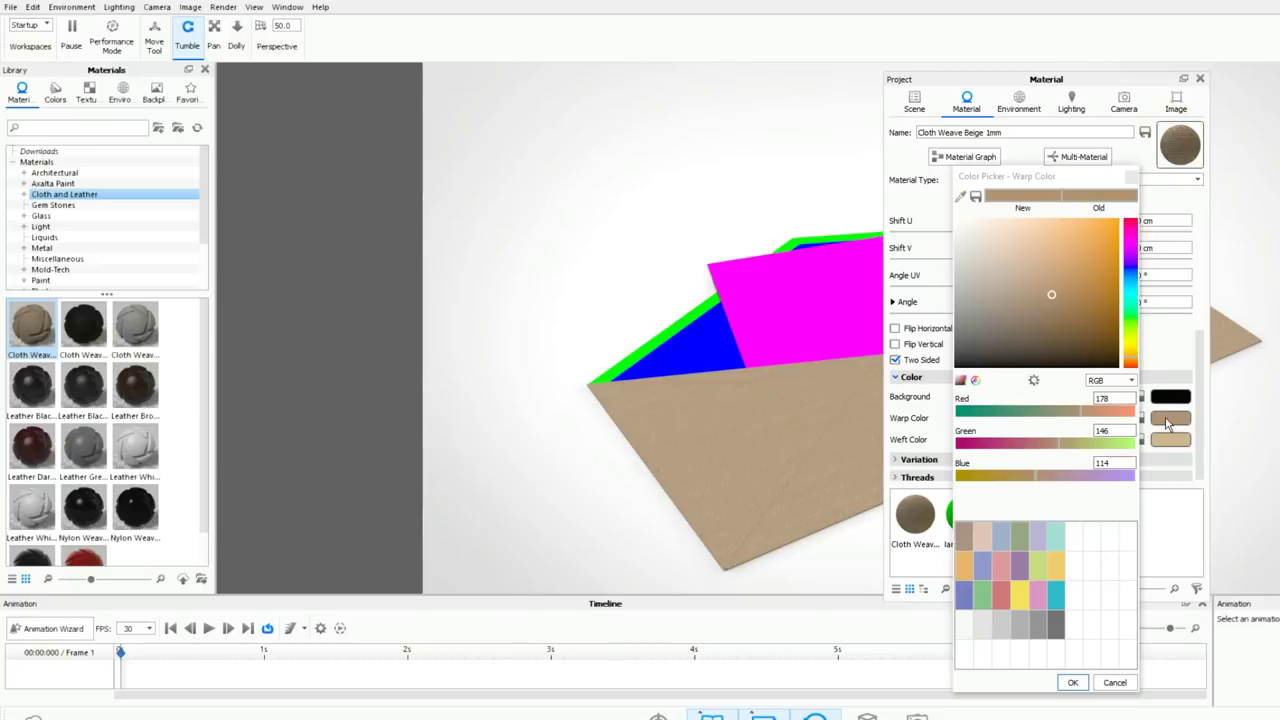
click(957, 230)
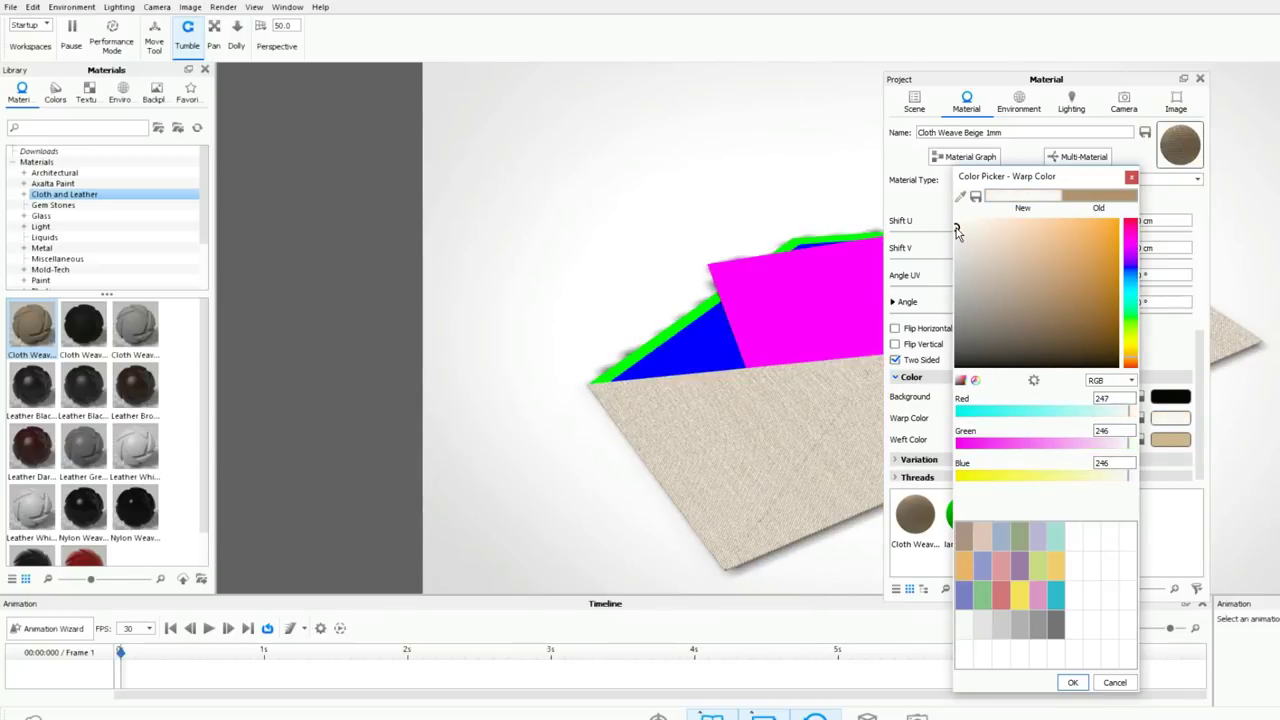
click(1072, 682)
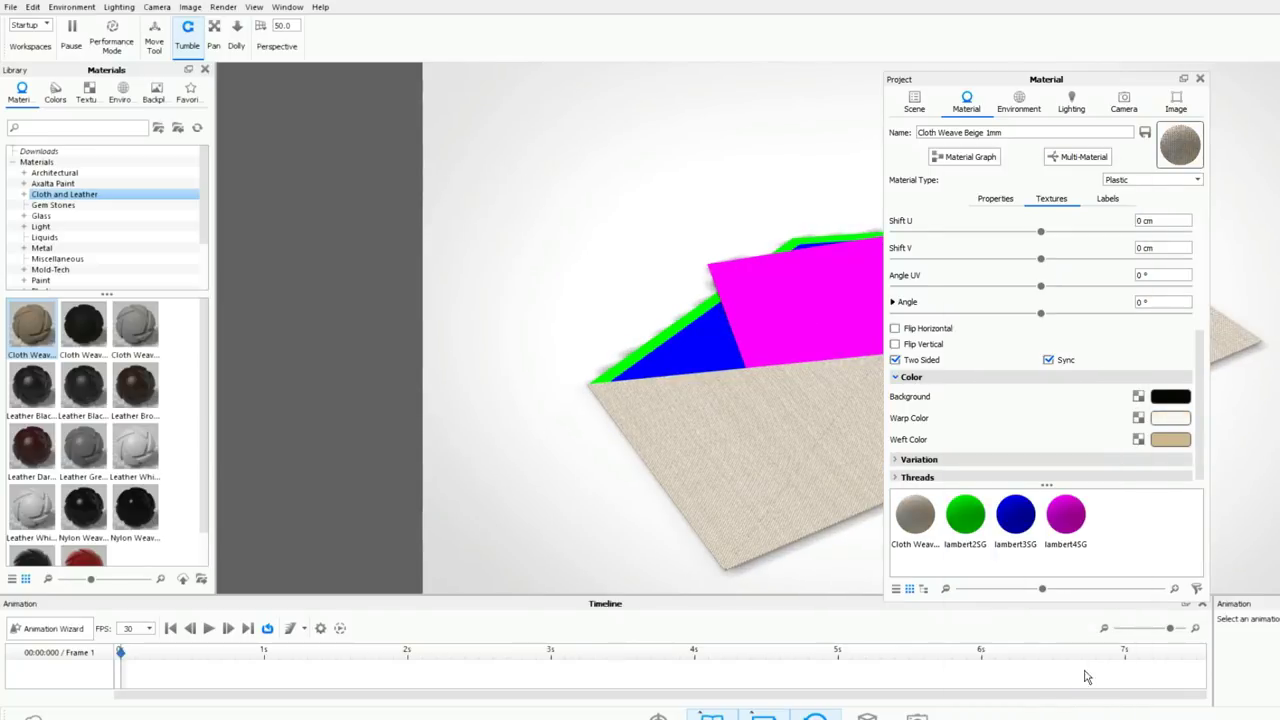
Set the weft color of the envelope body's weave texture to light grey, RGB 238, 236, 236, and close the material settings
click(1170, 440)
mouse_move(969, 333)
mouse_down()
mouse_move(918, 265)
mouse_move(922, 277)
mouse_up()
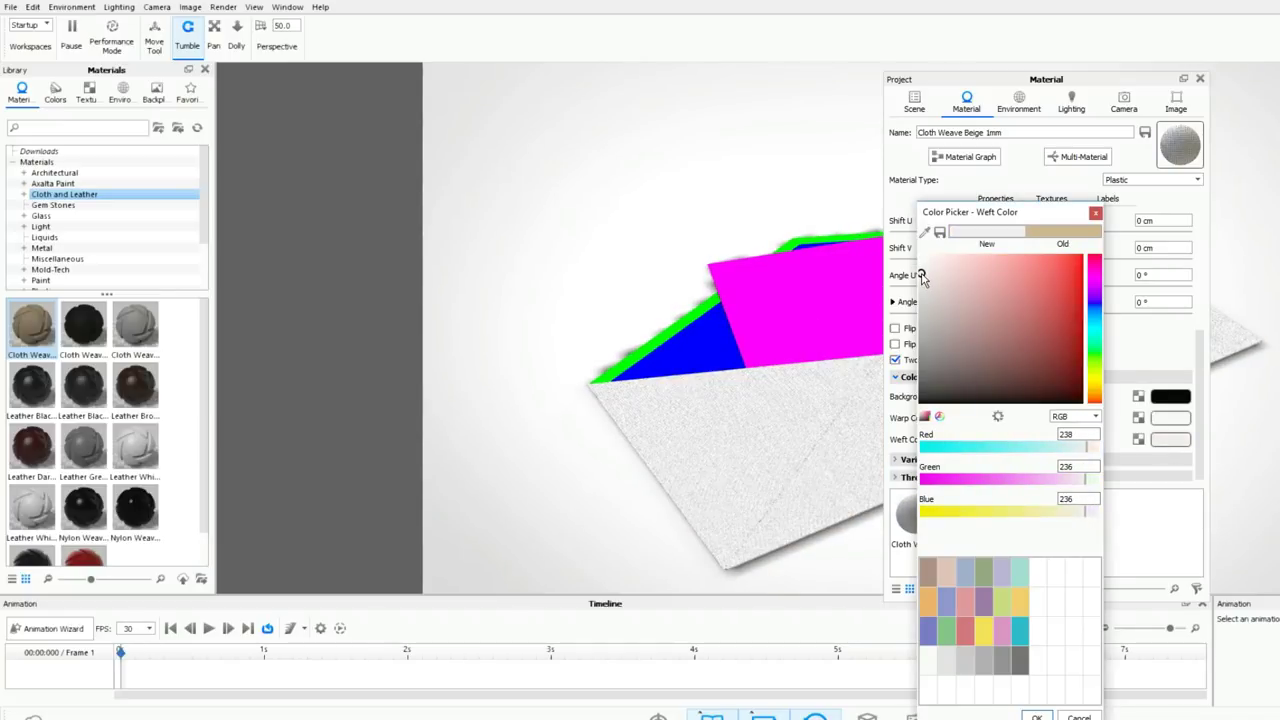
click(1037, 716)
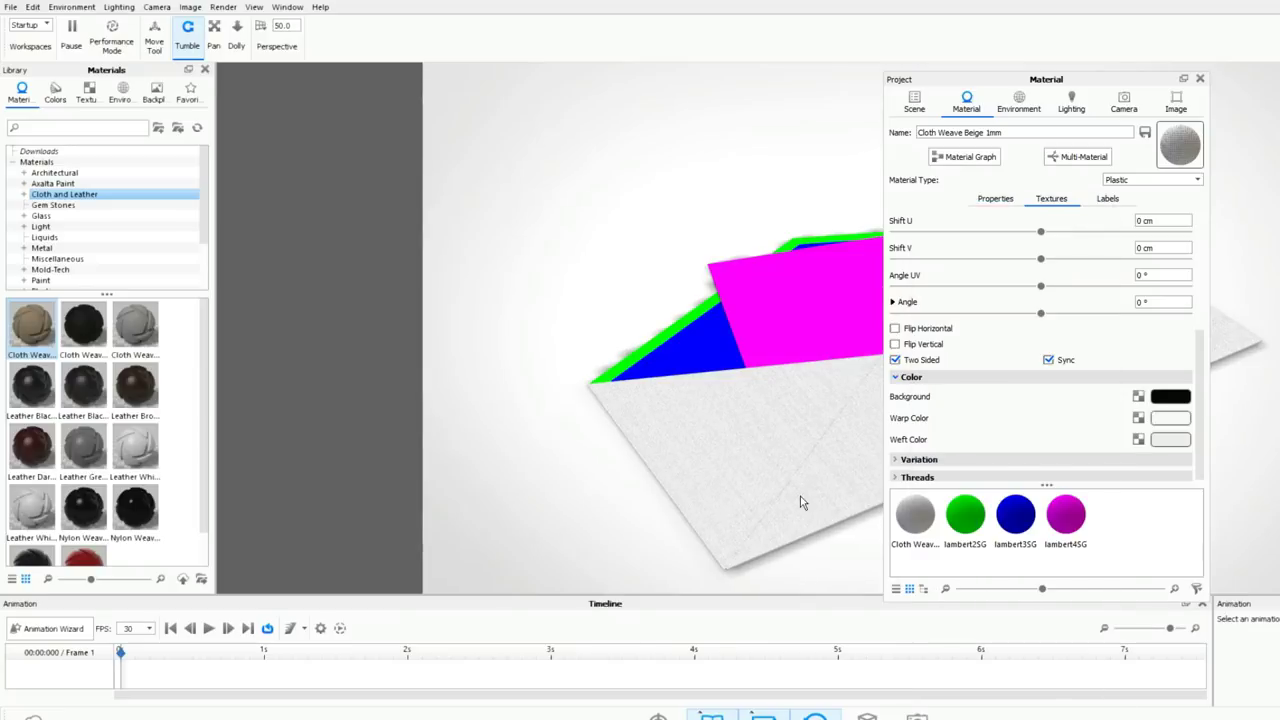
click(1200, 80)
Inspect the weave up close and apply the Cloth Weave Beige 1mm material to the envelope's blue interior
scroll(866, 404, up, 5)
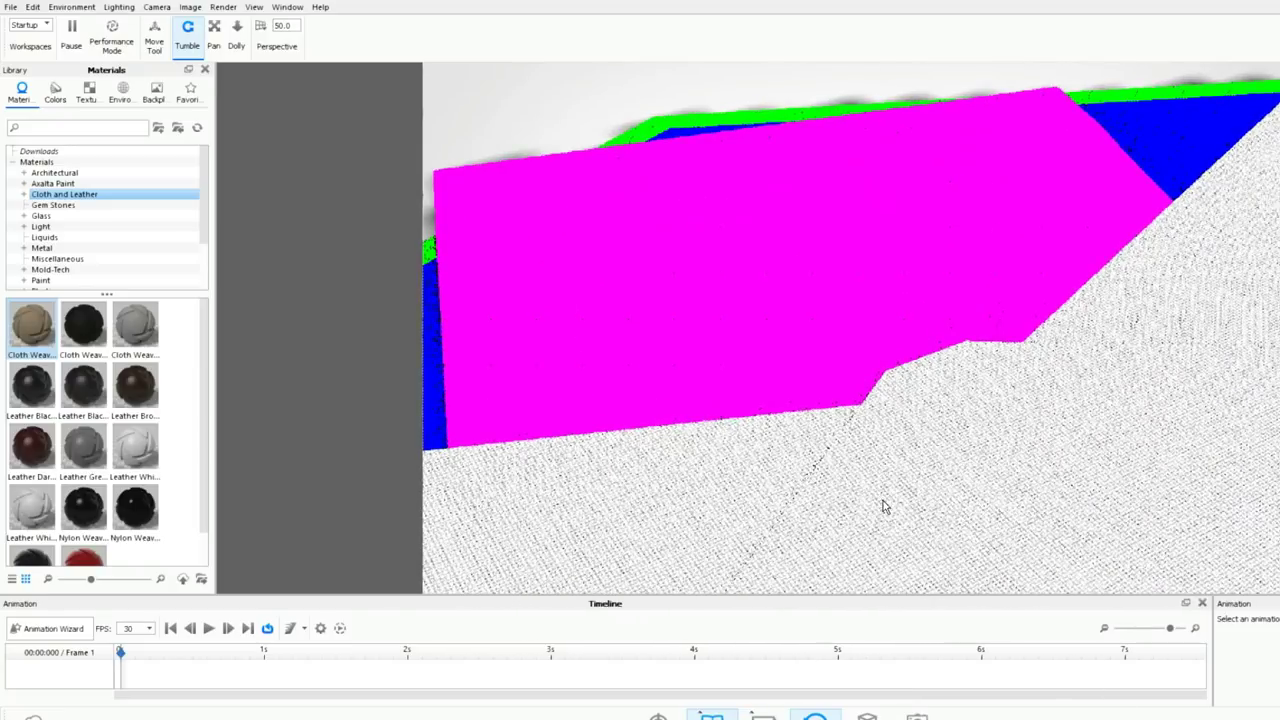
scroll(905, 526, up, 3)
scroll(905, 526, down, 10)
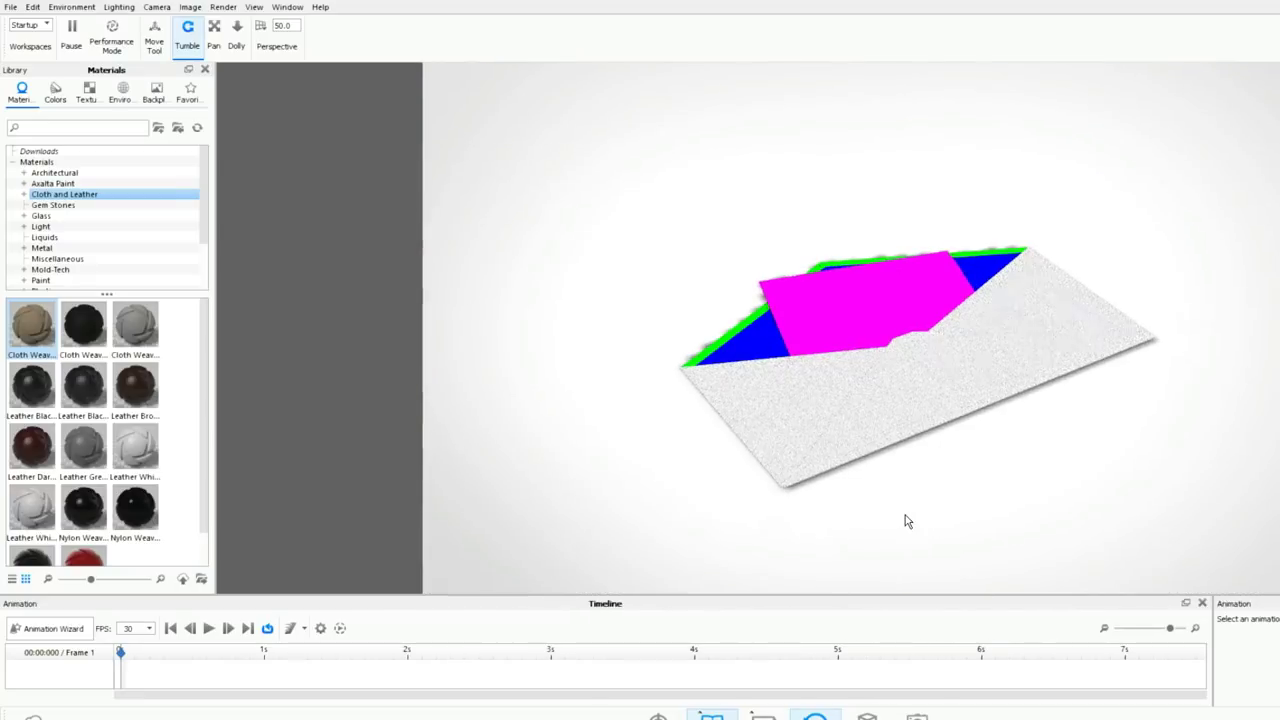
scroll(905, 521, up, 5)
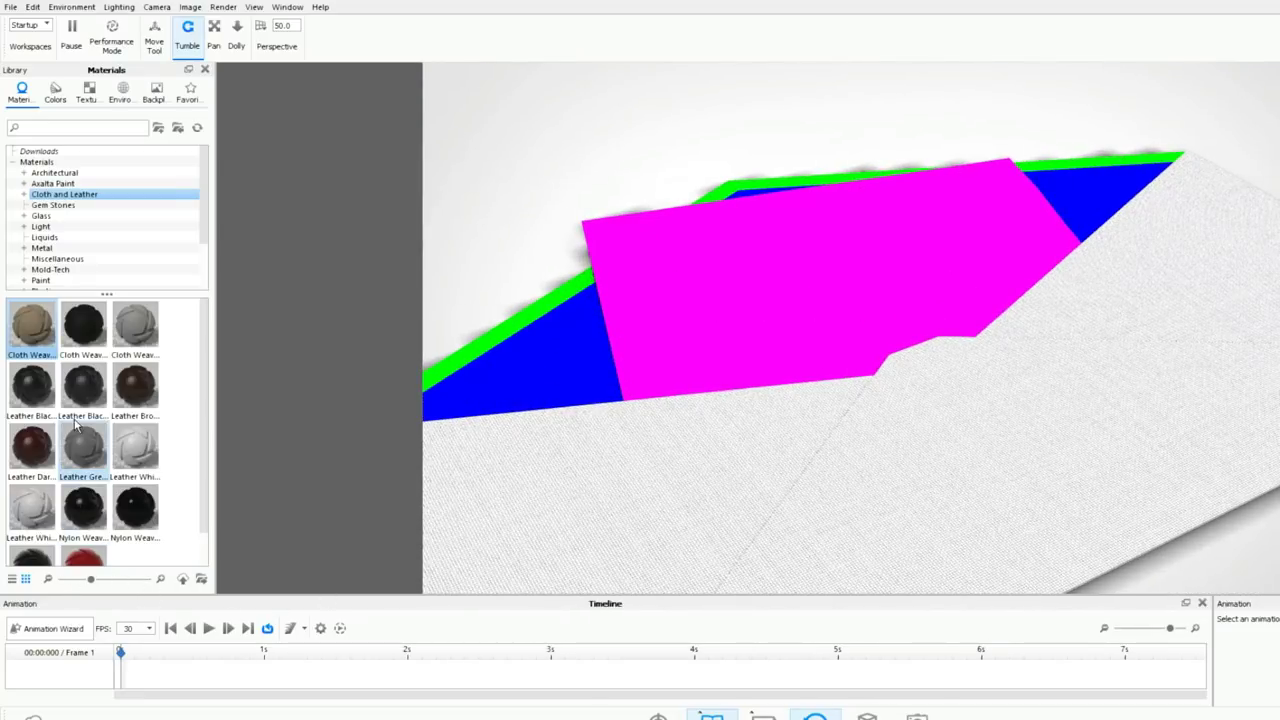
drag(33, 330, 577, 385)
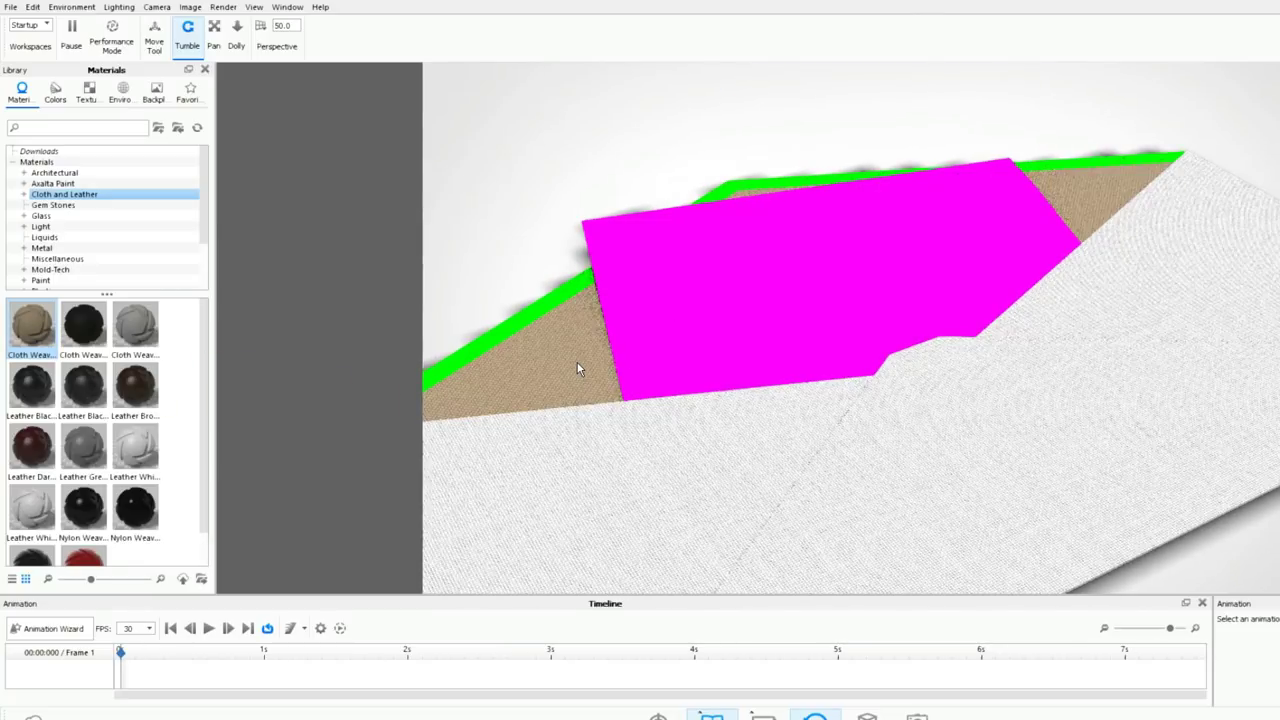
Set the warp color of the envelope interior's weave texture to pure white, RGB 255, 255, 255
double_click(578, 369)
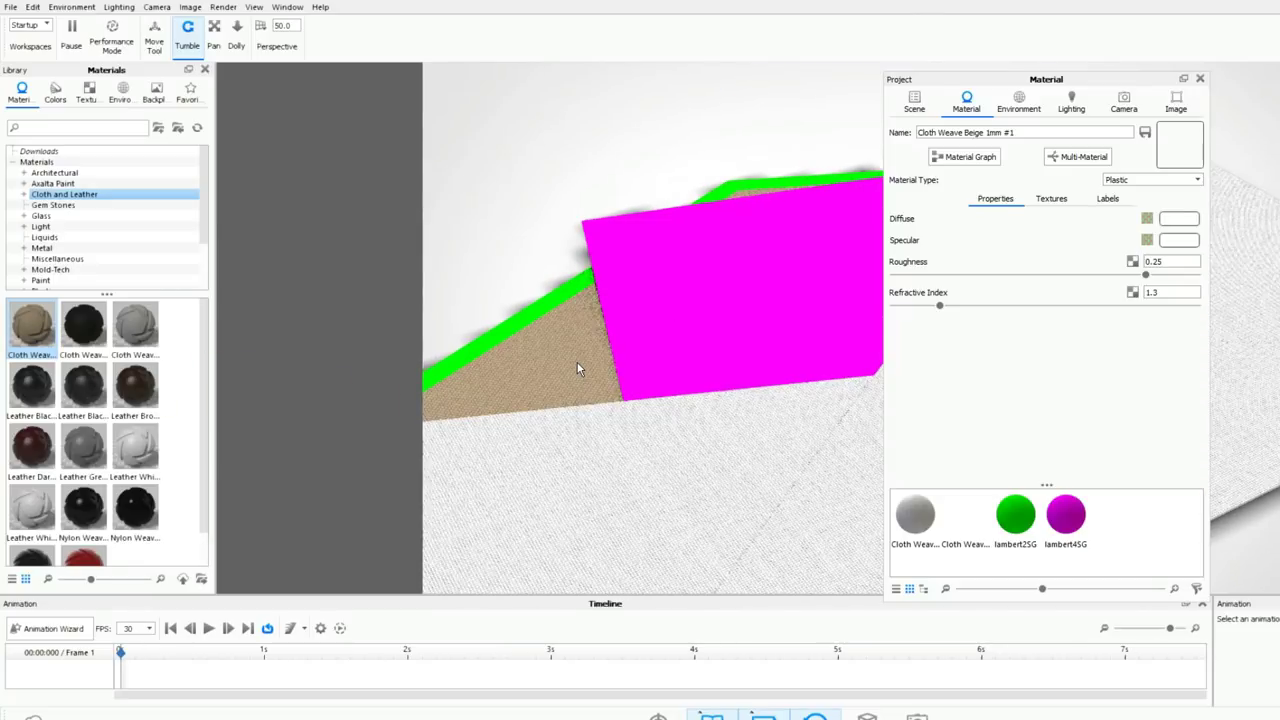
click(1064, 201)
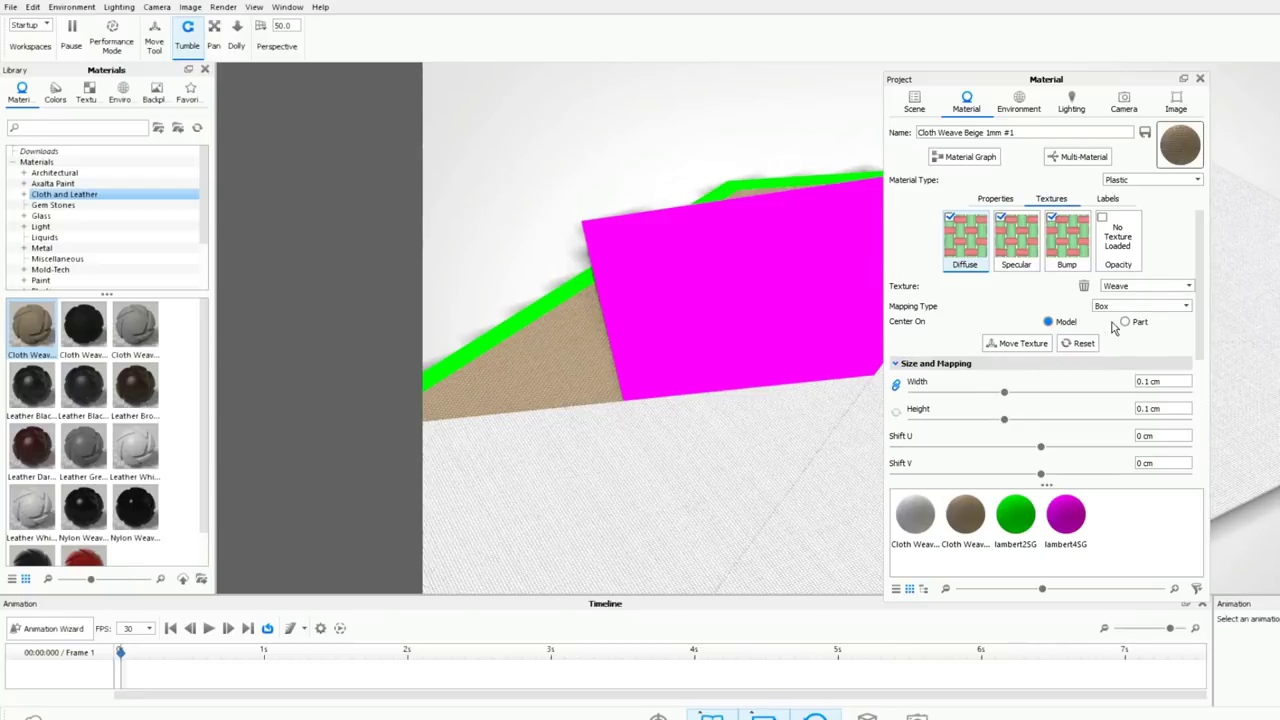
scroll(1128, 410, down, 5)
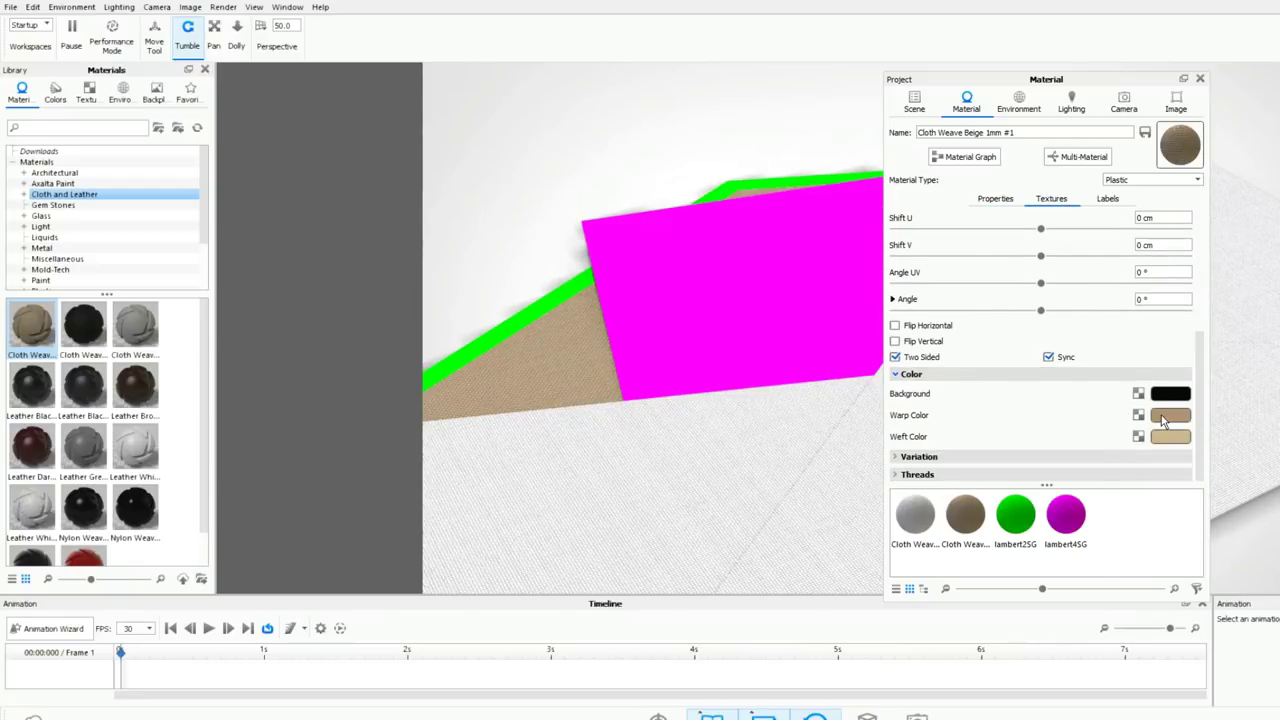
click(1163, 421)
drag(973, 345, 921, 256)
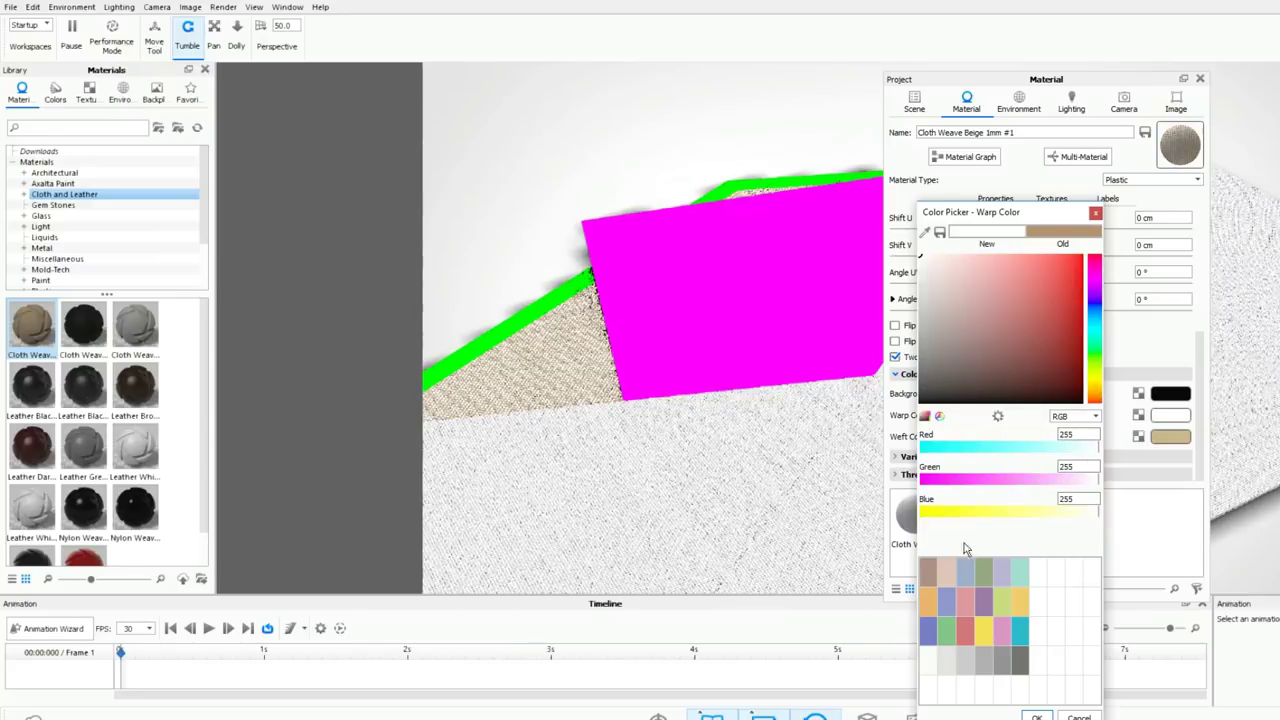
click(1035, 716)
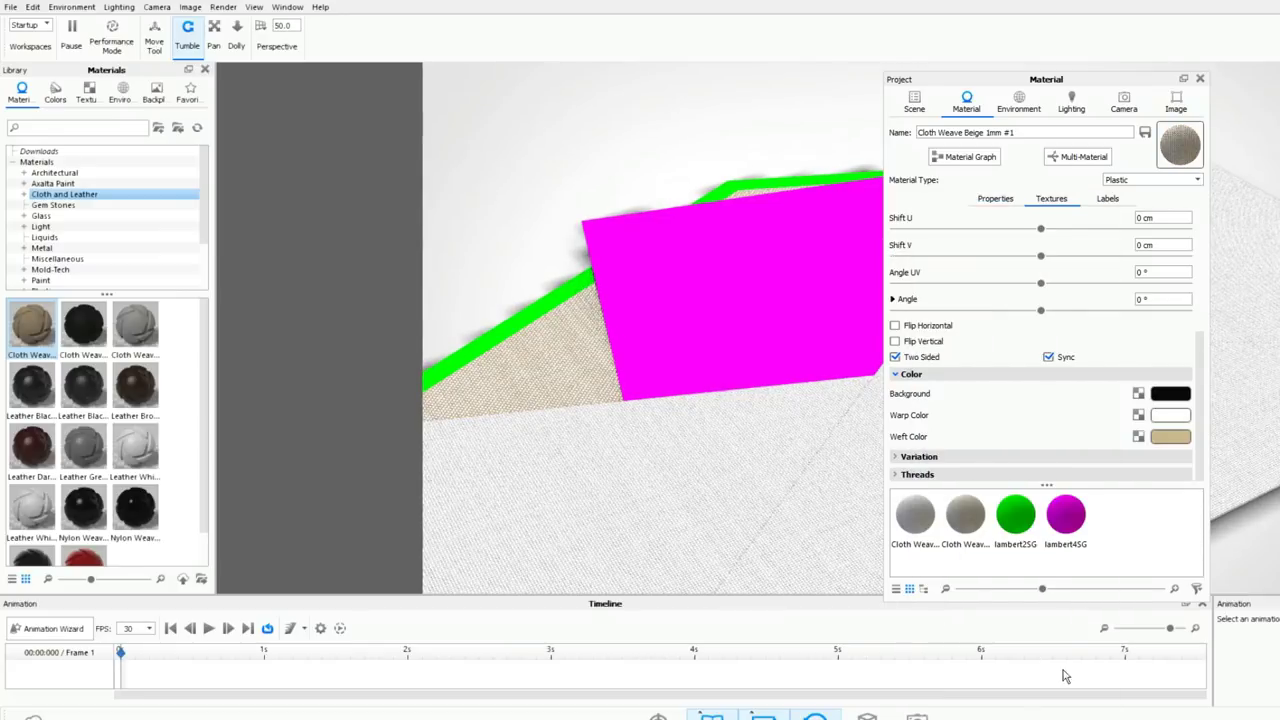
Set the weft color of the envelope interior's weave texture to pure white, RGB 255, 255, 255, and close the material settings
click(1170, 437)
drag(965, 386, 831, 258)
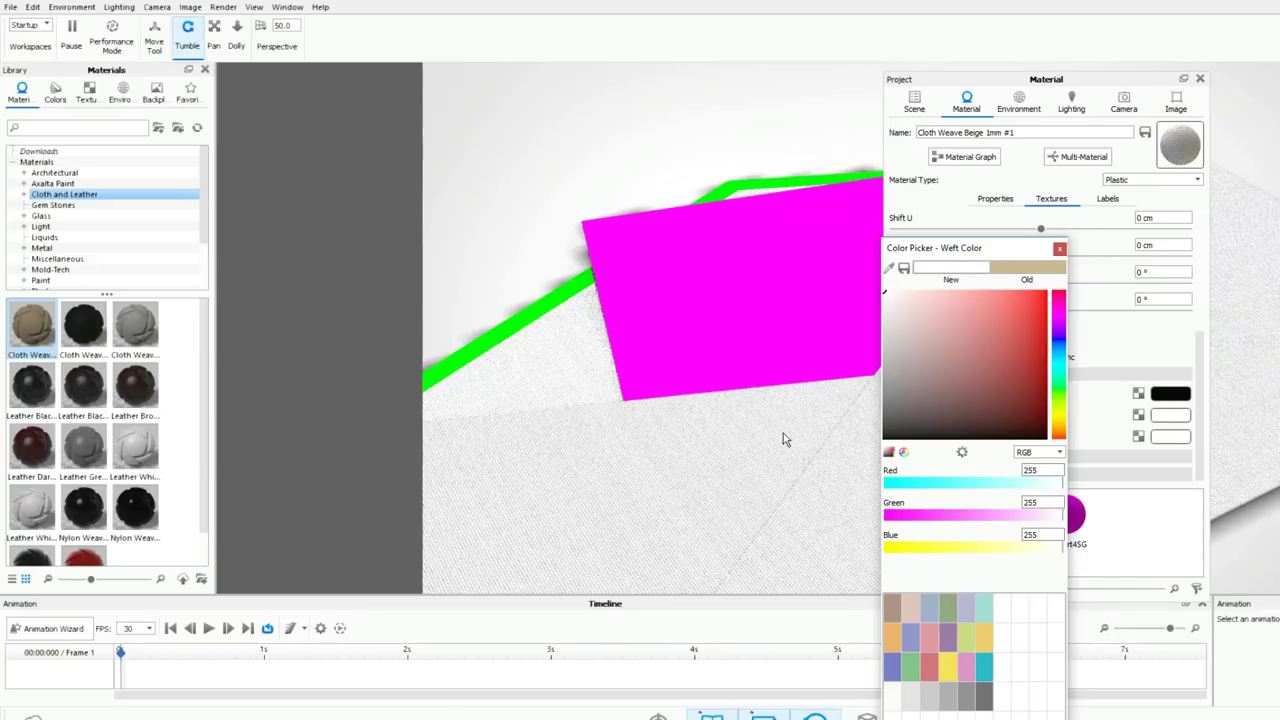
drag(997, 258, 1035, 119)
click(1038, 615)
drag(631, 471, 604, 462)
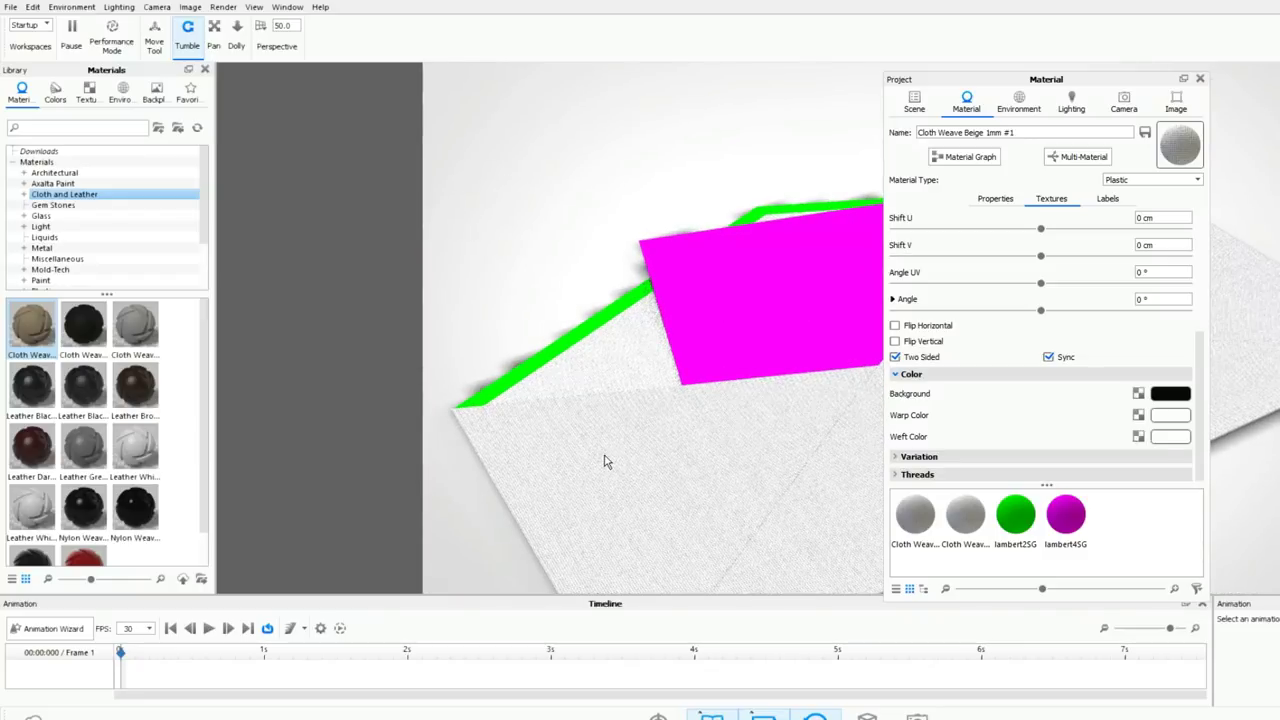
click(1200, 78)
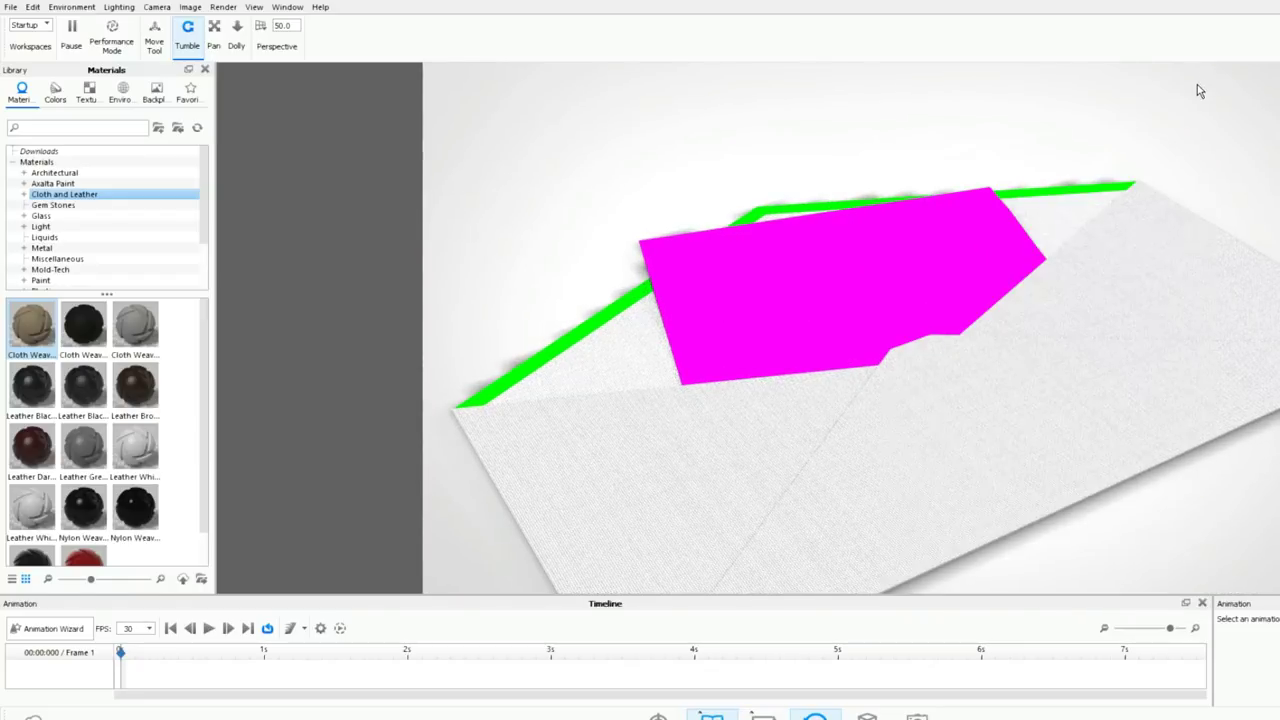
Set the weft color of the envelope body's weave texture to a darker light grey, RGB 226, 223, 223
double_click(1080, 414)
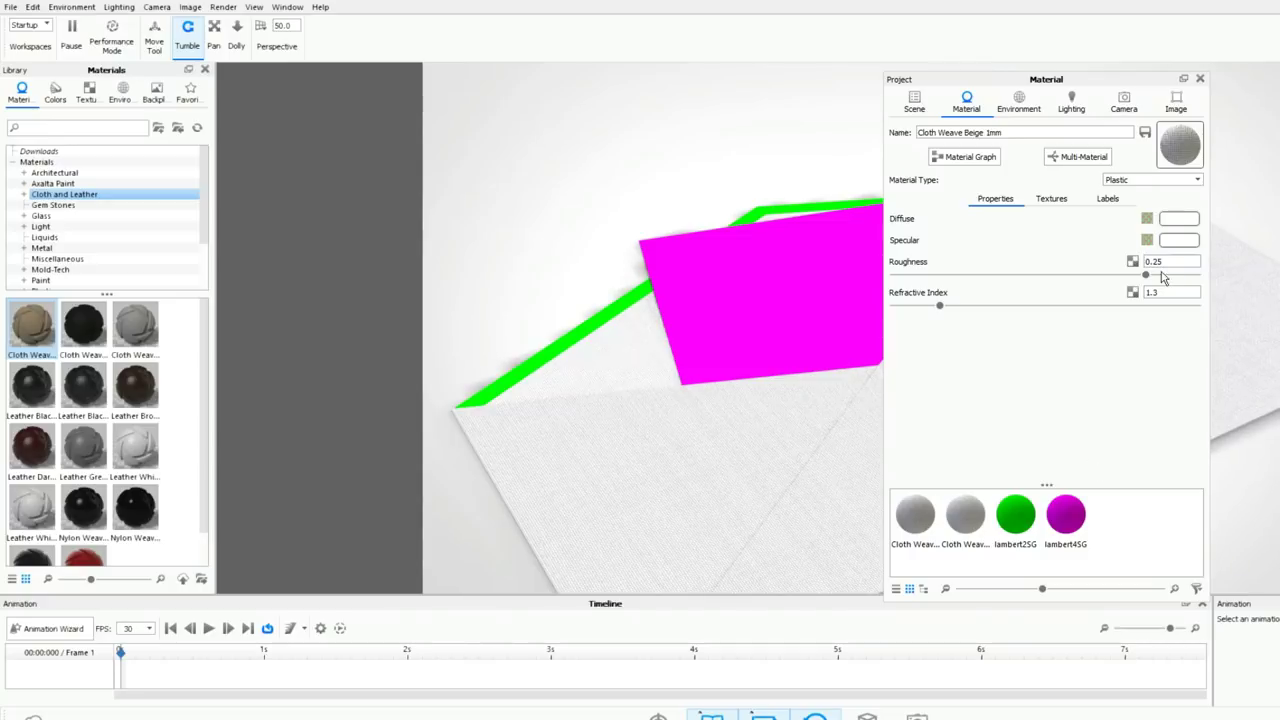
click(1052, 198)
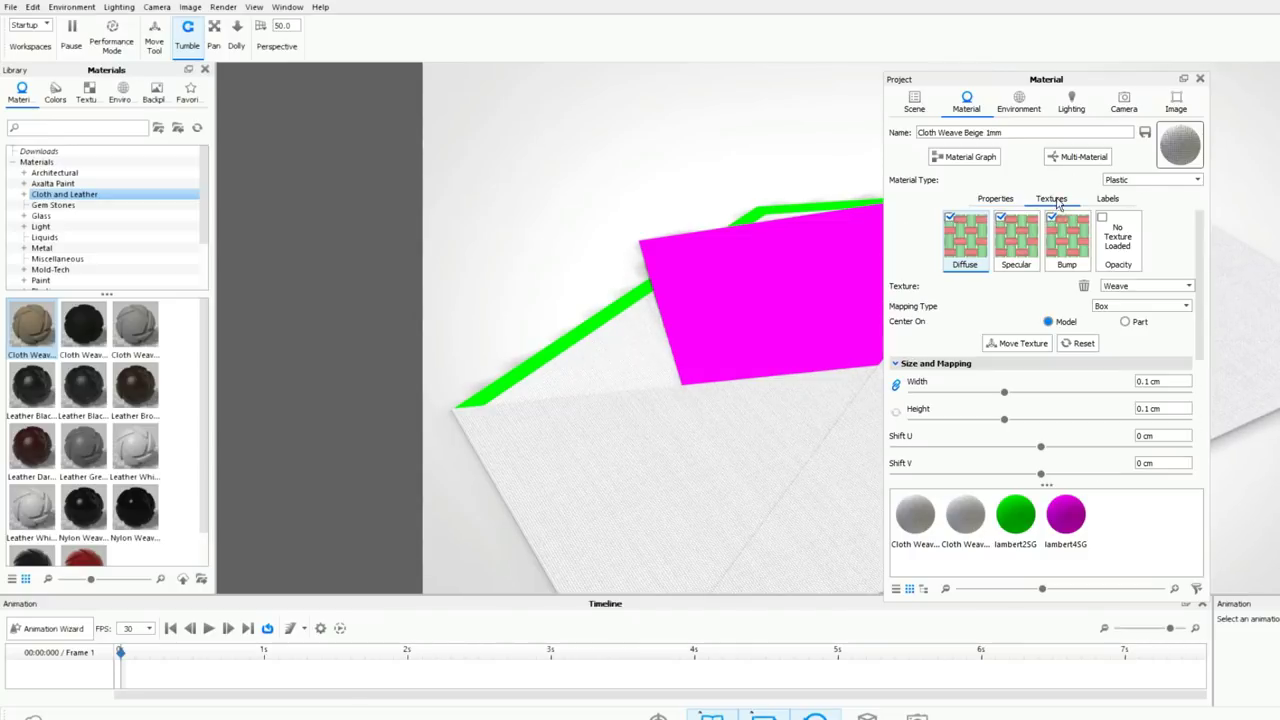
scroll(1139, 425, down, 5)
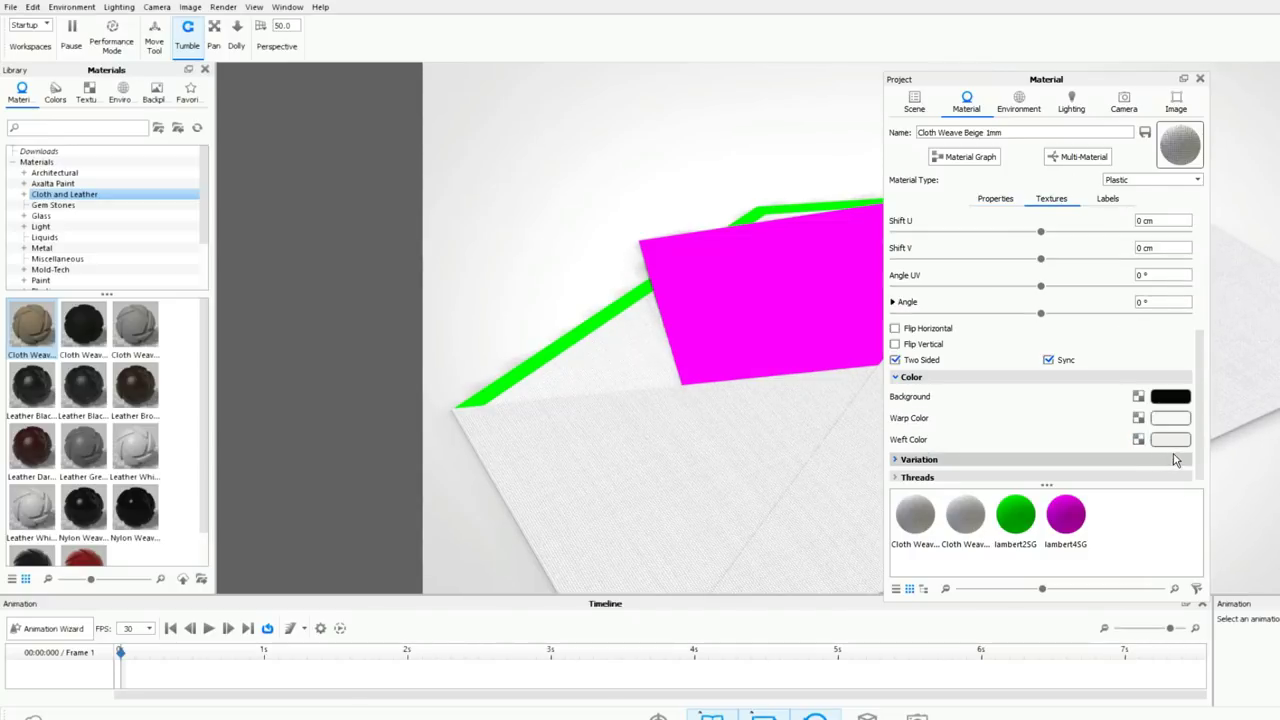
click(1170, 440)
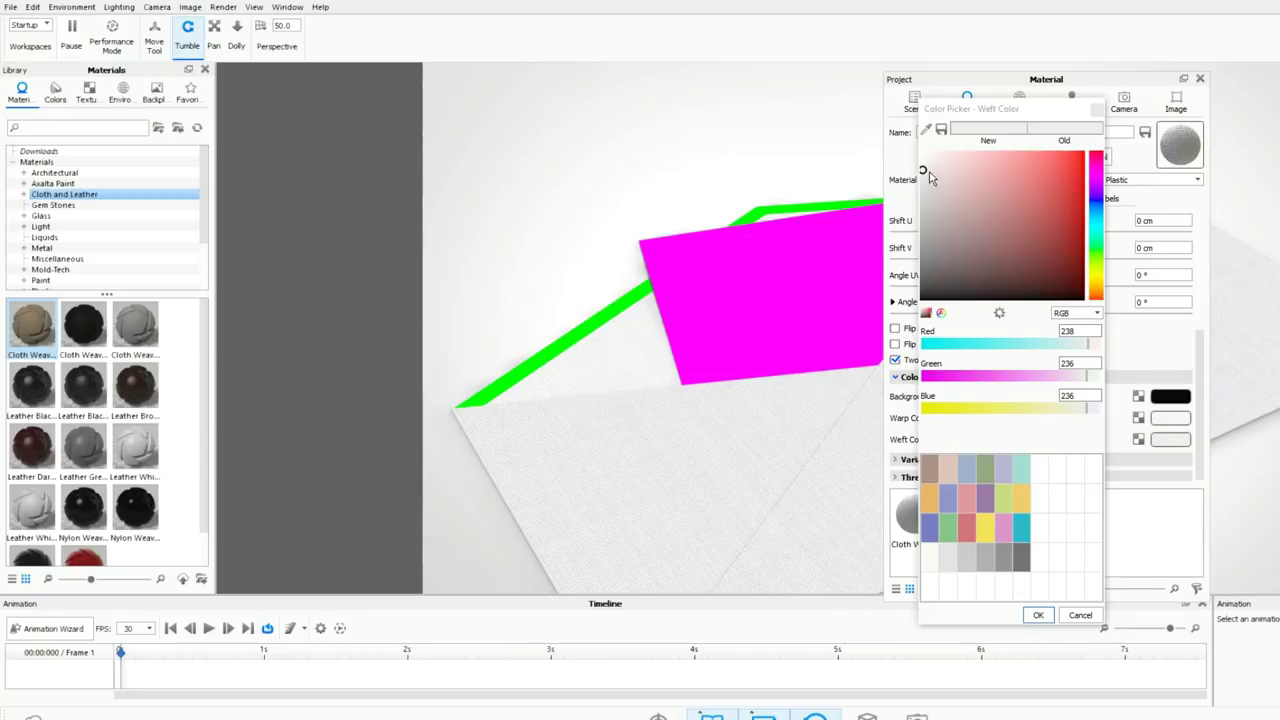
drag(924, 174, 924, 184)
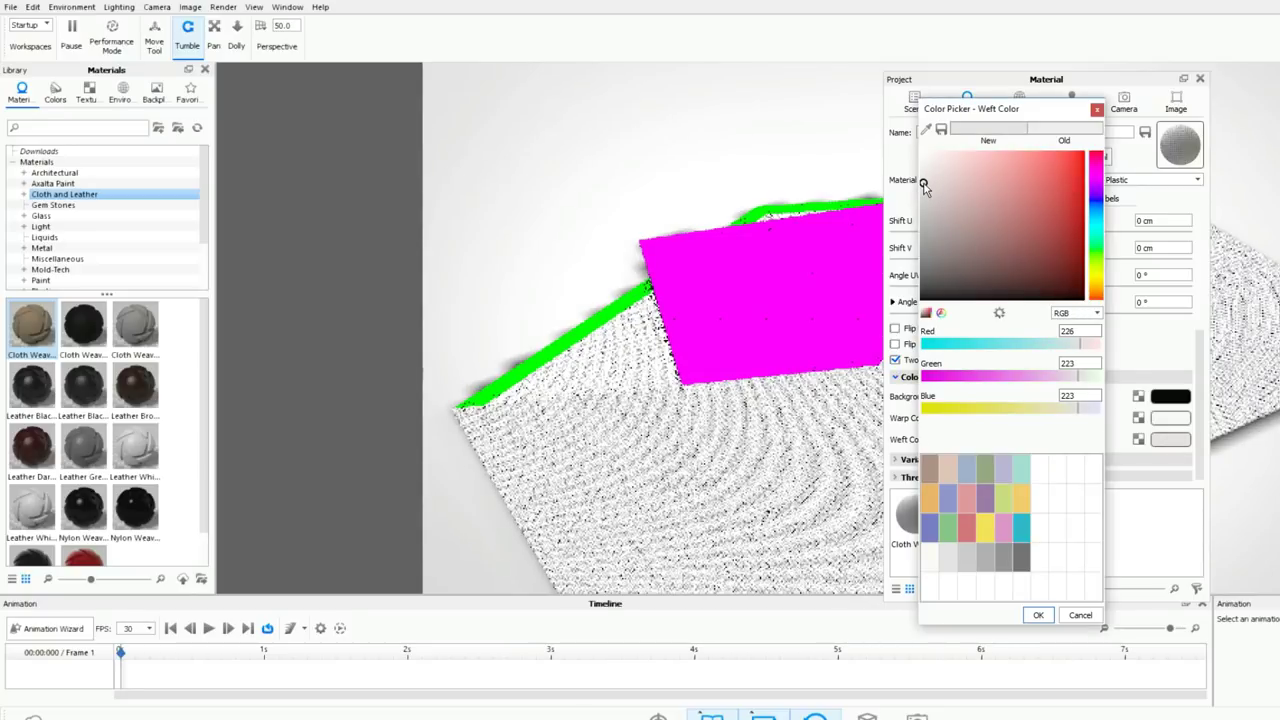
click(1038, 616)
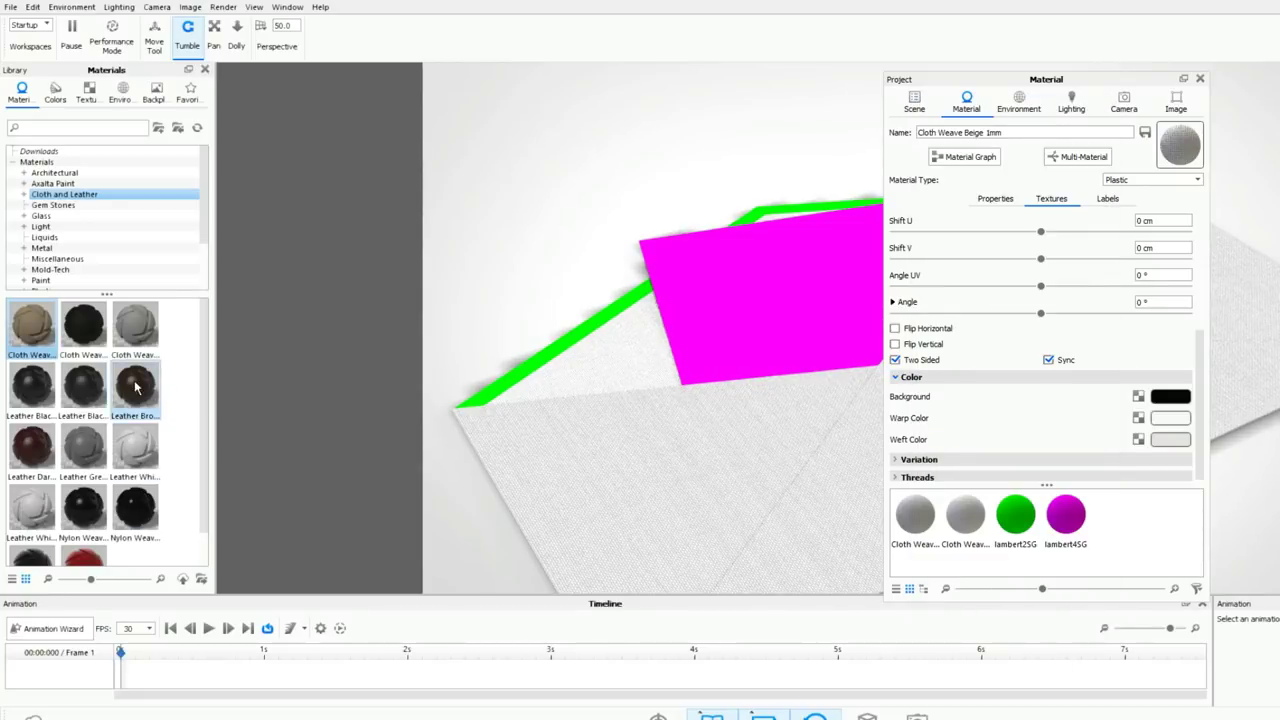
Apply the Hard Shiny Plastic Grey material to the envelope's green edge and raise its refractive index to 1.68
scroll(111, 233, down, 2)
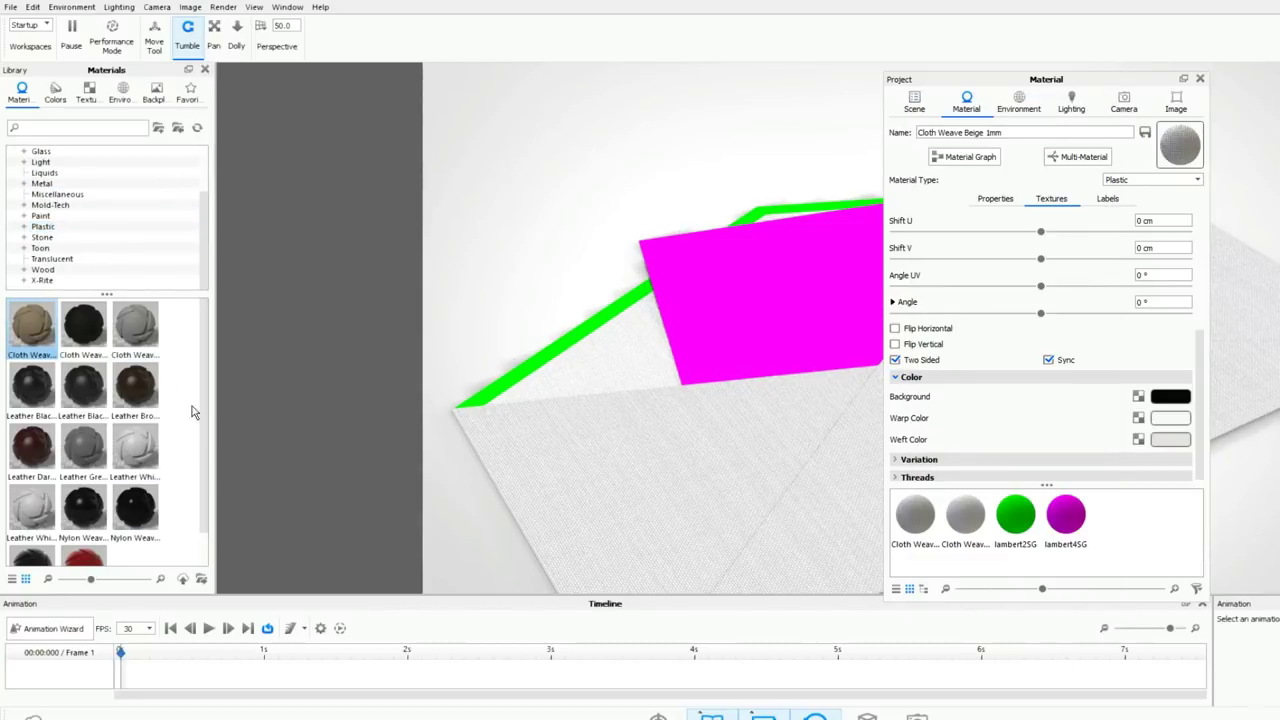
click(63, 228)
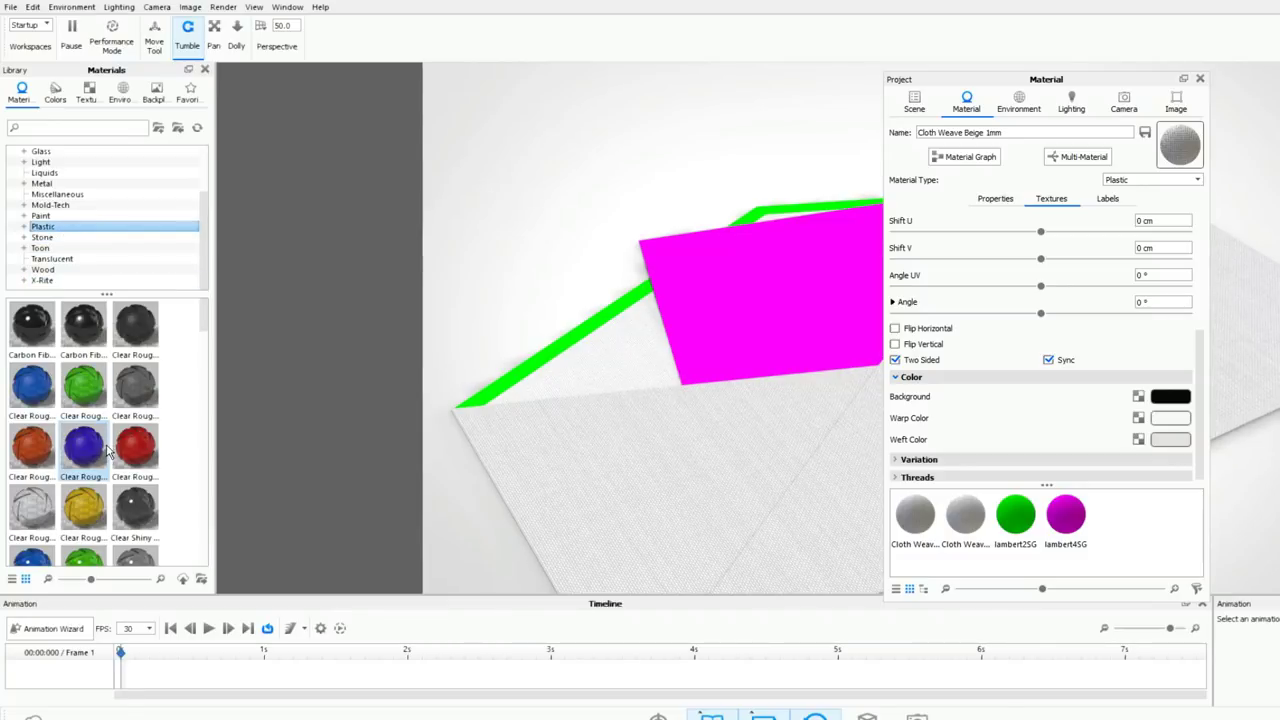
scroll(108, 452, down, 3)
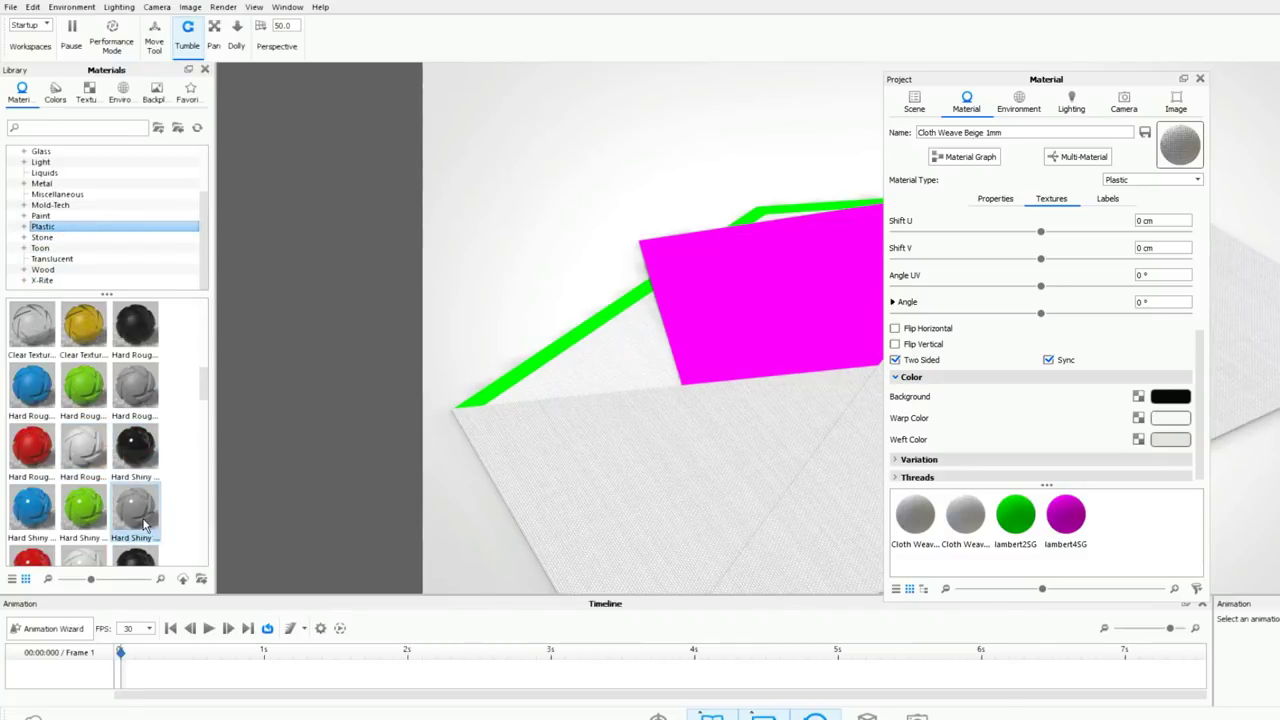
drag(135, 514, 560, 352)
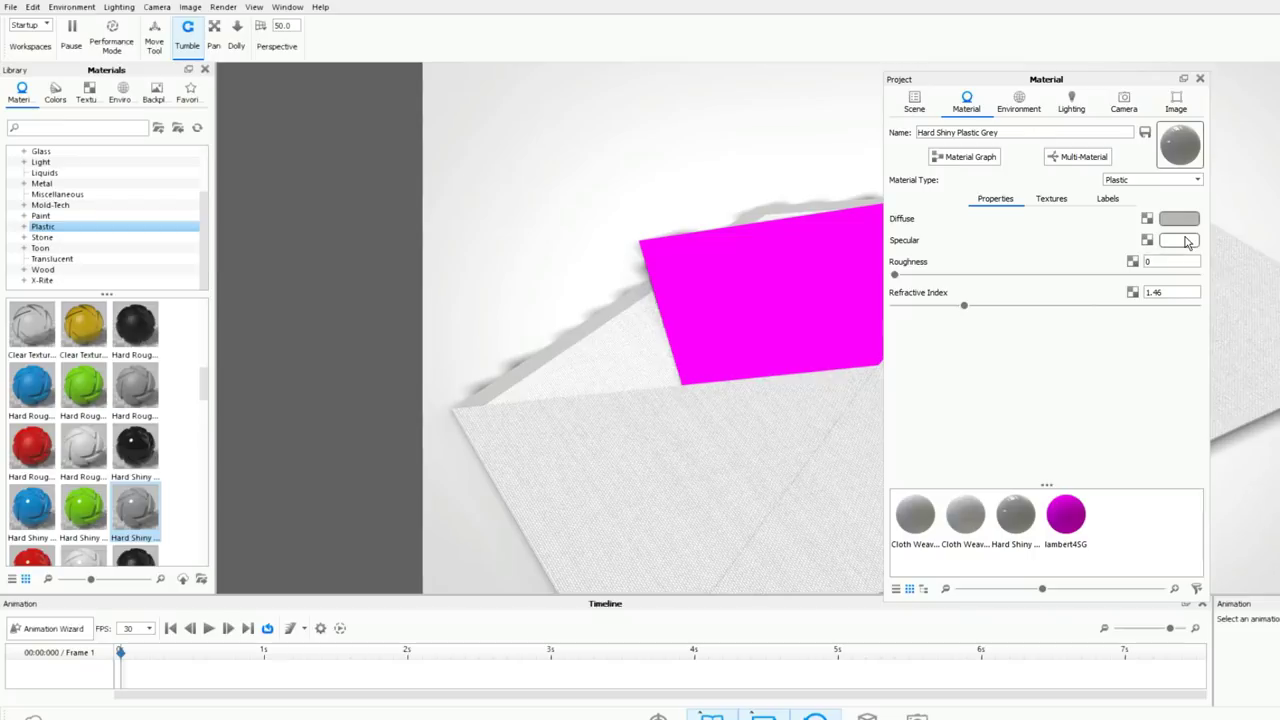
drag(955, 311, 1005, 310)
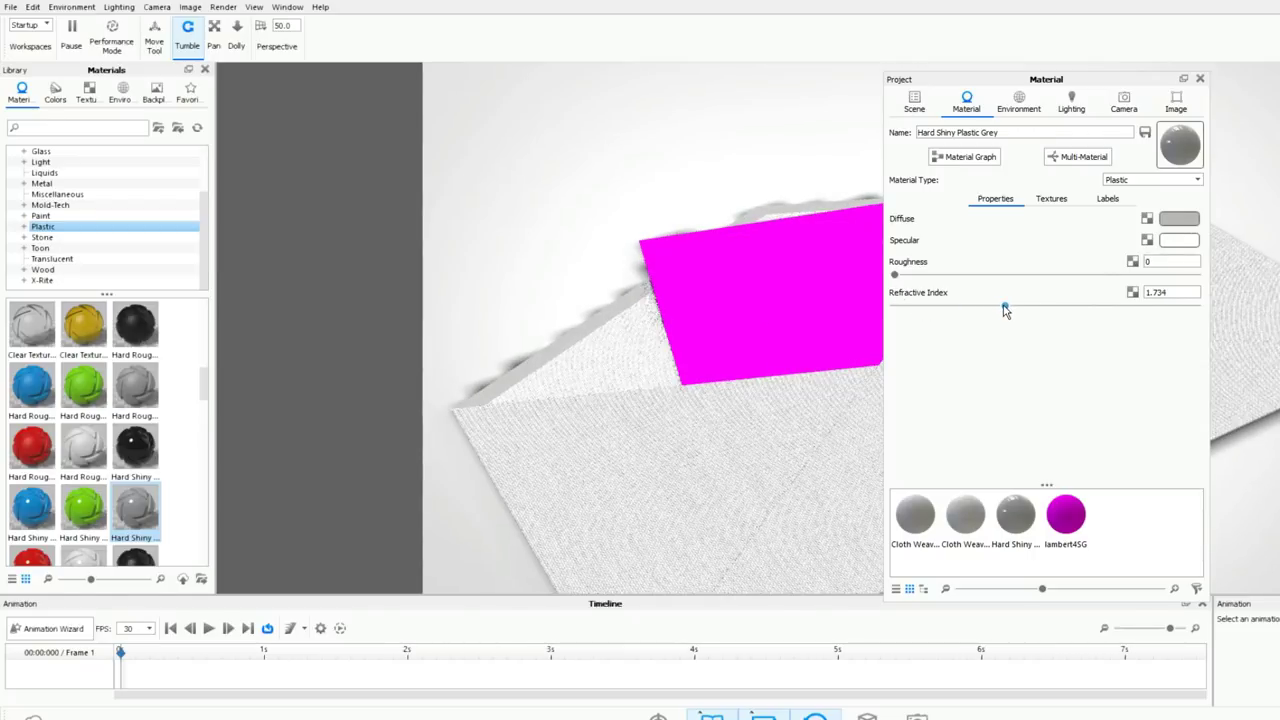
Set the diffuse color of the envelope edge's plastic material to light grey, RGB 214, 209, 209
click(1053, 199)
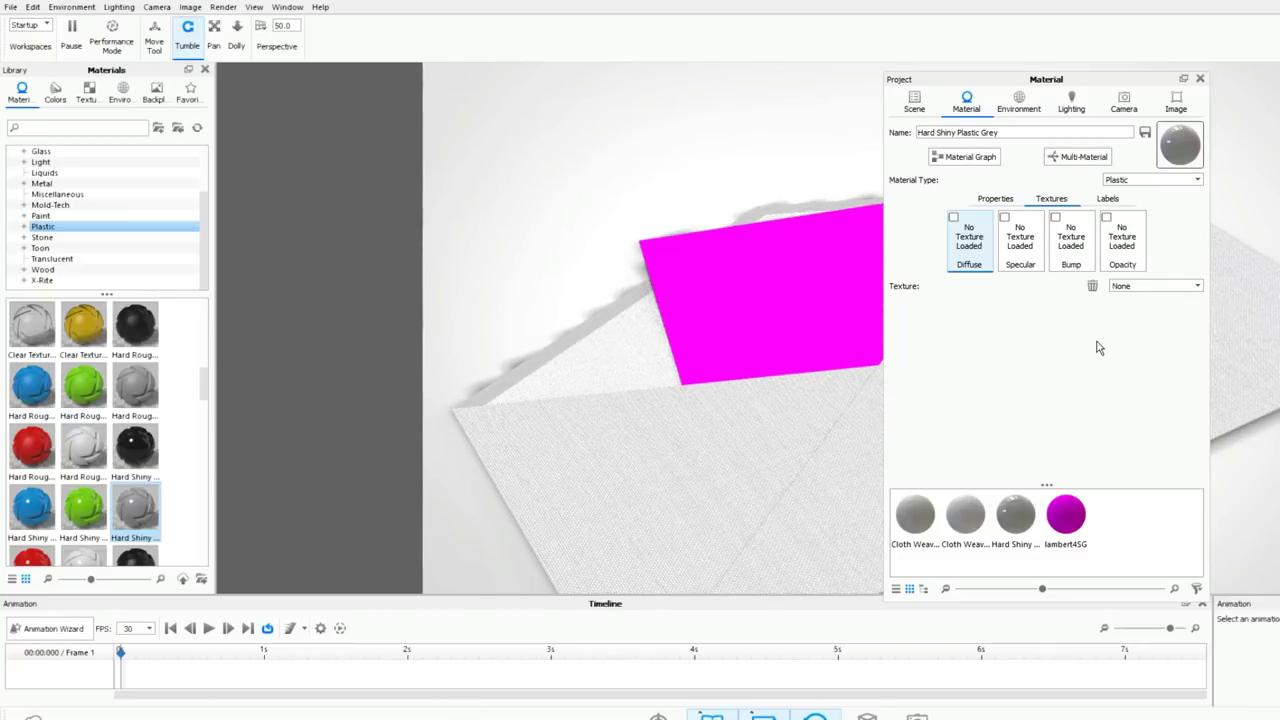
click(995, 199)
click(1175, 220)
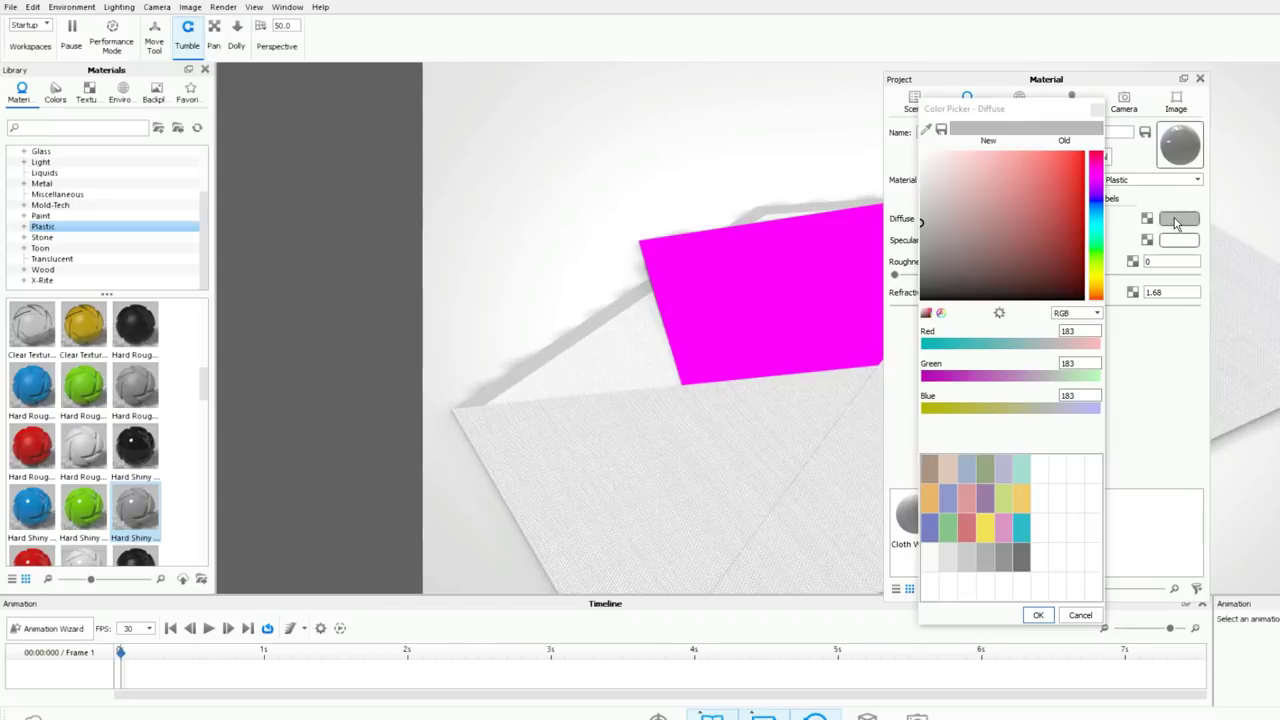
click(928, 191)
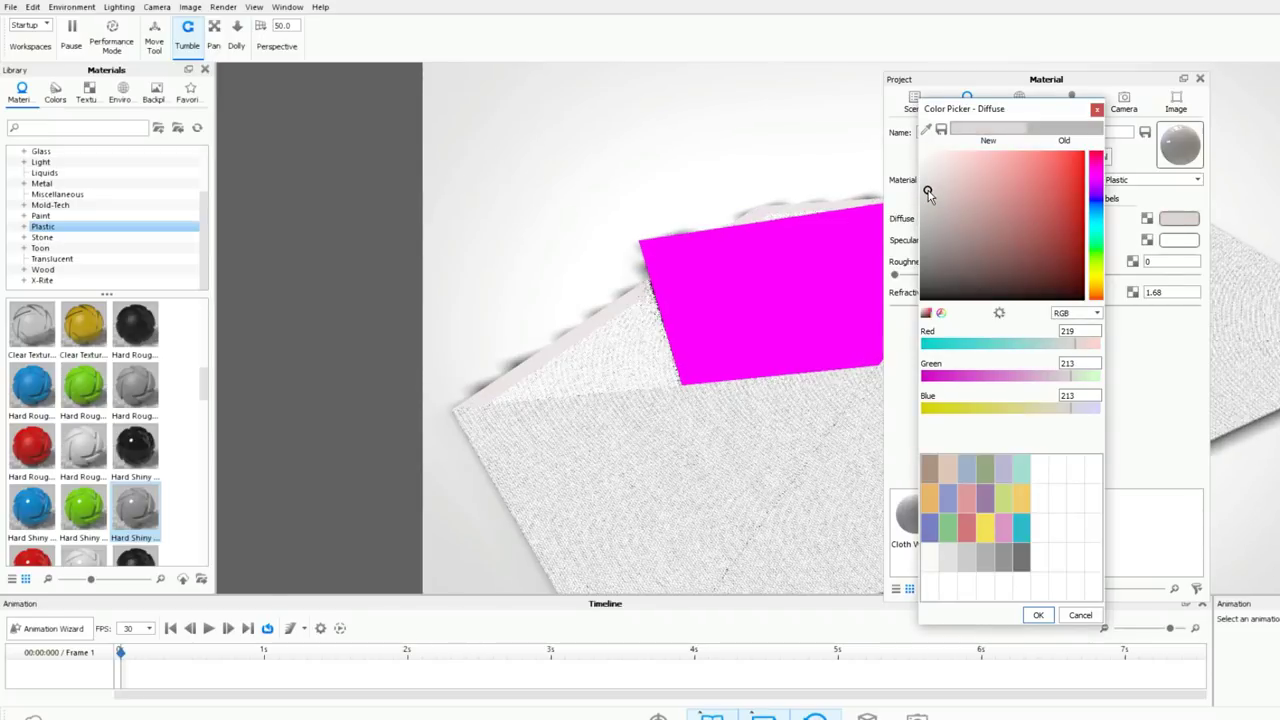
drag(928, 191, 928, 197)
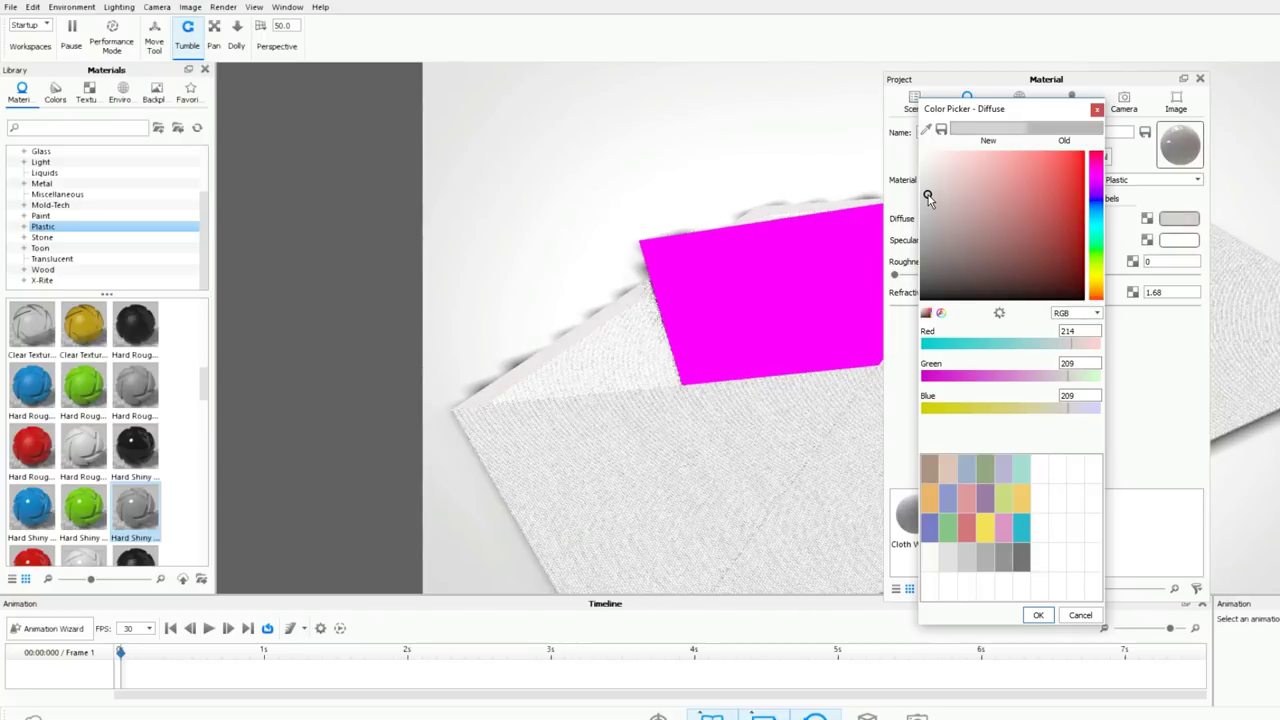
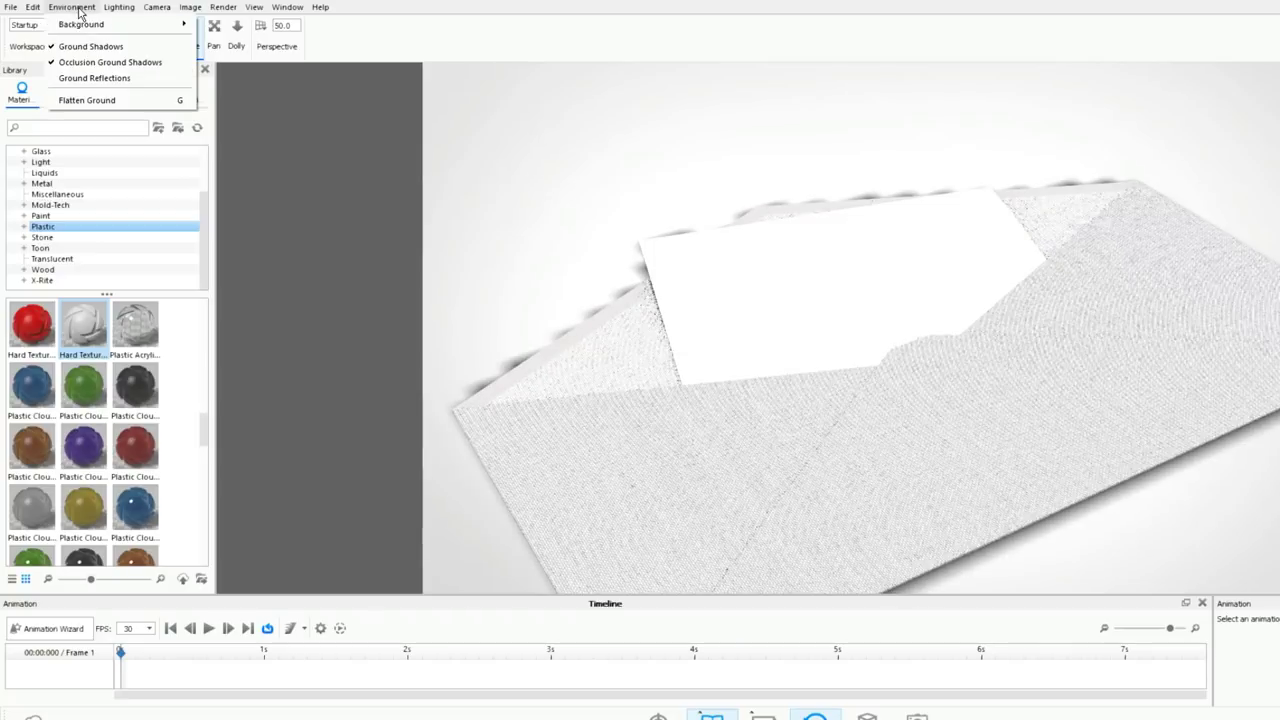
Turn on ground reflections for the scene's environment
click(108, 79)
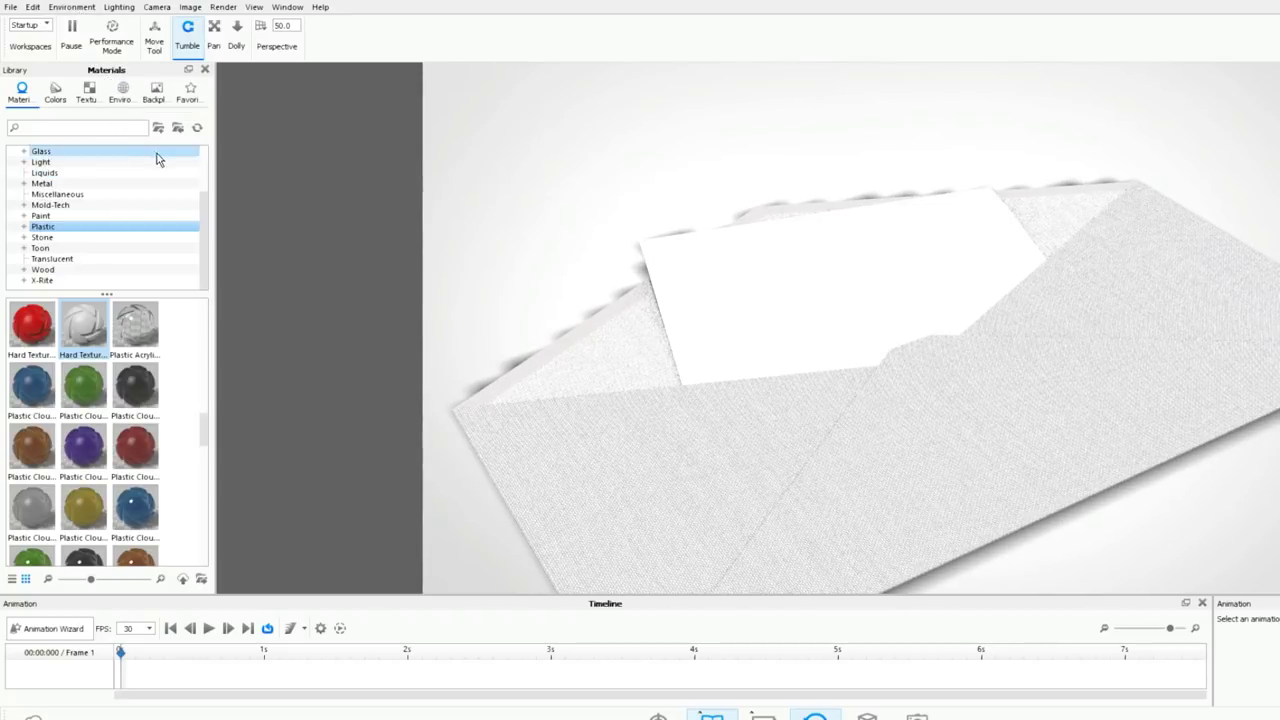
scroll(684, 326, up, 5)
scroll(684, 330, down, 5)
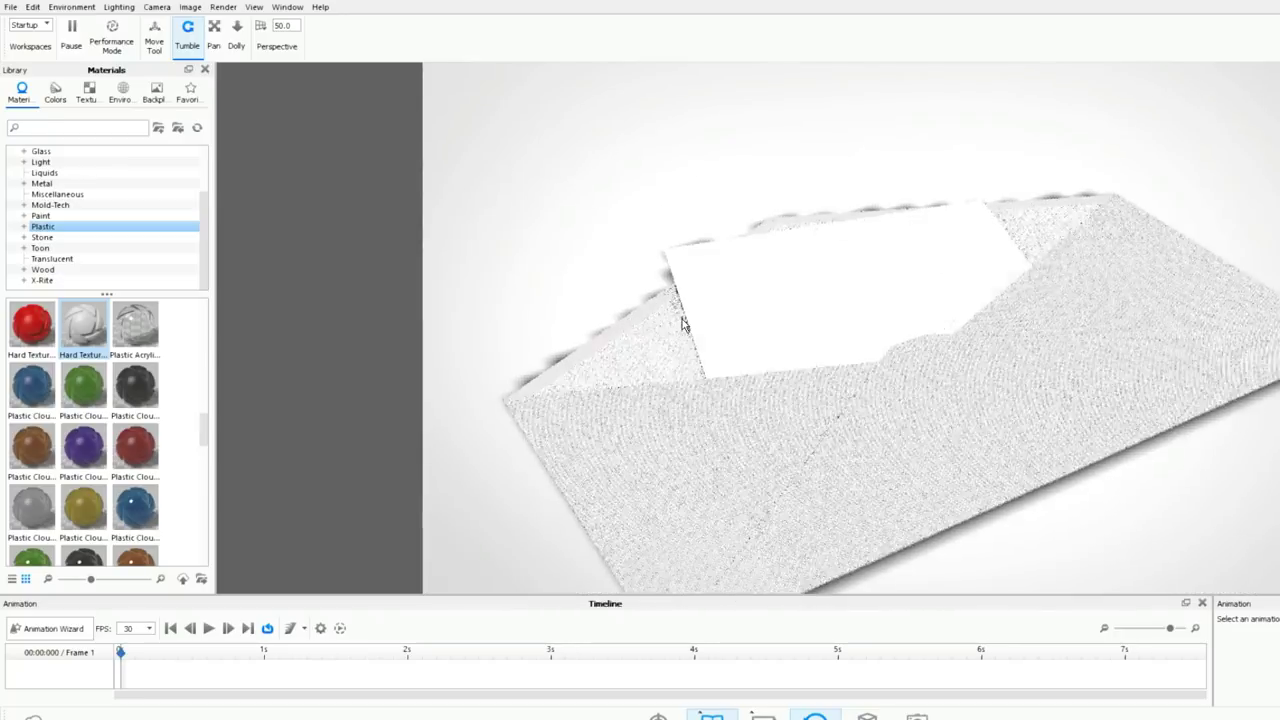
Compare several outdoor environments on the envelope and light the scene with the Aversis_Industrial-loading environment
click(128, 100)
scroll(120, 363, up, 5)
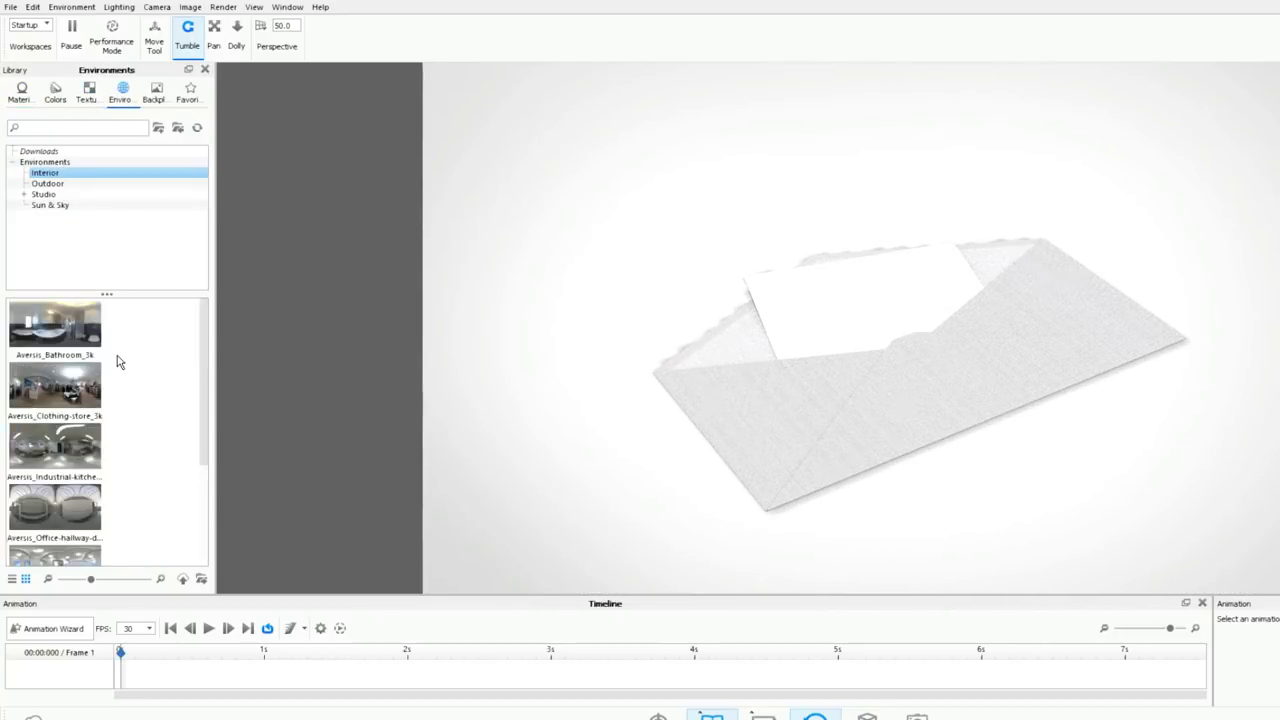
click(46, 183)
drag(62, 335, 322, 360)
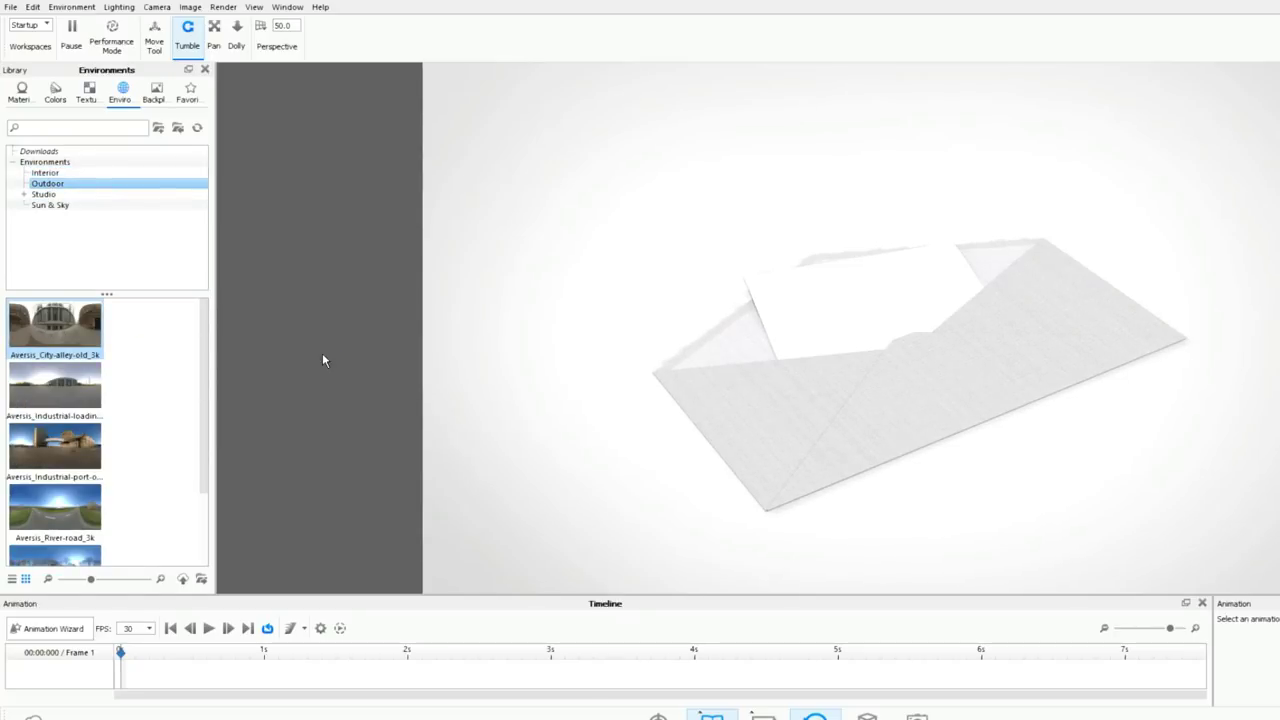
drag(58, 387, 462, 379)
drag(55, 445, 545, 407)
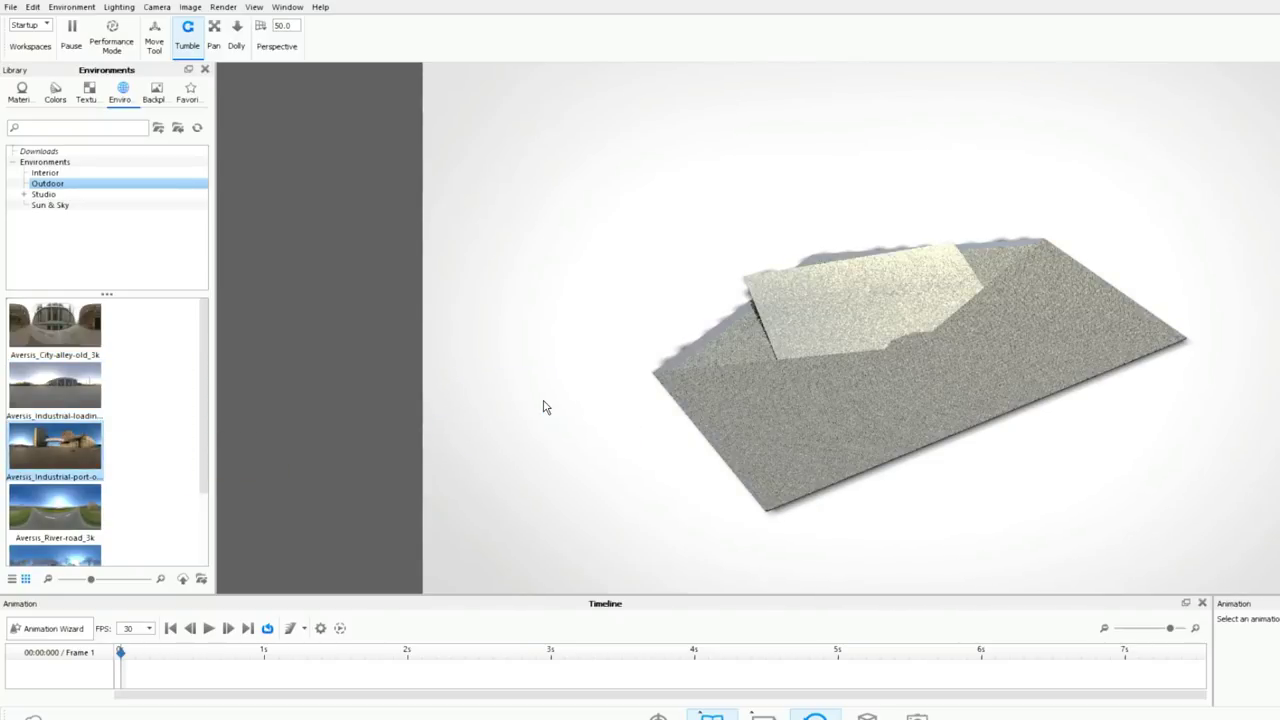
drag(52, 500, 505, 457)
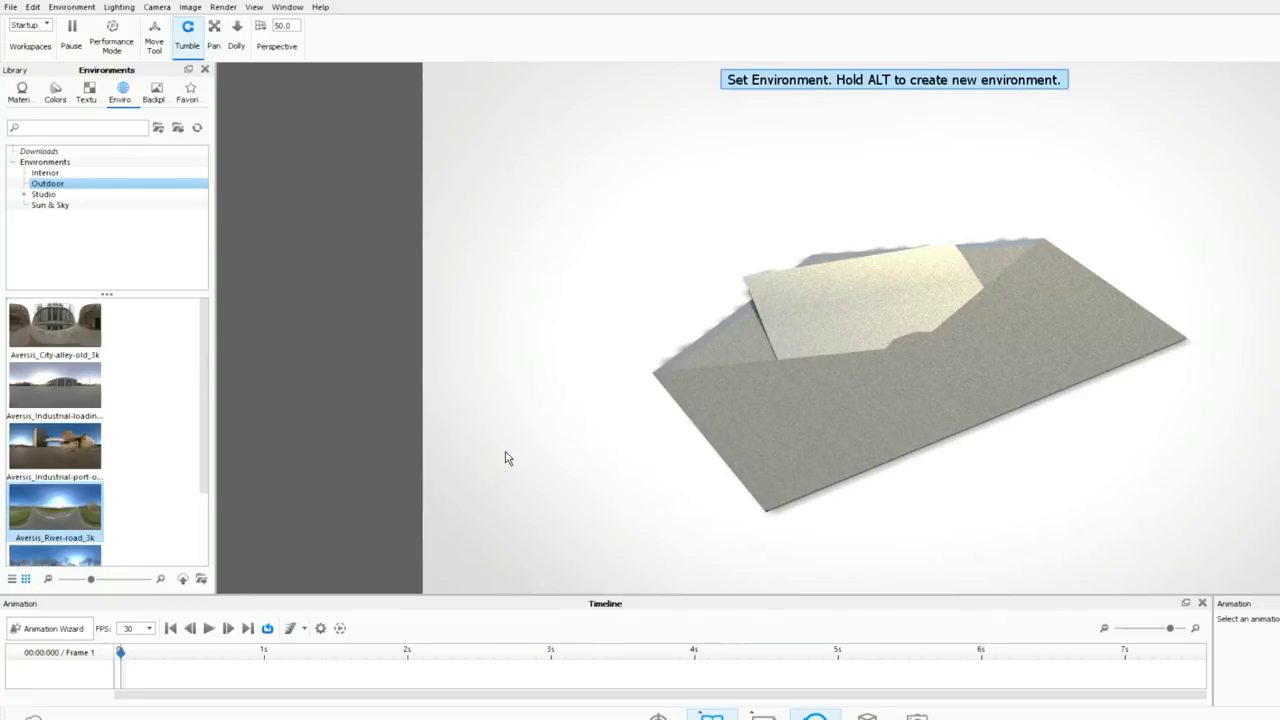
drag(59, 389, 499, 413)
drag(55, 447, 527, 458)
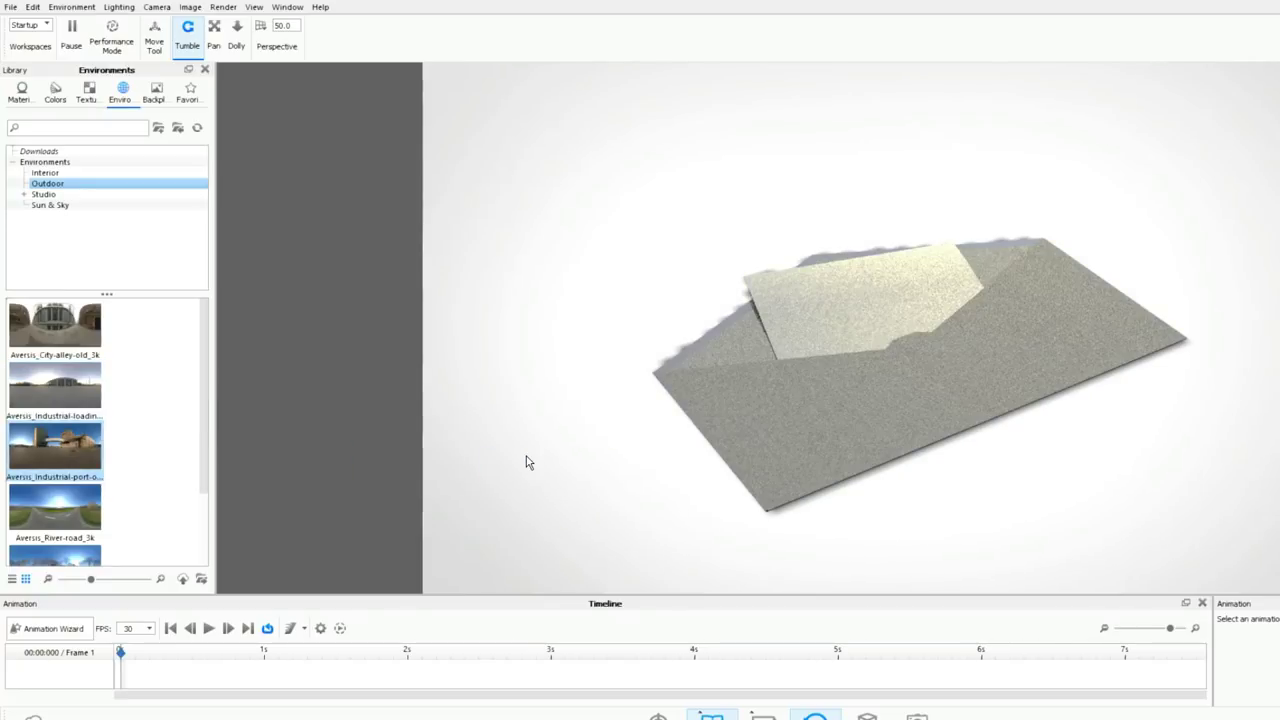
drag(88, 387, 547, 389)
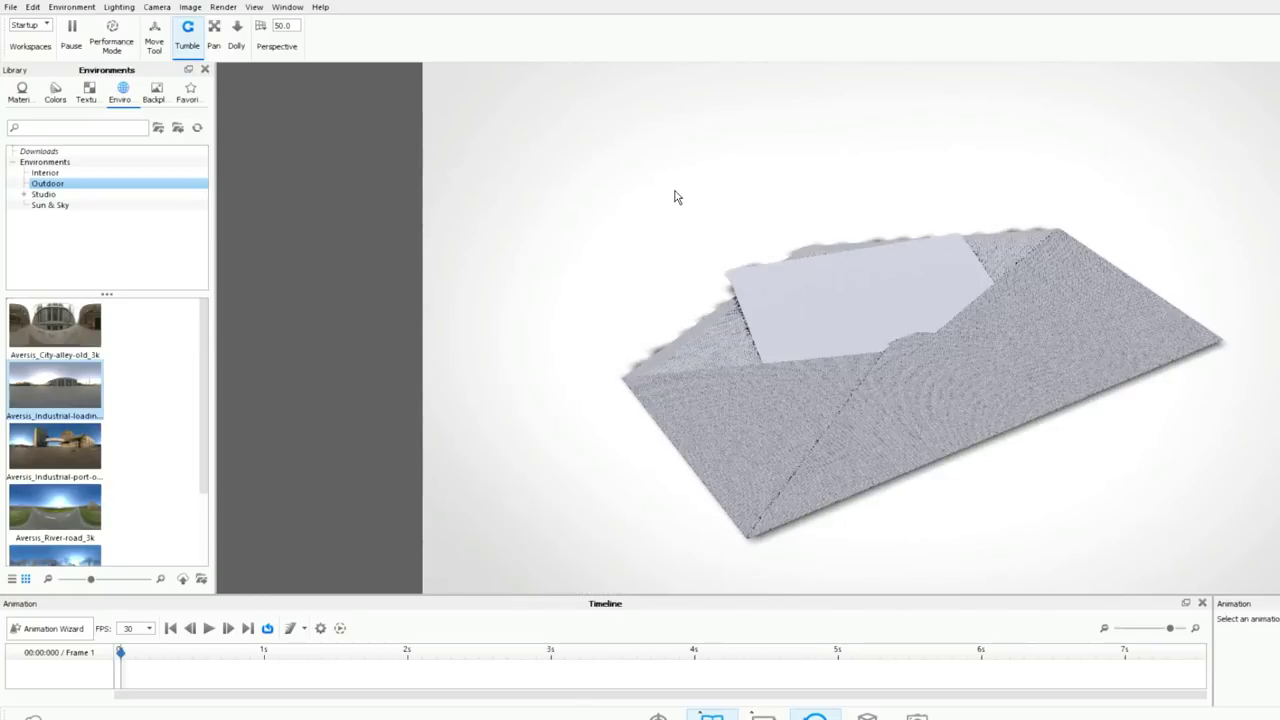
Set up a still image render named EnvelopeRender with the Desktop as its output folder
scroll(680, 232, up, 3)
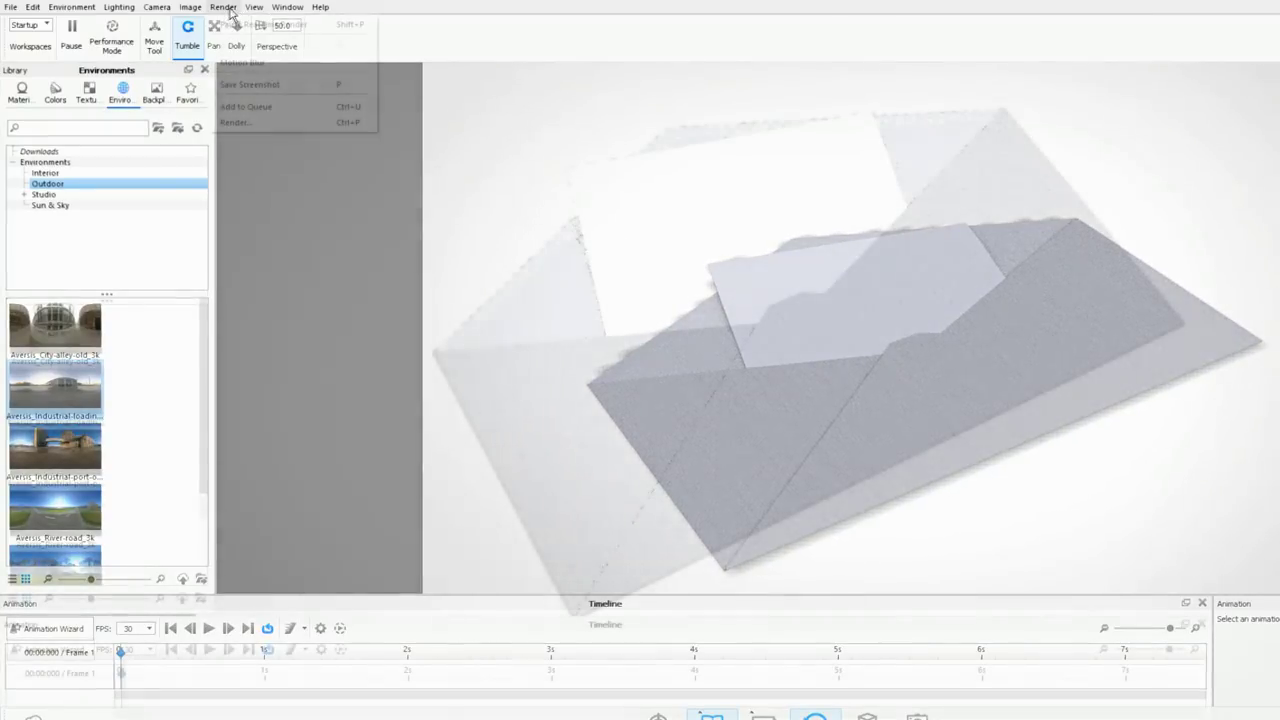
click(285, 124)
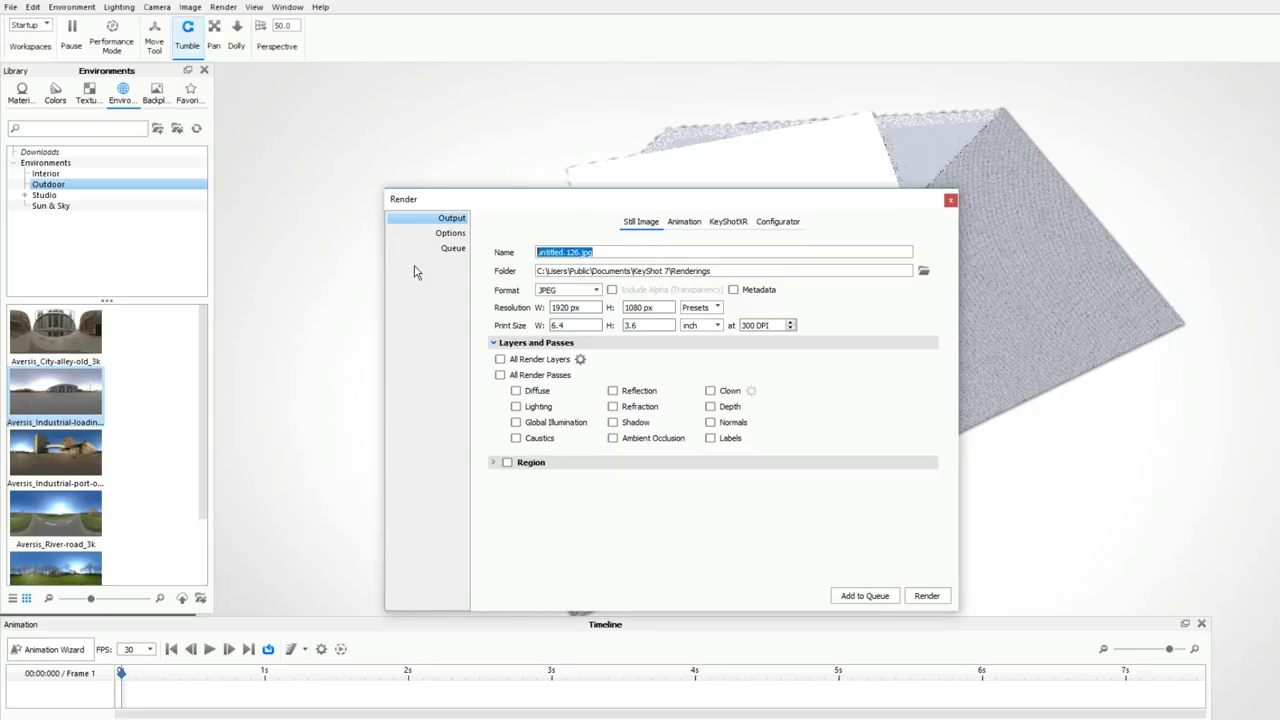
text(EnvelopeRender)
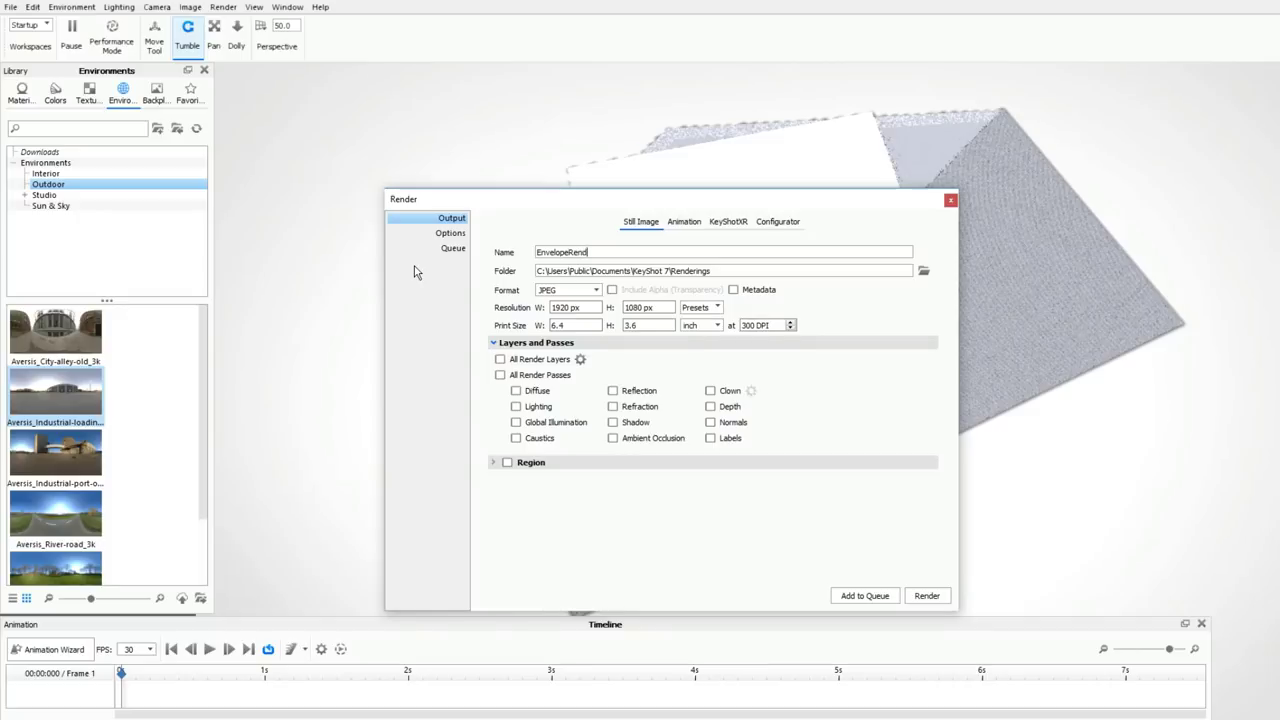
click(923, 270)
click(443, 337)
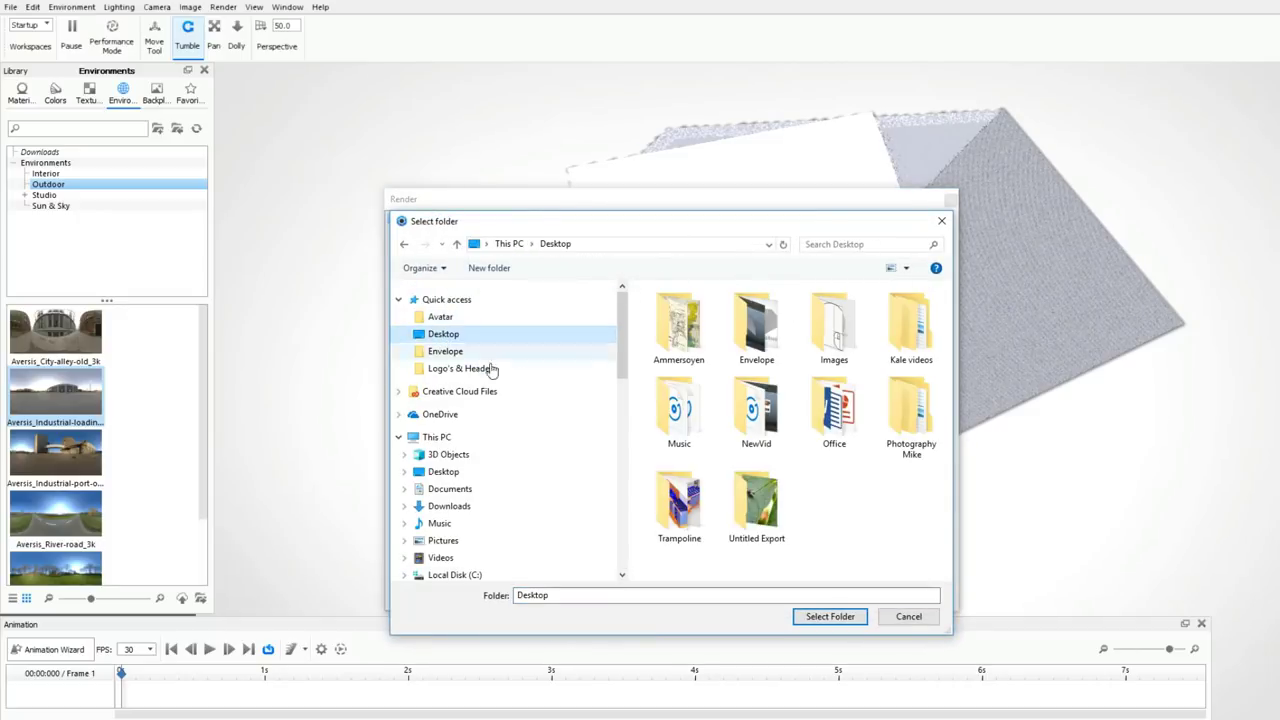
click(829, 617)
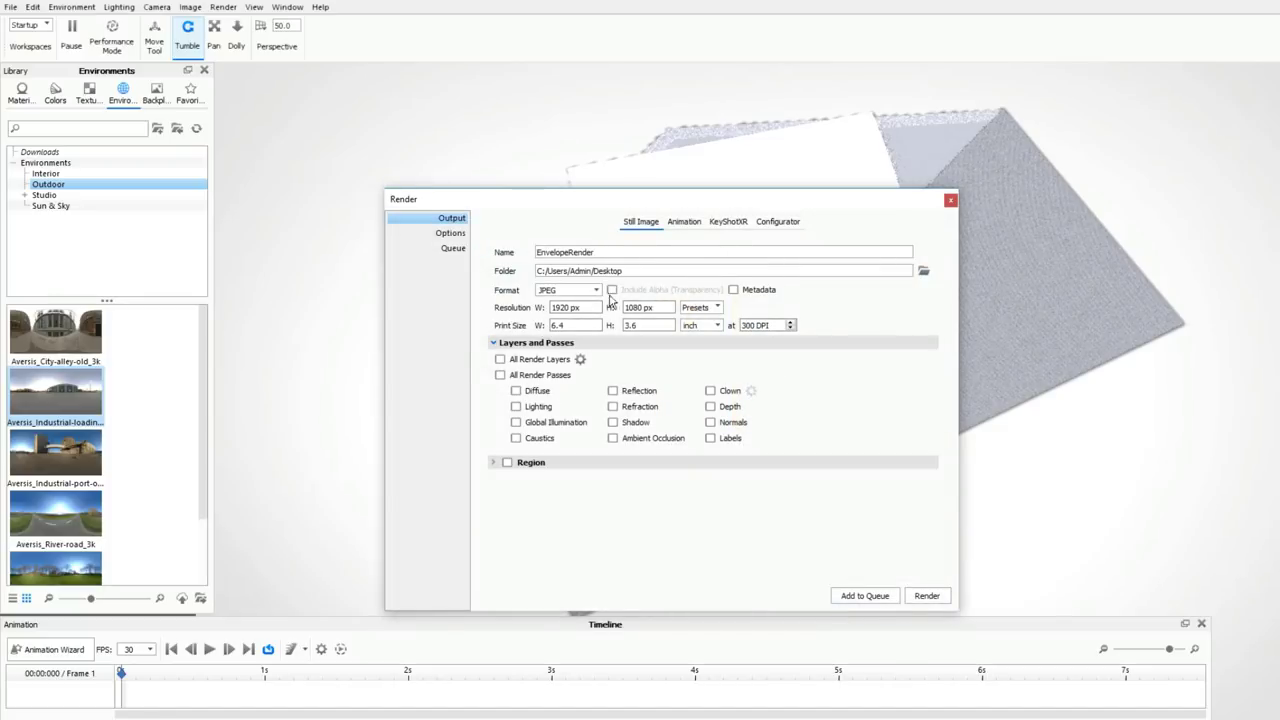
Raise the sample count for the Maximum Samples render quality and start the render
click(452, 234)
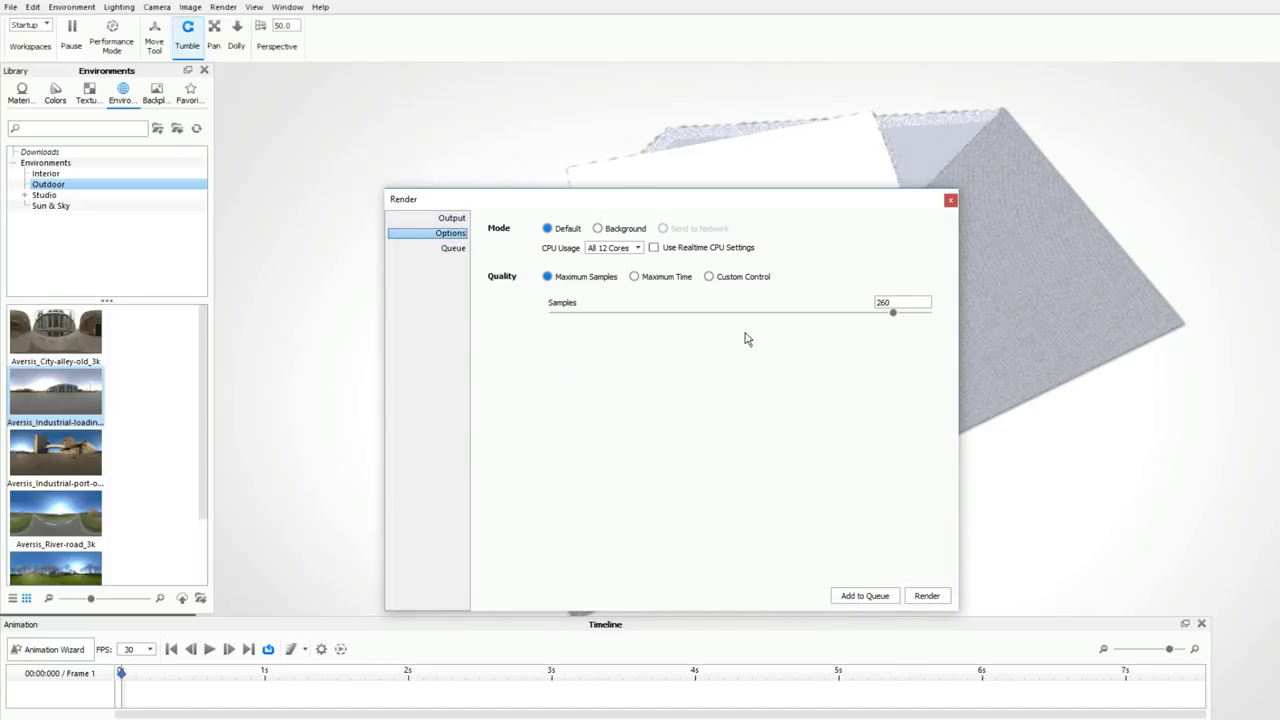
drag(895, 313, 944, 318)
click(927, 595)
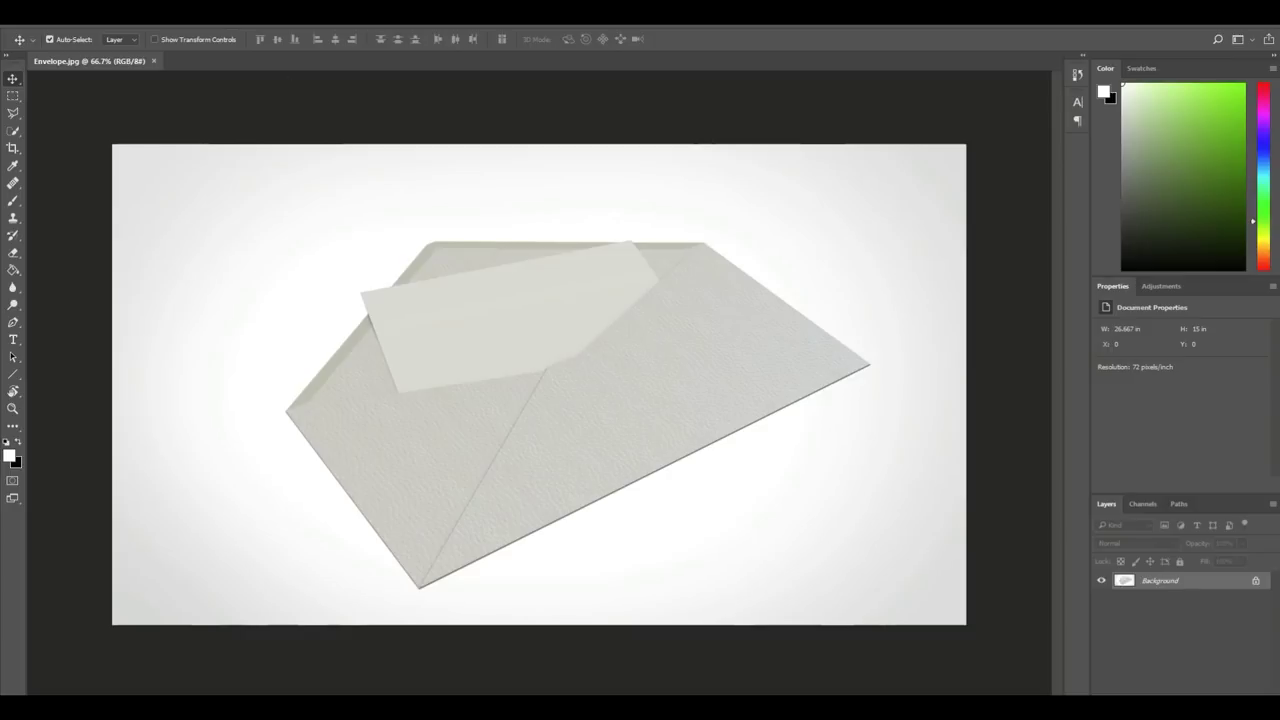
In Photoshop, apply a Shadows/Highlights adjustment to Envelope.jpg with shadows amount 35%, highlights amount 0% and color +20
click(88, 15)
mouse_move(157, 54)
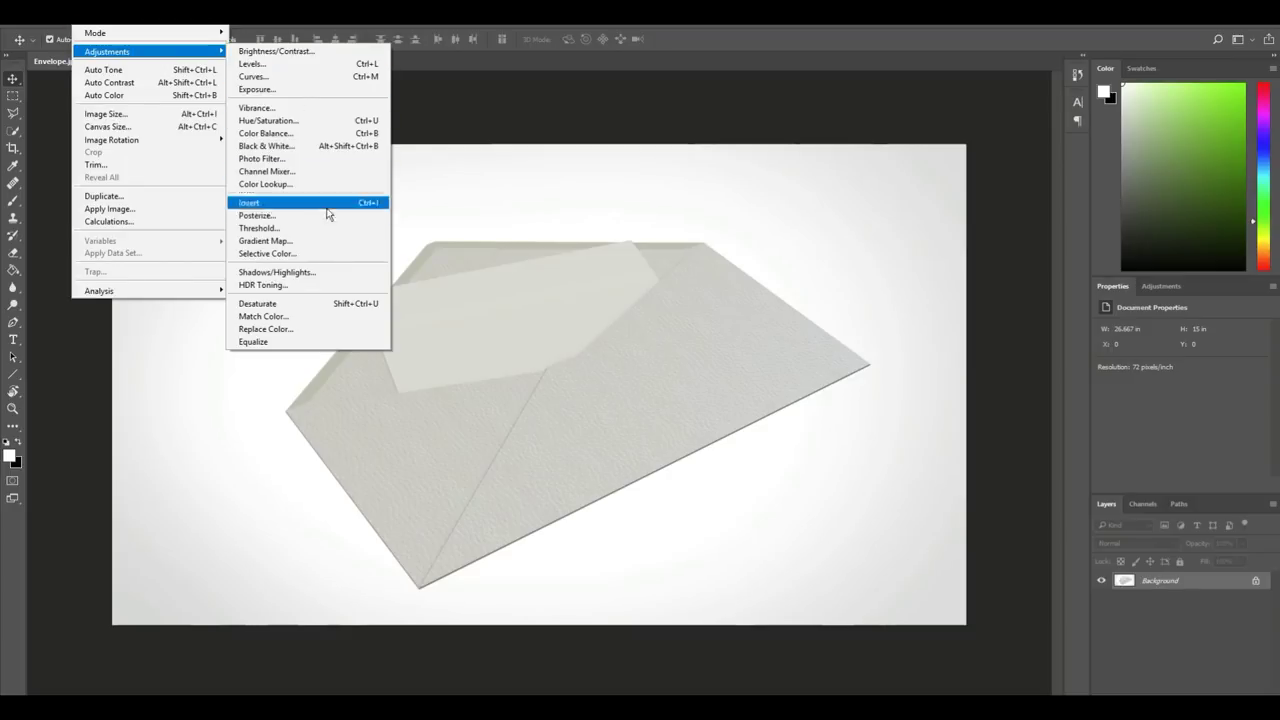
click(327, 273)
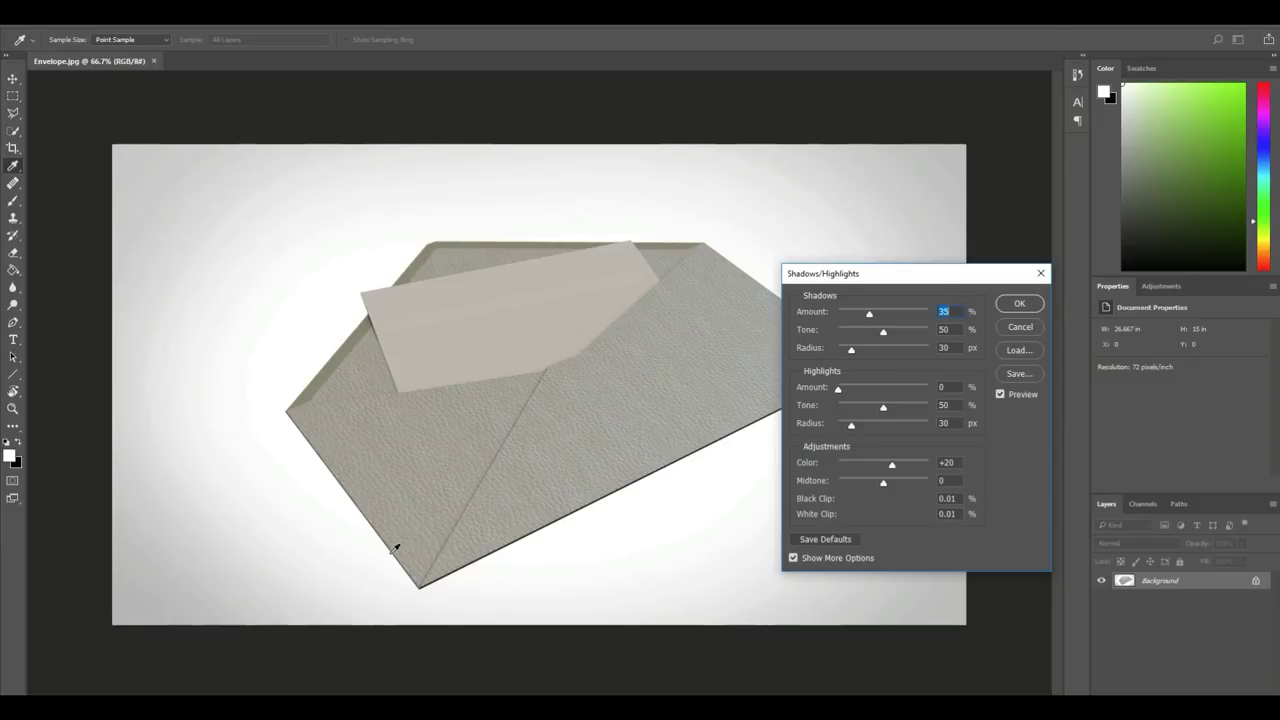
click(1034, 303)
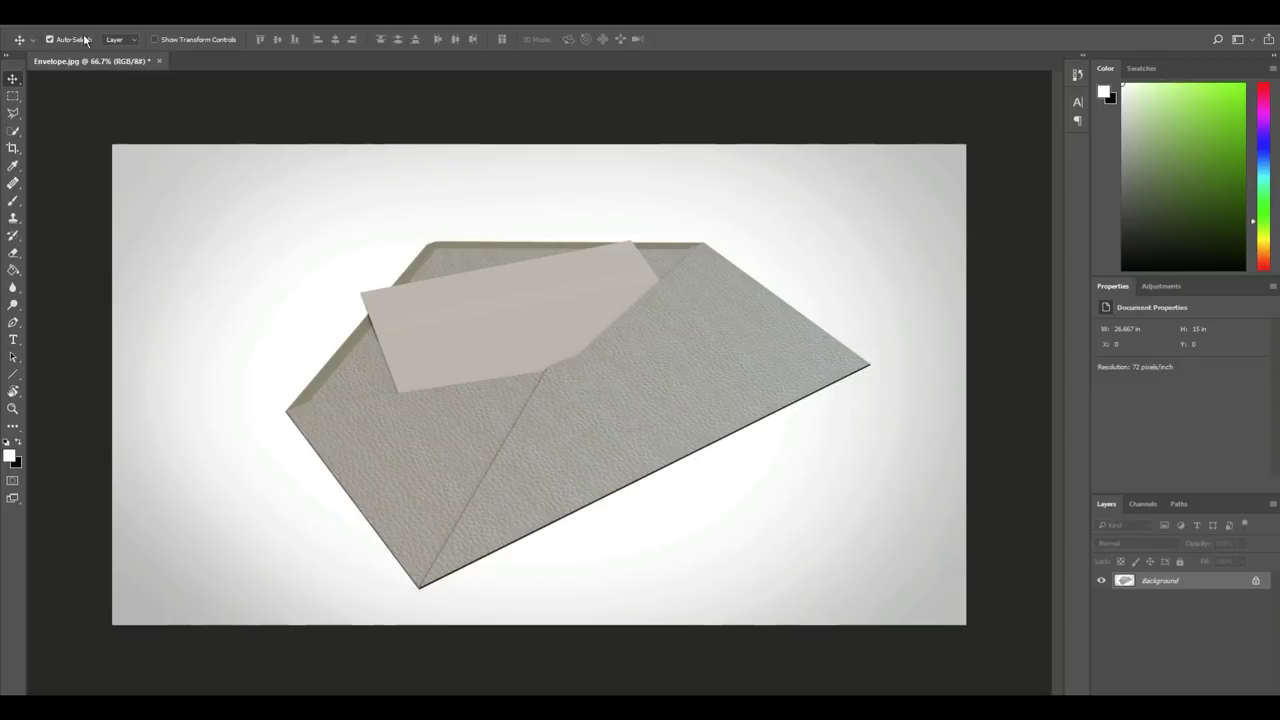
Place Cursive.svg from the Desktop into Envelope.jpg as an embedded smart object
click(38, 16)
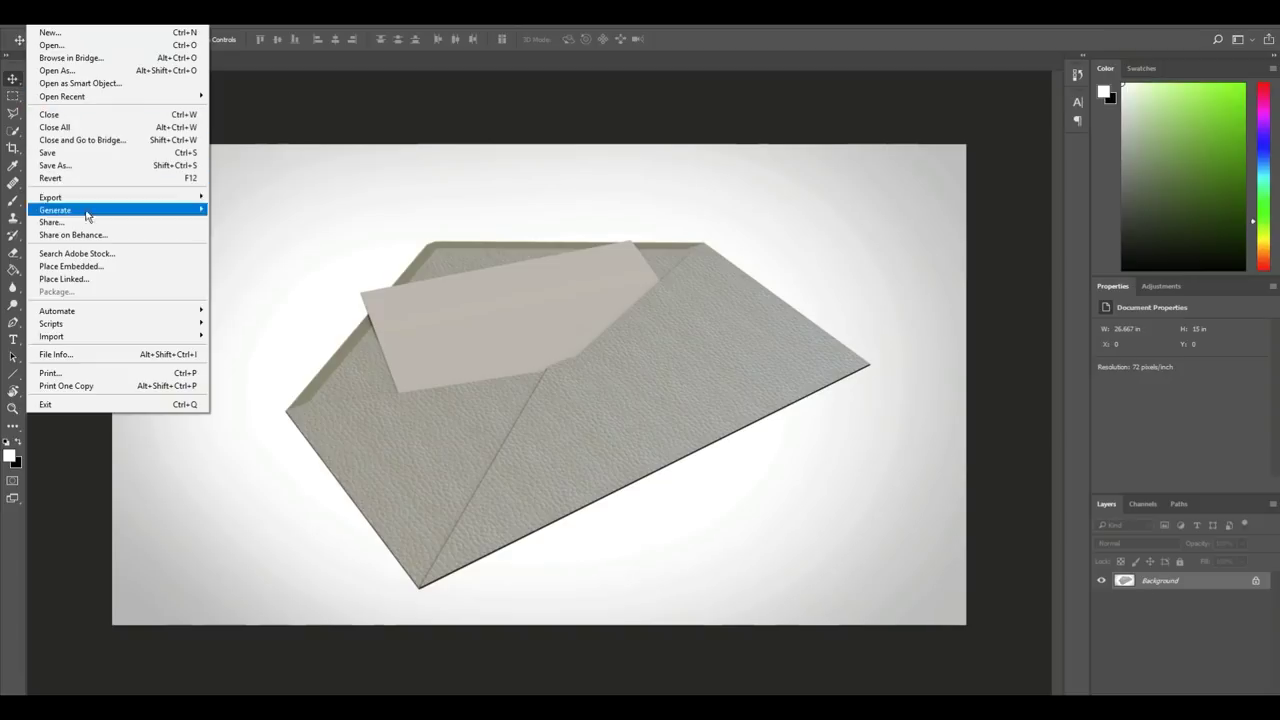
click(100, 267)
scroll(365, 462, down, 10)
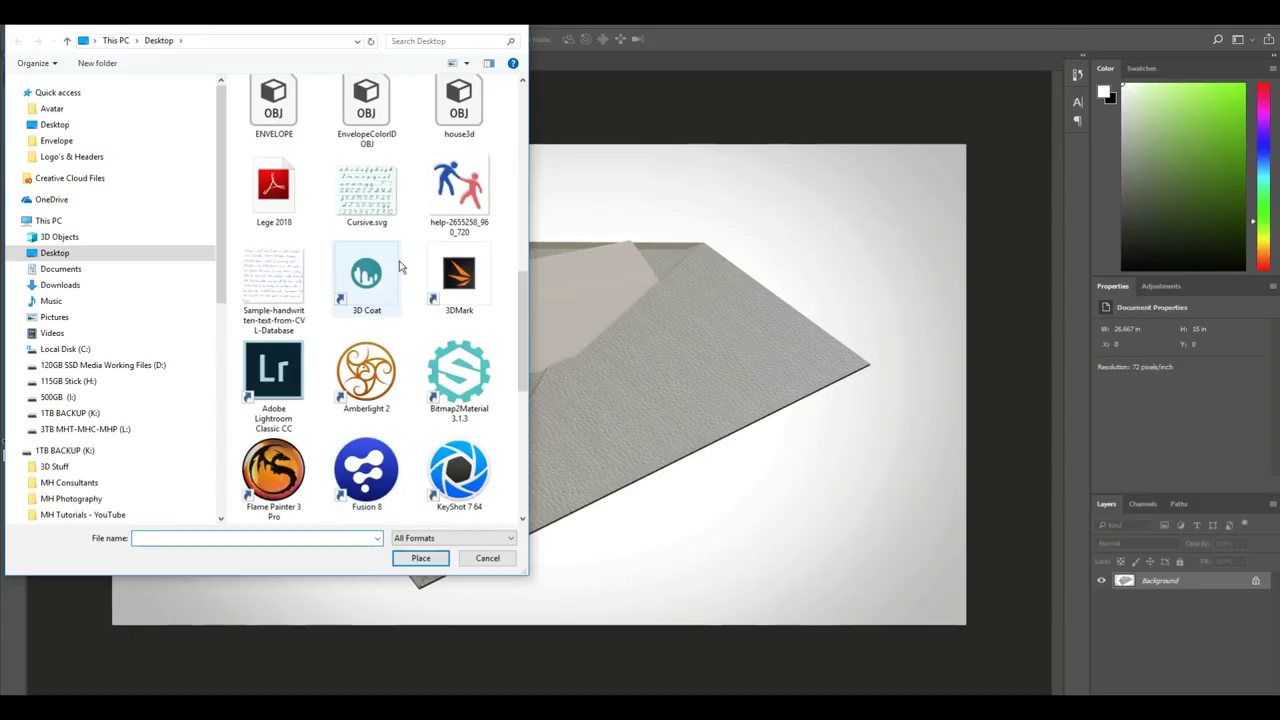
click(367, 190)
click(420, 558)
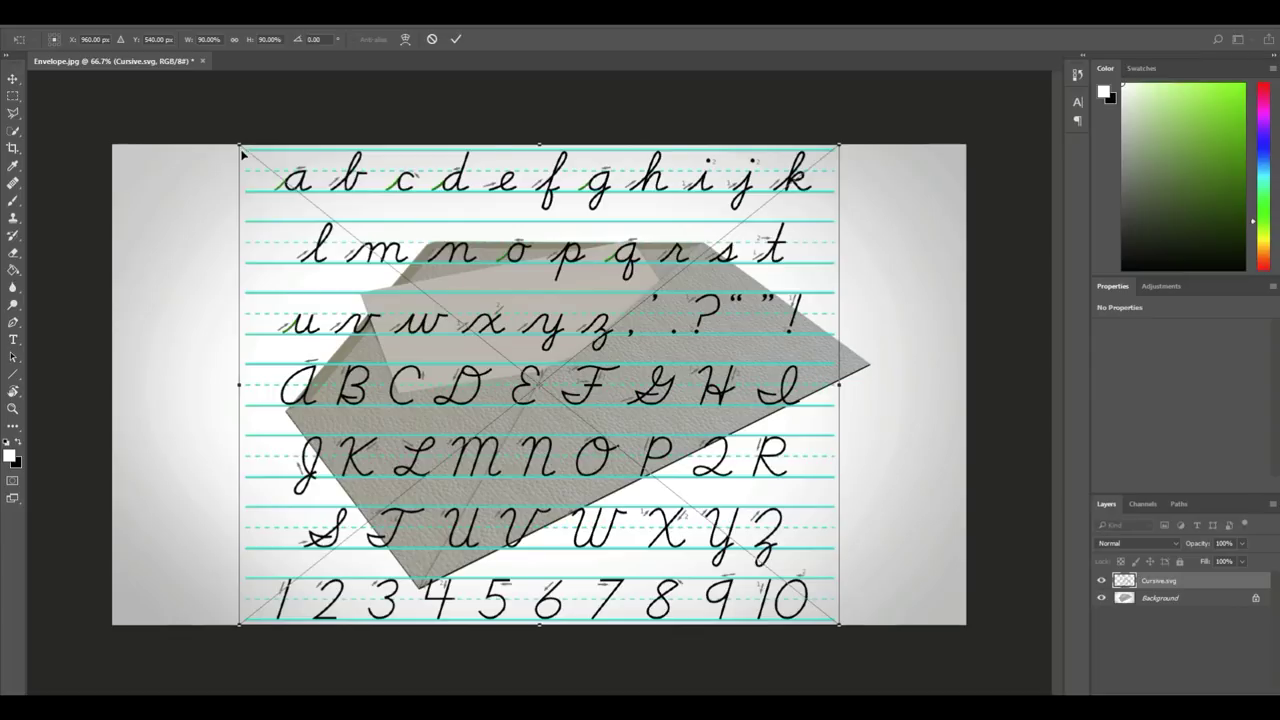
Scale down the placed Cursive.svg and distort its corners to match the letter sheet's perspective, extending over the envelope, and commit the transform
drag(241, 147, 620, 452)
drag(708, 488, 502, 339)
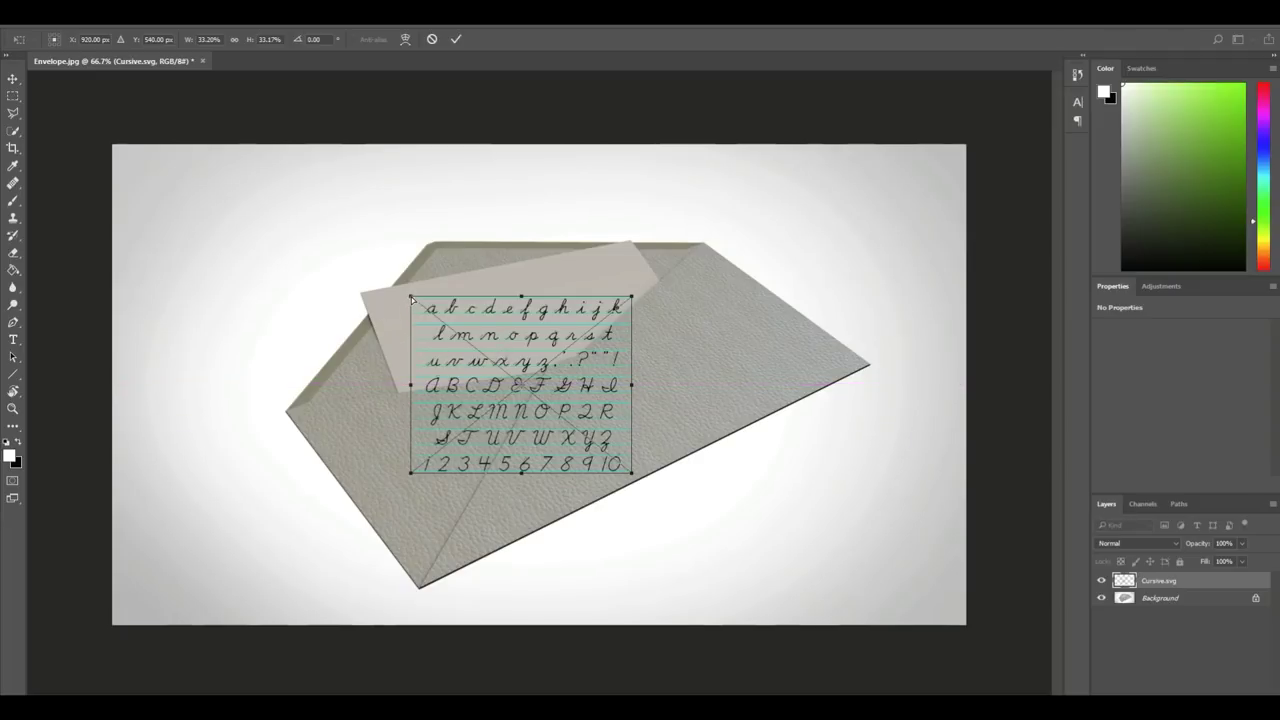
ctrl+drag(411, 298, 369, 298)
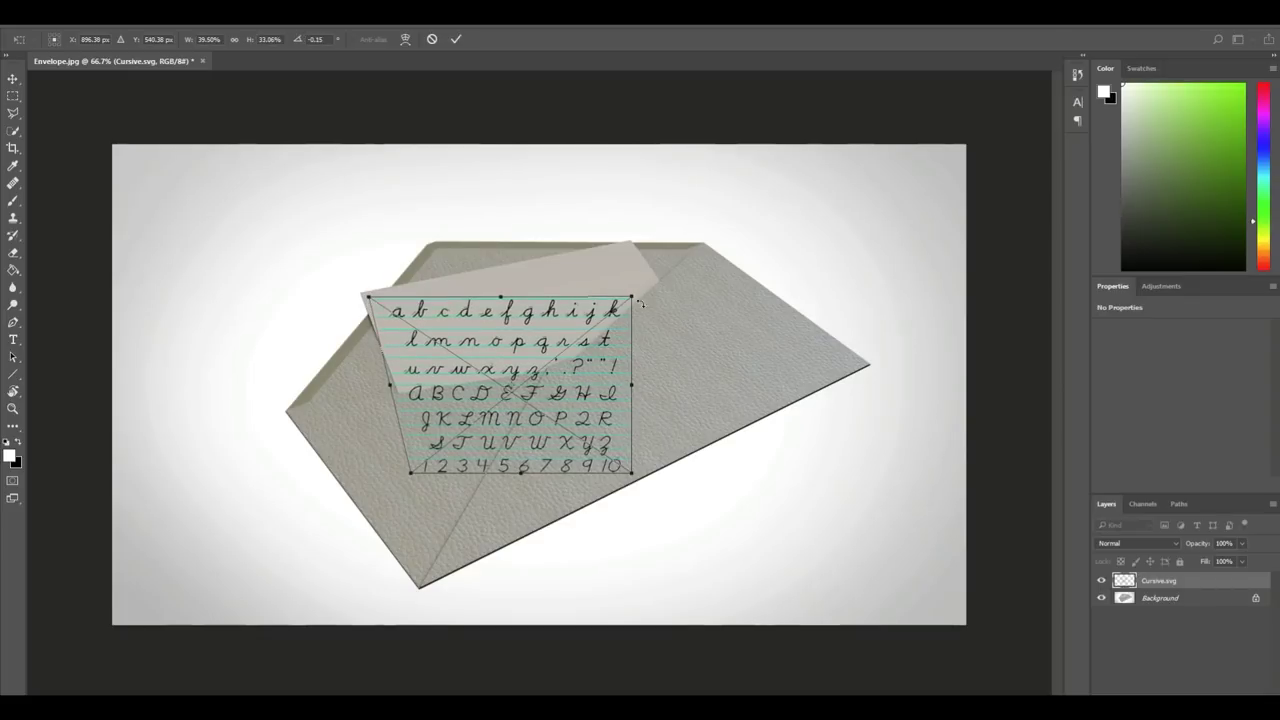
ctrl+drag(632, 298, 630, 246)
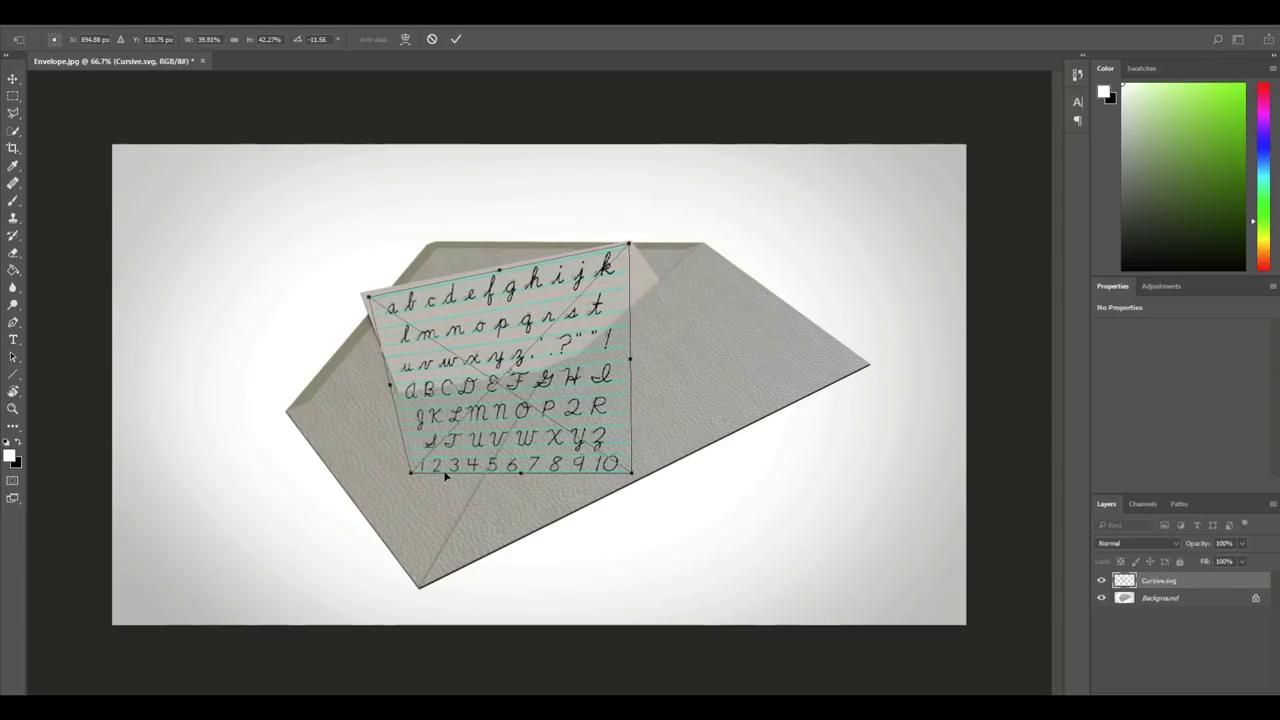
ctrl+drag(412, 477, 453, 515)
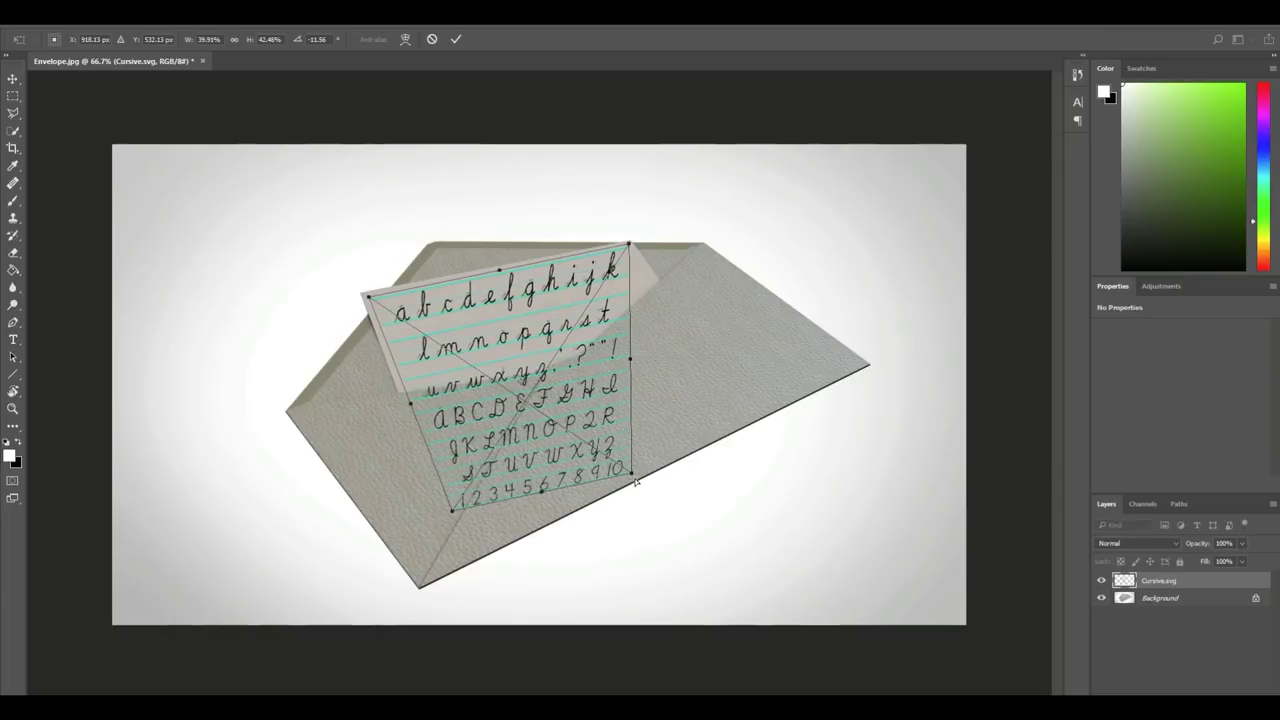
ctrl+drag(633, 476, 743, 412)
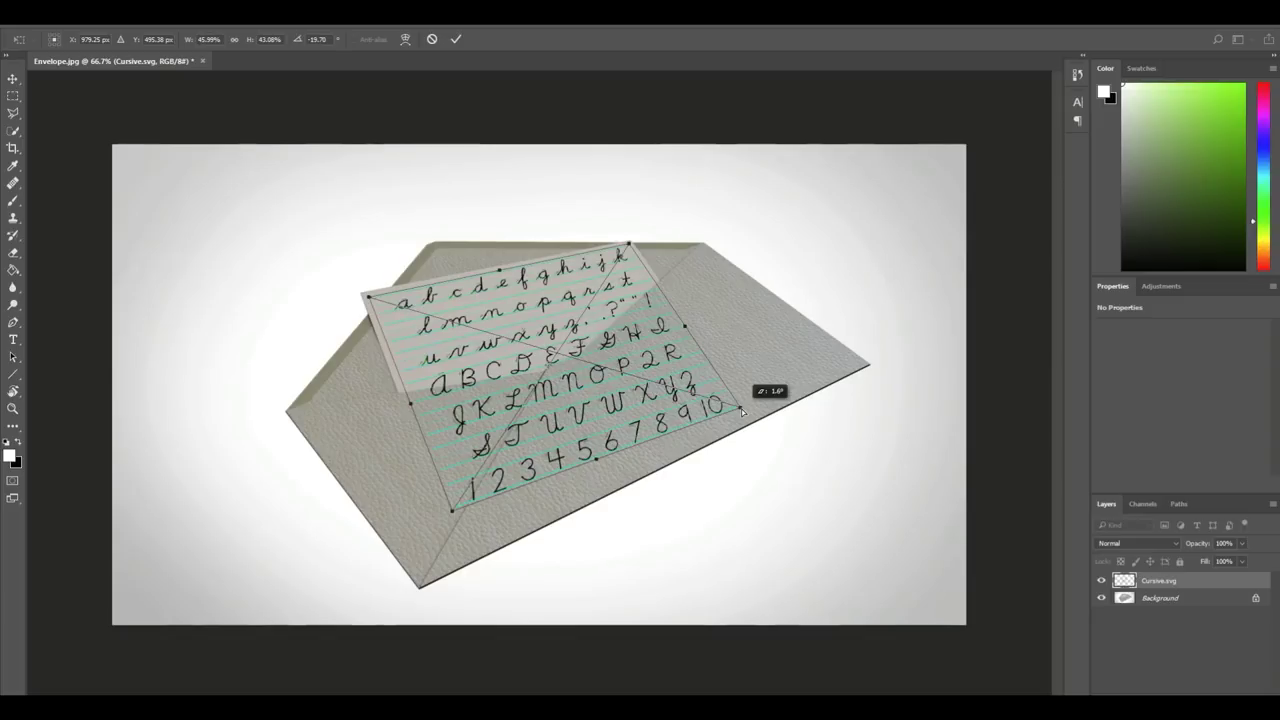
ctrl+drag(743, 412, 745, 421)
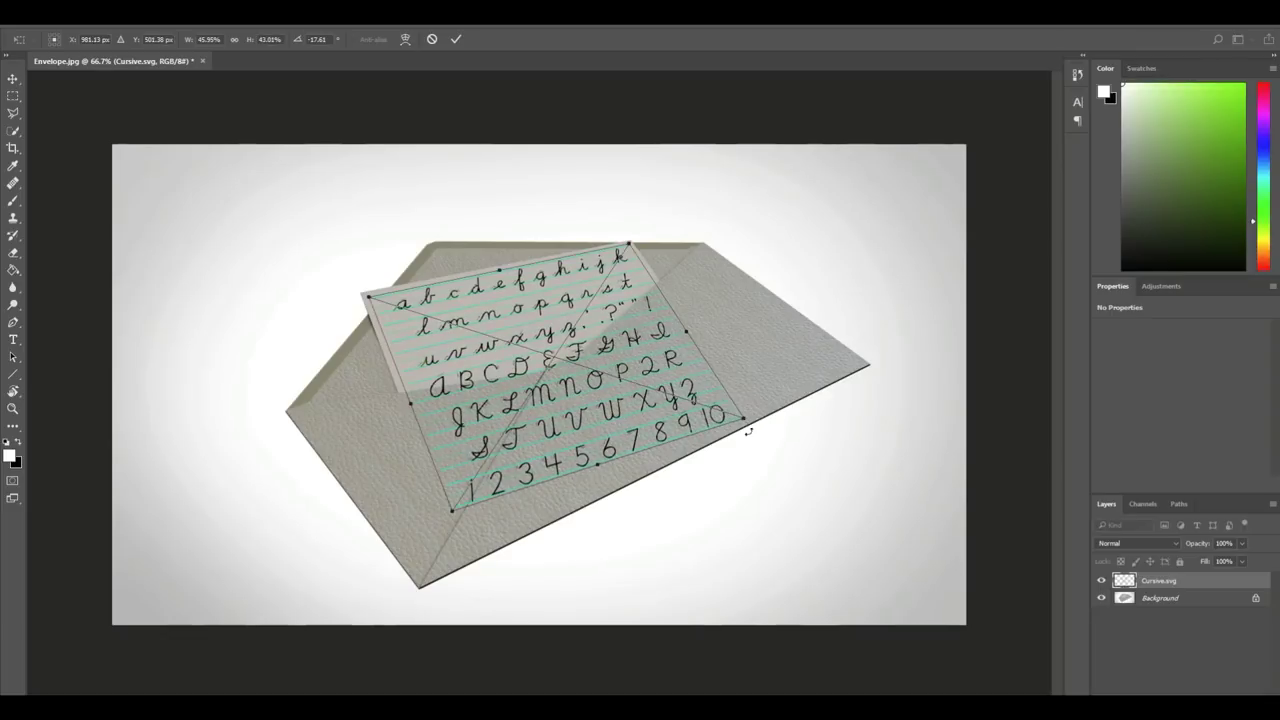
key(Return)
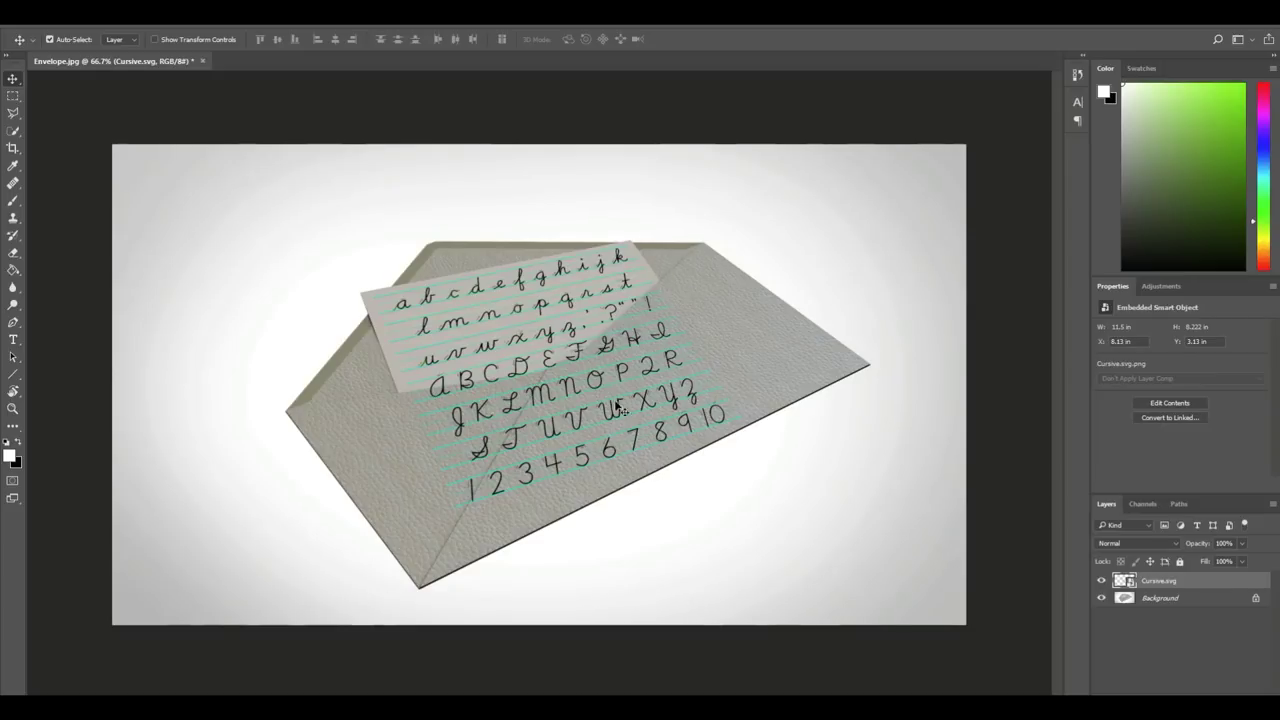
Outline the handwriting over the envelope's front with the Polygonal Lasso, following the fold edge that runs down from the envelope's upper corner
click(13, 114)
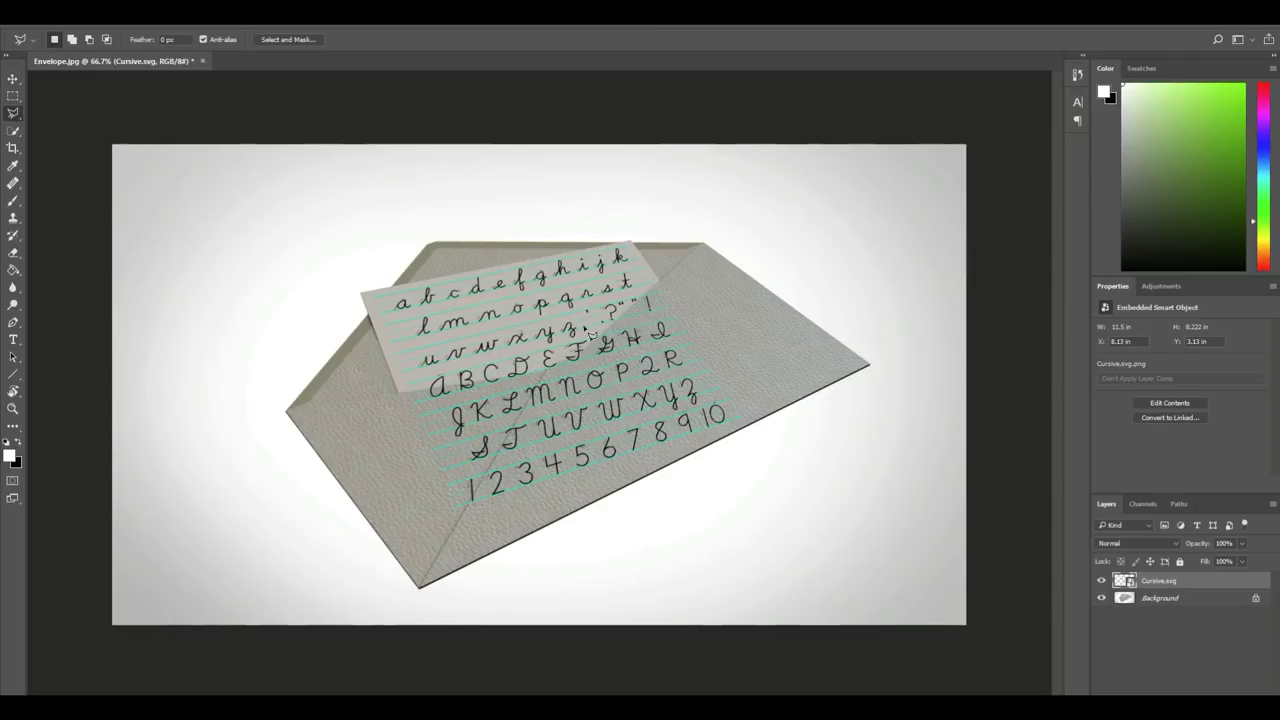
key(ctrl+plus)
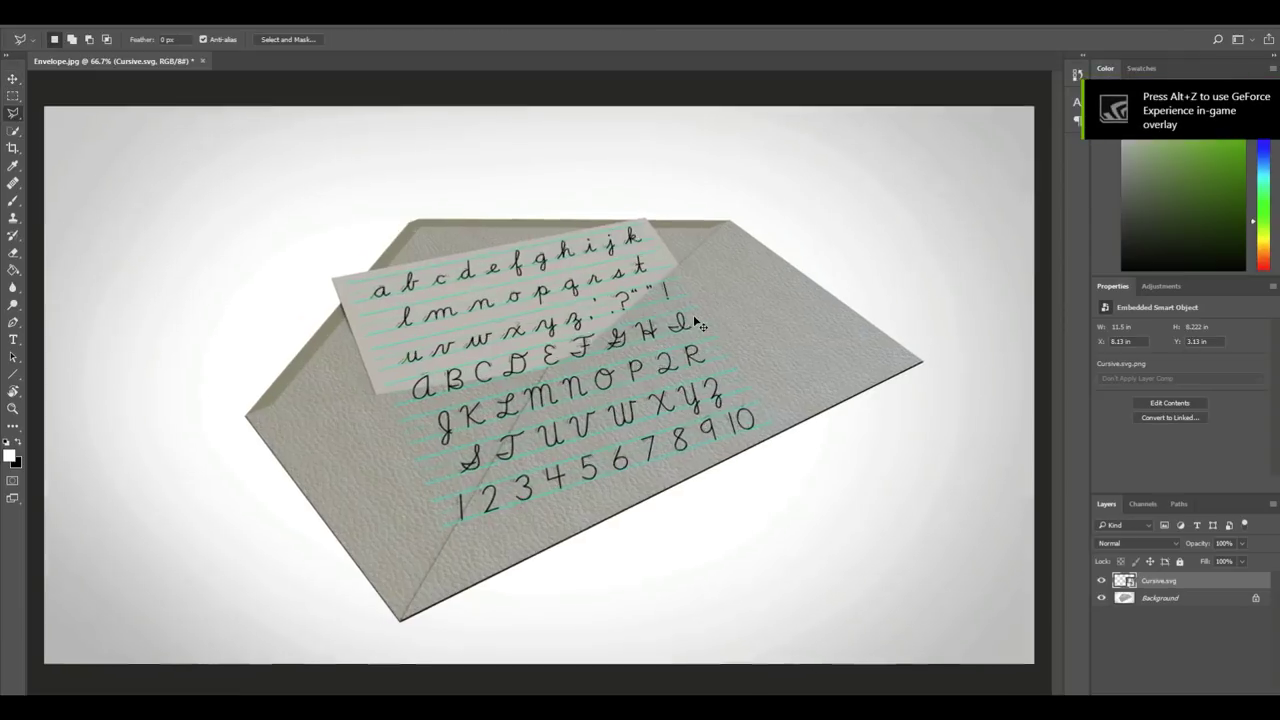
key(ctrl+plus)
scroll(897, 437, down, 1)
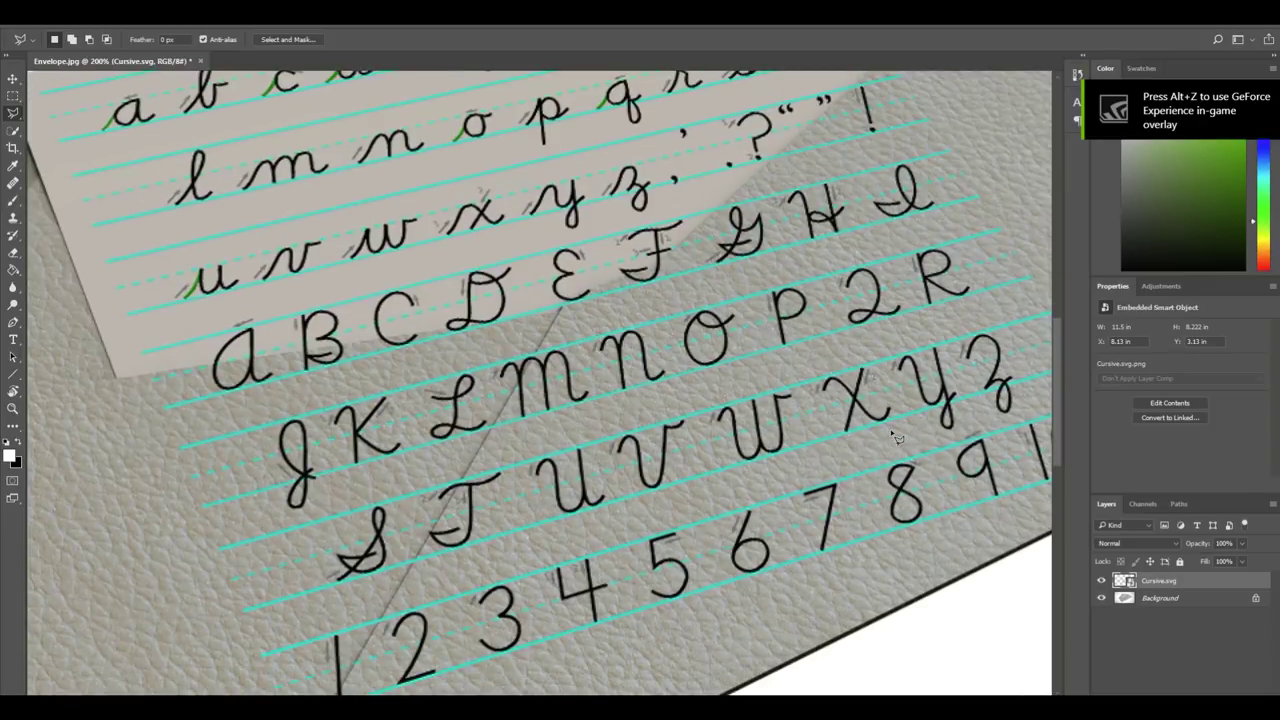
key(ctrl+minus)
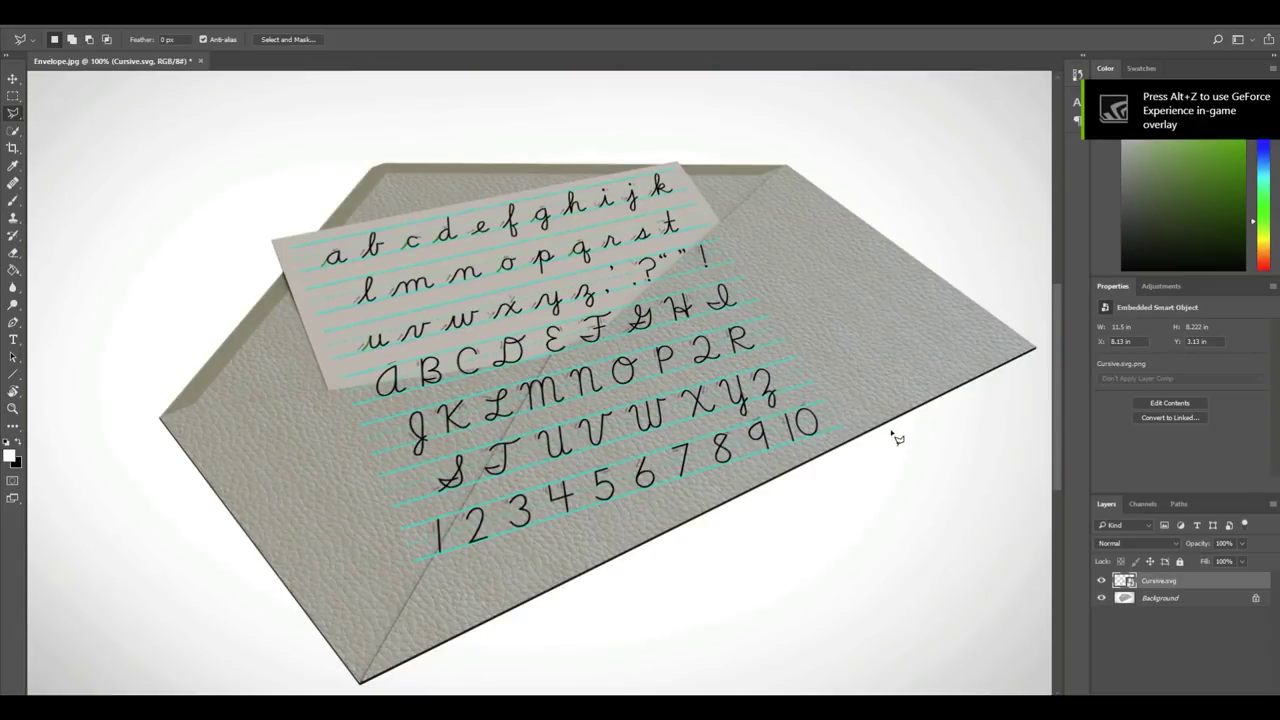
click(787, 167)
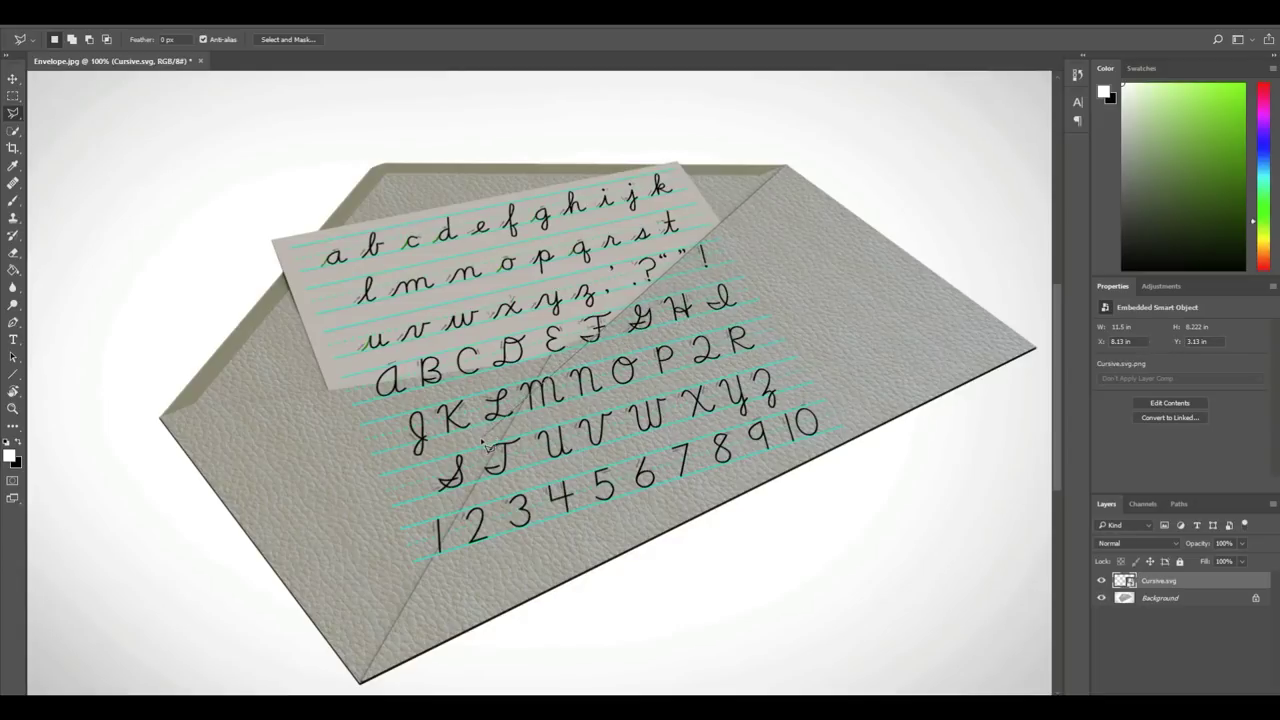
click(305, 605)
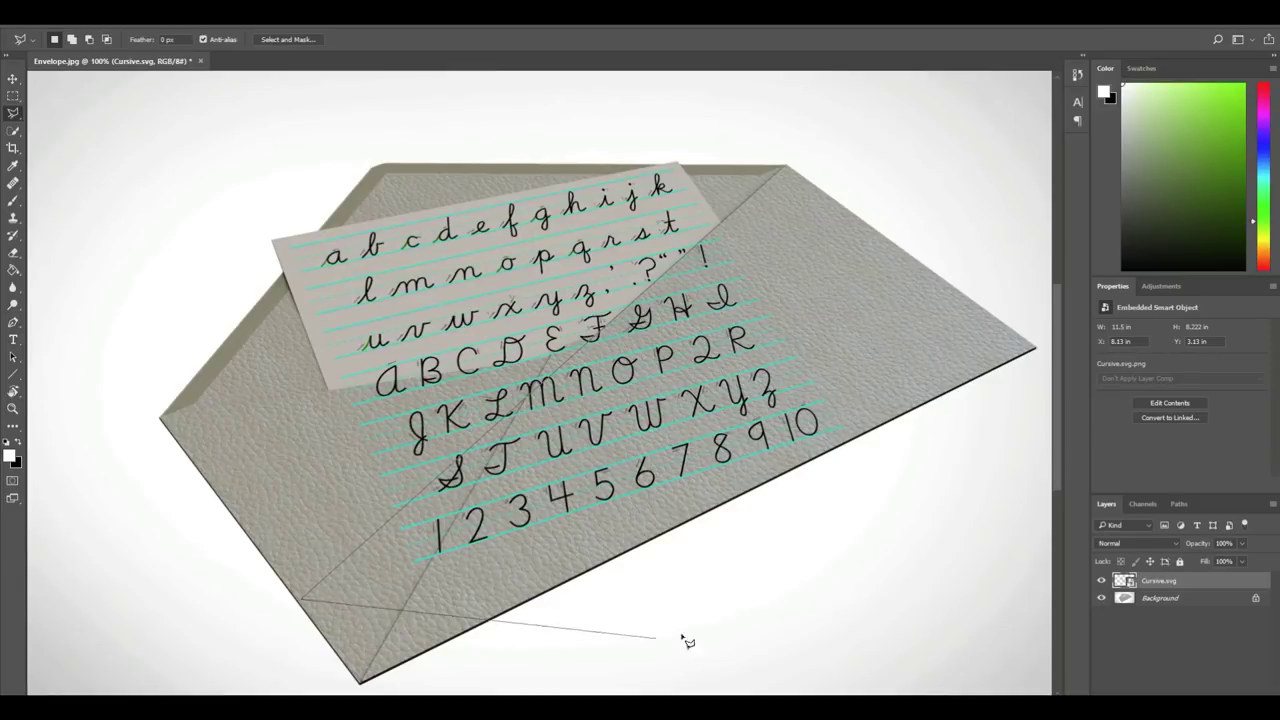
click(996, 561)
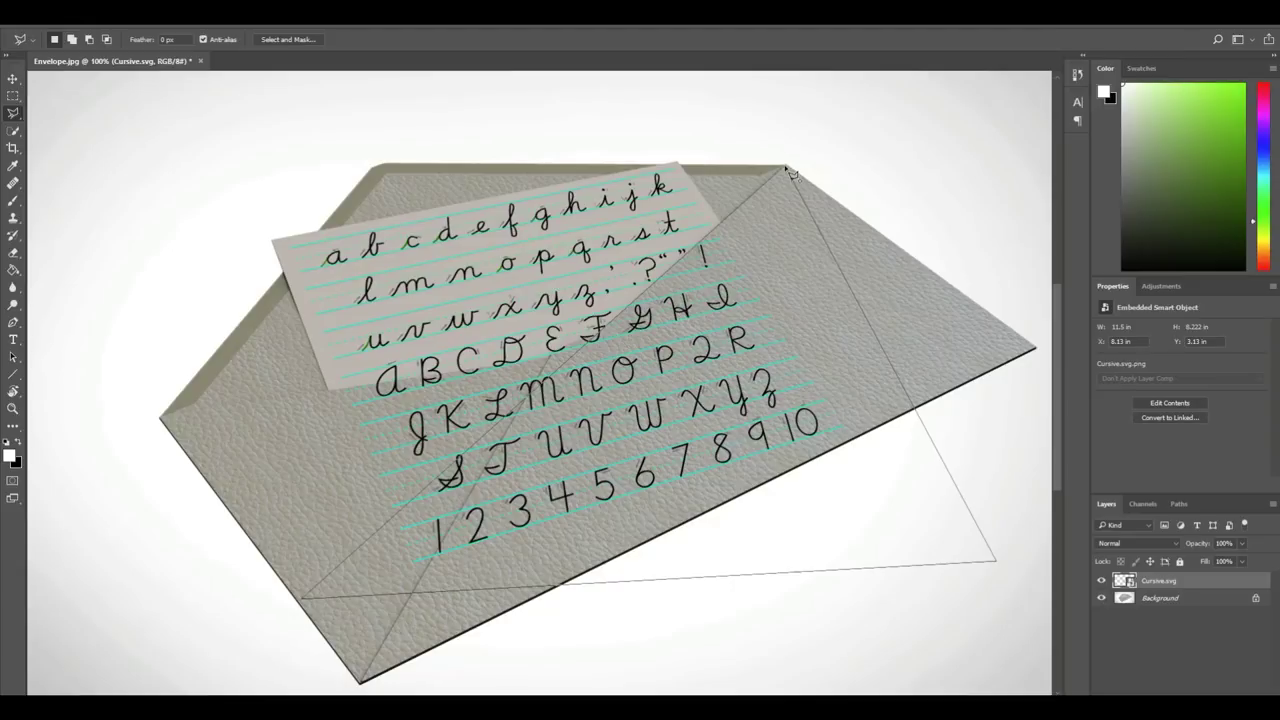
click(785, 166)
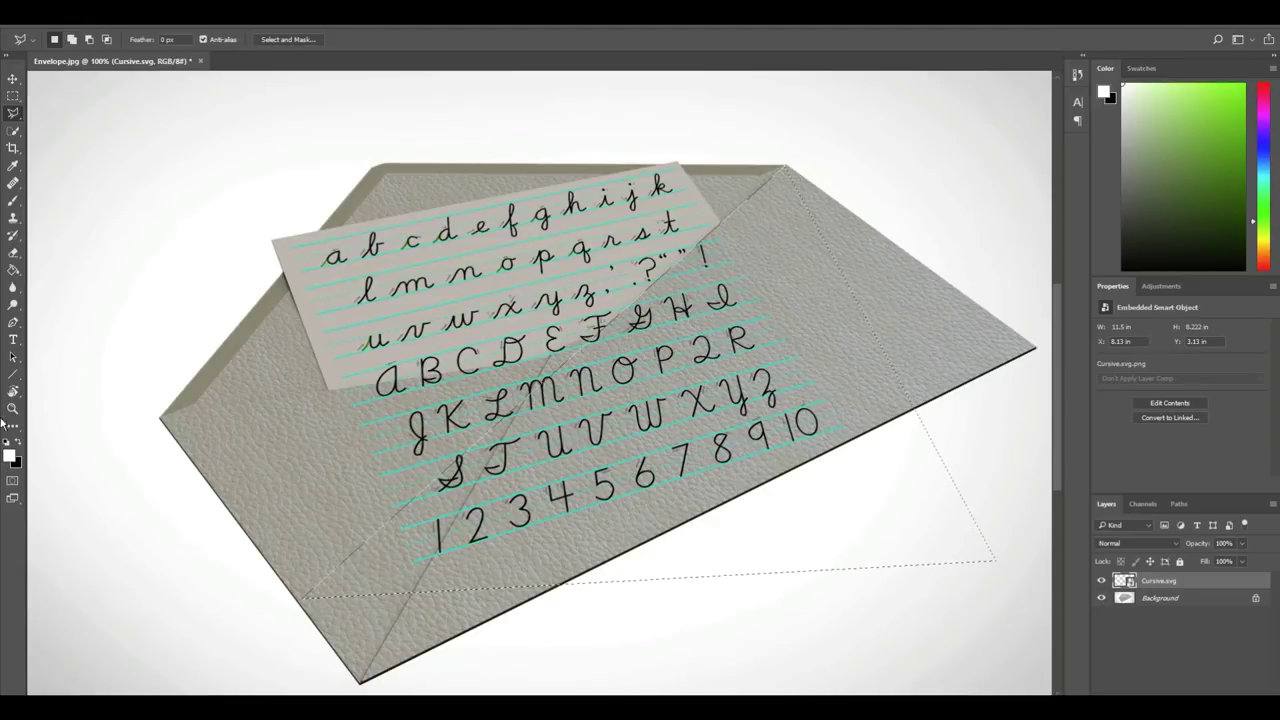
Rasterize the Cursive.svg layer, erase the handwriting inside the selection with a 155 px eraser, and deselect
click(13, 252)
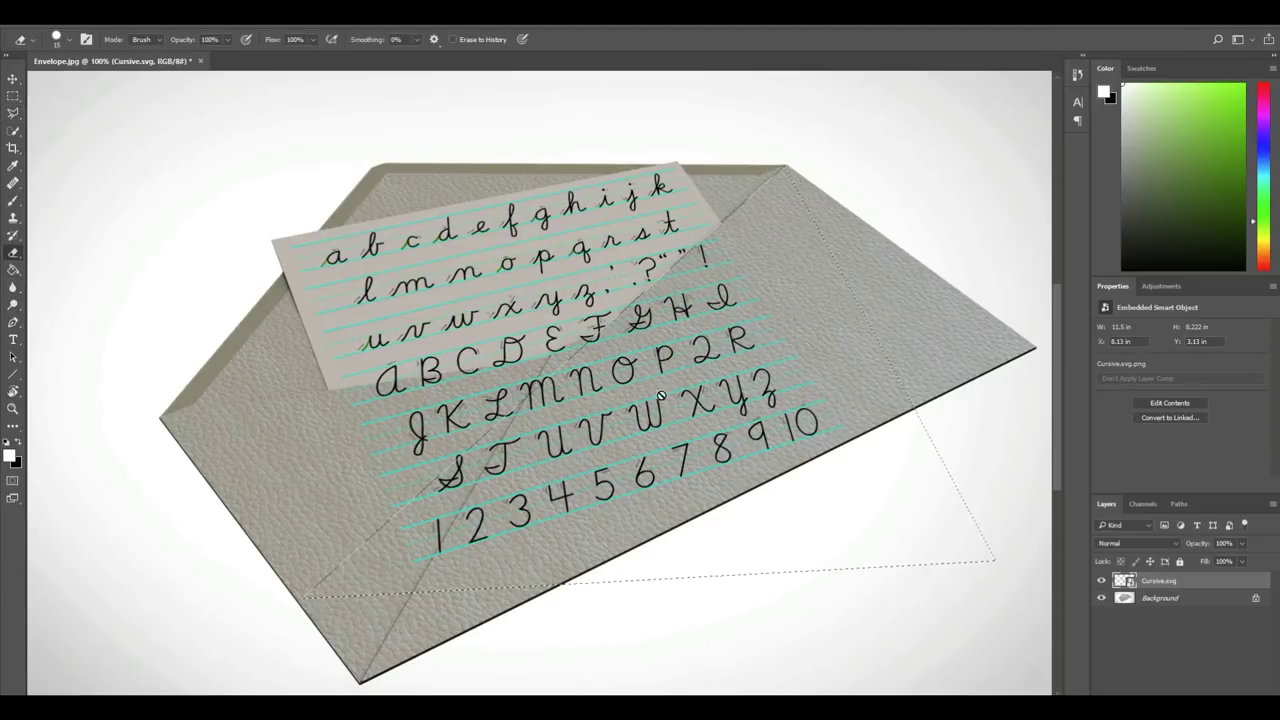
right_click(705, 392)
drag(772, 427, 827, 426)
key(Return)
click(696, 340)
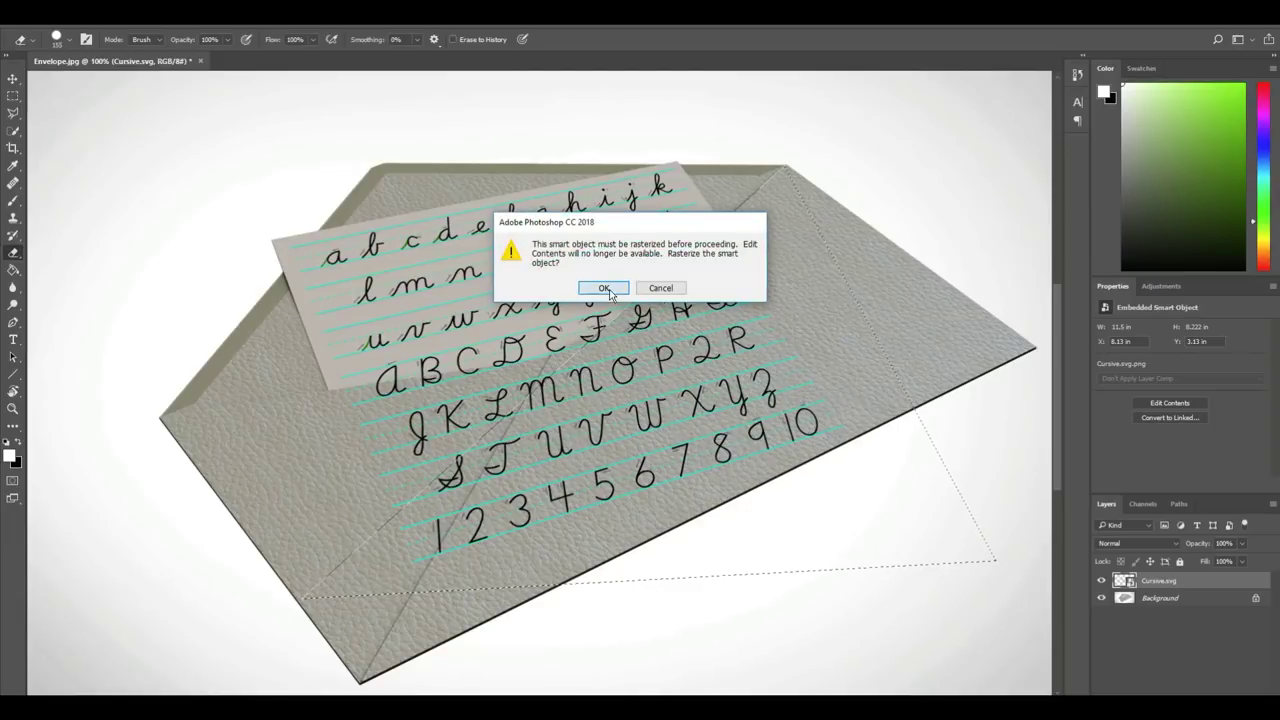
click(601, 289)
mouse_move(733, 328)
mouse_down()
mouse_move(709, 320)
mouse_move(700, 251)
mouse_move(466, 582)
mouse_up()
drag(740, 377, 790, 400)
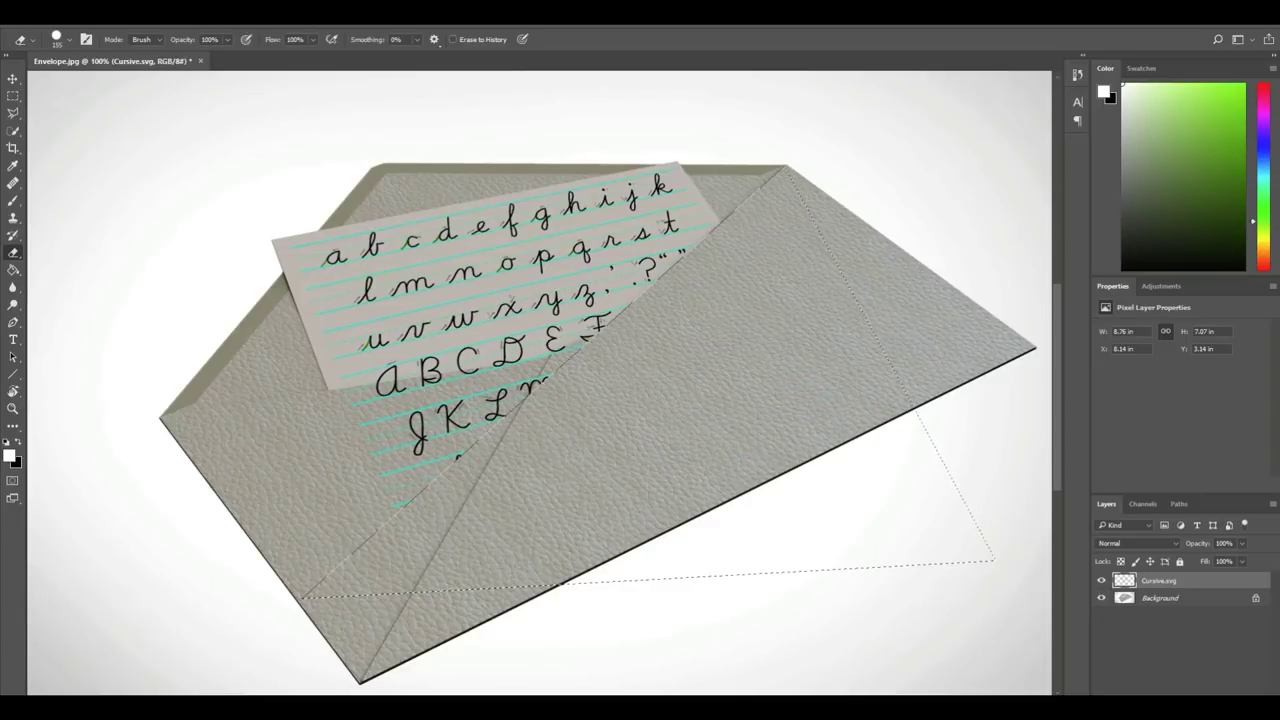
click(176, 17)
click(196, 45)
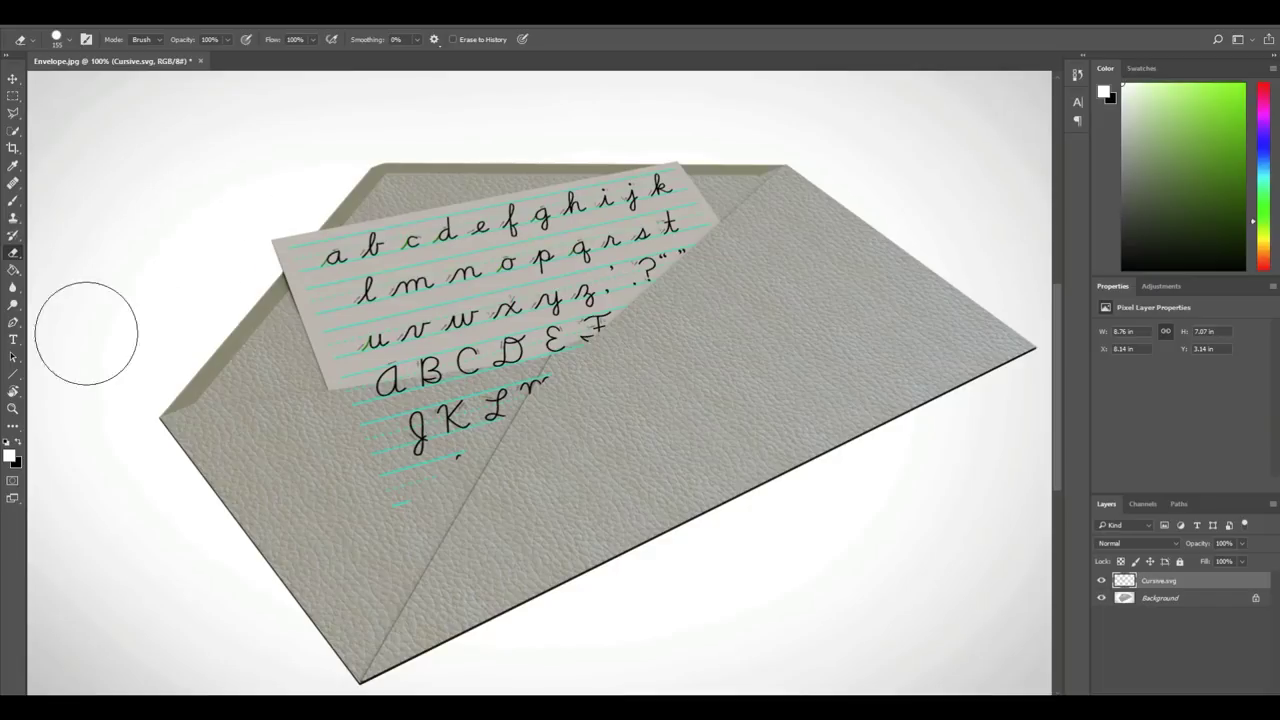
Lasso the handwriting that extends below the letter sheet's lower edge, erase it from the Cursive.svg layer, and deselect
click(13, 113)
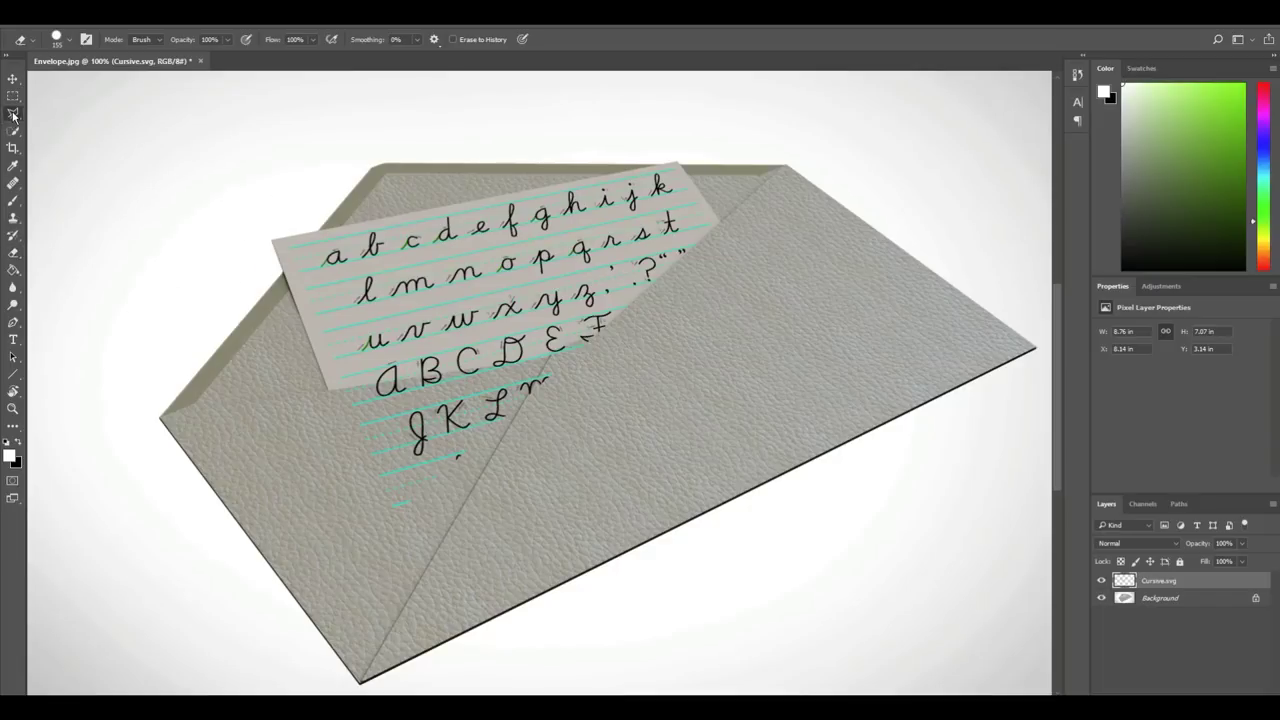
click(197, 403)
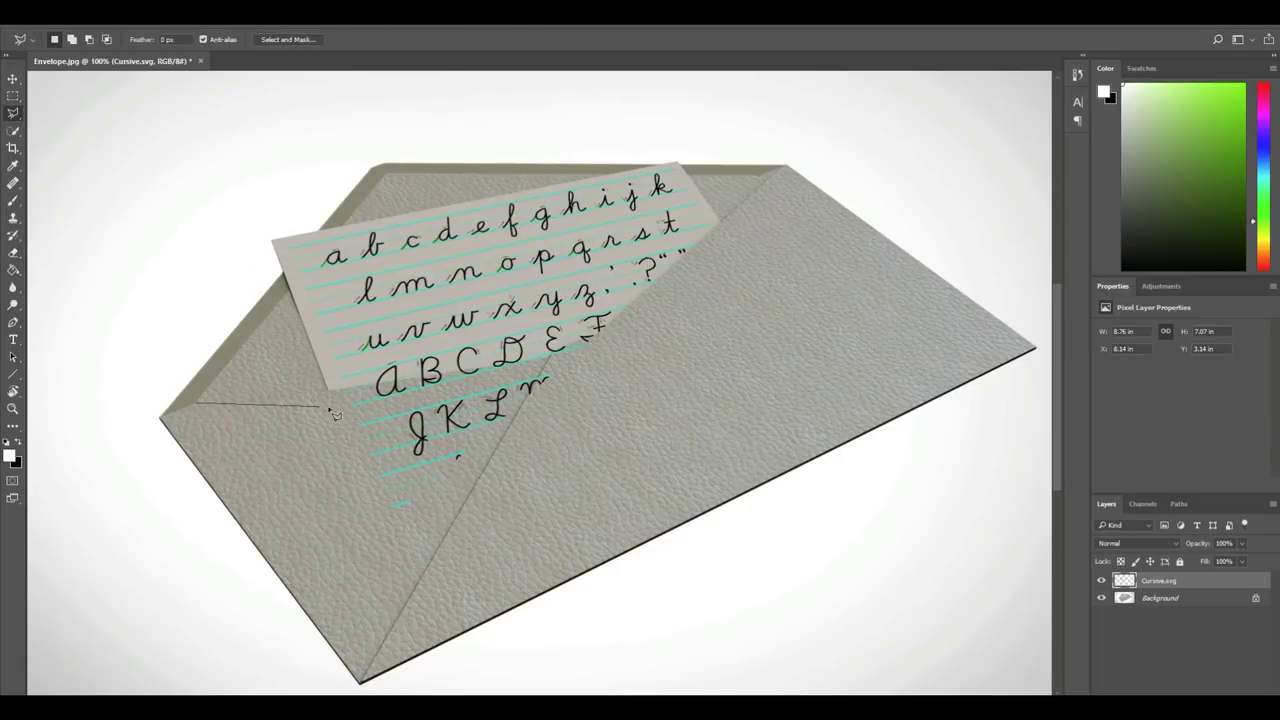
click(655, 350)
click(422, 585)
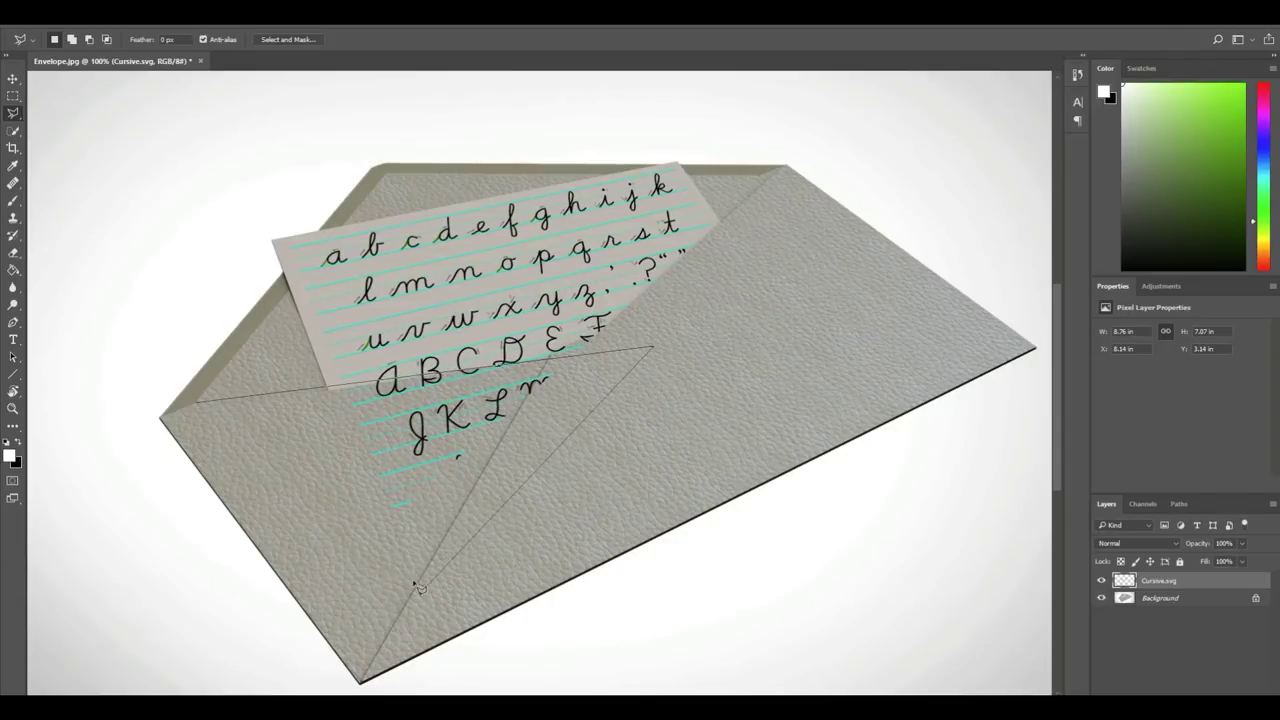
click(218, 408)
click(13, 252)
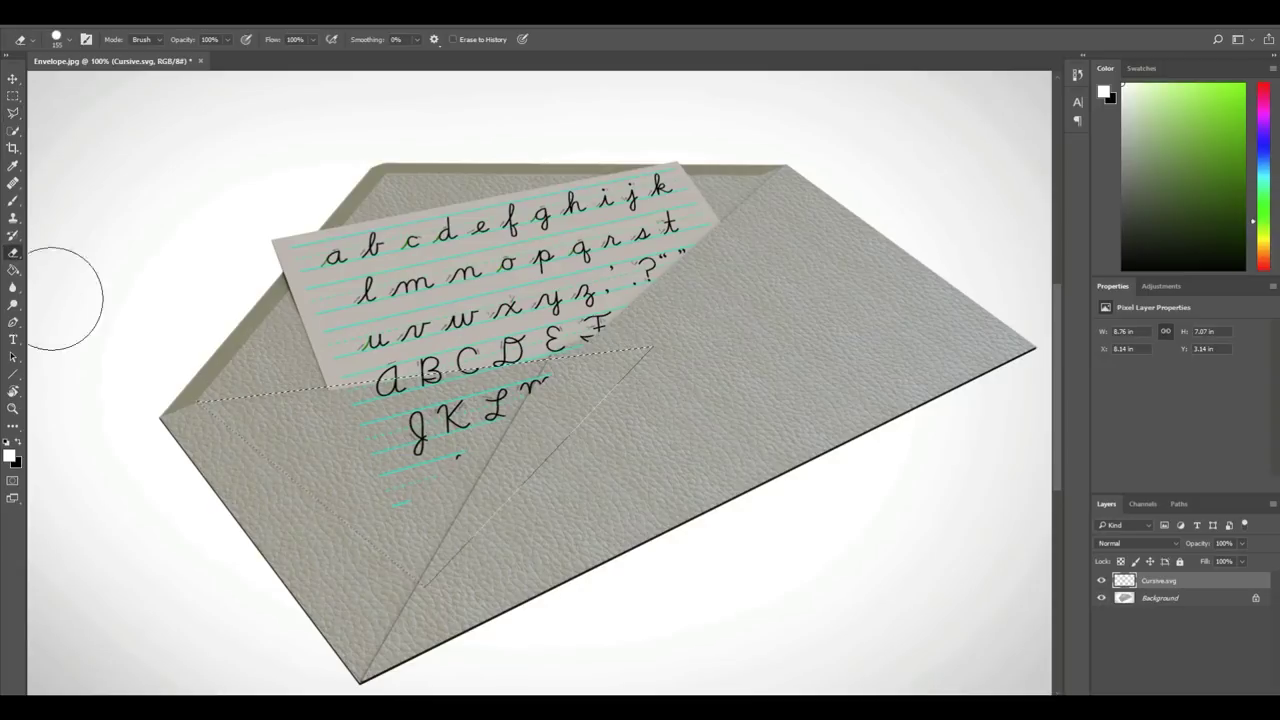
mouse_move(386, 457)
mouse_down()
mouse_move(263, 420)
mouse_move(563, 377)
mouse_move(380, 457)
mouse_move(571, 443)
mouse_move(609, 386)
mouse_up()
click(175, 12)
click(200, 50)
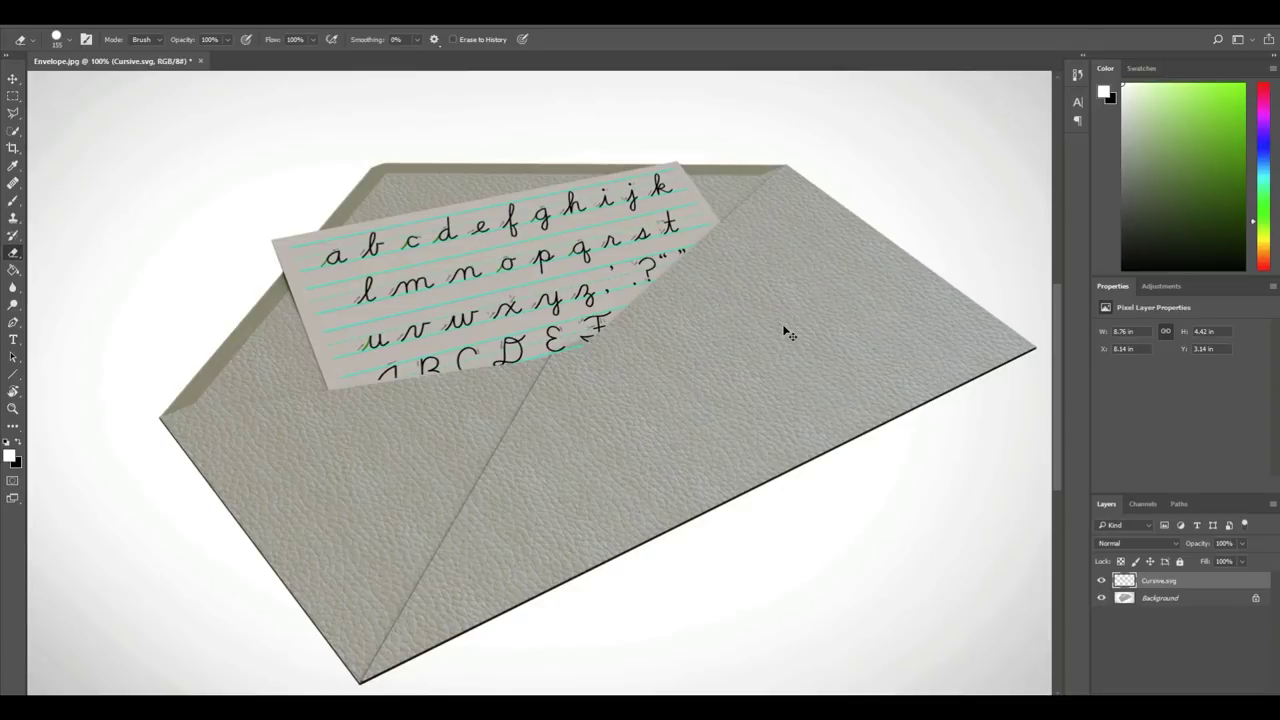
Reduce the eraser to 17 px and erase the leftover handwriting and guide line spilling past the letter's edge near E and F
key(ctrl+plus)
key(ctrl+plus)
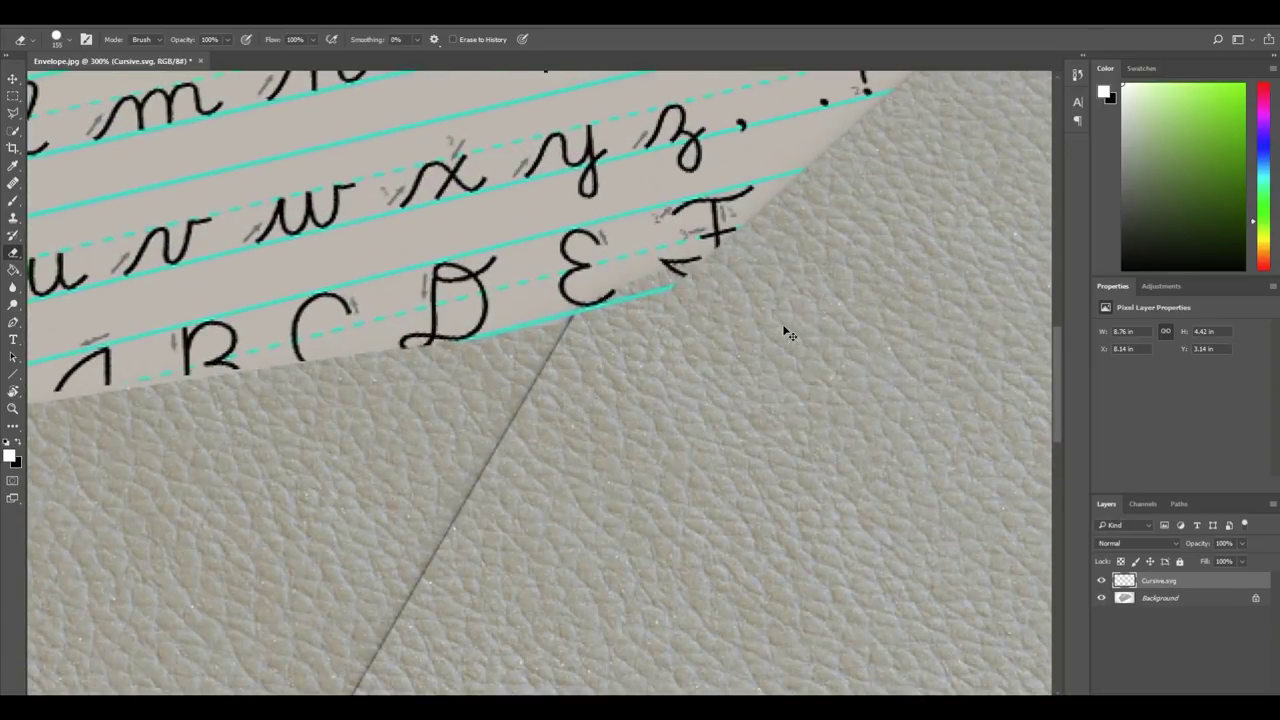
key(ctrl+plus)
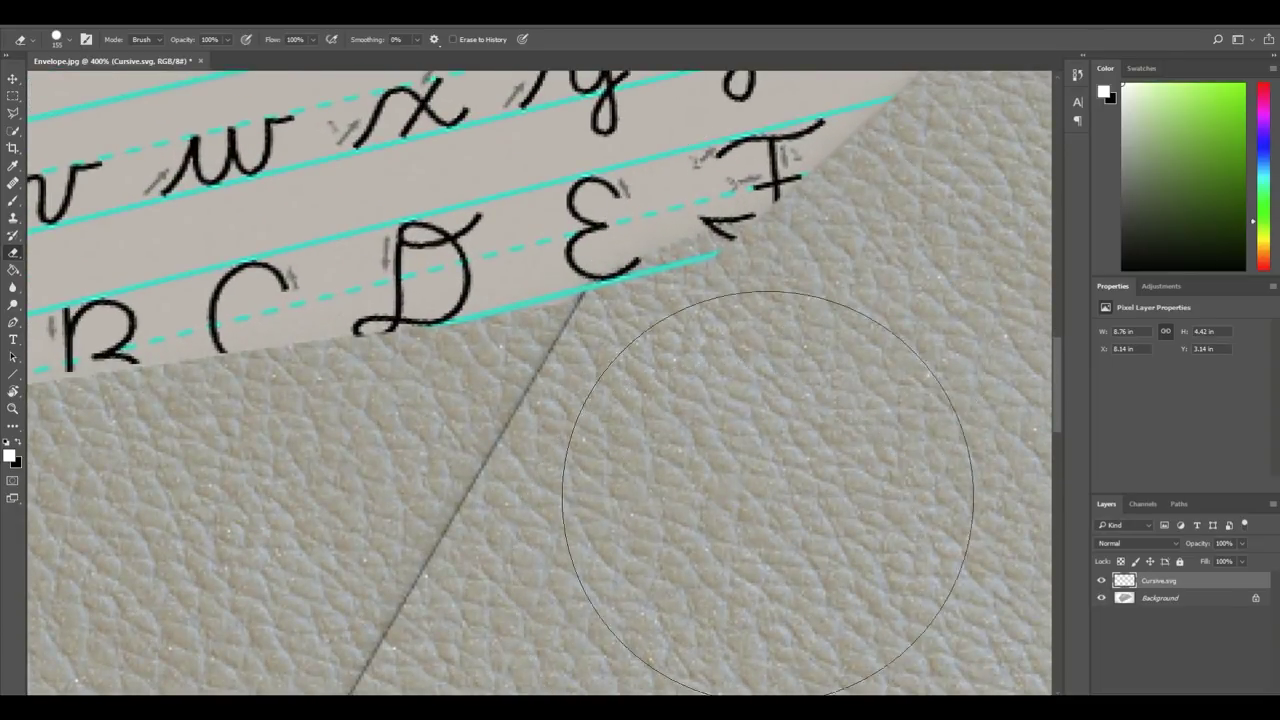
right_click(773, 410)
drag(892, 443, 846, 446)
mouse_move(729, 268)
mouse_down()
mouse_move(751, 261)
mouse_move(721, 259)
mouse_move(772, 243)
mouse_move(618, 297)
mouse_up()
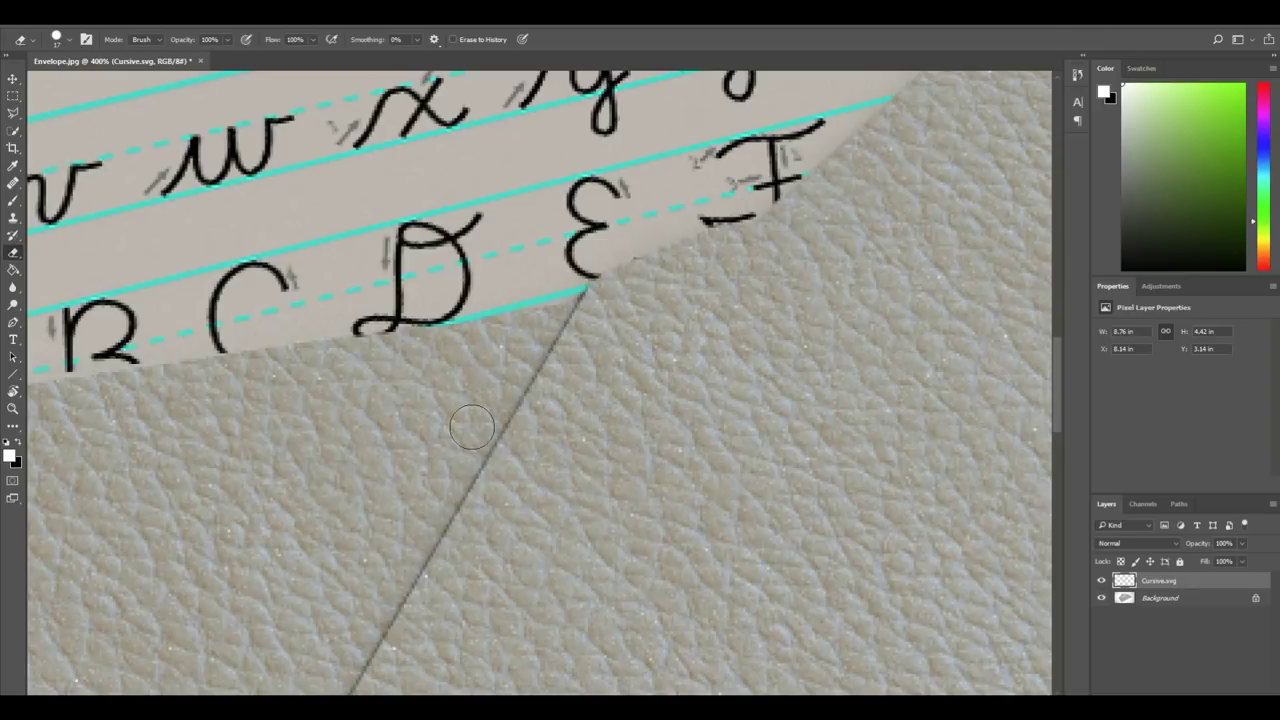
Try the Cursive.svg layer at 65% opacity and with the Overlay blend mode, and restore Normal blending at 100% opacity
alt+scroll(476, 431, down, 1)
alt+scroll(476, 431, down, 3)
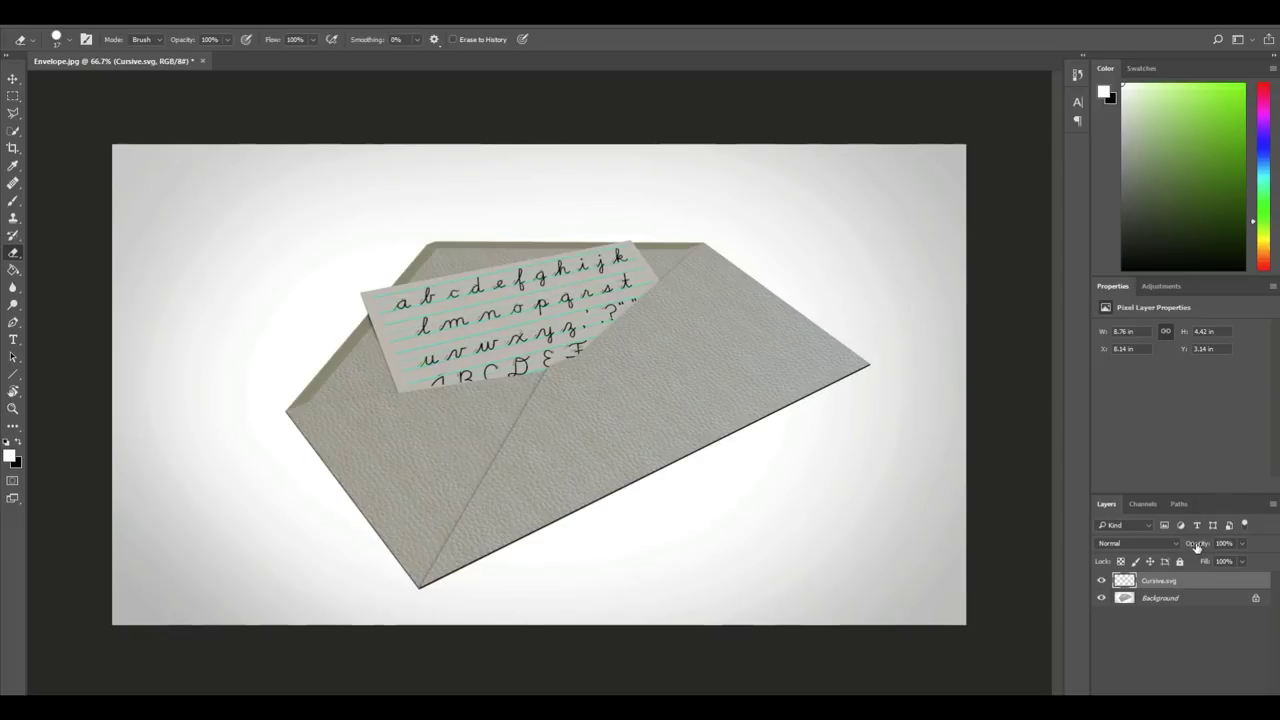
mouse_move(1199, 546)
mouse_down()
mouse_move(1166, 551)
mouse_move(1178, 556)
mouse_up()
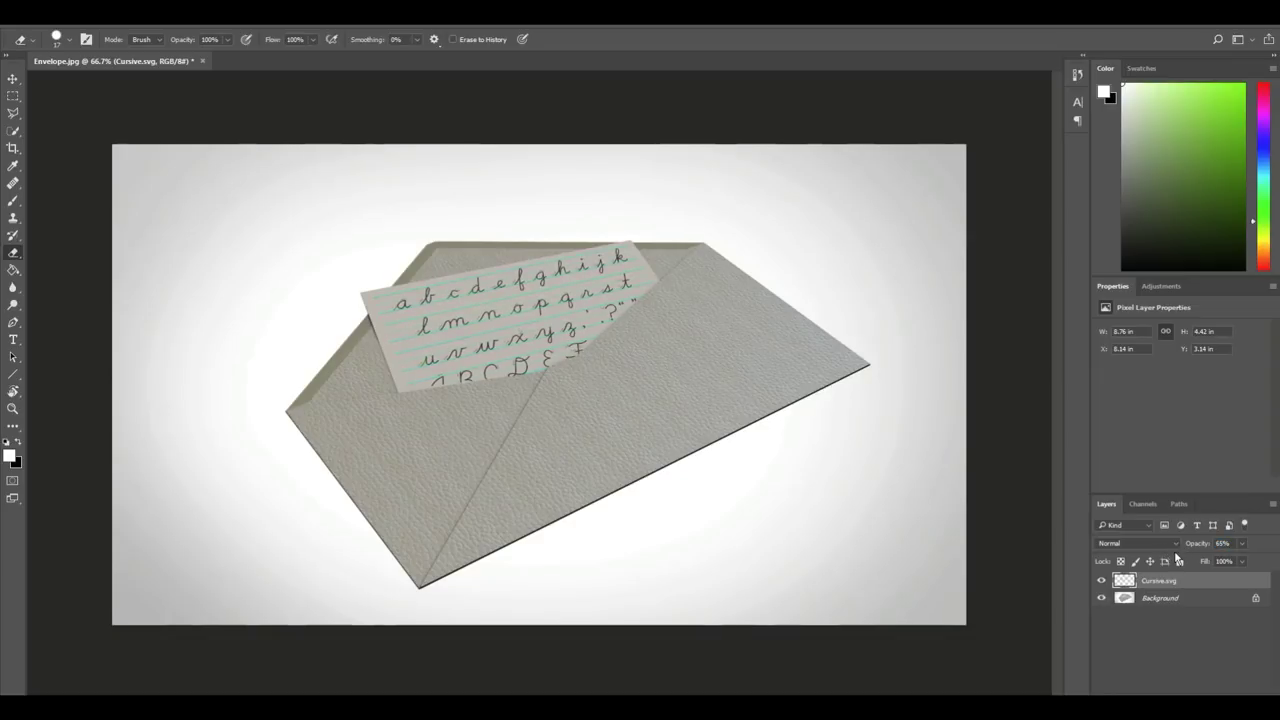
click(1150, 543)
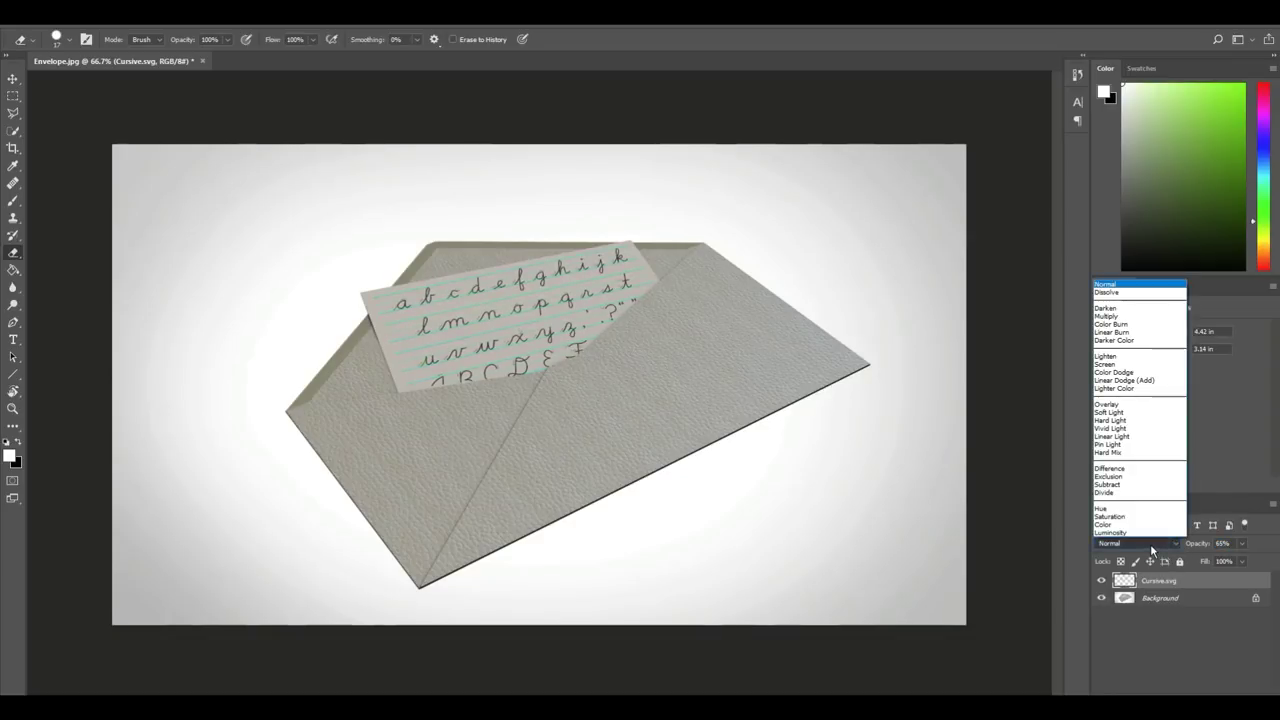
click(1121, 405)
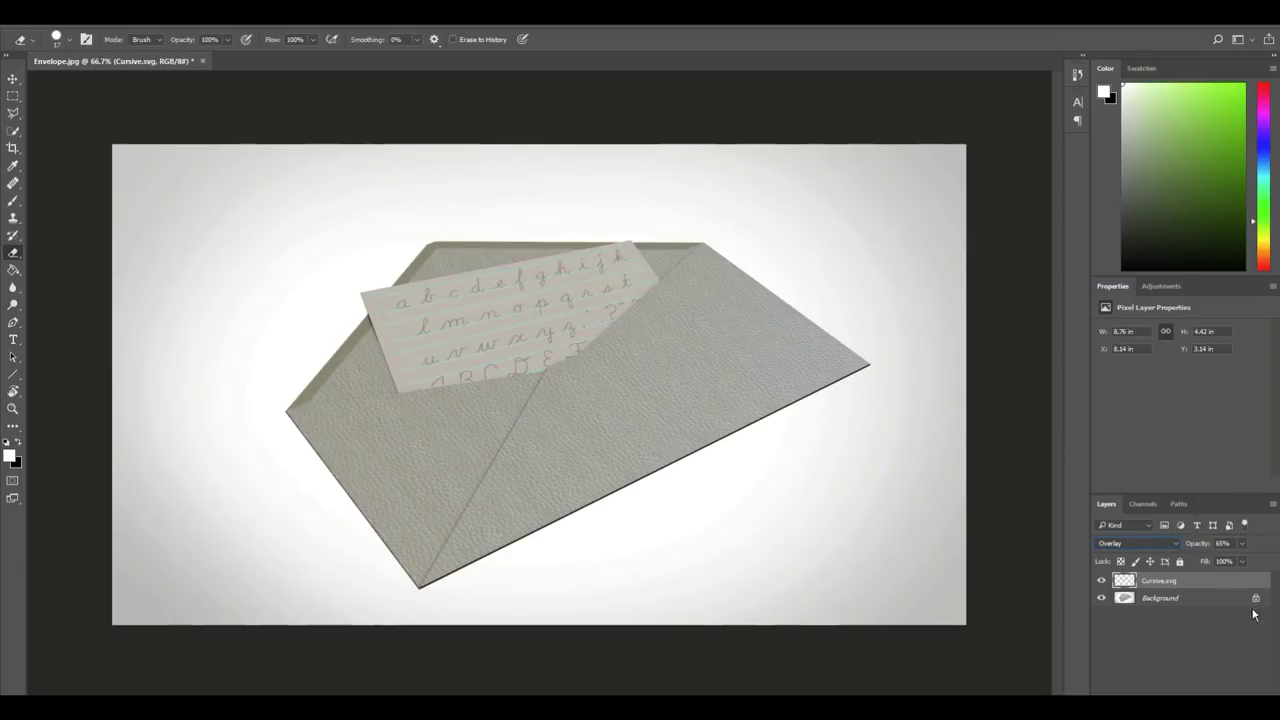
drag(1196, 546, 1234, 553)
click(1224, 543)
click(1137, 541)
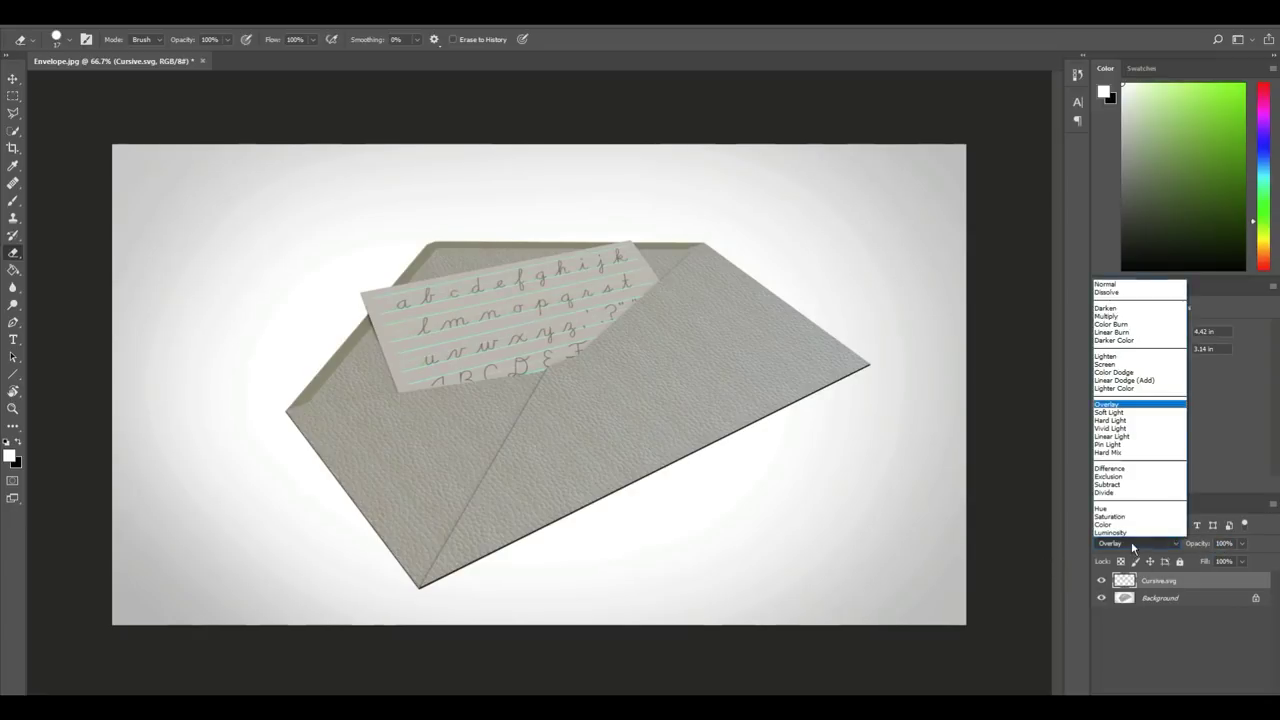
click(1120, 288)
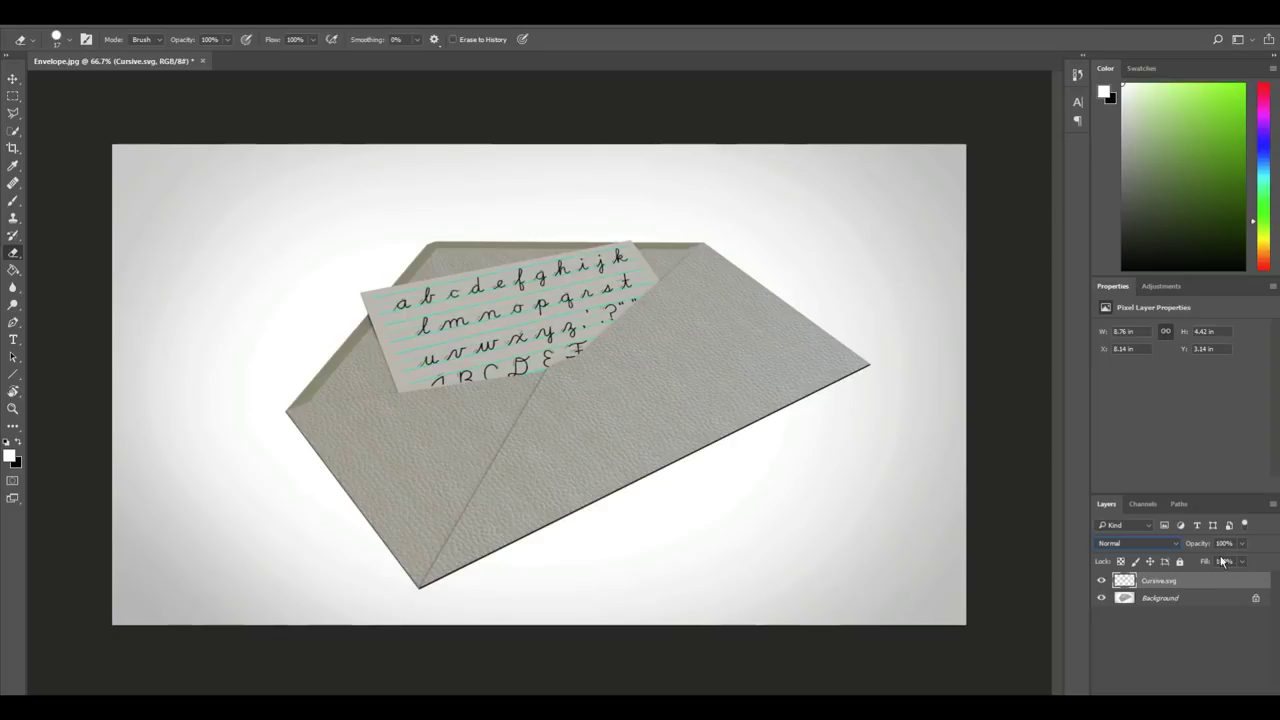
Lower the Cursive.svg layer's opacity to 71%
drag(1201, 544, 1181, 560)
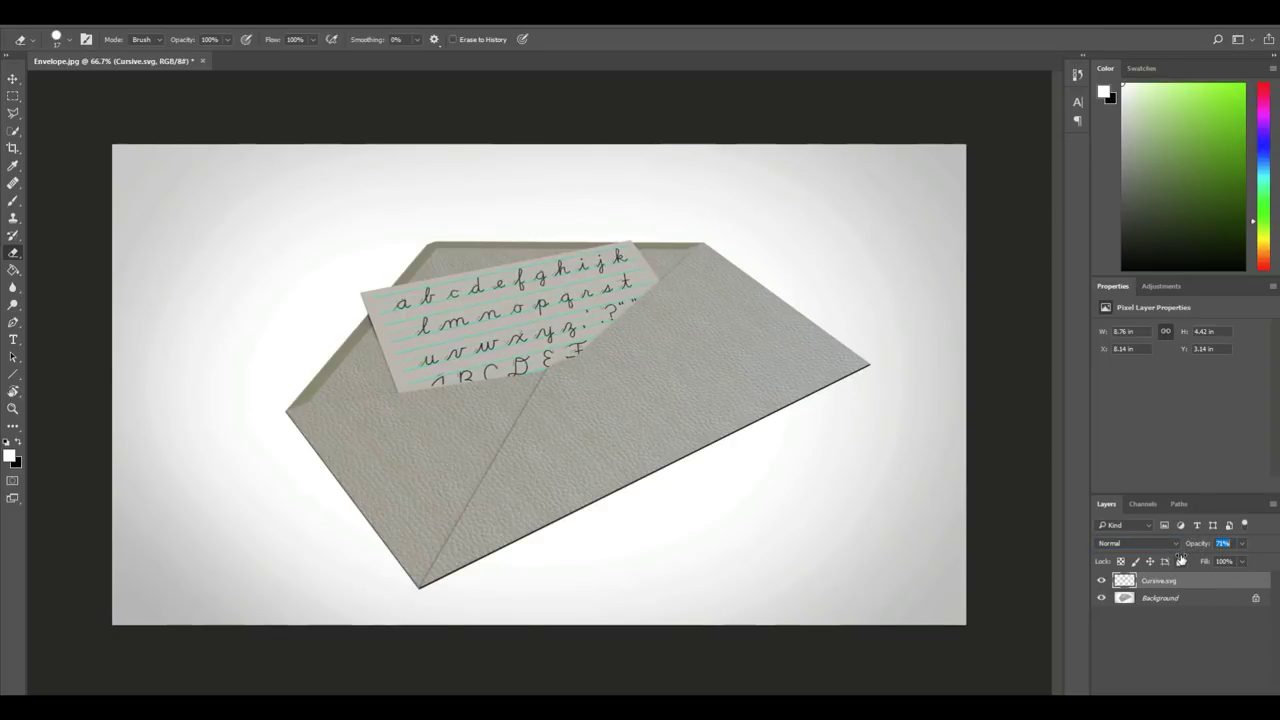